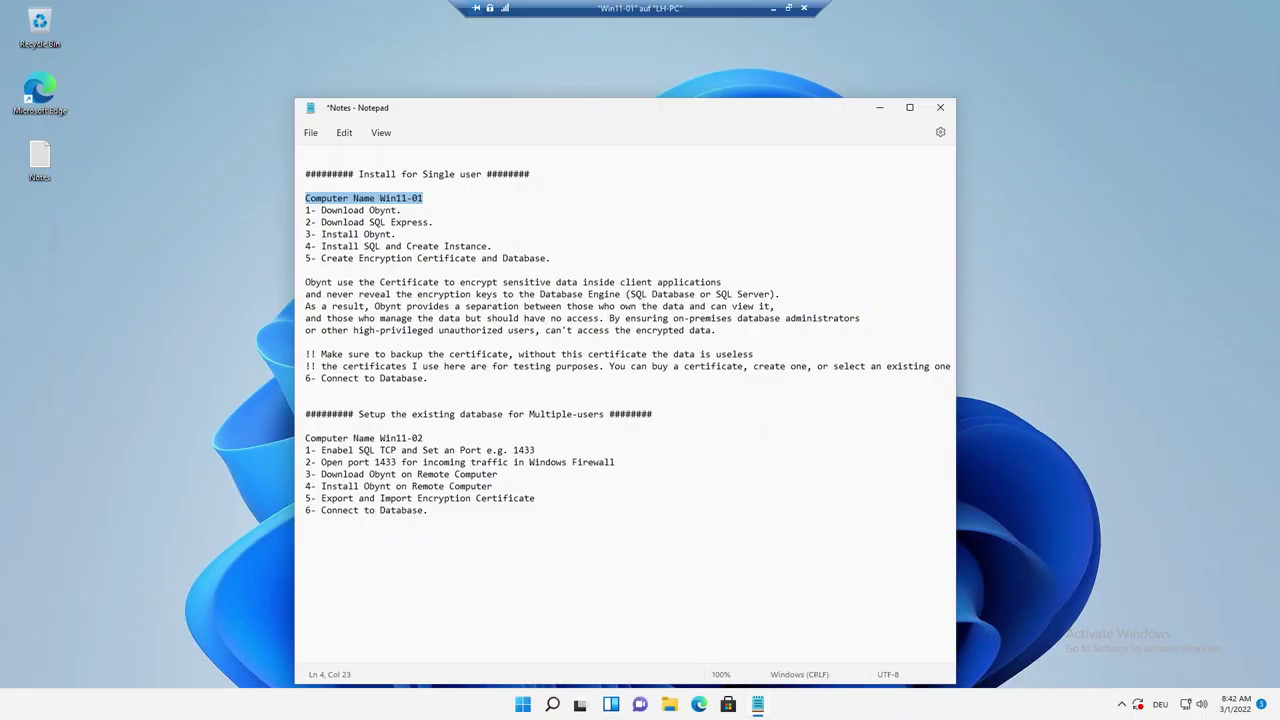
Highlight '1- Download Obynt.' in the notes, move Notepad to the left edge, and open Edge.
left_click(397, 222)
left_click_drag(402, 211, 311, 211)
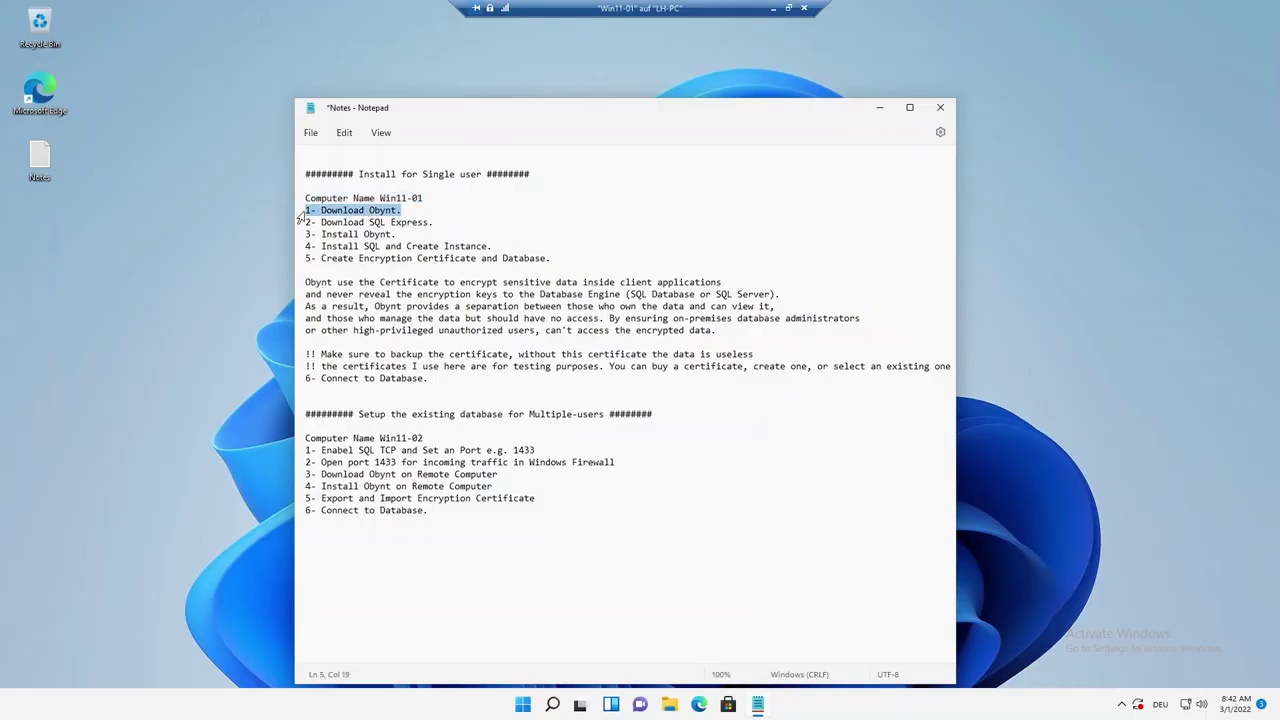
left_click_drag(758, 111, 484, 113)
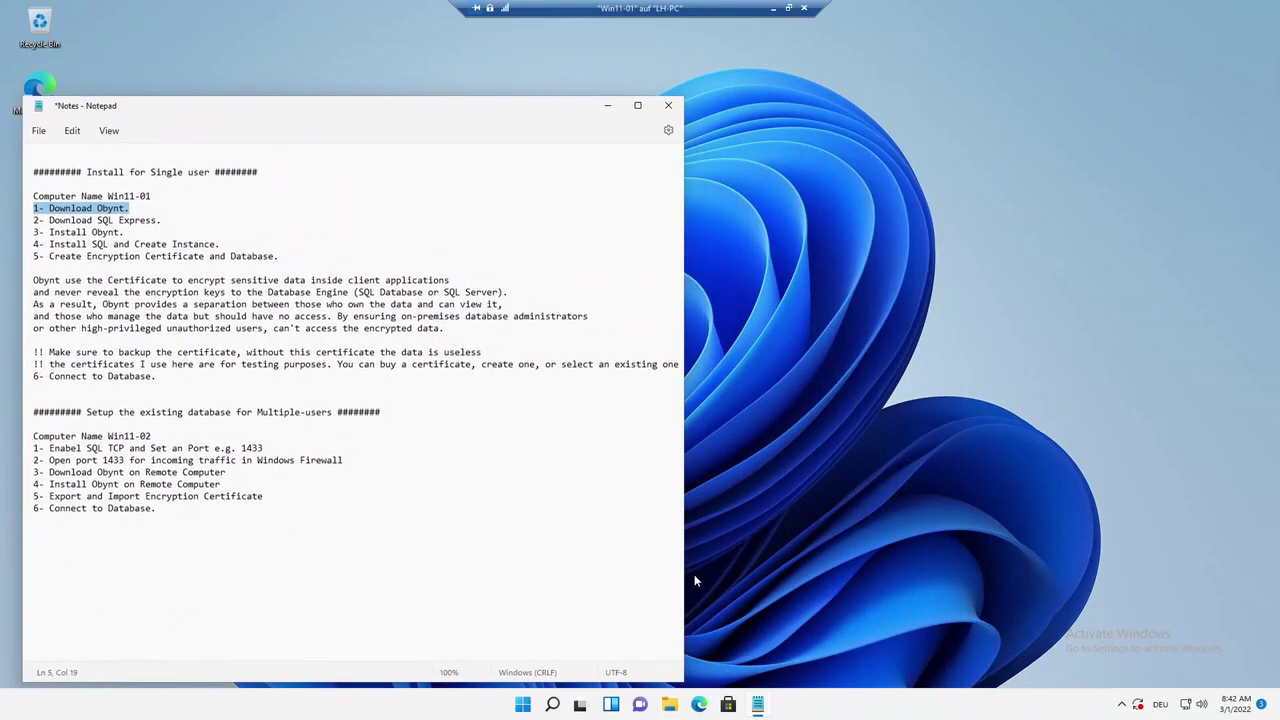
left_click(698, 704)
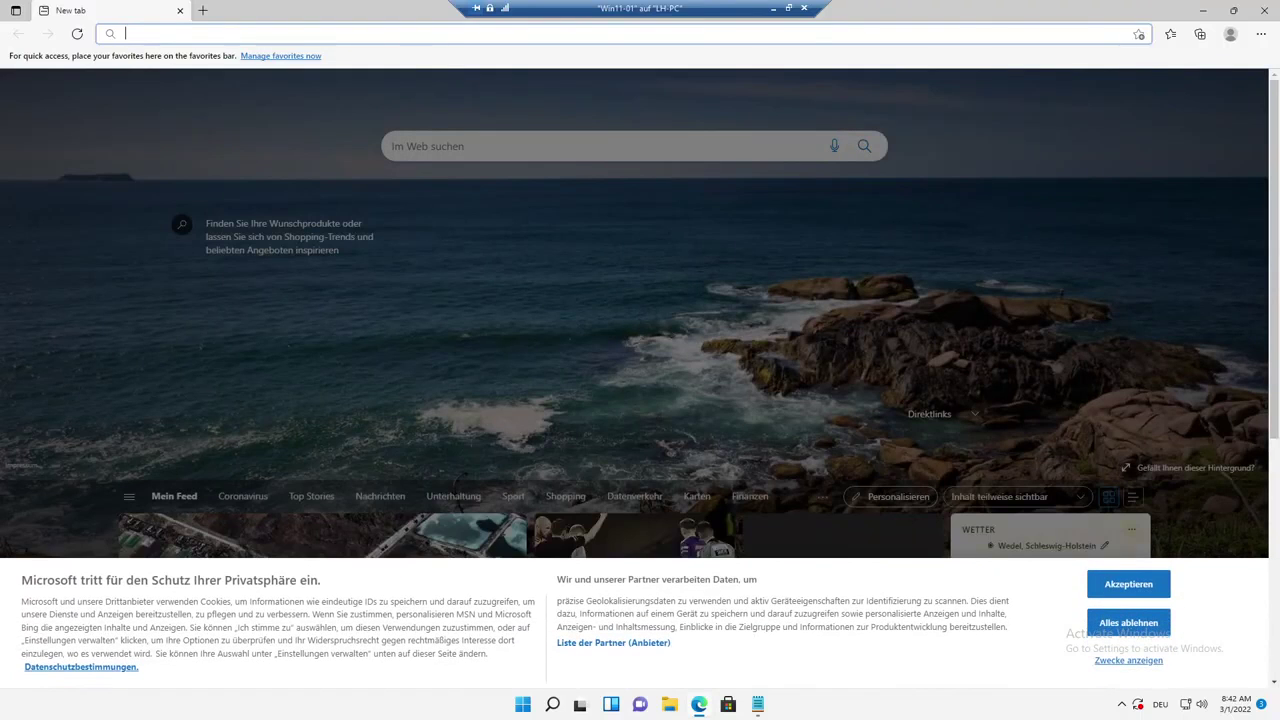
From obynt.com, download the Obynt Client installer and the SQL Express 2019 package.
type("obynt")
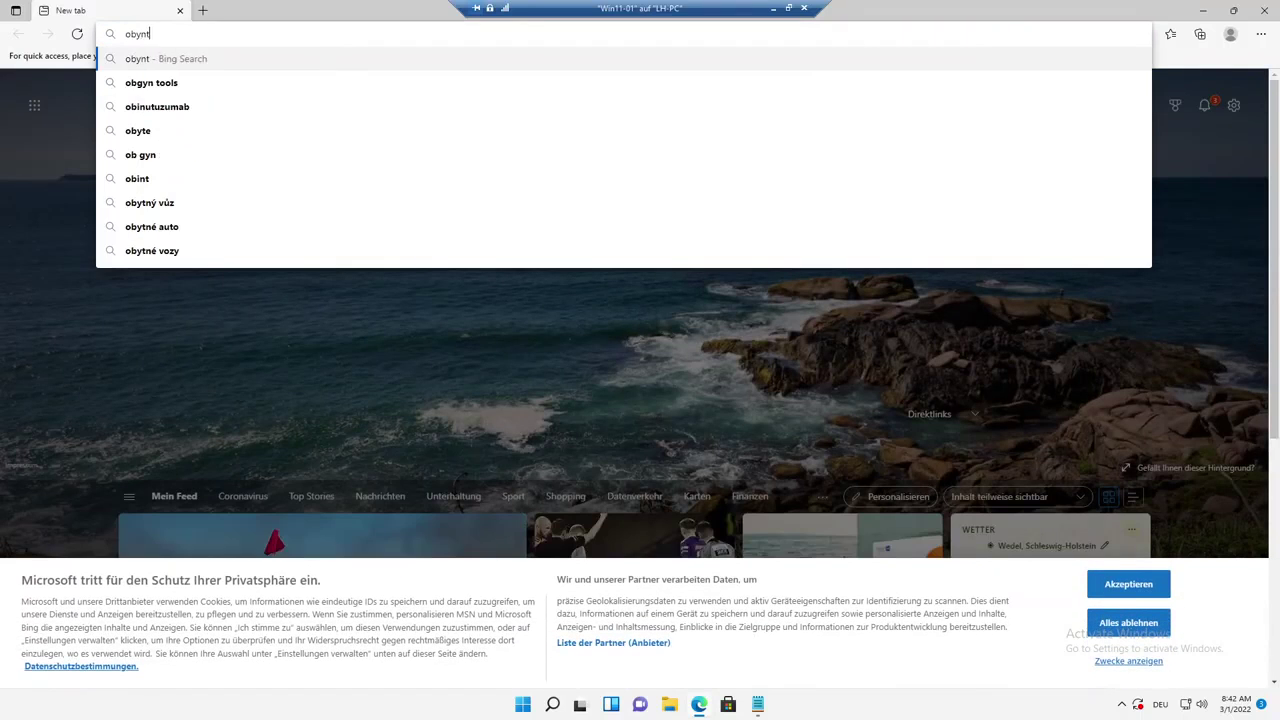
type(".com")
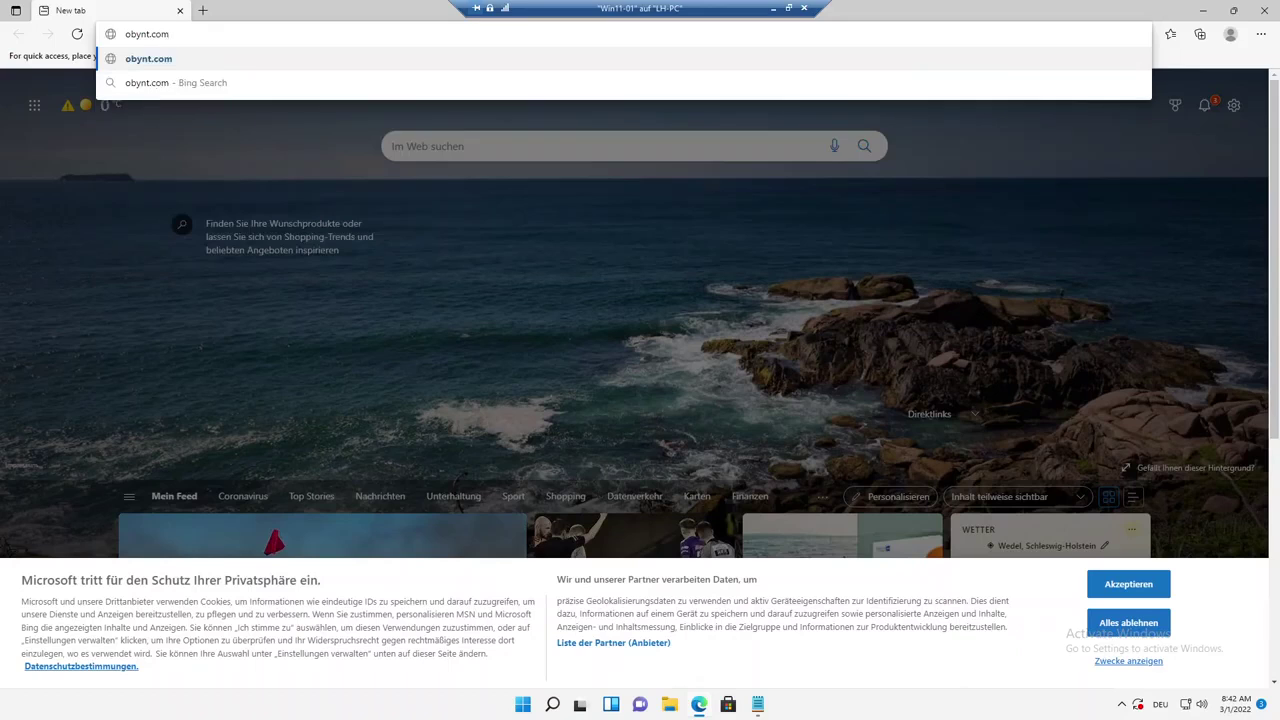
key("Return")
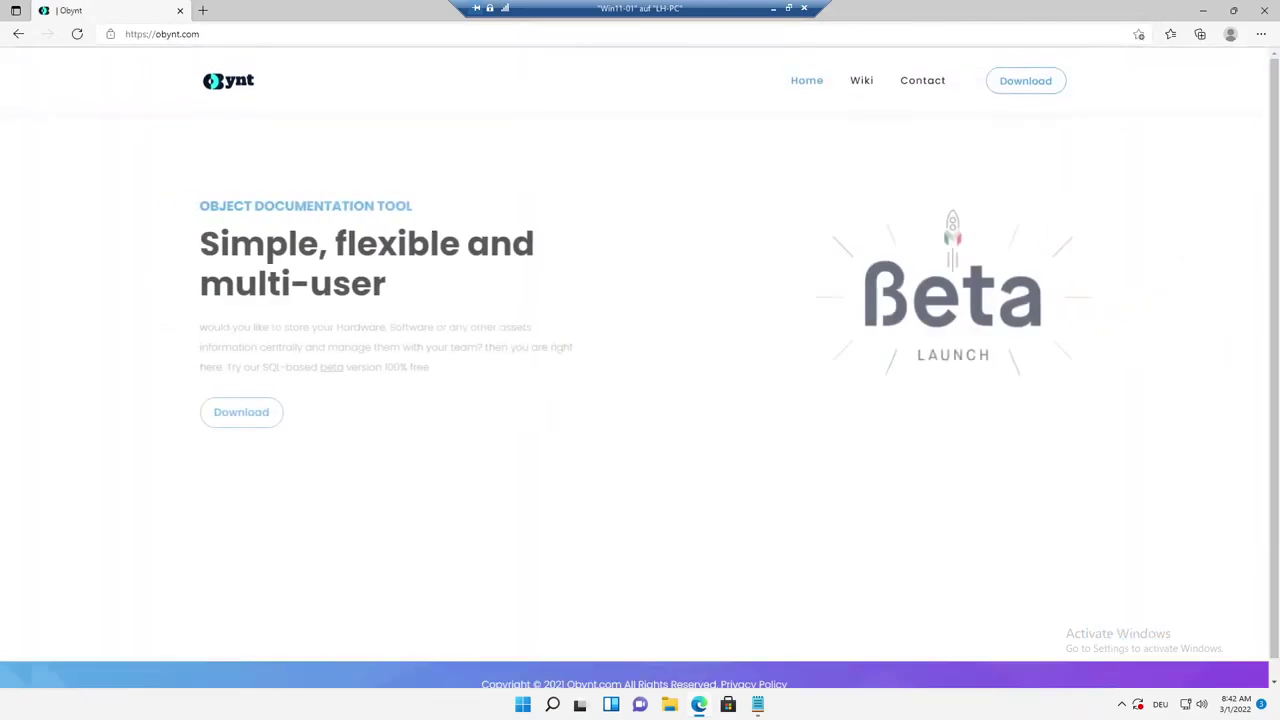
left_click(250, 412)
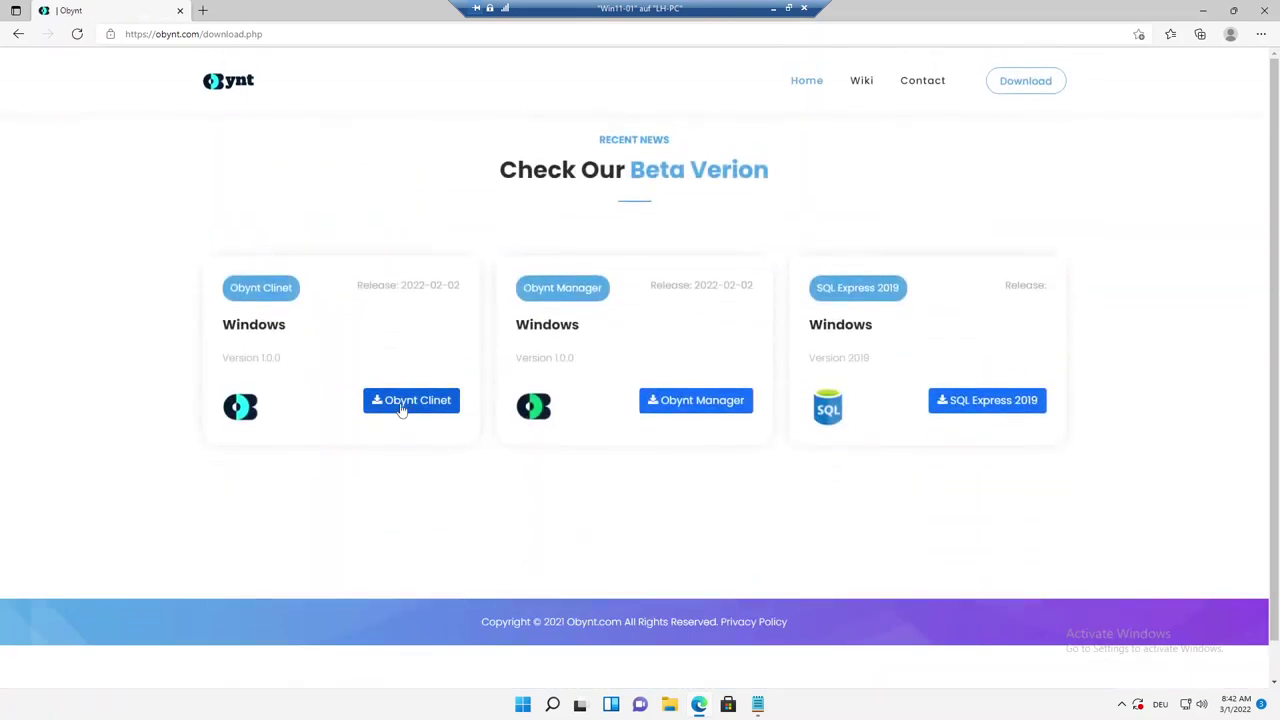
left_click(405, 405)
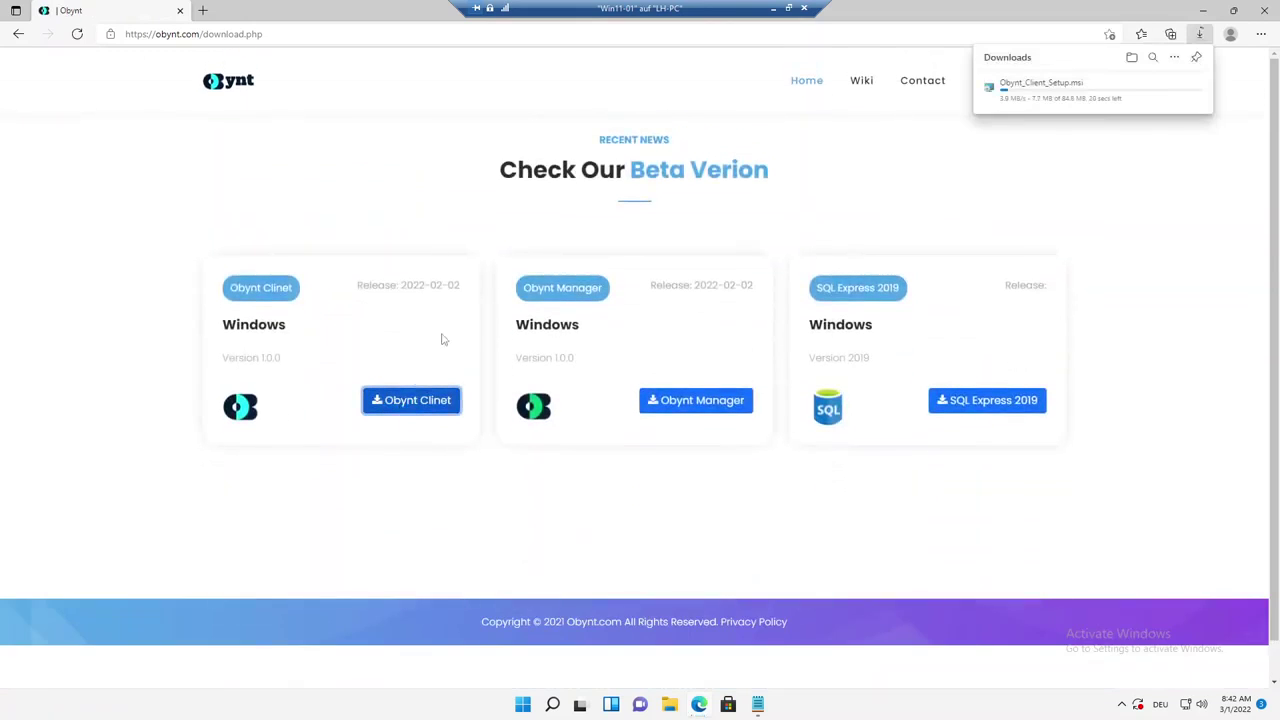
left_click(997, 398)
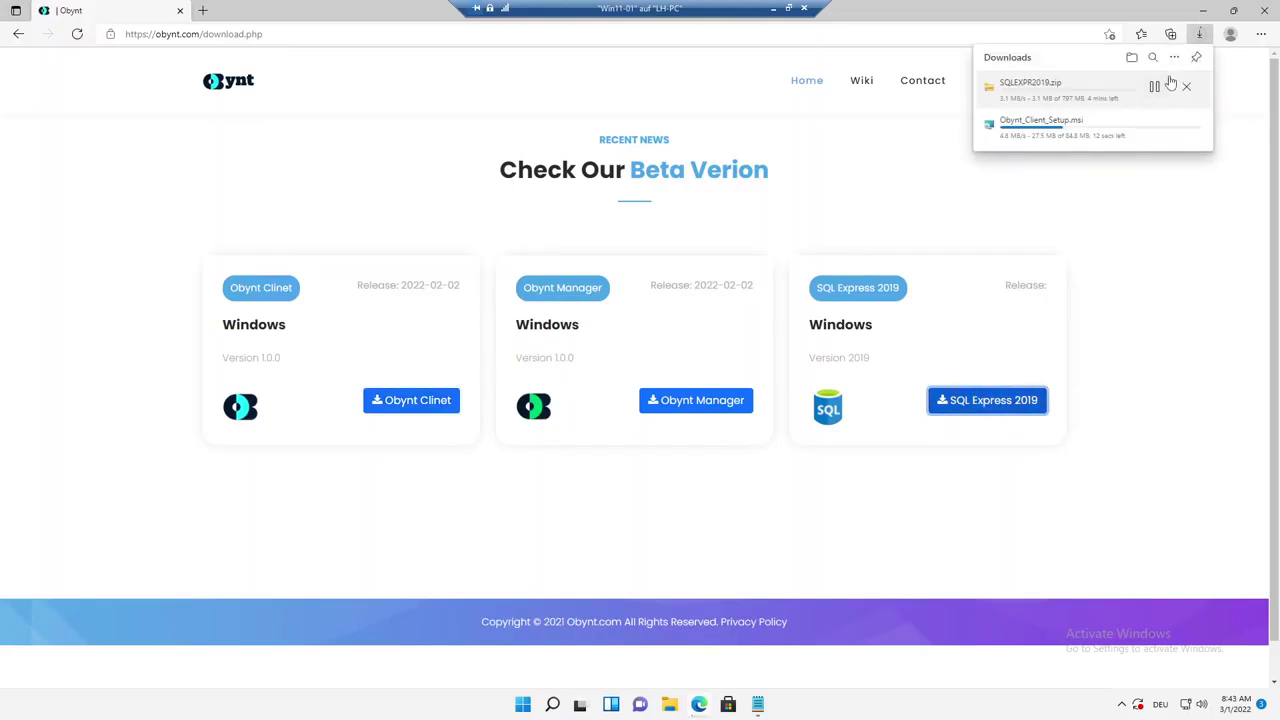
View the full Downloads page, shrink Edge, and highlight the Download SQL Express step in the notes.
left_click(1174, 57)
left_click(1058, 79)
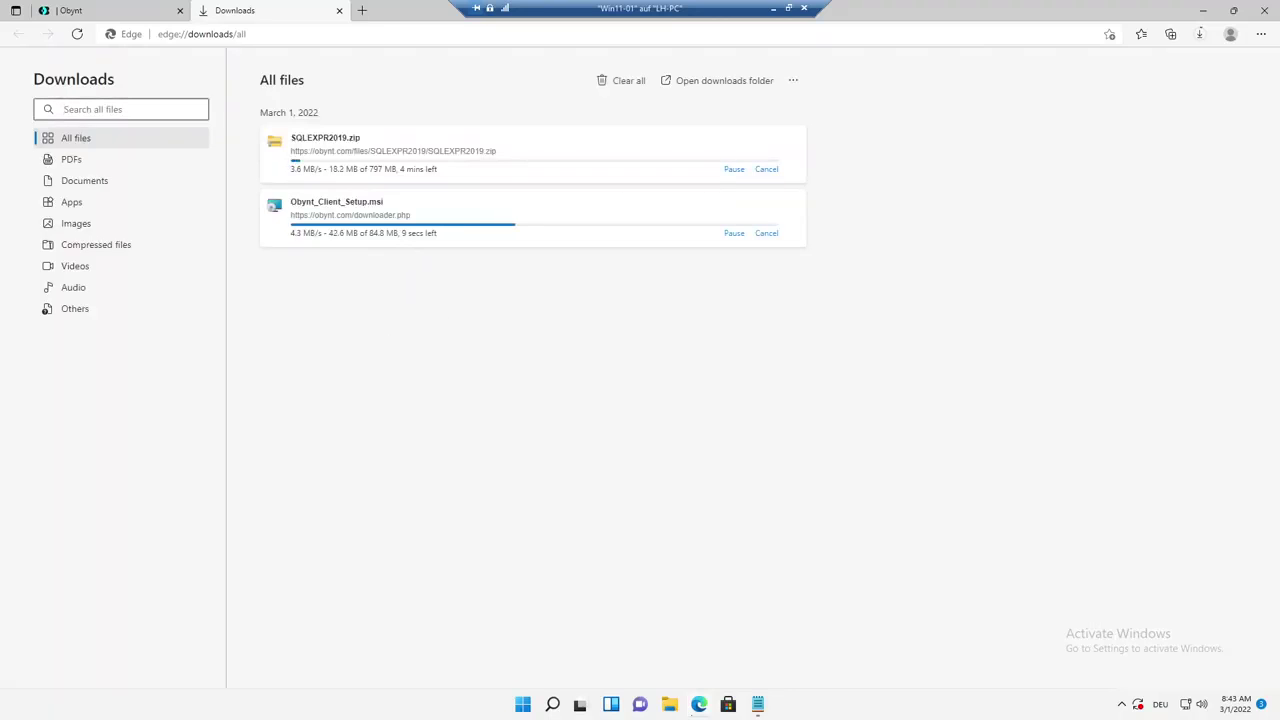
left_click_drag(901, 9, 978, 32)
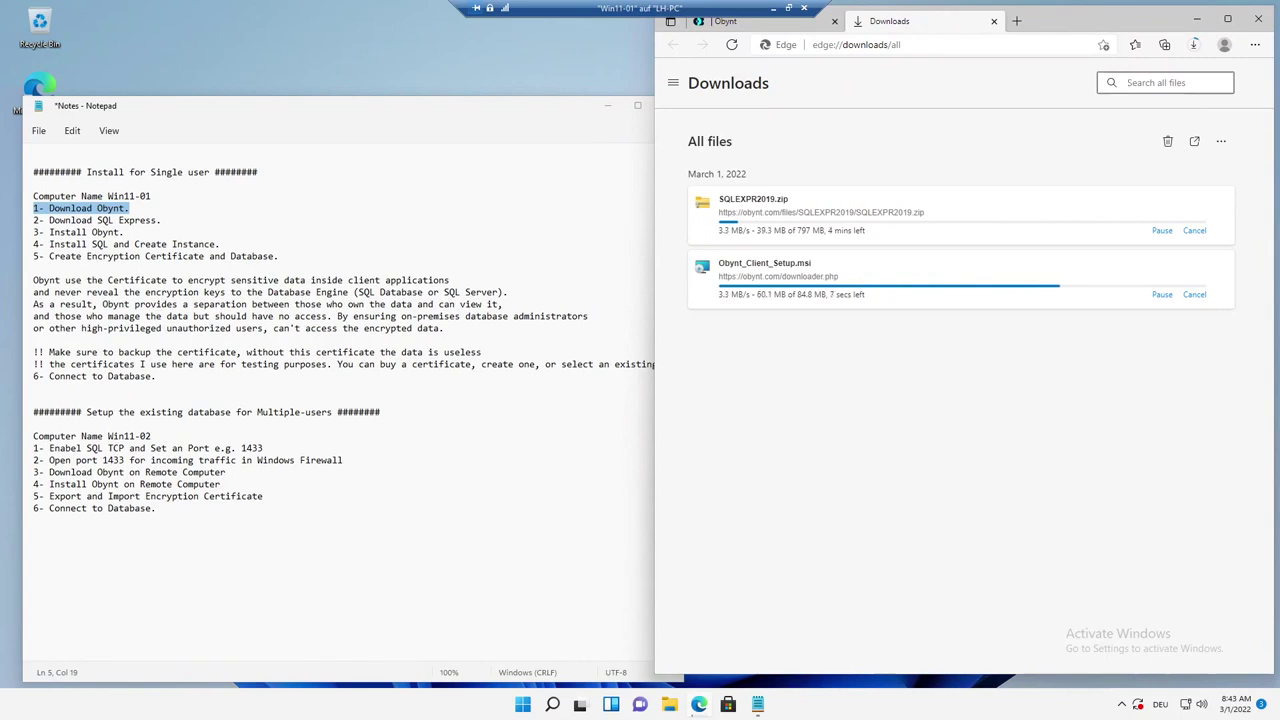
left_click_drag(166, 220, 30, 230)
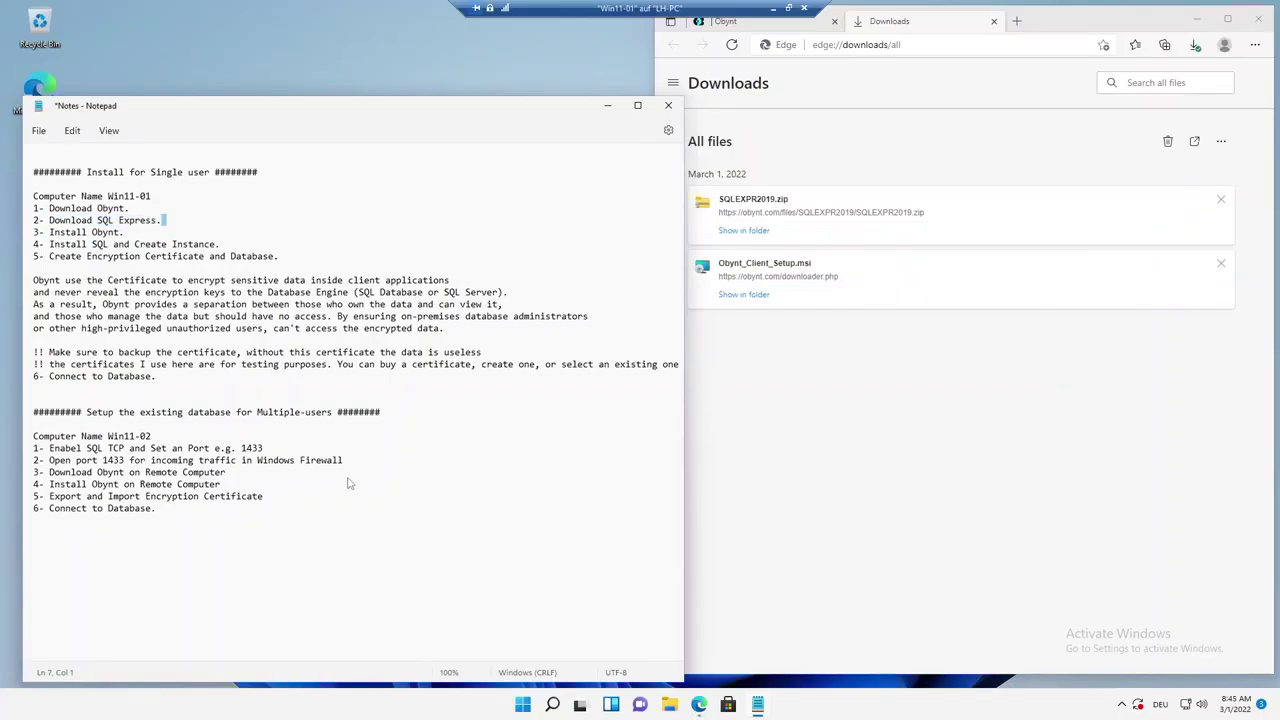
Highlight the Install Obynt step in the notes and bring up File Explorer on the right.
key("Left")
key("shift+Left")
key("shift+Left")
key("shift+Left")
key("shift+Left")
key("shift+Left")
key("shift+Left")
key("shift+Left")
key("shift+Left")
key("shift+Left")
key("shift+Left")
key("shift+Left")
key("shift+Left")
key("shift+Left")
key("shift+Left")
key("shift+Left")
key("shift+Left")
key("shift+Left")
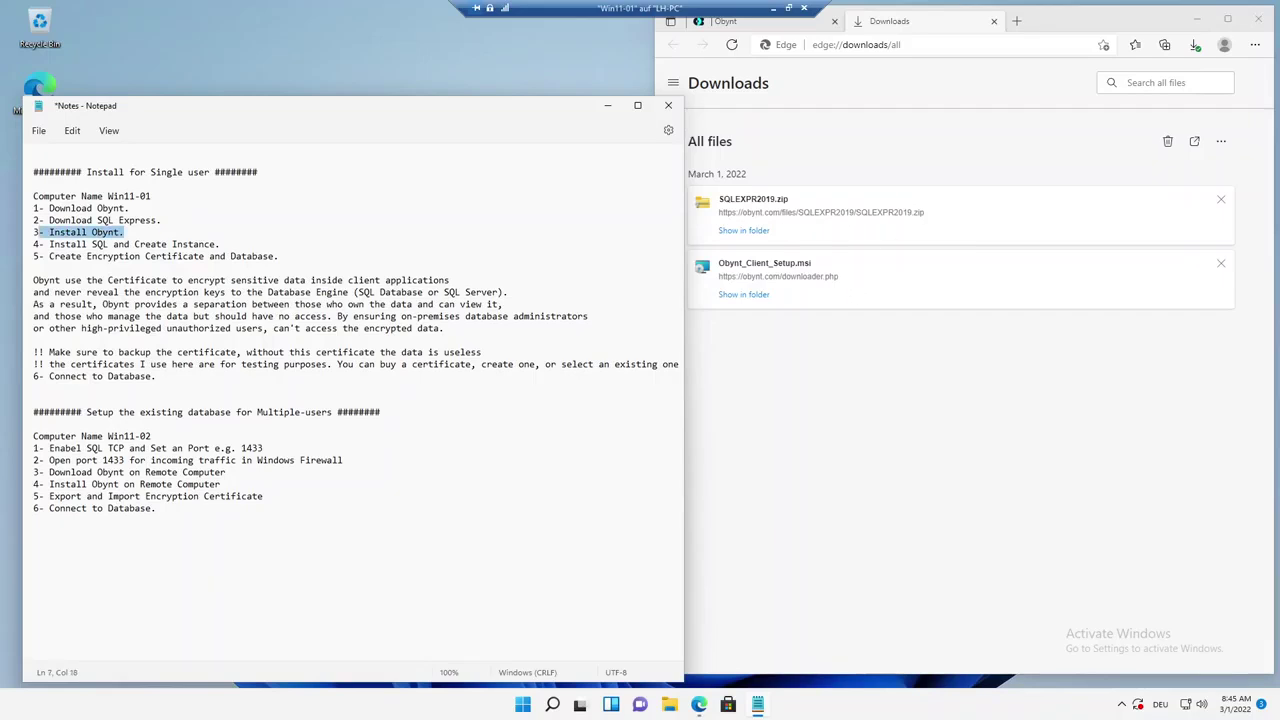
left_click(668, 705)
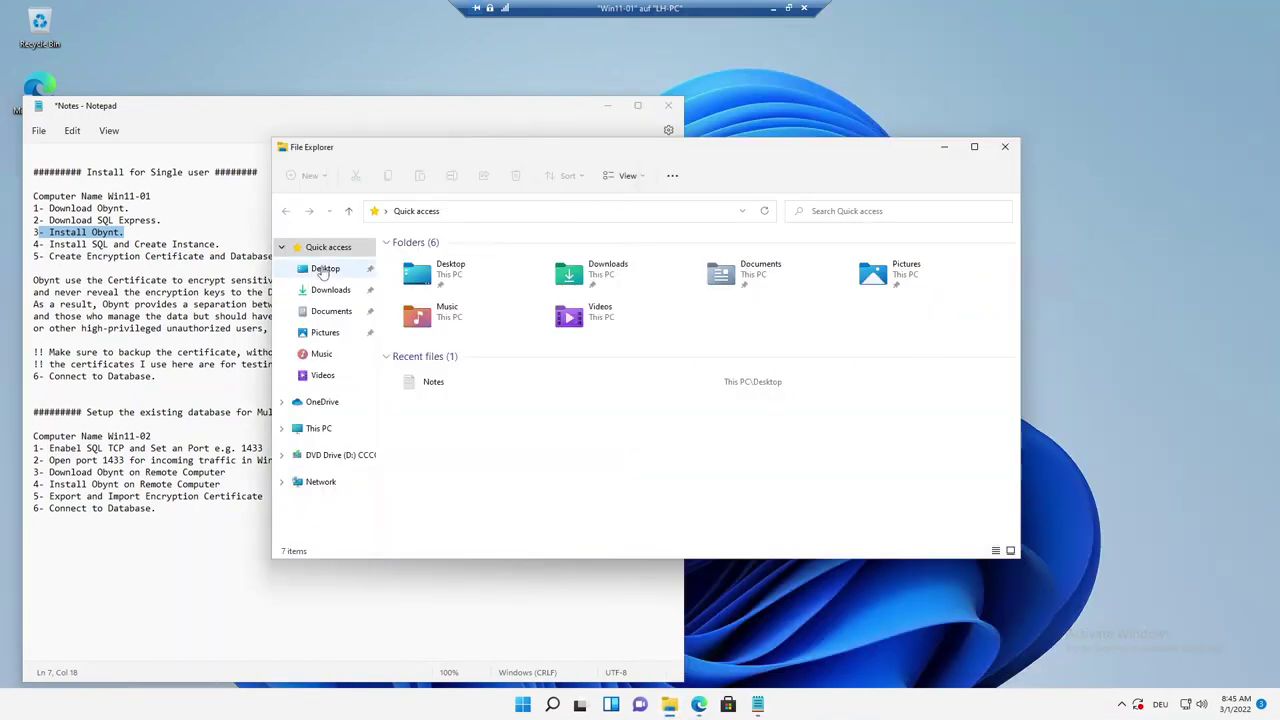
left_click(328, 268)
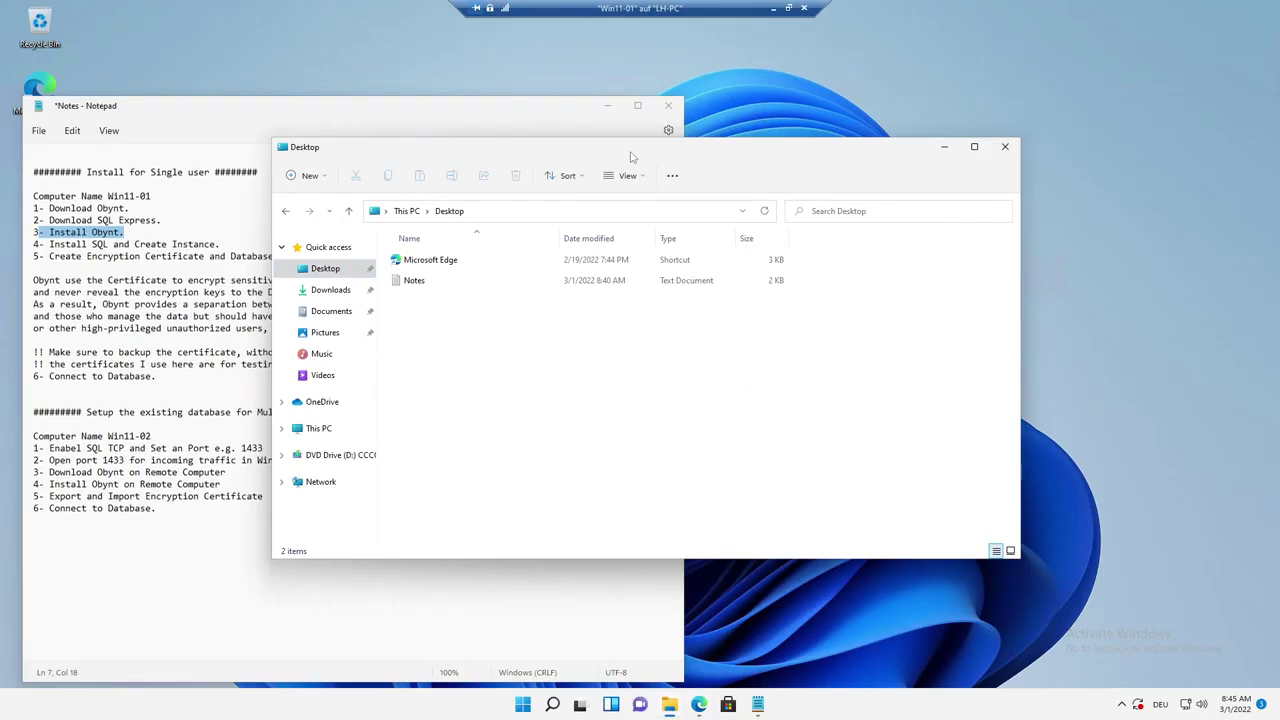
left_click_drag(650, 152, 1076, 89)
Run Obynt_Client_Setup from the Downloads folder.
left_click(793, 227)
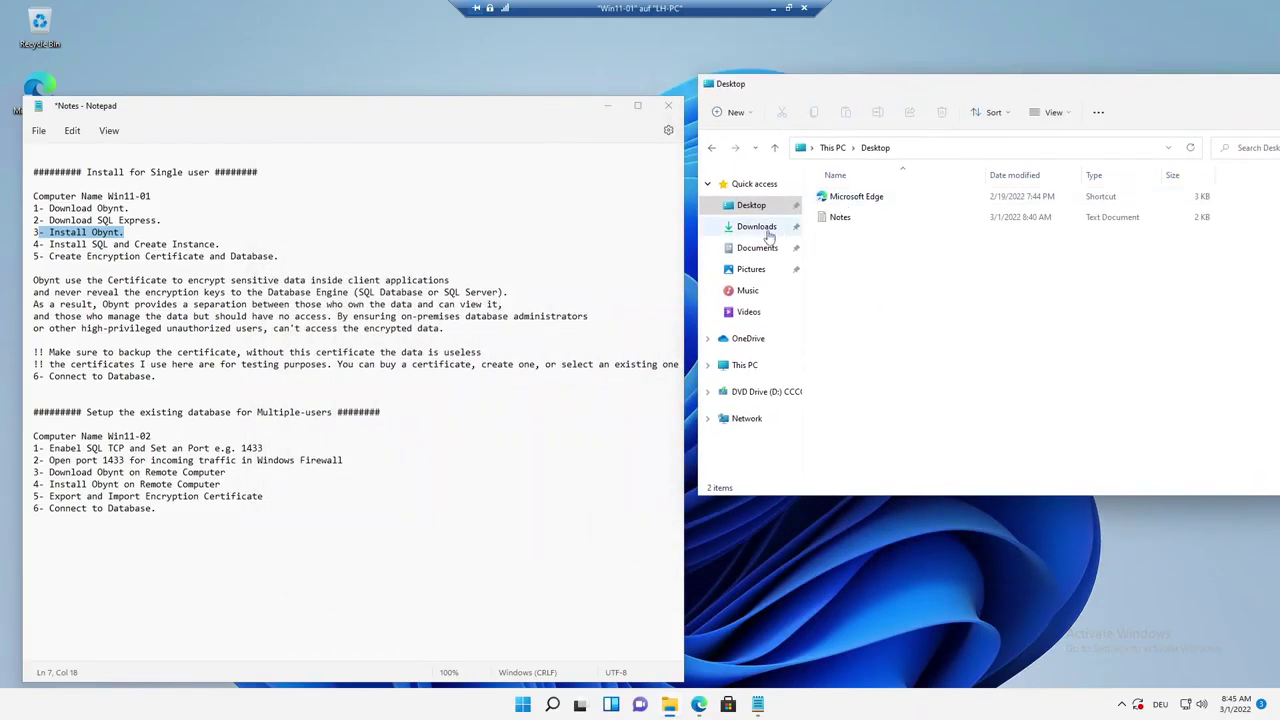
left_click(879, 238)
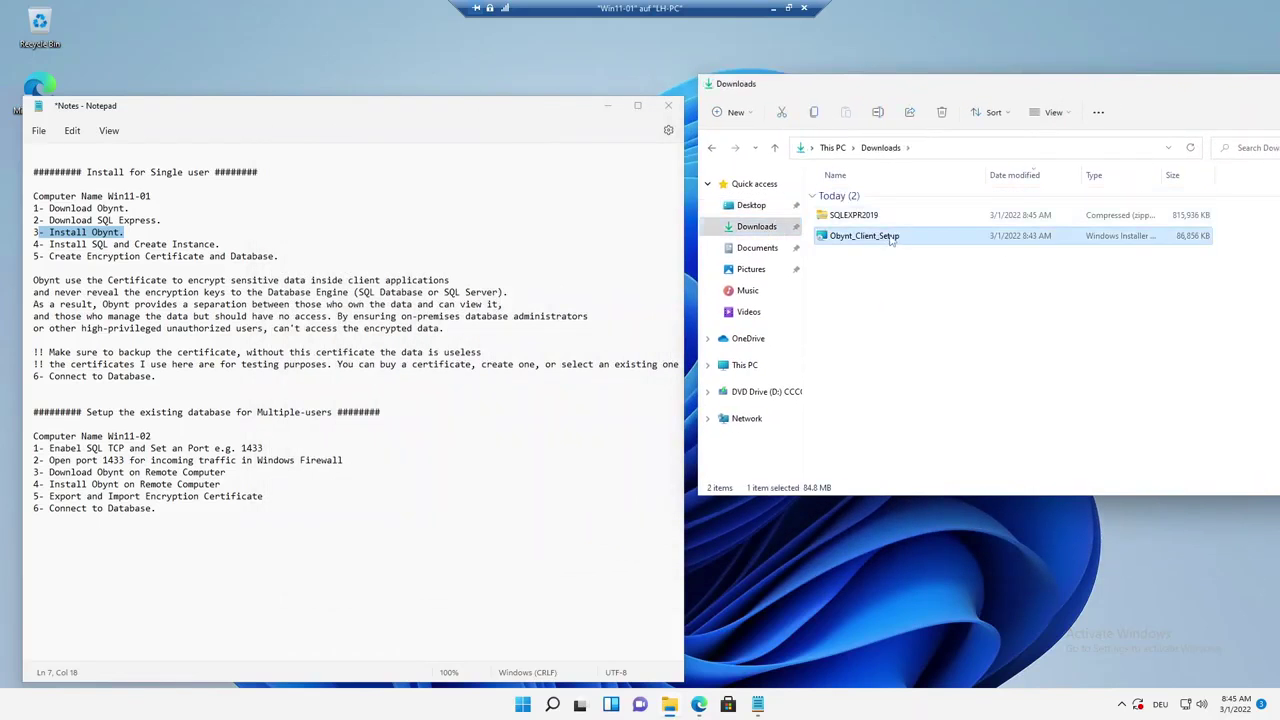
double_click(877, 238)
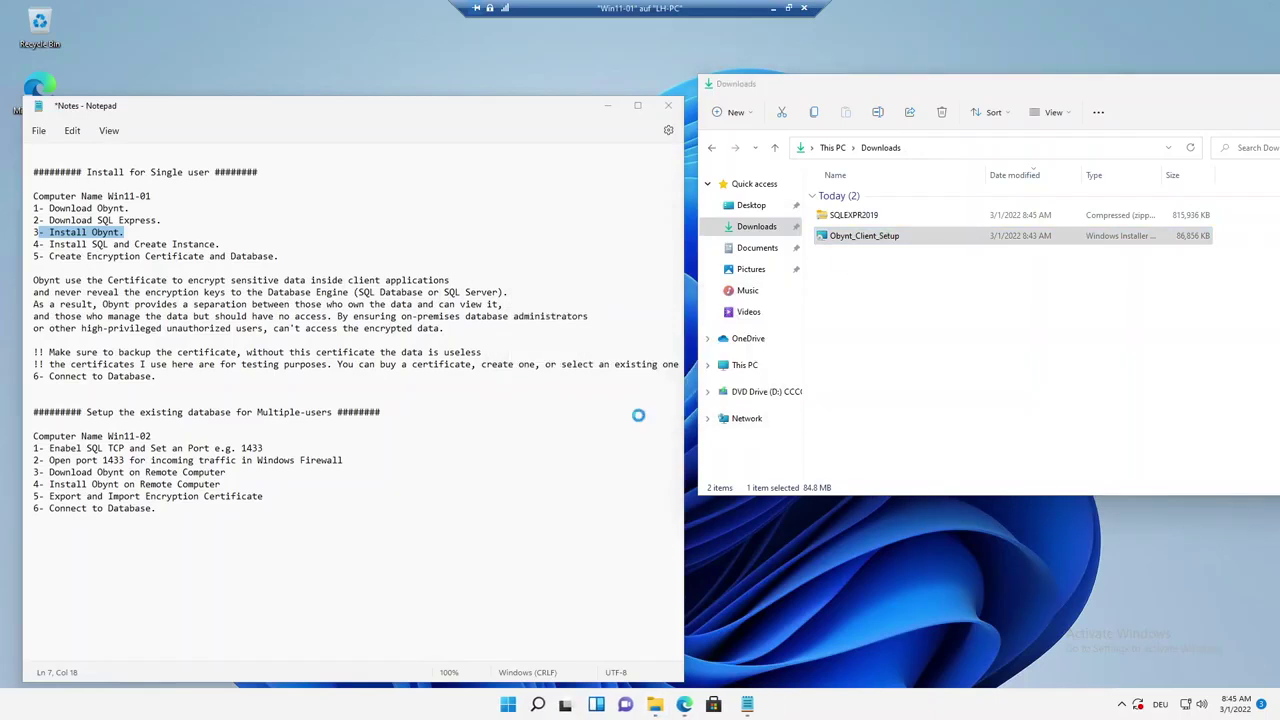
Install Obynt to the default folder, accepting the license and granting administrator access.
left_click(708, 456)
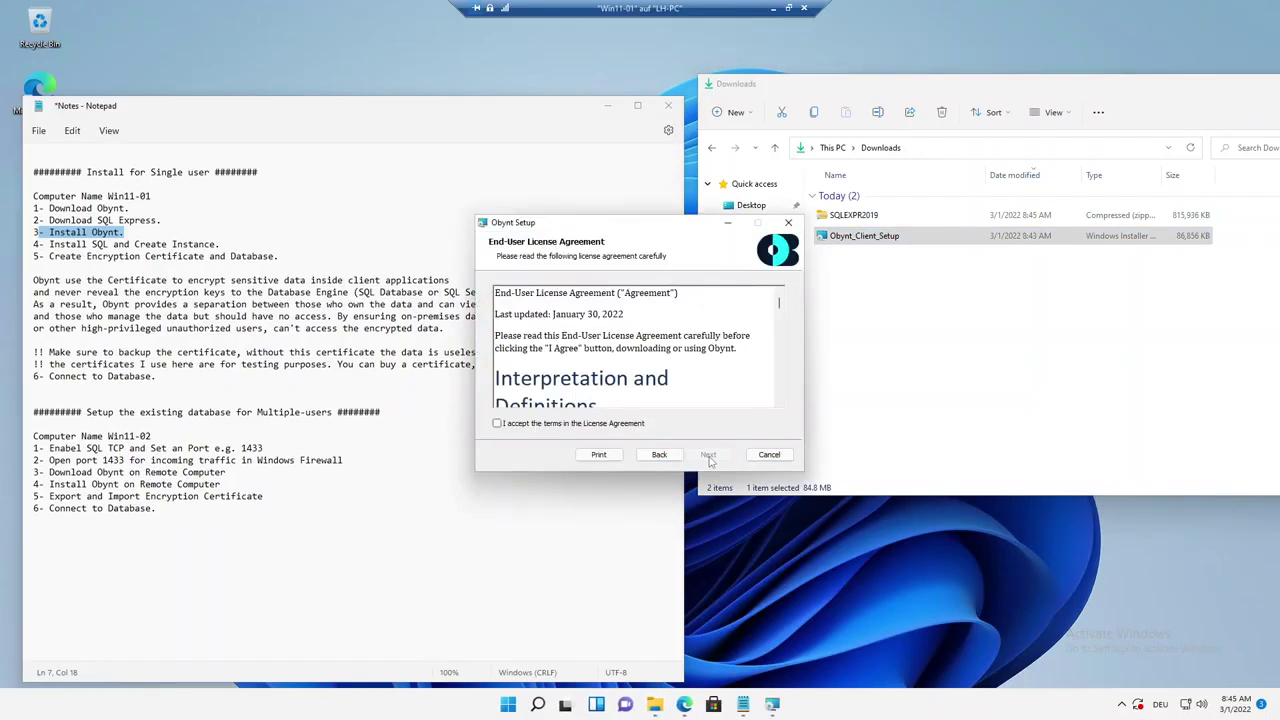
left_click(636, 424)
left_click(708, 455)
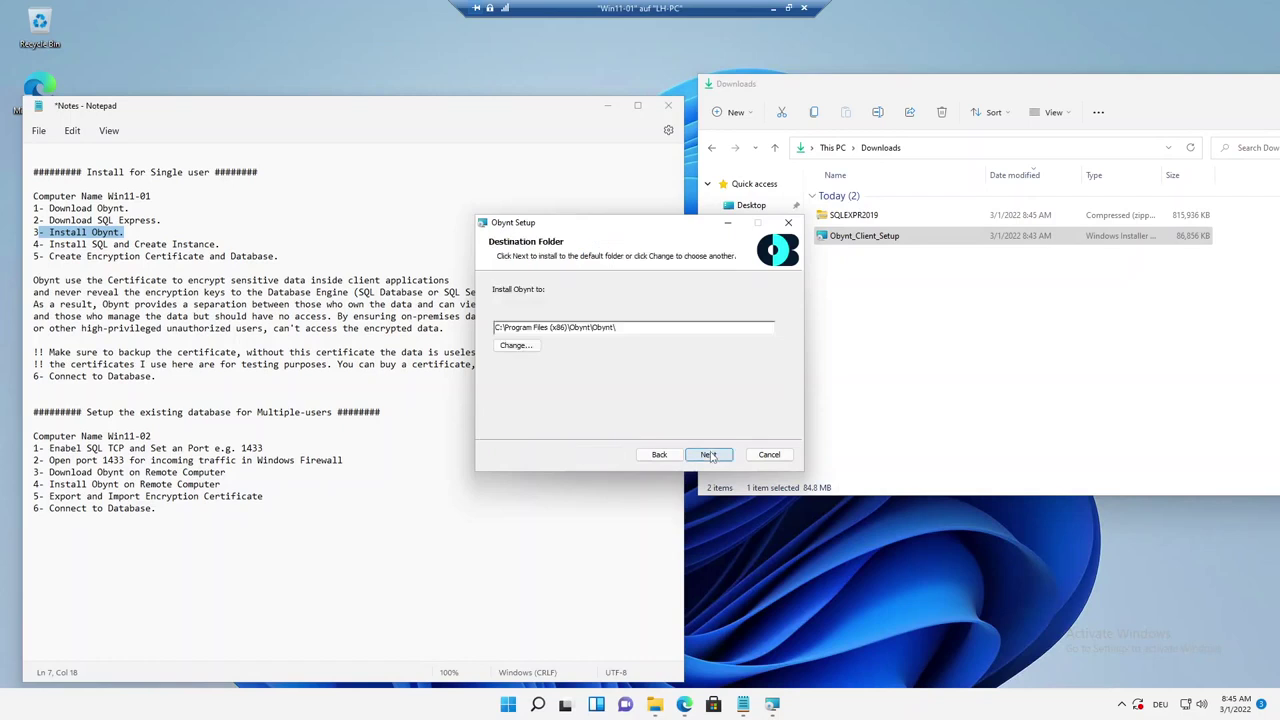
left_click(709, 455)
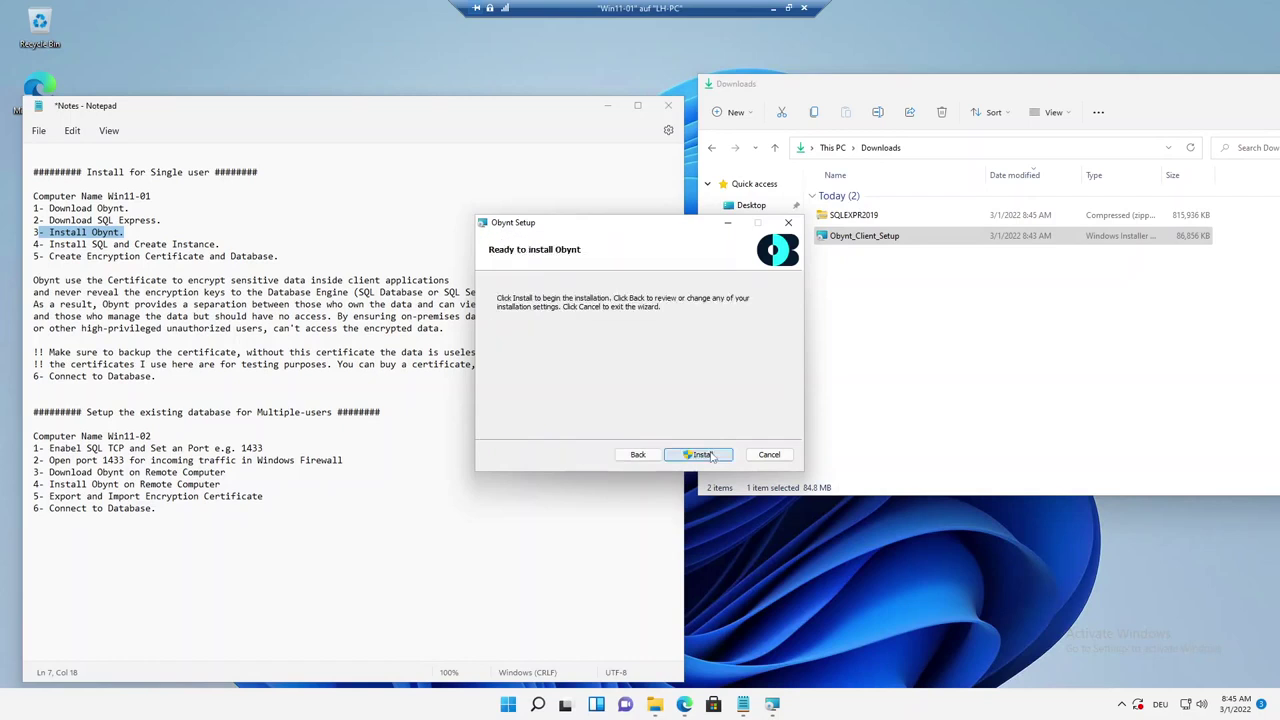
left_click(703, 455)
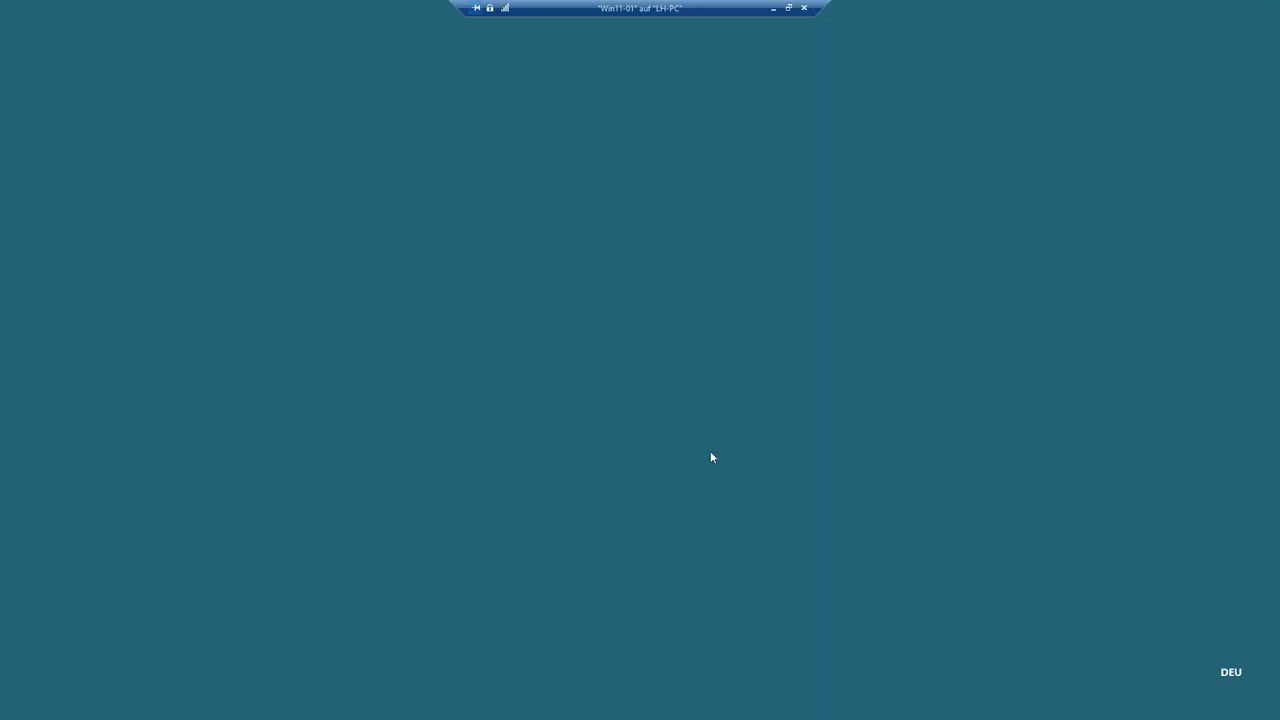
left_click(588, 456)
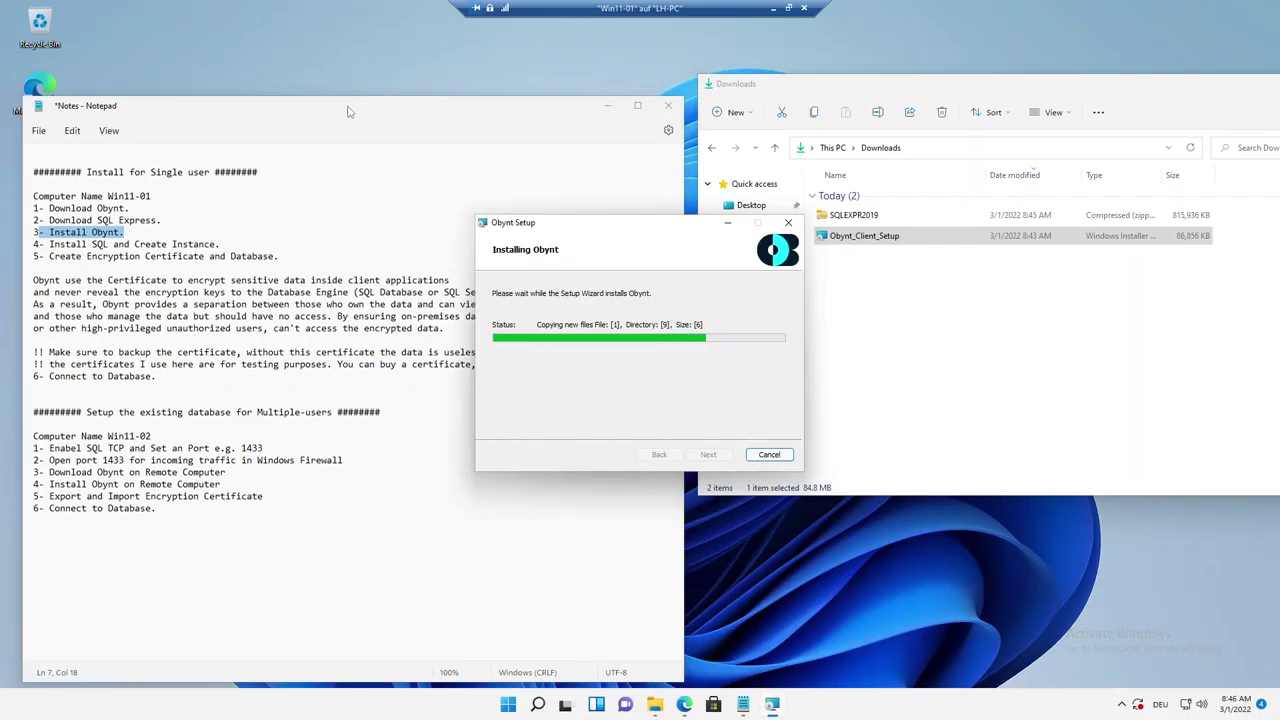
Minimize the notes, finish setup so Obynt launches, and close the Downloads window.
left_click_drag(348, 112, 411, 116)
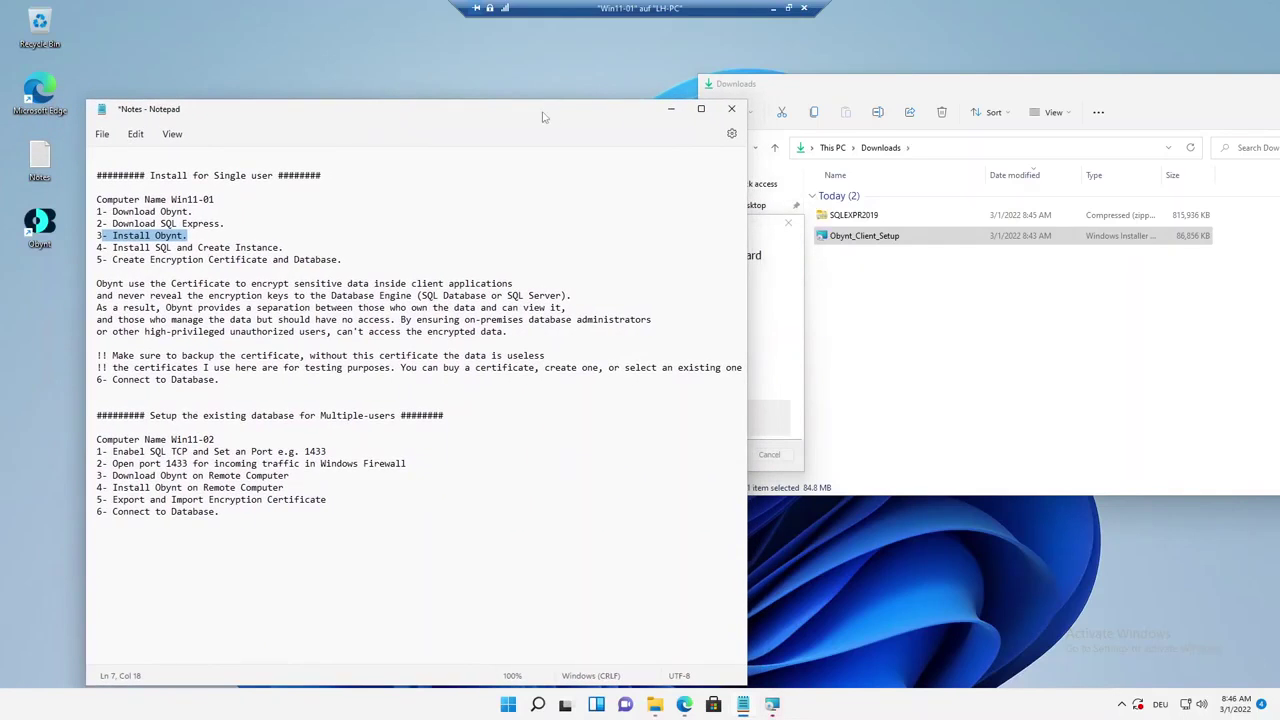
left_click(670, 108)
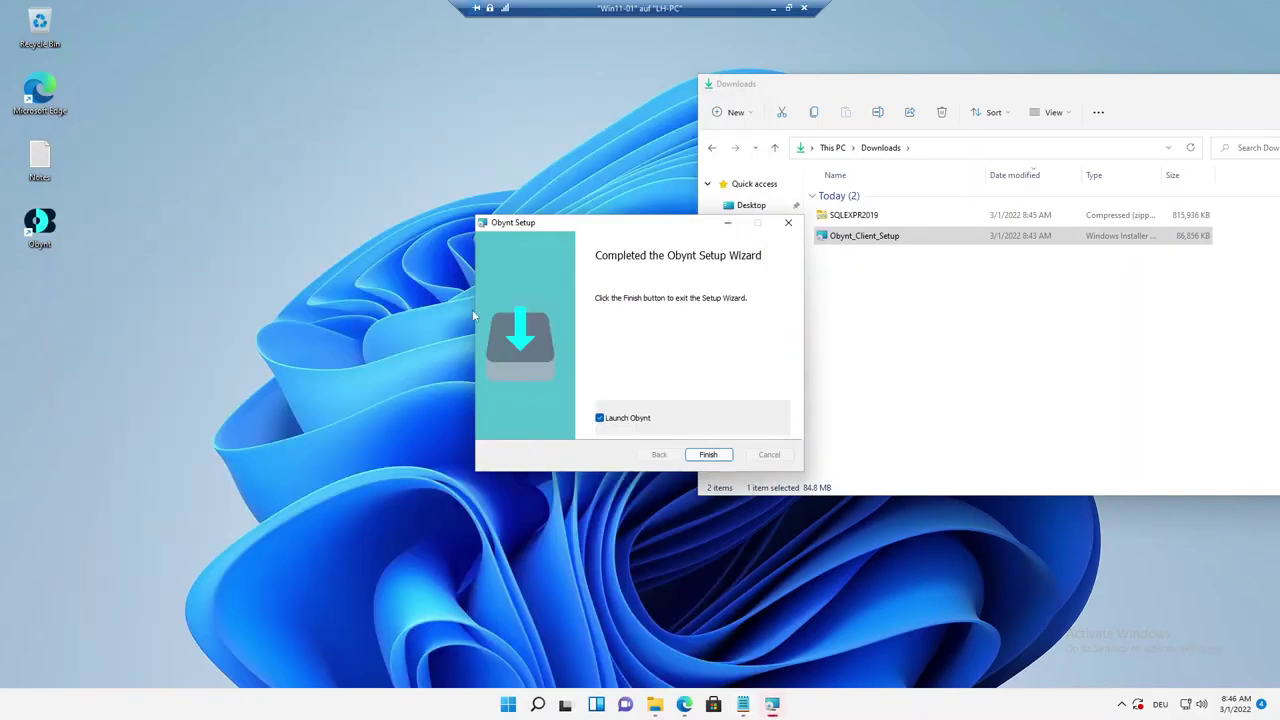
left_click(708, 454)
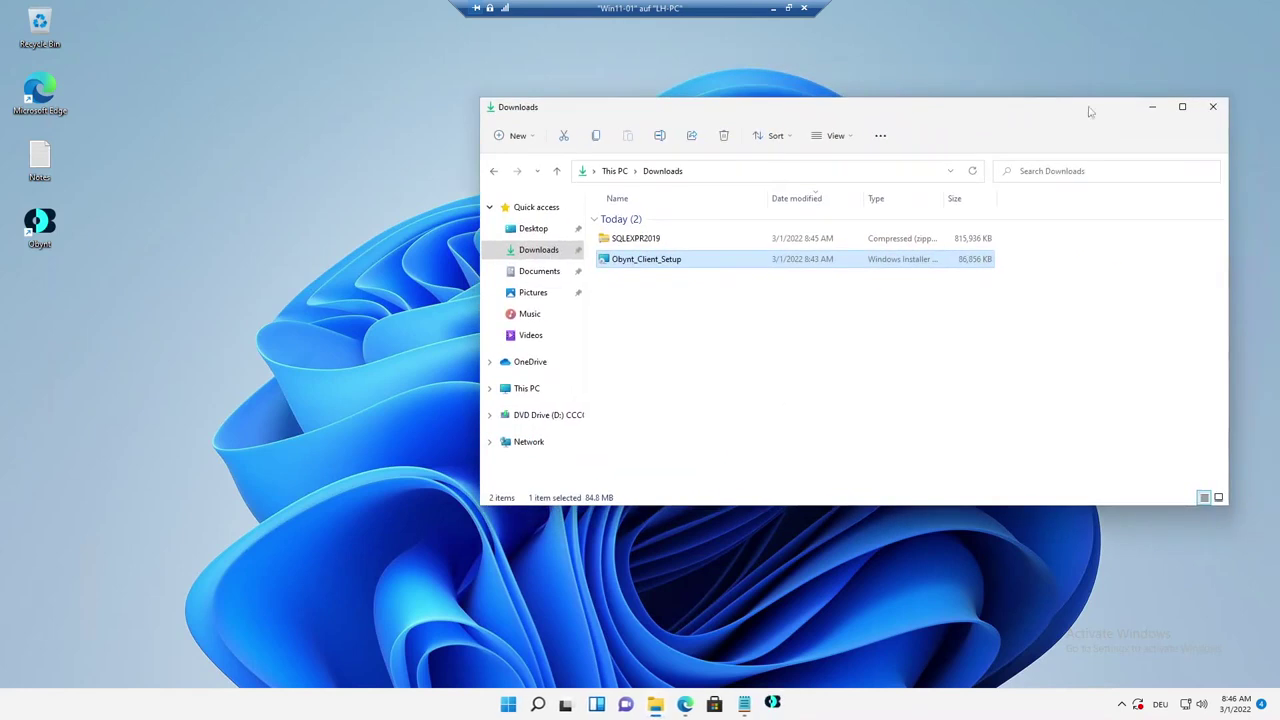
left_click(1213, 106)
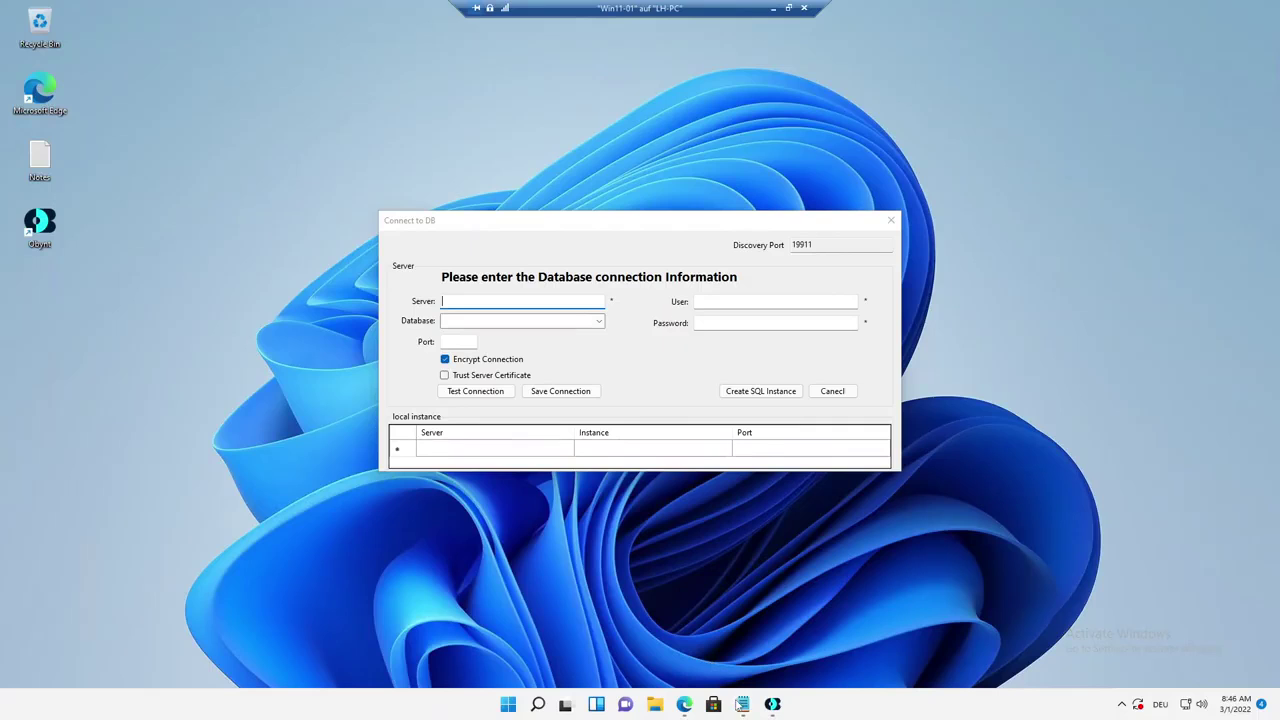
Move the notes right and highlight the Install SQL and Create Instance step.
left_click(742, 704)
left_click_drag(437, 135, 969, 73)
left_click_drag(575, 221, 295, 204)
left_click(661, 186)
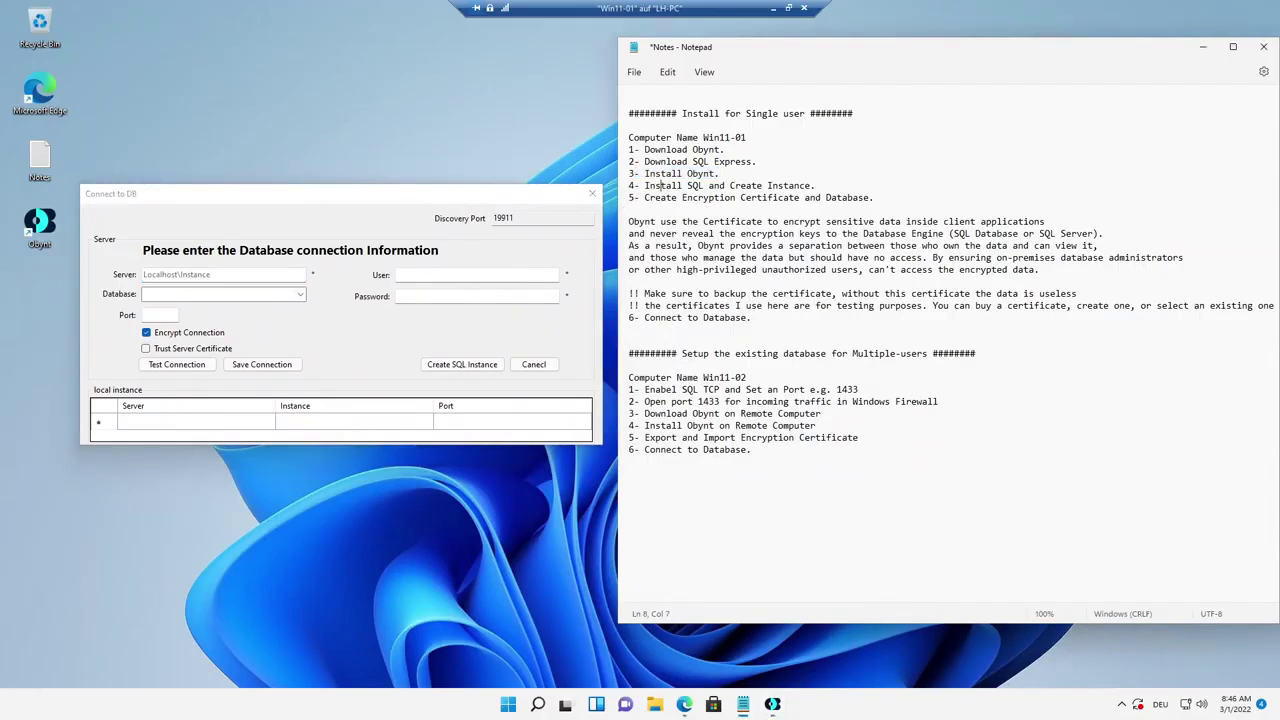
left_click_drag(645, 186, 816, 186)
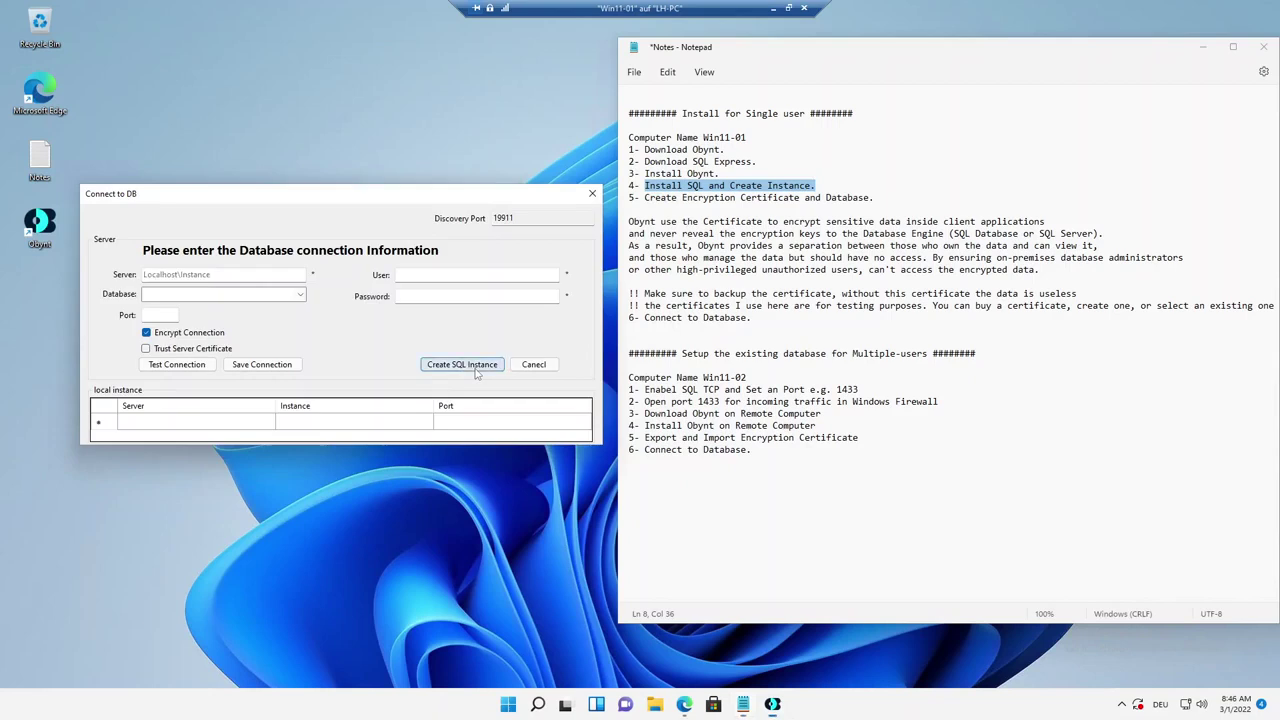
Create a new SQL instance using the SQLEXPR2019 package from Downloads.
left_click(462, 365)
left_click(97, 242)
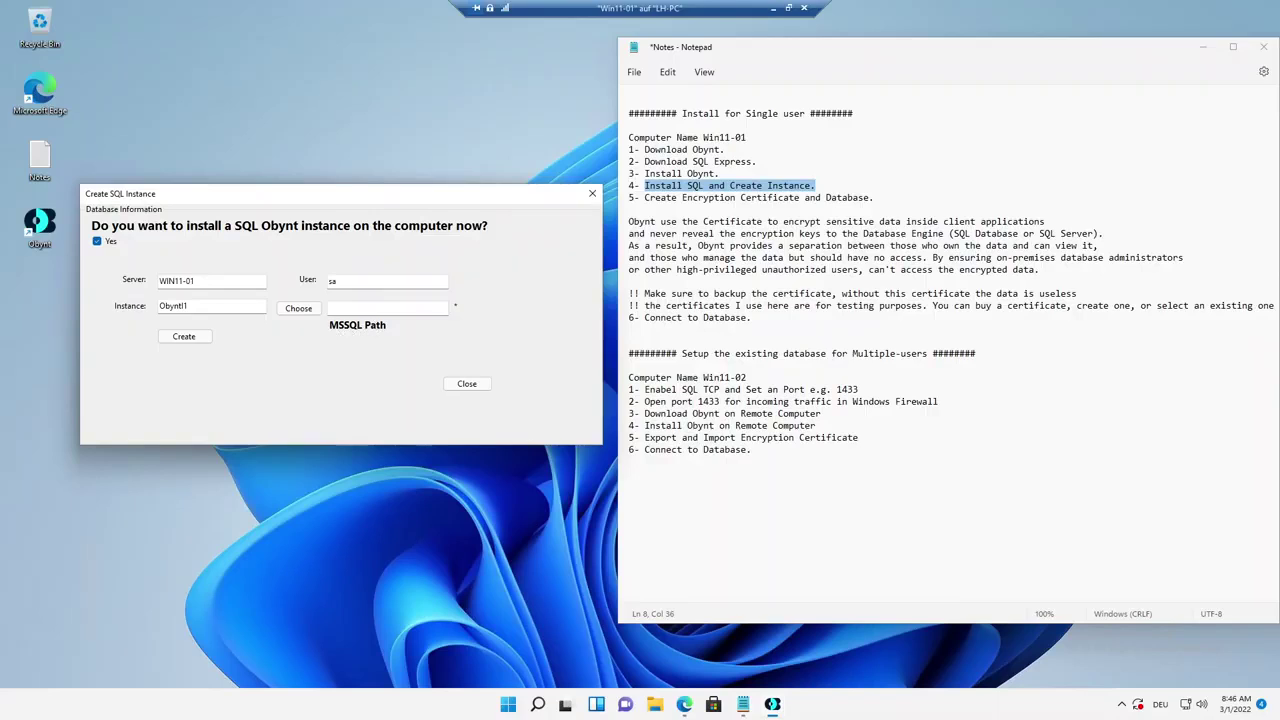
left_click(298, 308)
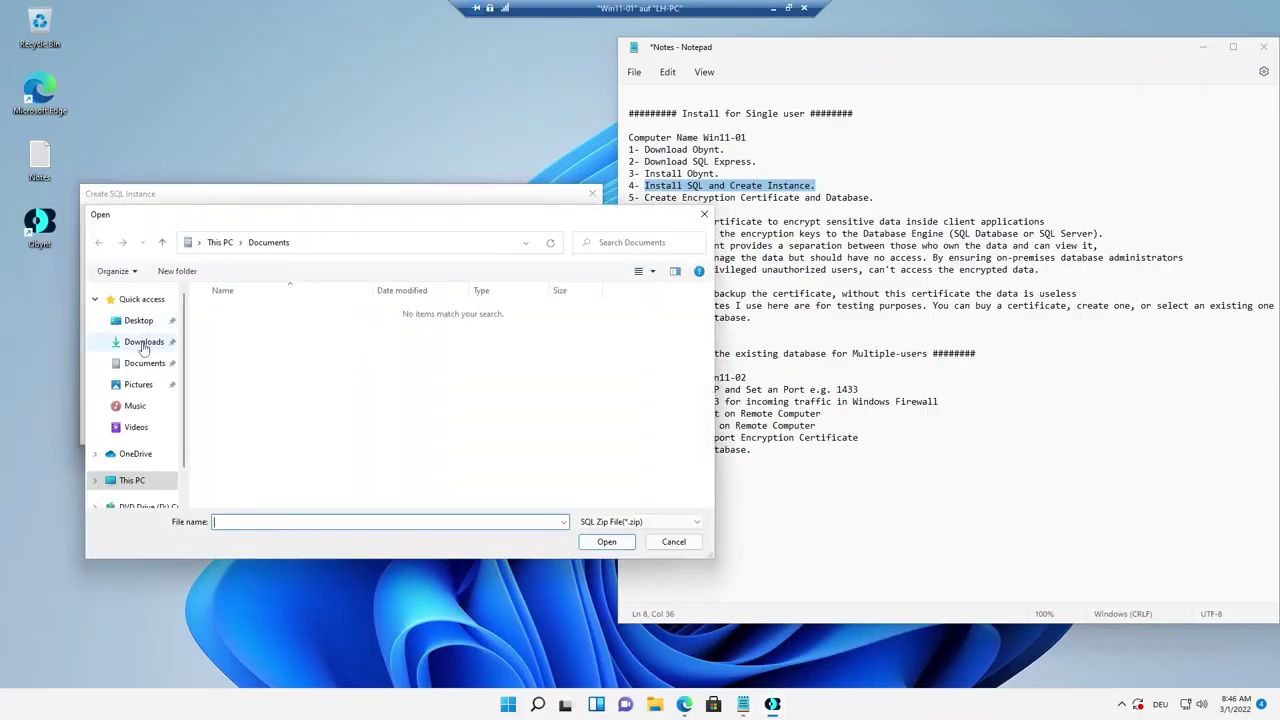
left_click(144, 343)
left_click(245, 335)
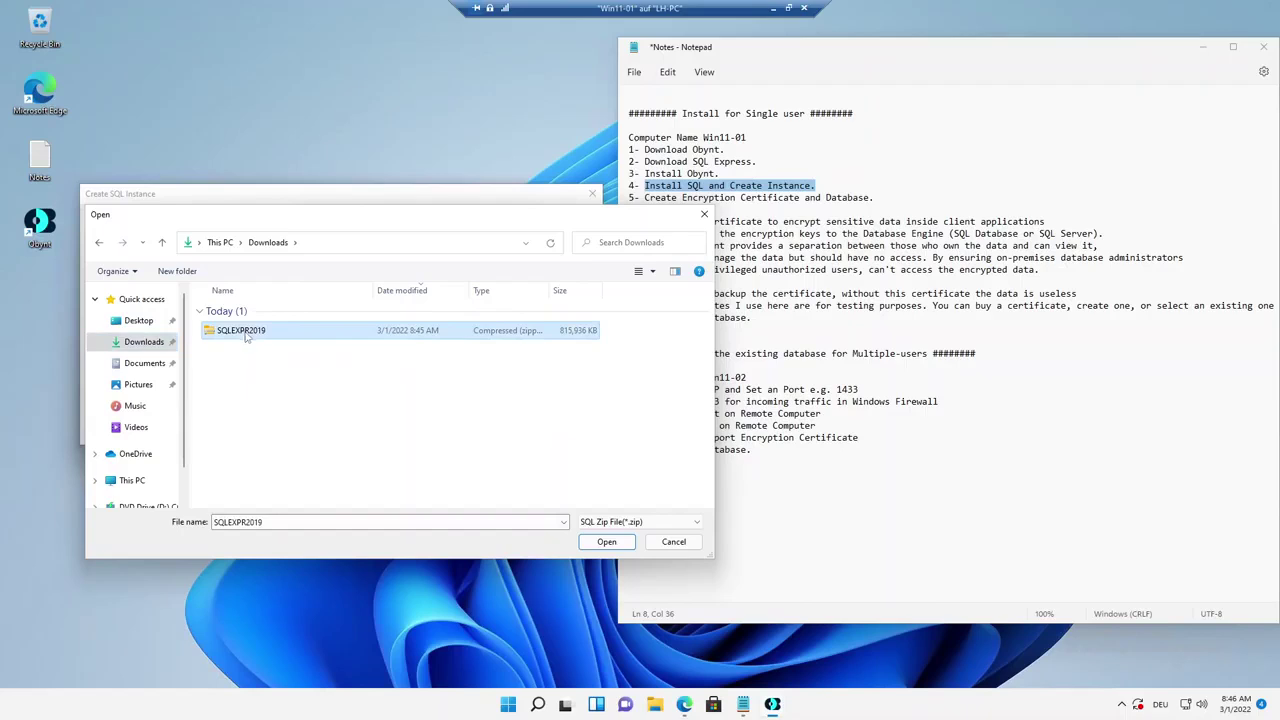
left_click(596, 541)
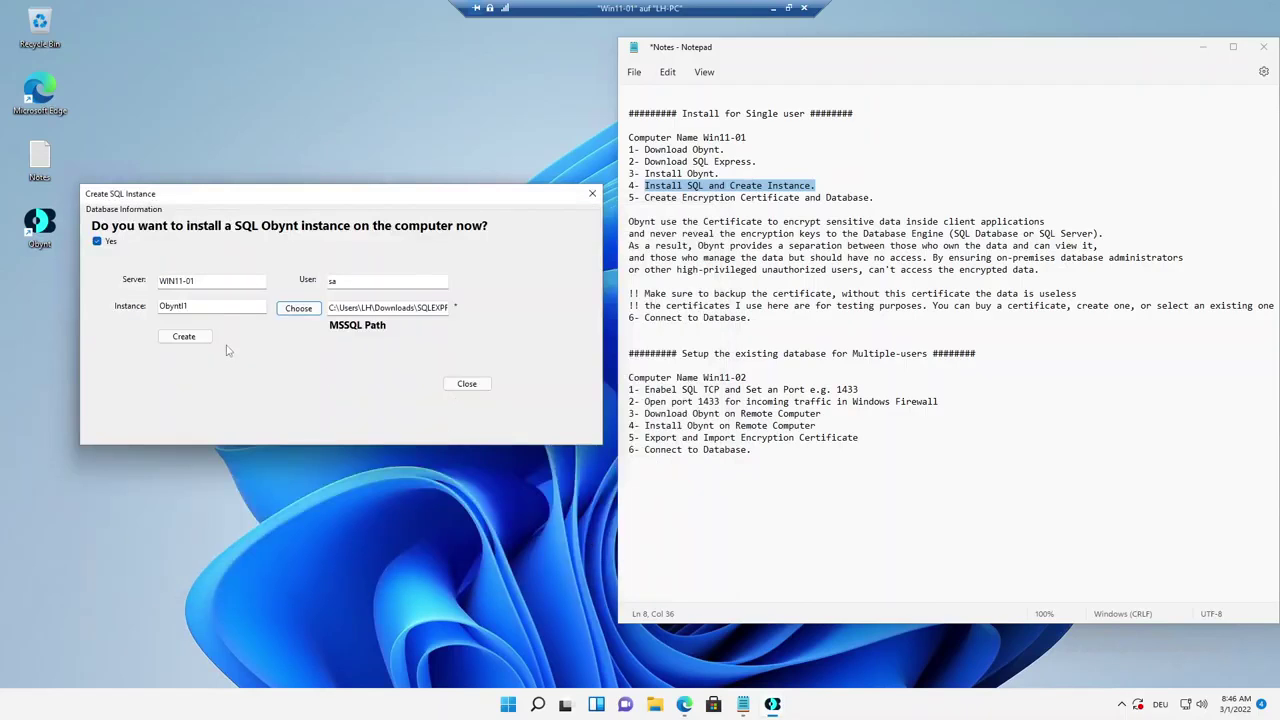
left_click(190, 341)
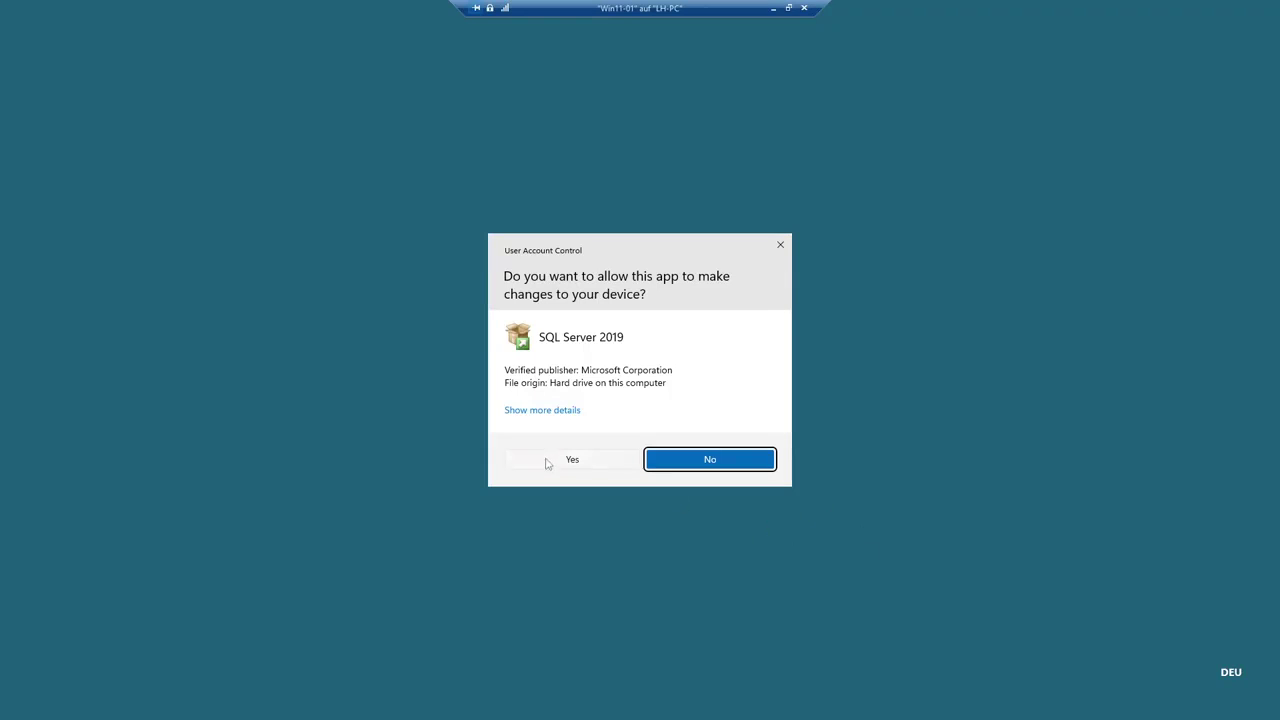
Allow SQL Server 2019 setup, accept its license terms, and opt into Microsoft Update.
left_click(556, 459)
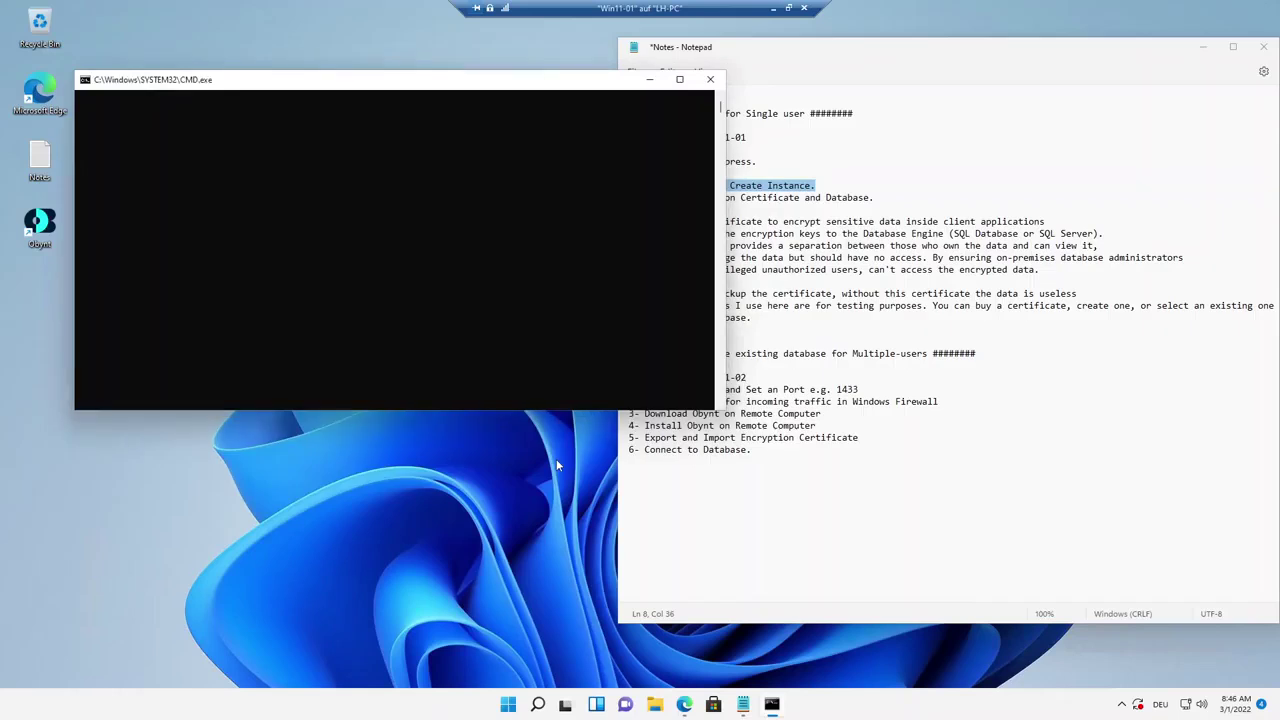
left_click(648, 80)
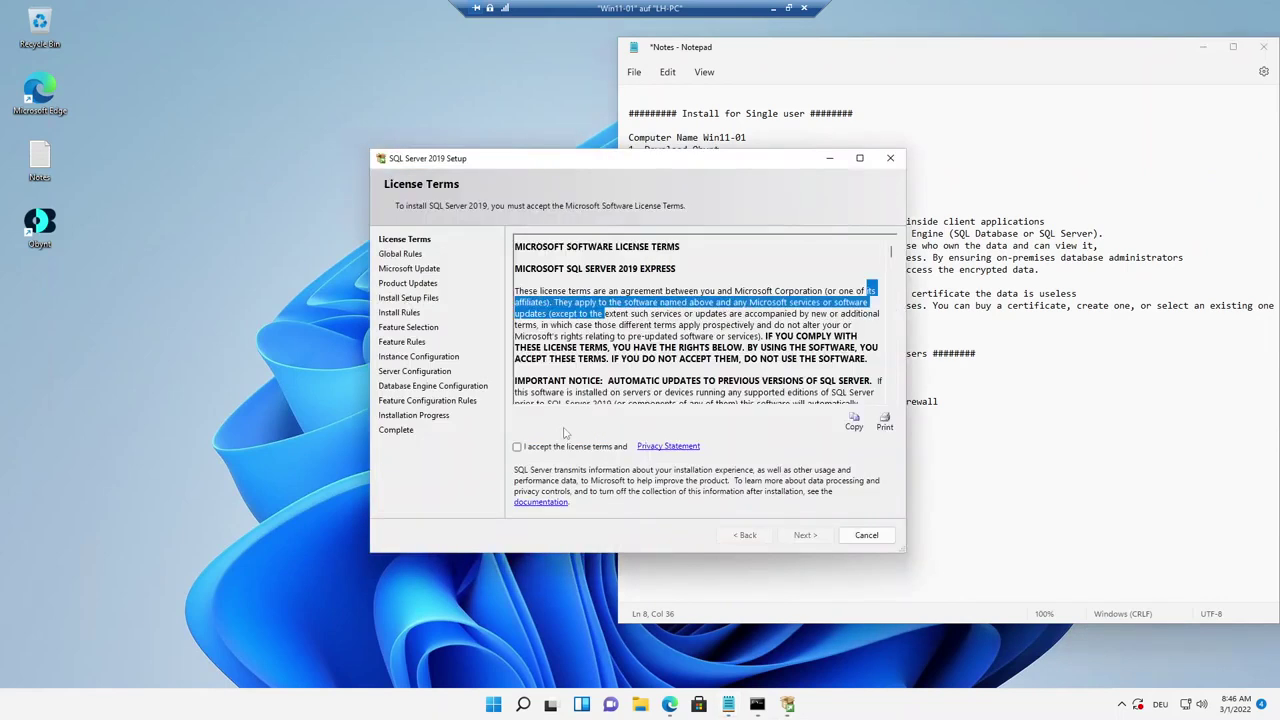
left_click(517, 447)
left_click(804, 536)
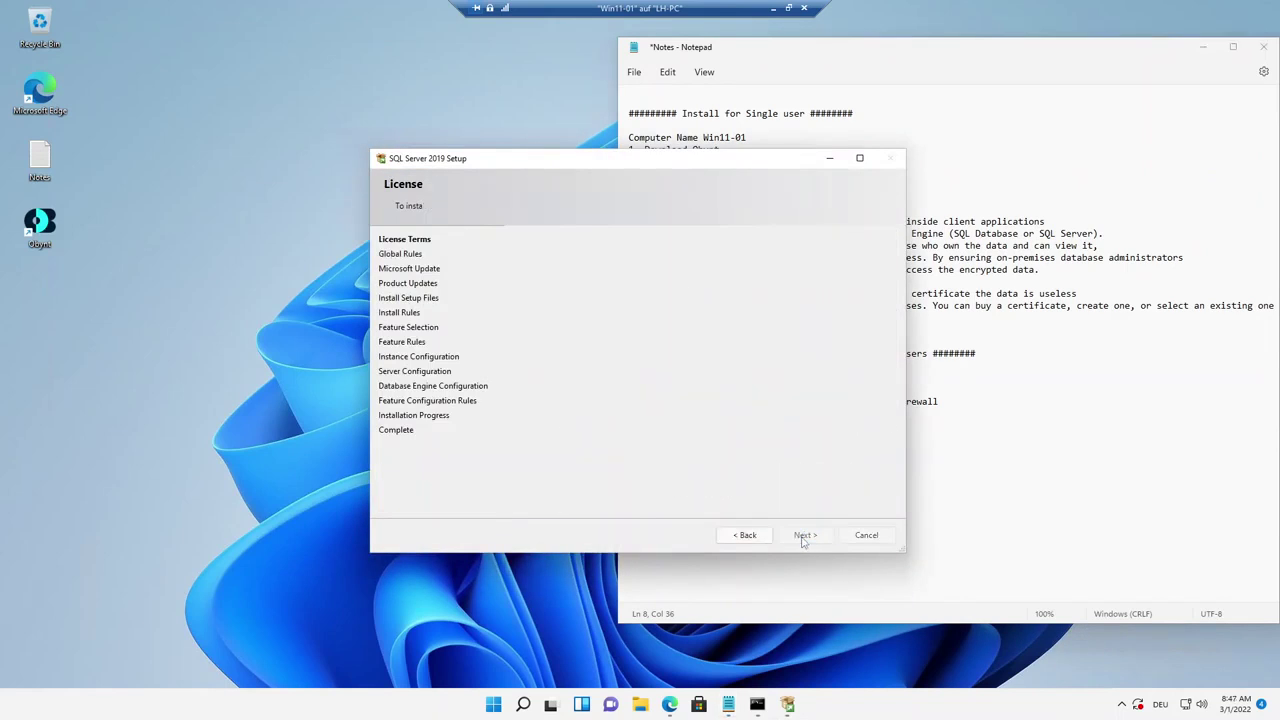
left_click_drag(706, 158, 411, 105)
left_click(320, 238)
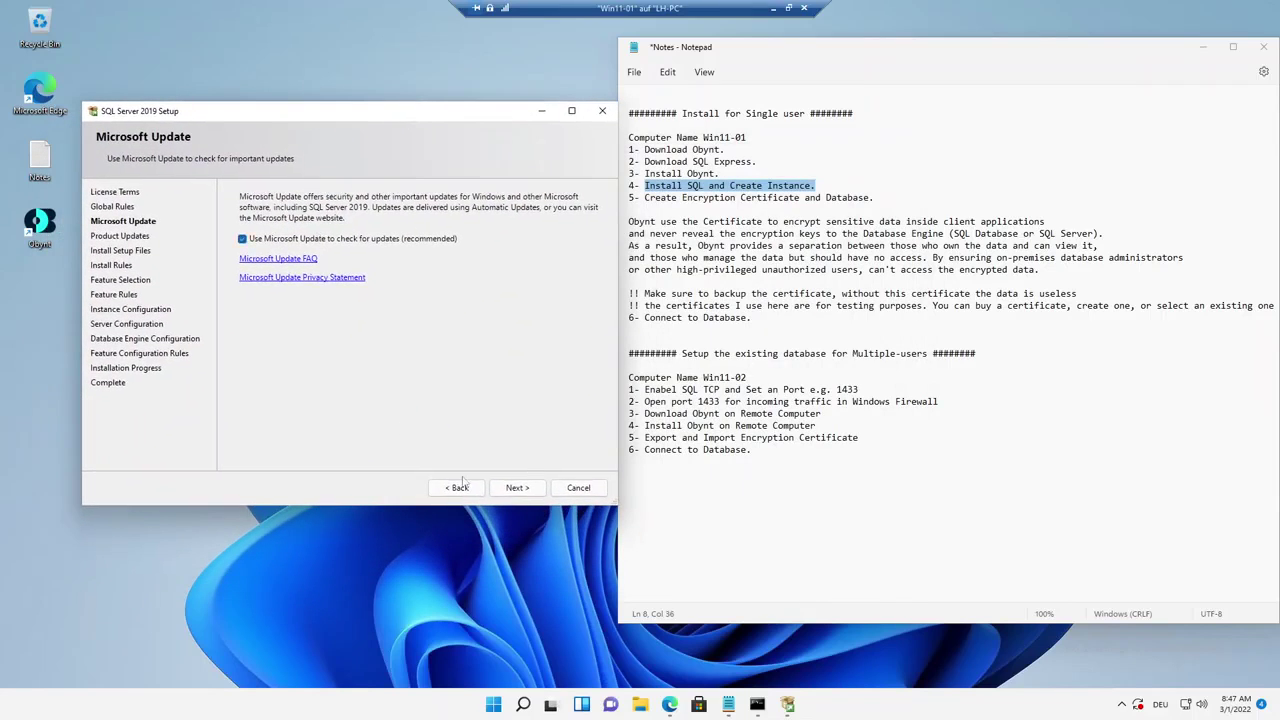
left_click(516, 490)
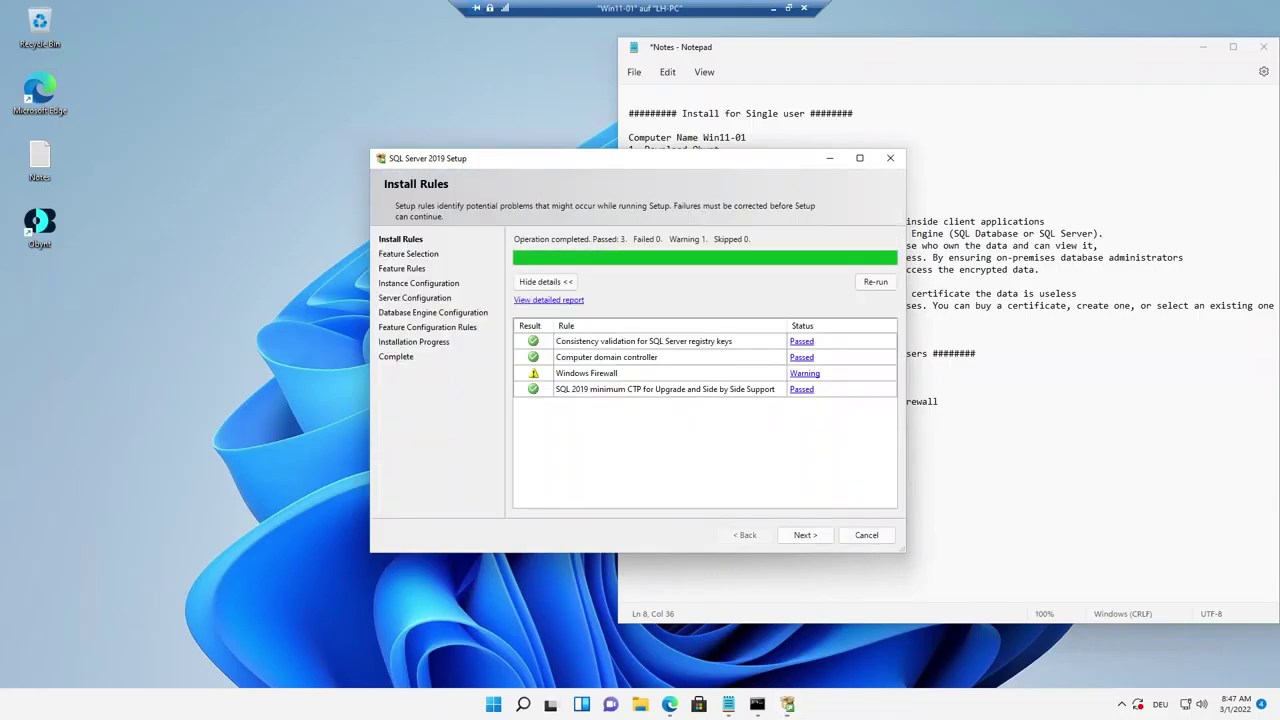
Keep the default features, named instance and server configuration.
left_click(806, 536)
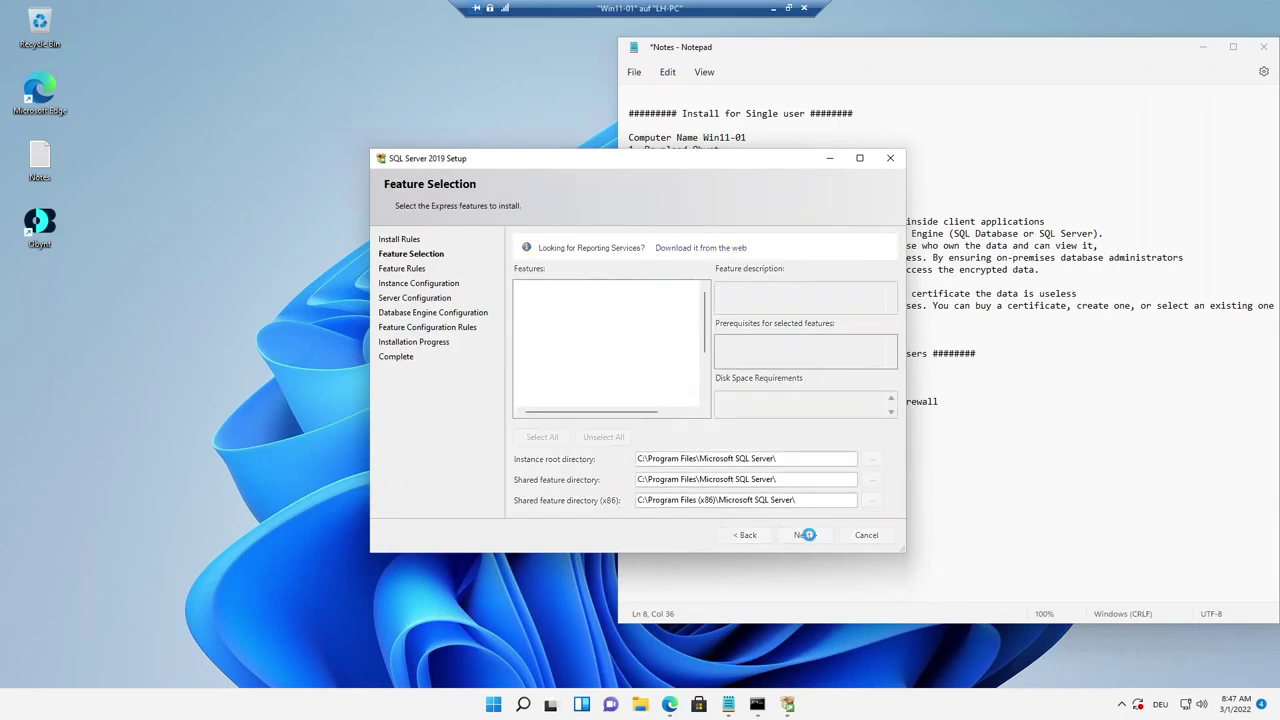
left_click(806, 536)
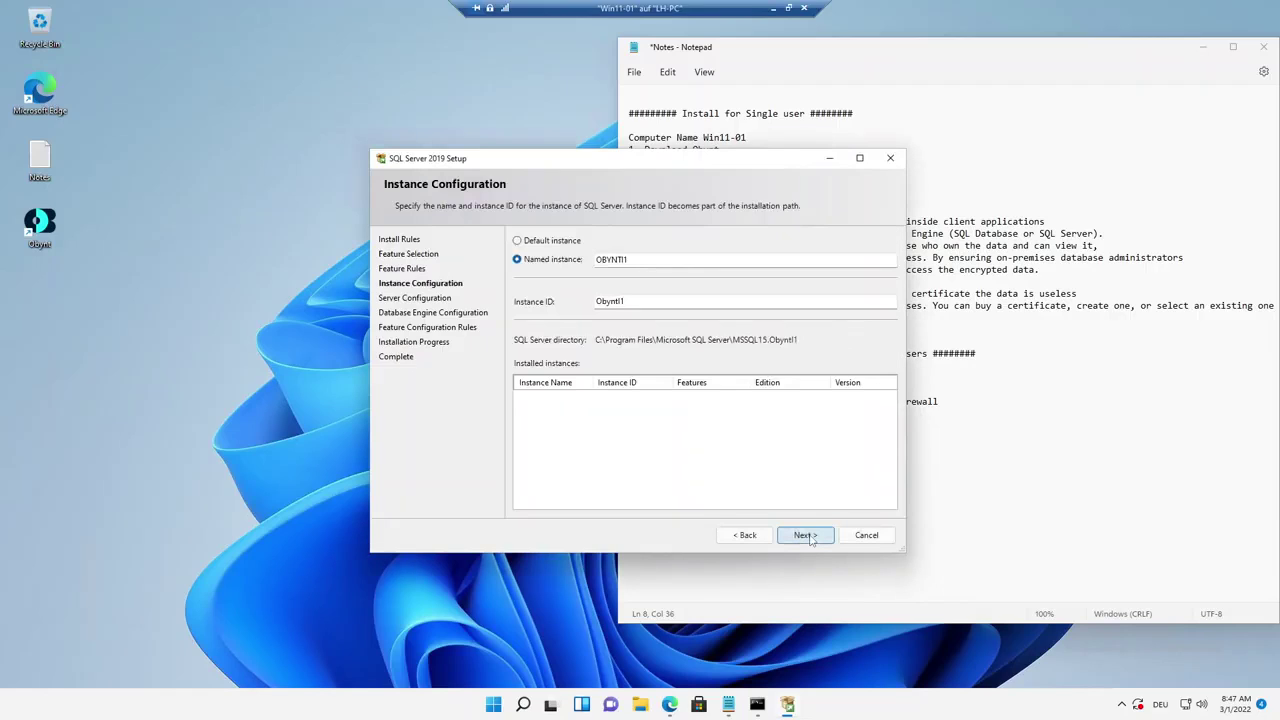
left_click(806, 536)
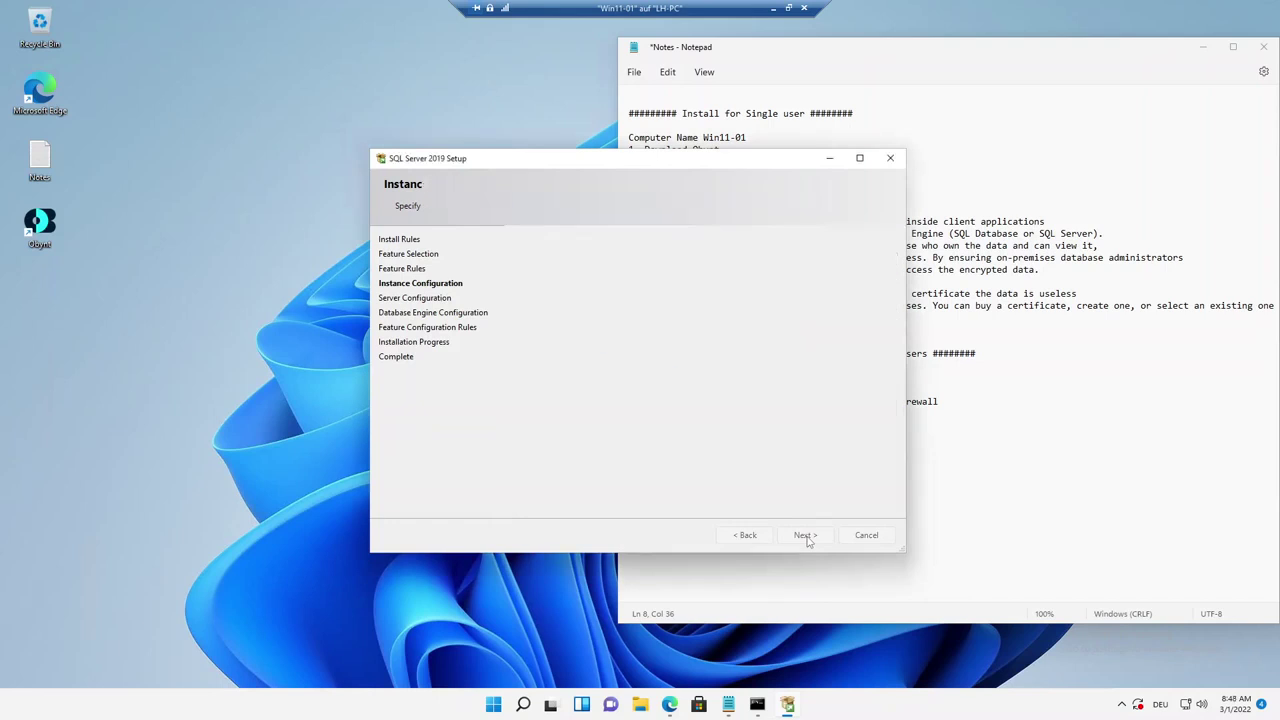
left_click(806, 535)
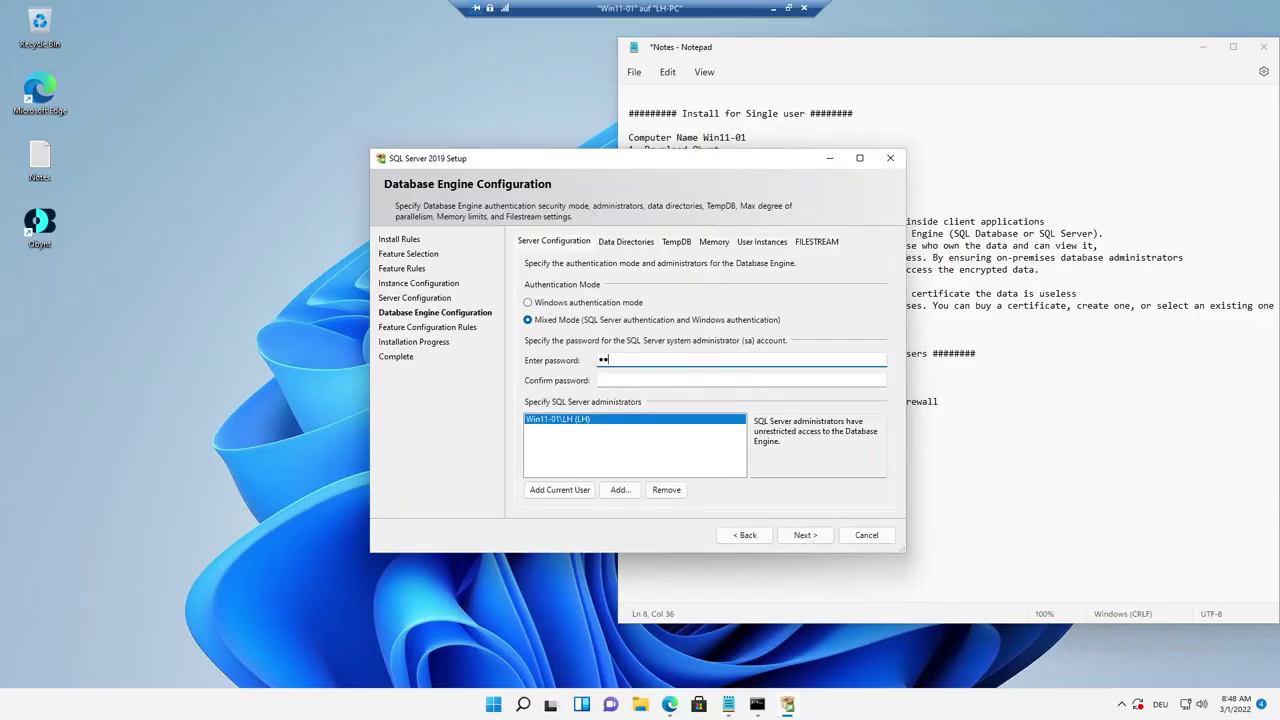
Enter and confirm the sa password for mixed-mode authentication.
type("****")
key("Tab")
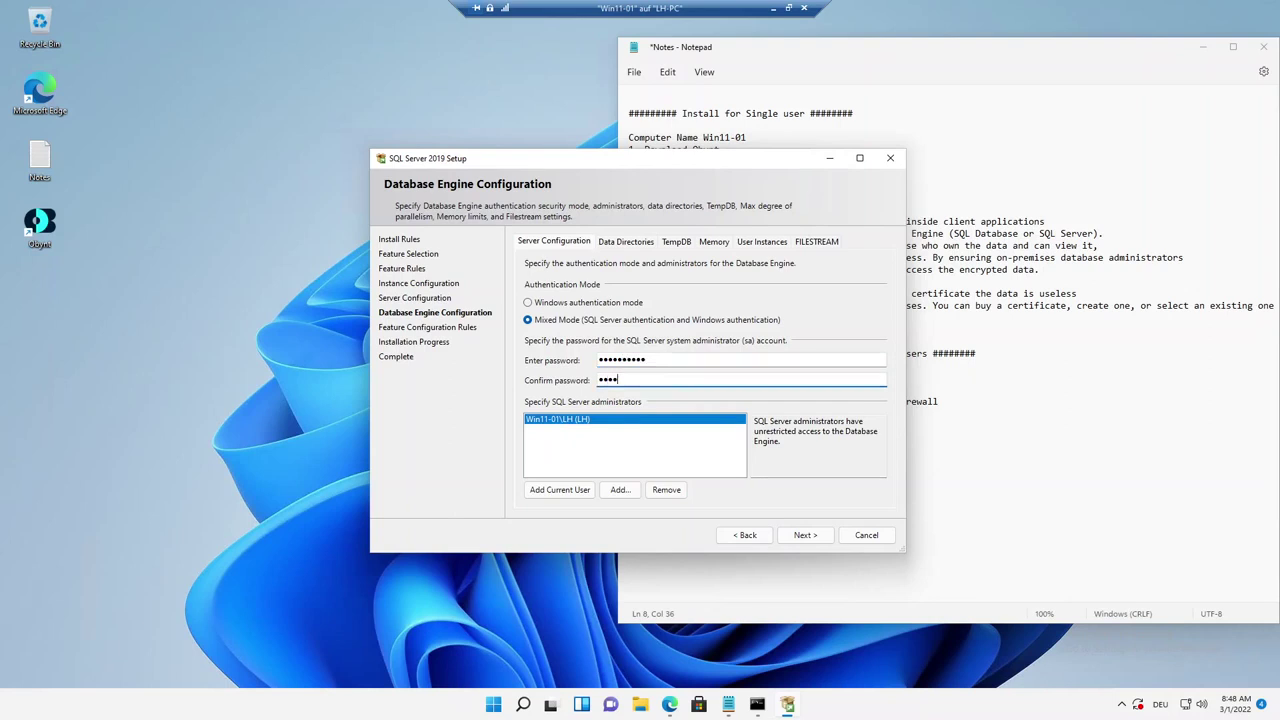
type("**********")
Install SQL Server 2019, review the summary log, and close the setup wizard.
left_click(805, 535)
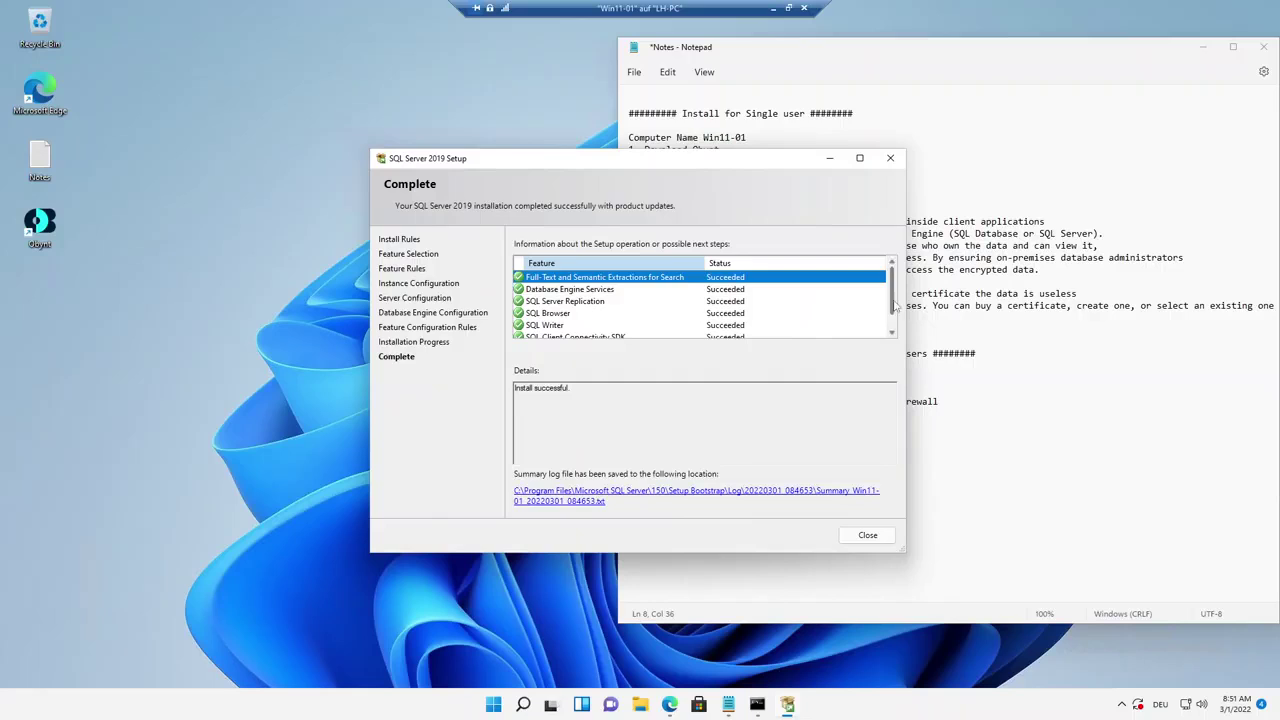
scroll(897, 316, "down", 2)
scroll(897, 316, "up", 2)
left_click(742, 494)
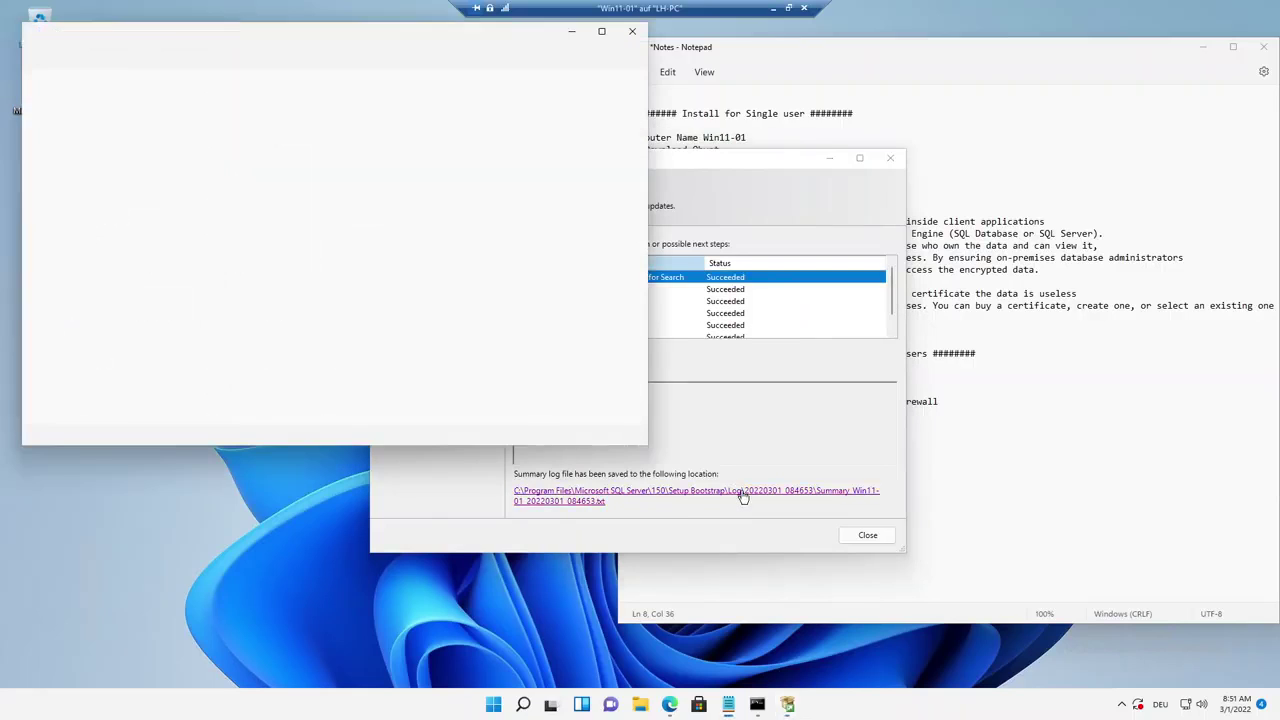
left_click(635, 33)
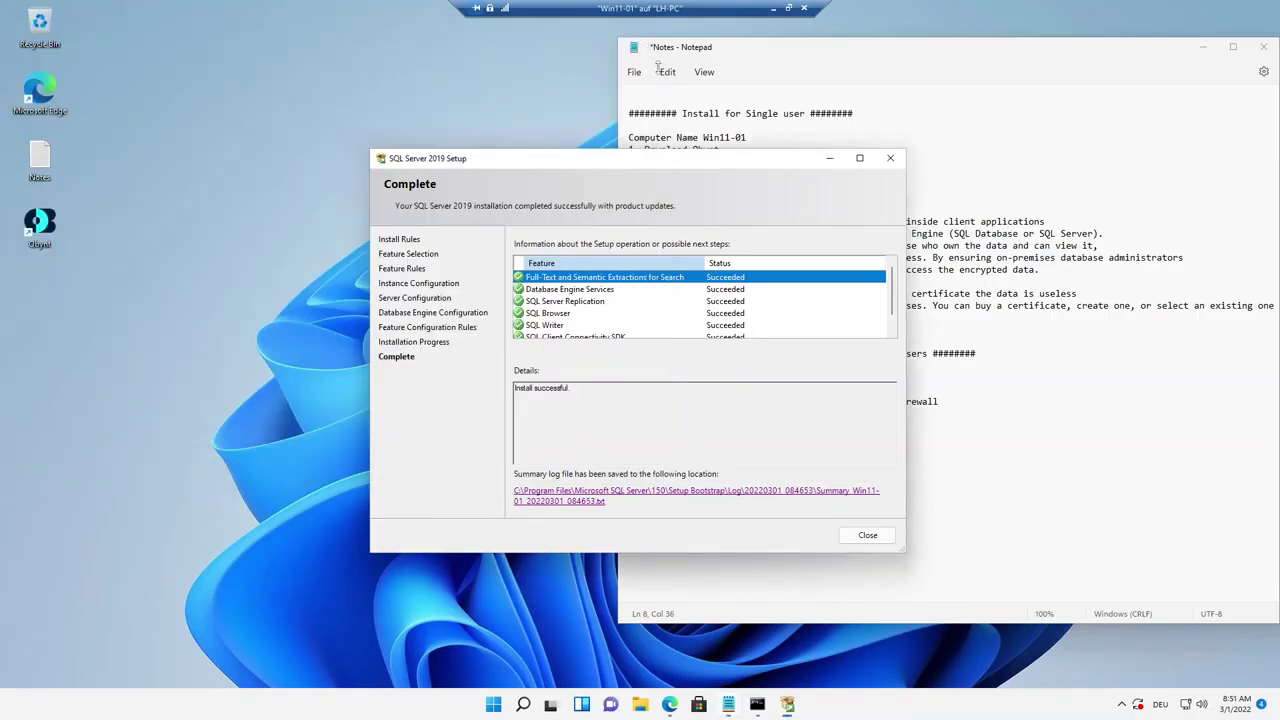
left_click(867, 536)
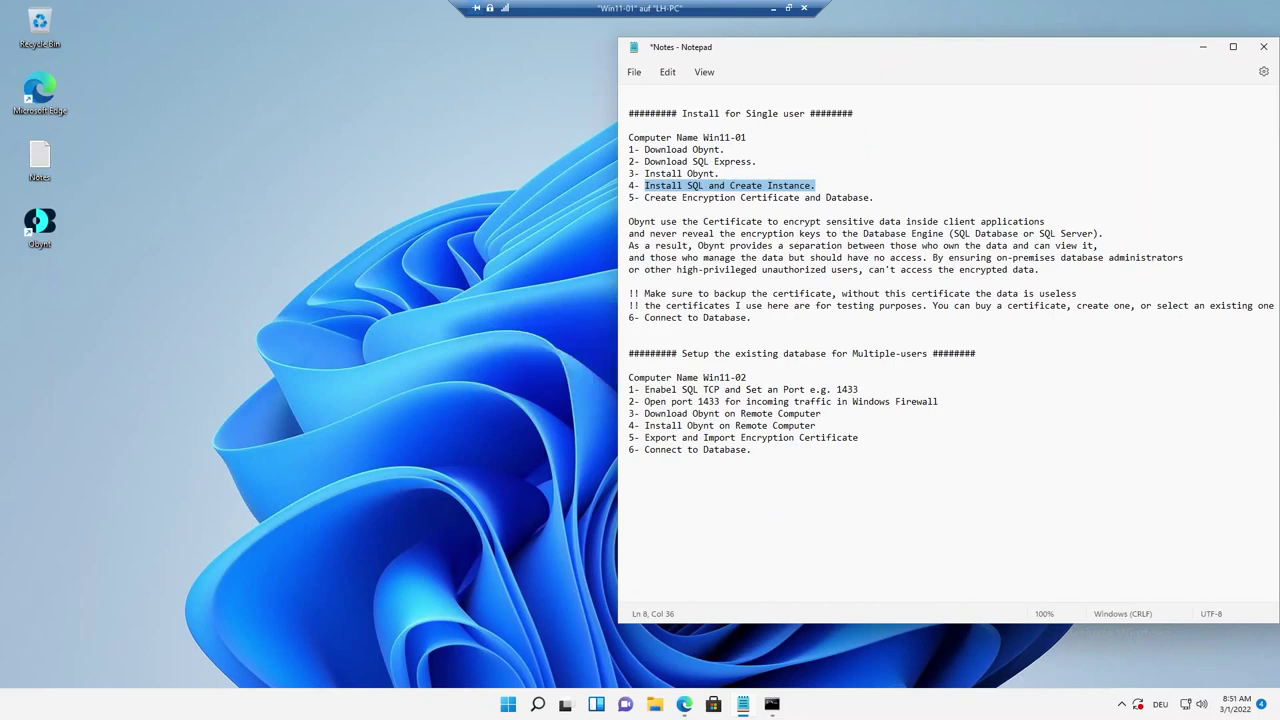
Highlight step 5 in the notes and launch Obynt, moving its connection window upper left.
left_click_drag(645, 197, 874, 197)
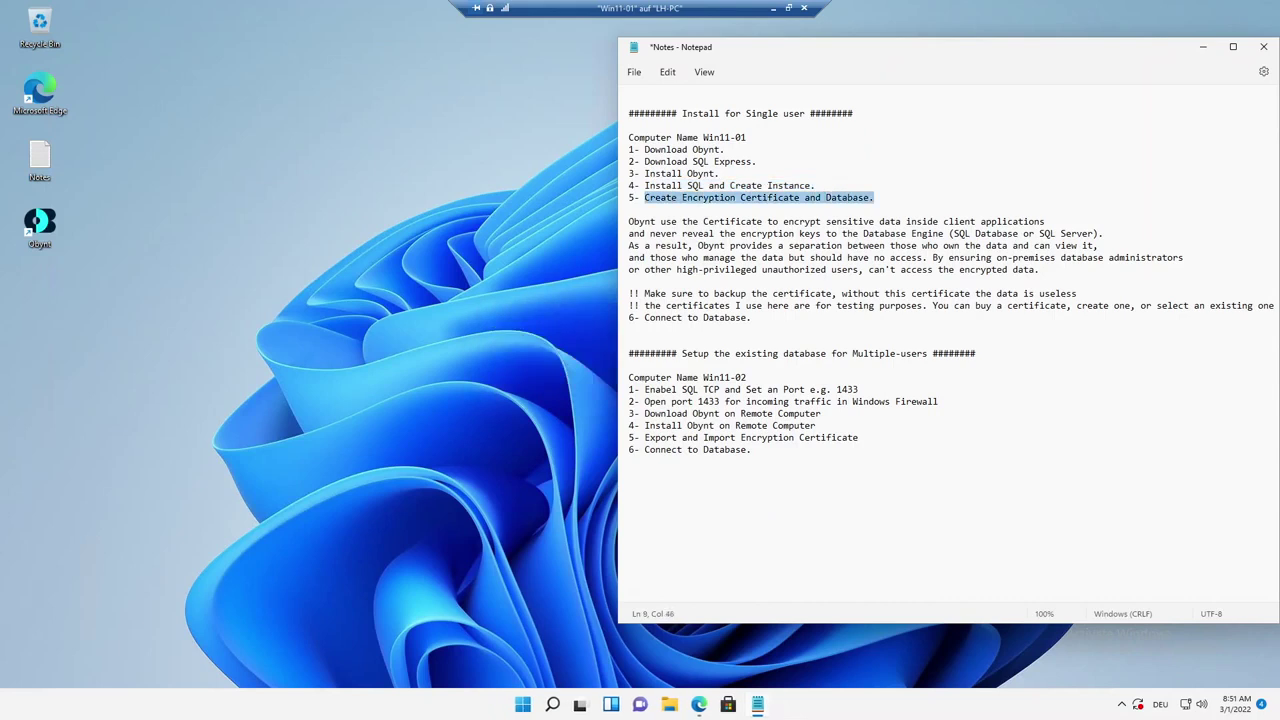
double_click(40, 224)
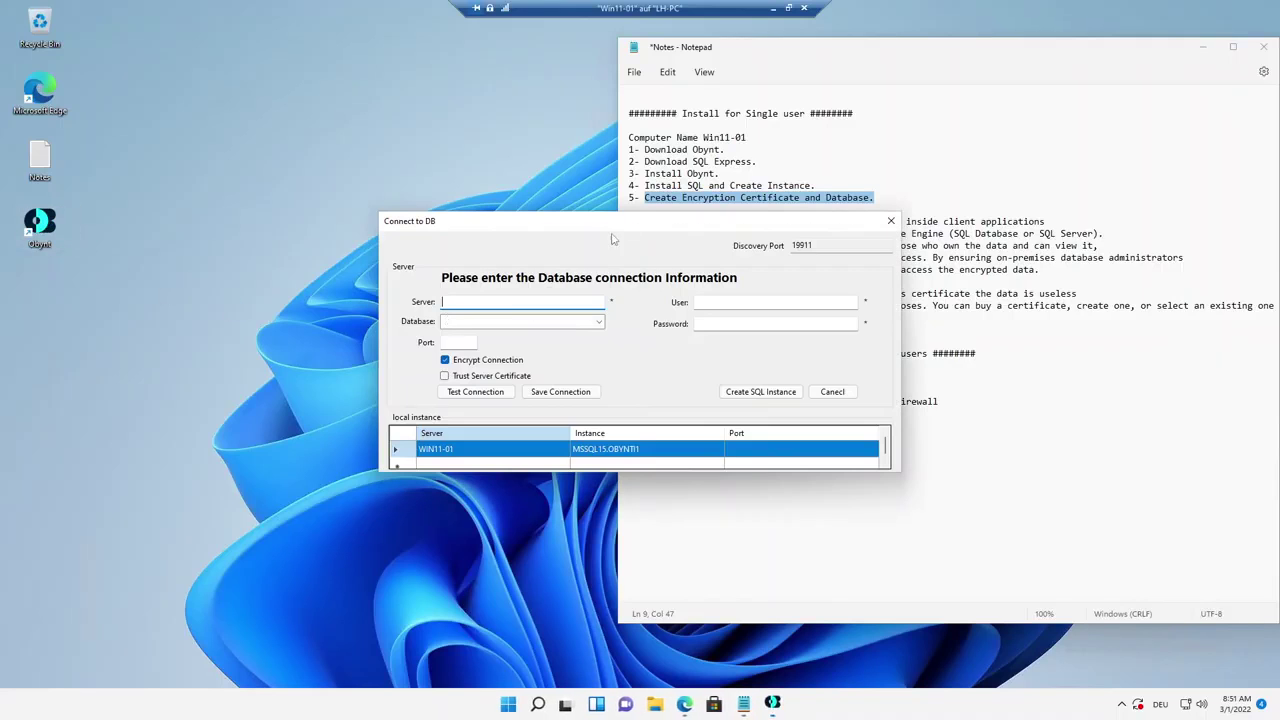
left_click_drag(638, 222, 351, 164)
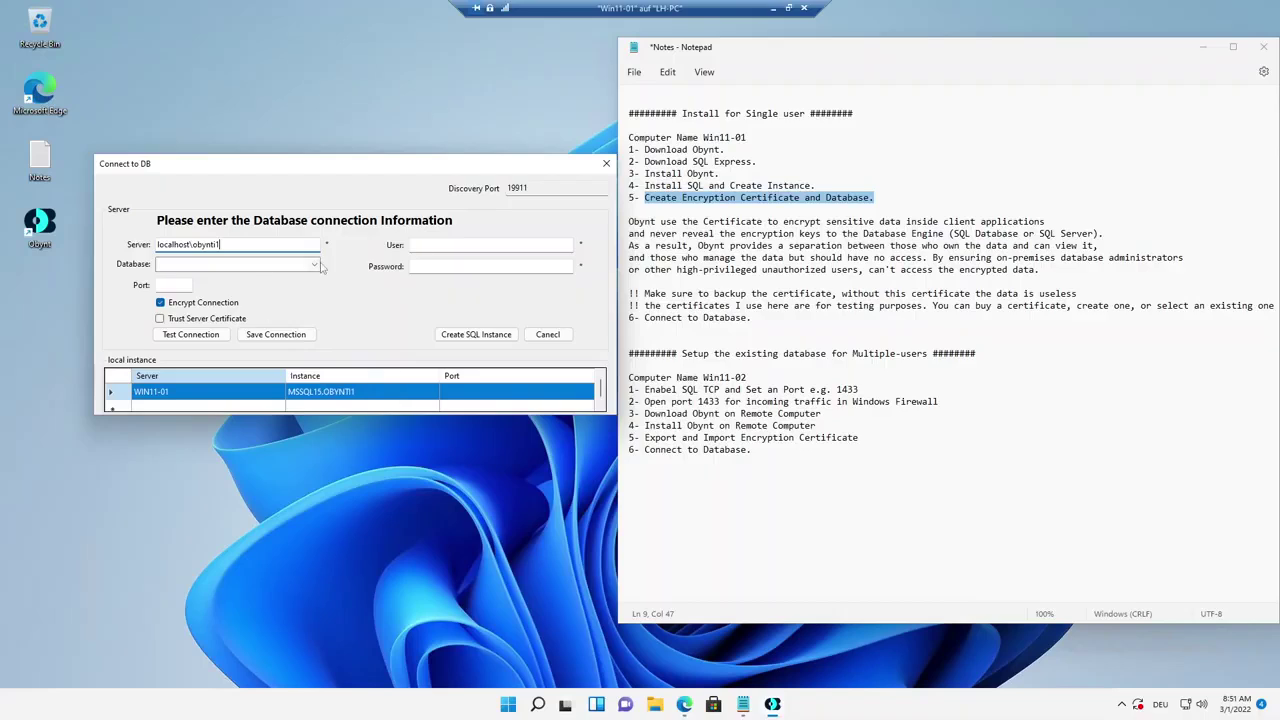
Test a connection to localhost\obynti1 as sa with Trust Server Certificate ticked.
left_click(432, 245)
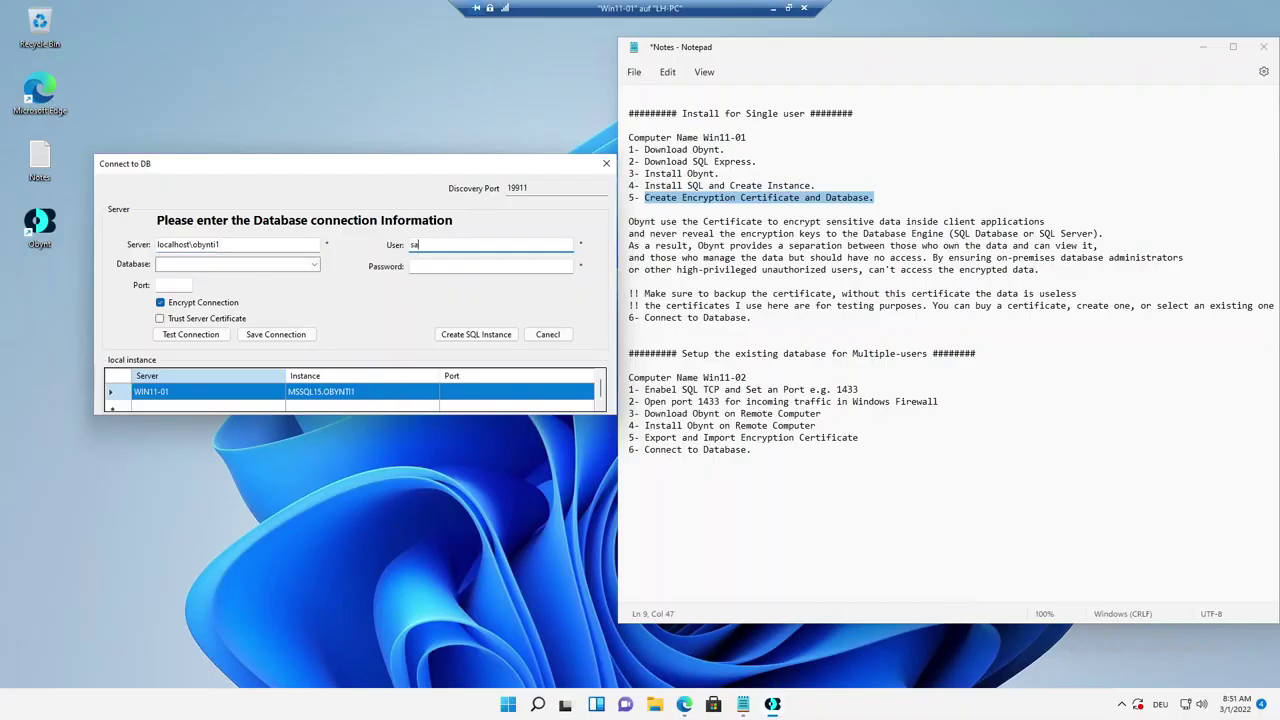
key("Tab")
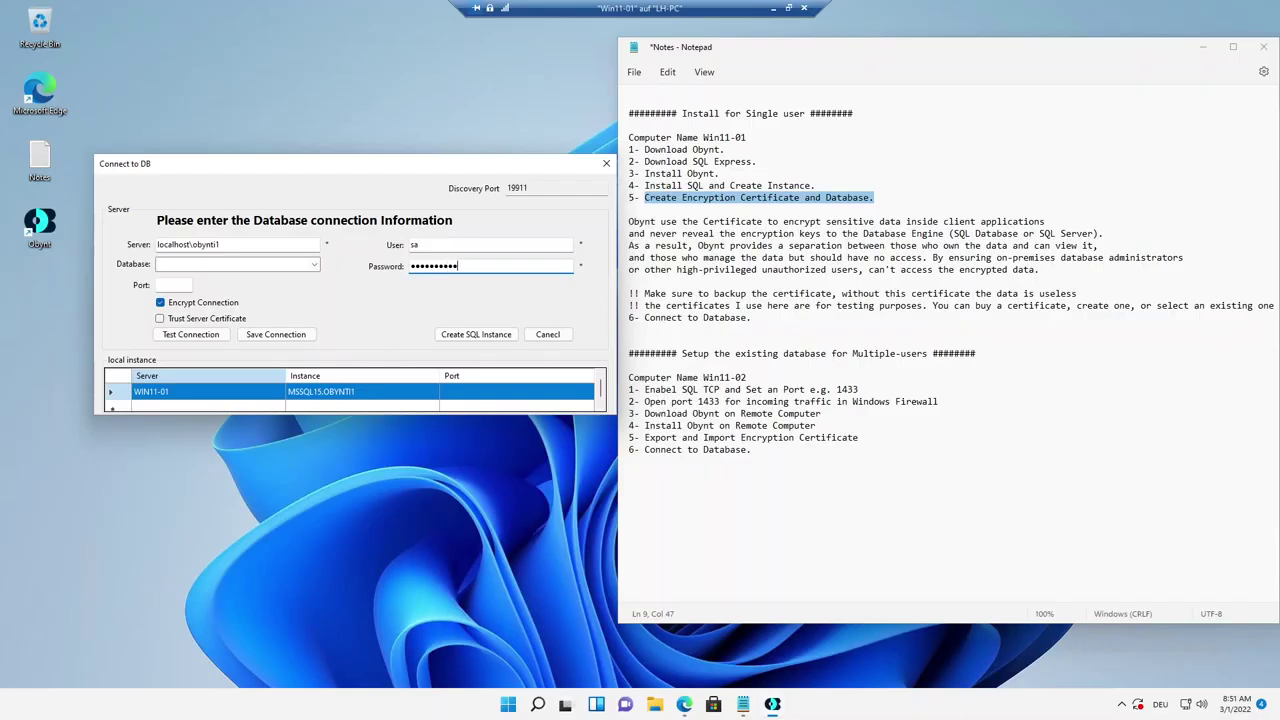
left_click(160, 320)
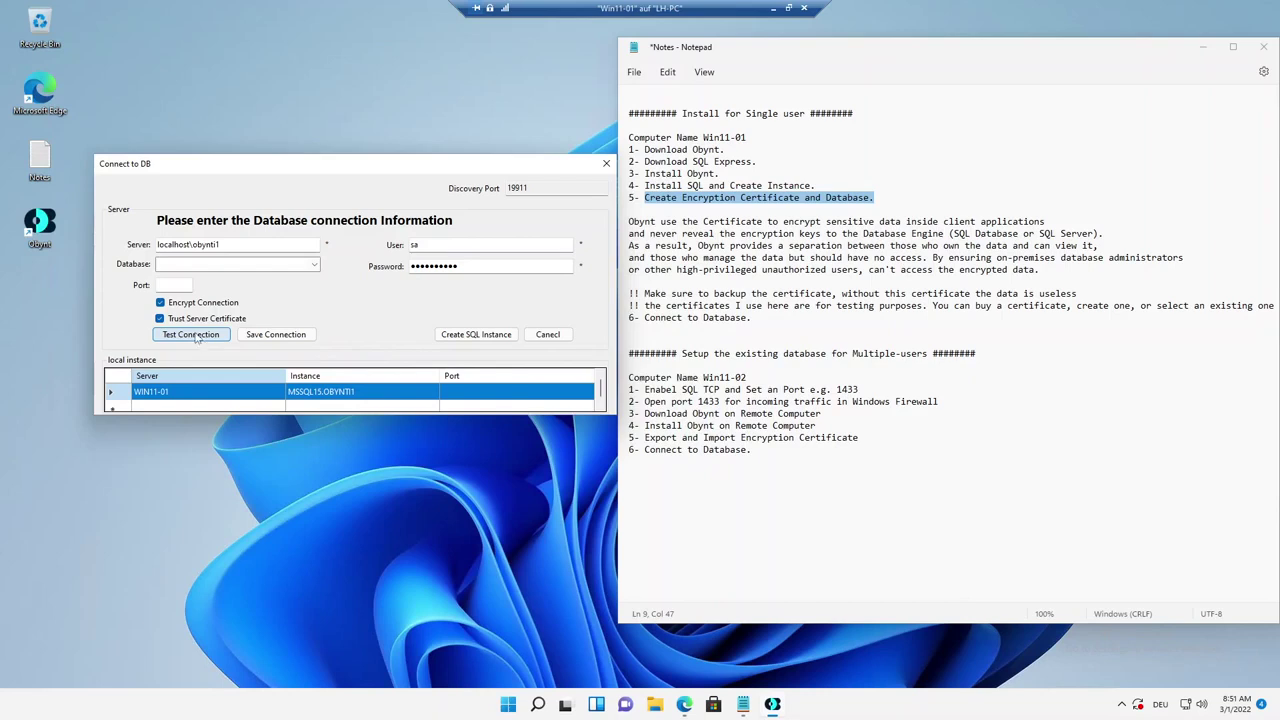
left_click(196, 338)
left_click_drag(605, 326, 401, 436)
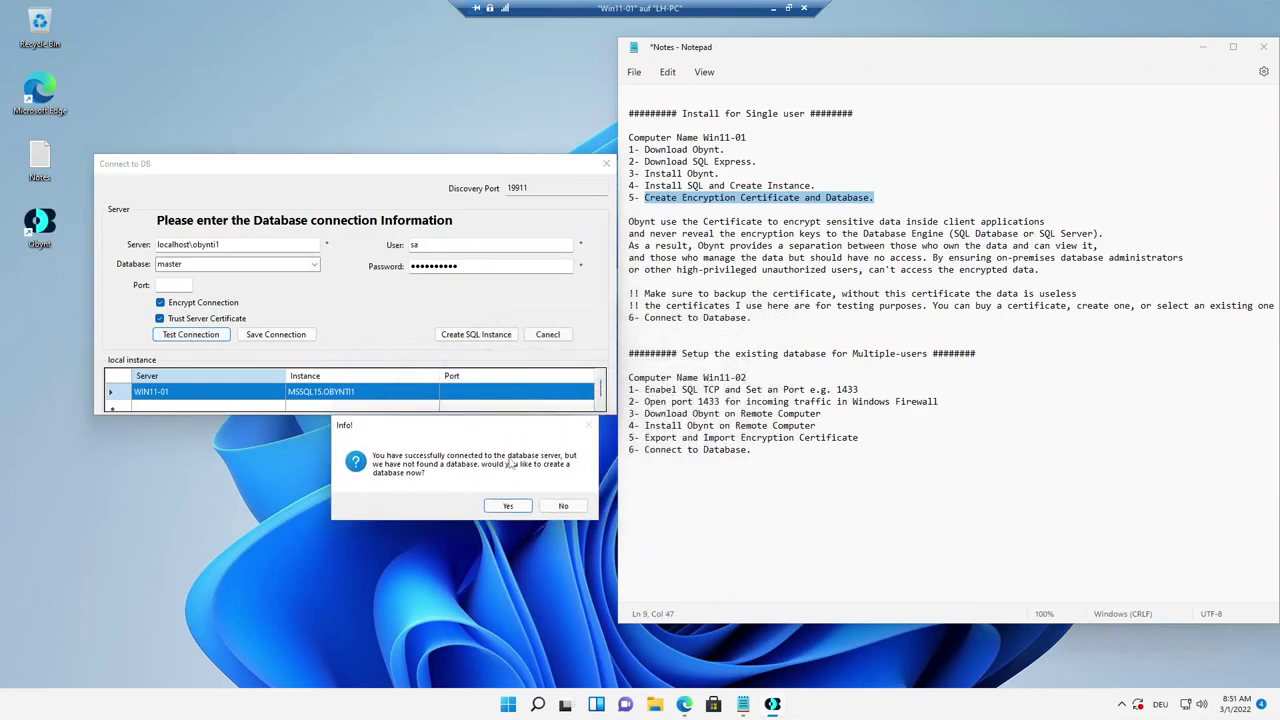
Agree to create the database, then highlight the certificate notes in step 5.
left_click(491, 508)
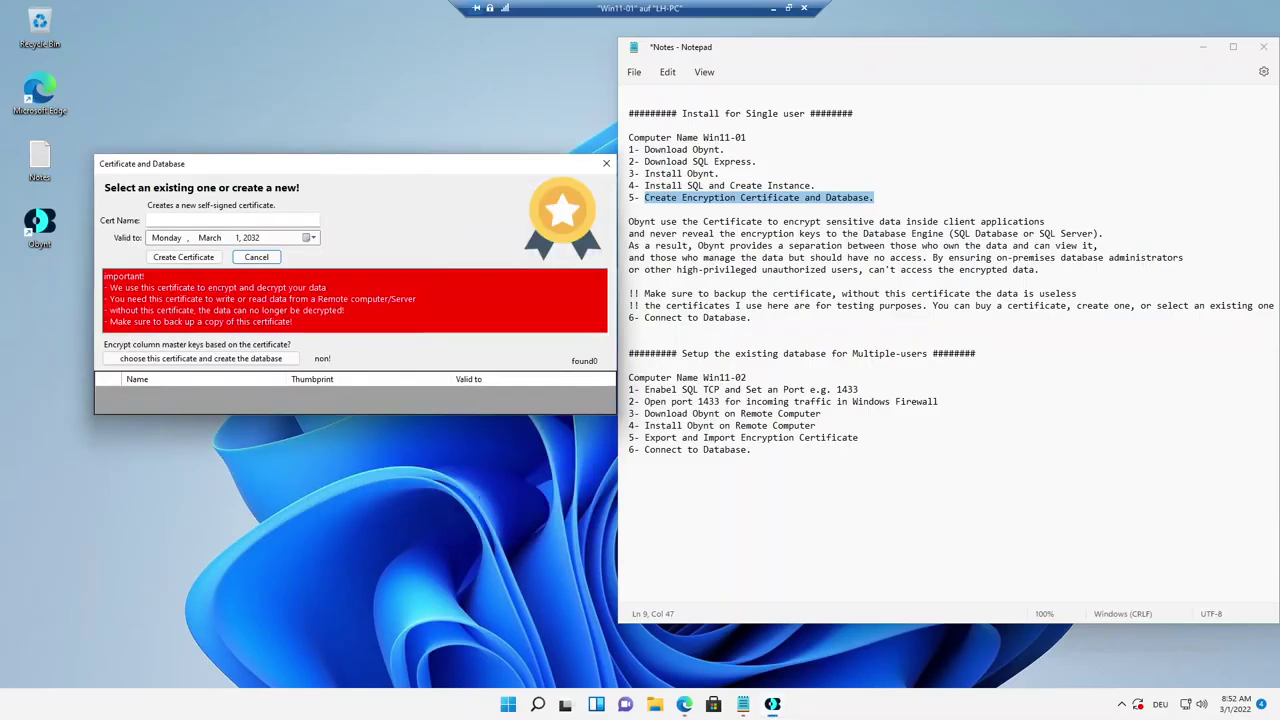
left_click(220, 220)
left_click(774, 198)
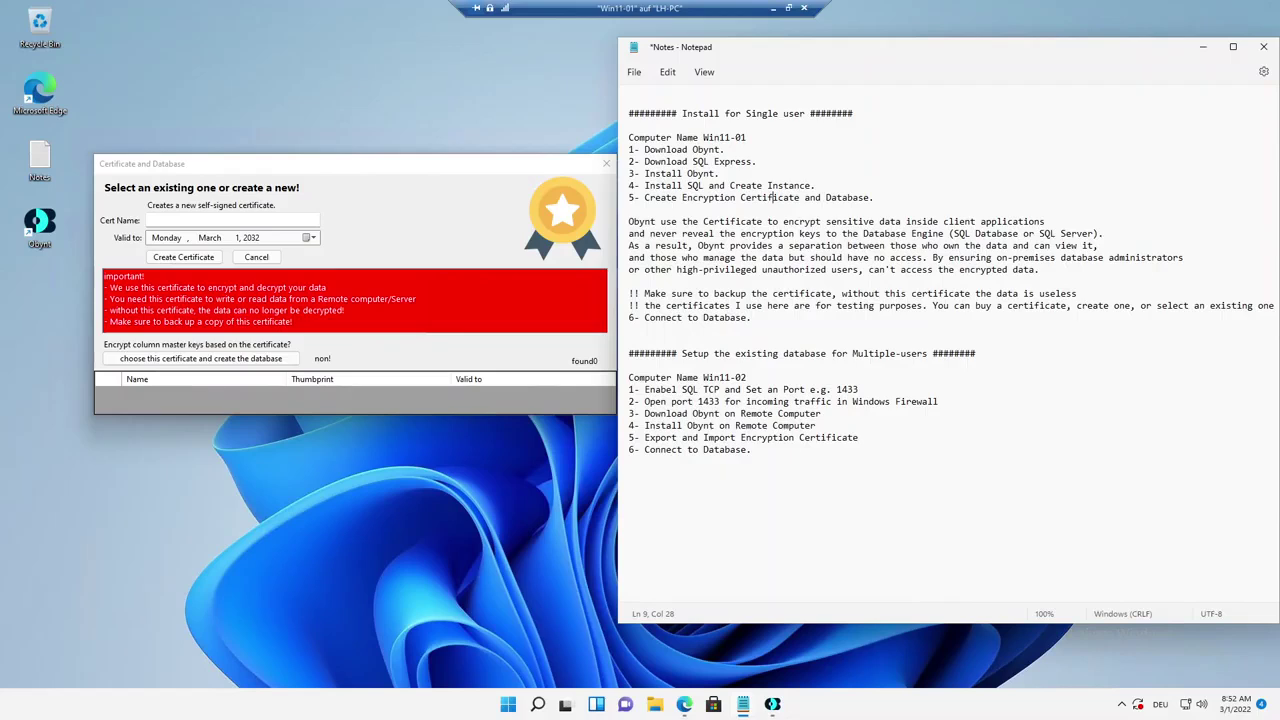
left_click_drag(746, 197, 800, 198)
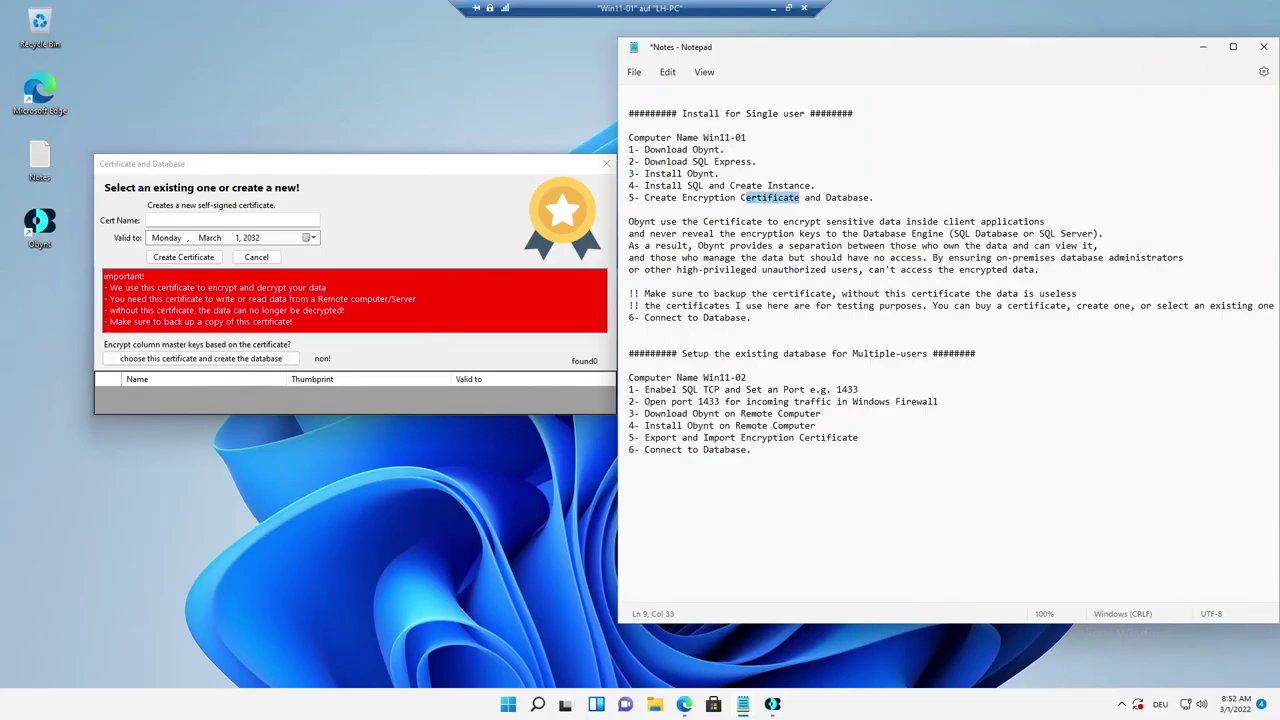
left_click_drag(628, 221, 1042, 269)
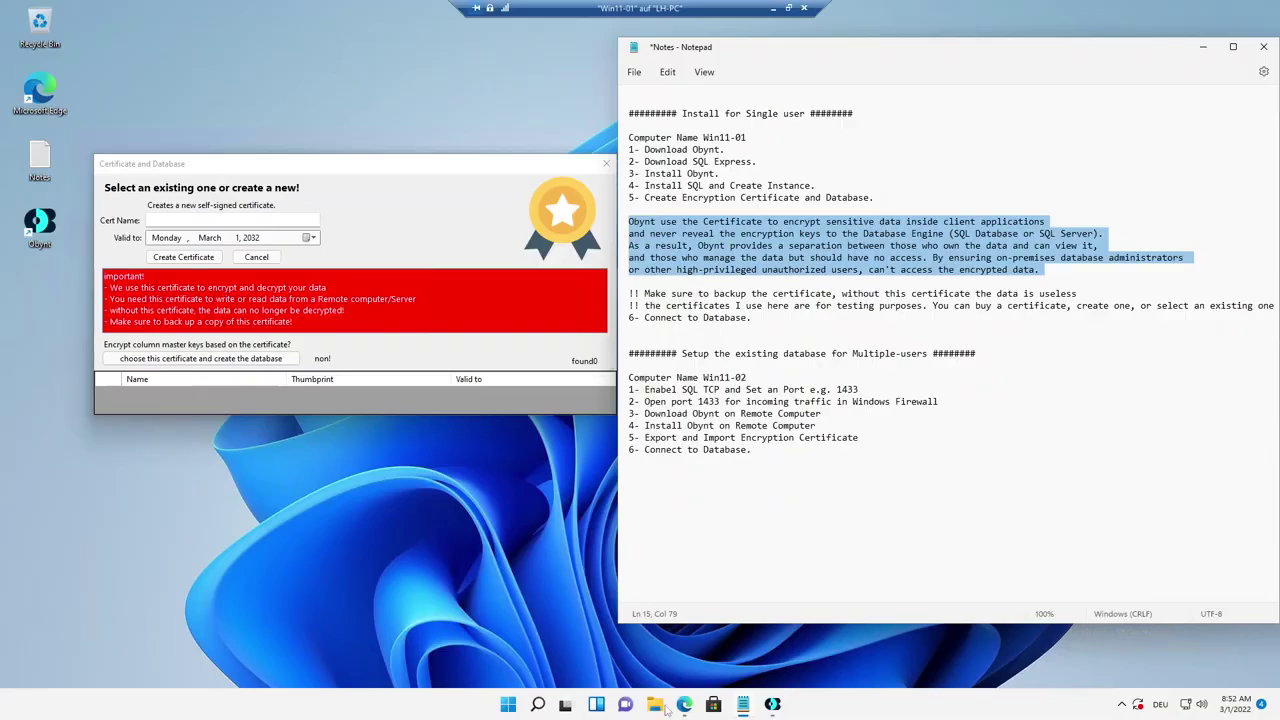
Launch certmgr.msc from Windows search and place it beside the certificate dialog.
left_click(537, 704)
type("ce")
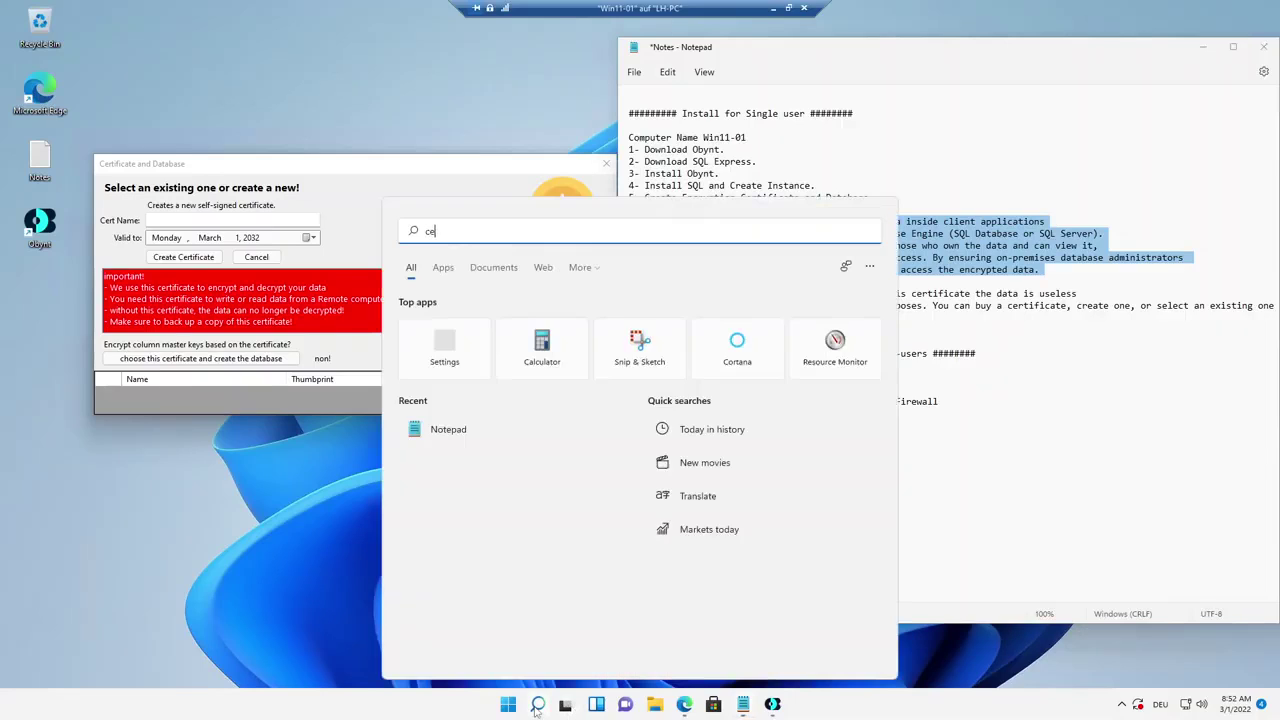
type("rt")
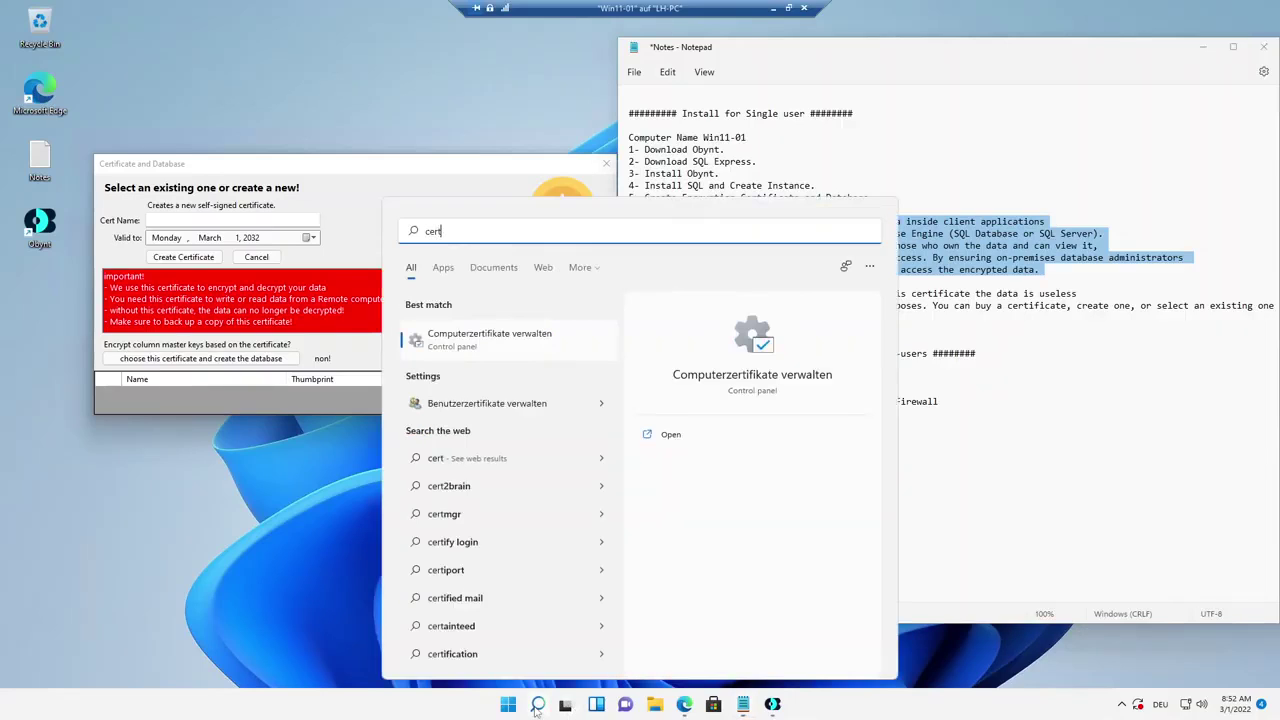
type("mgr")
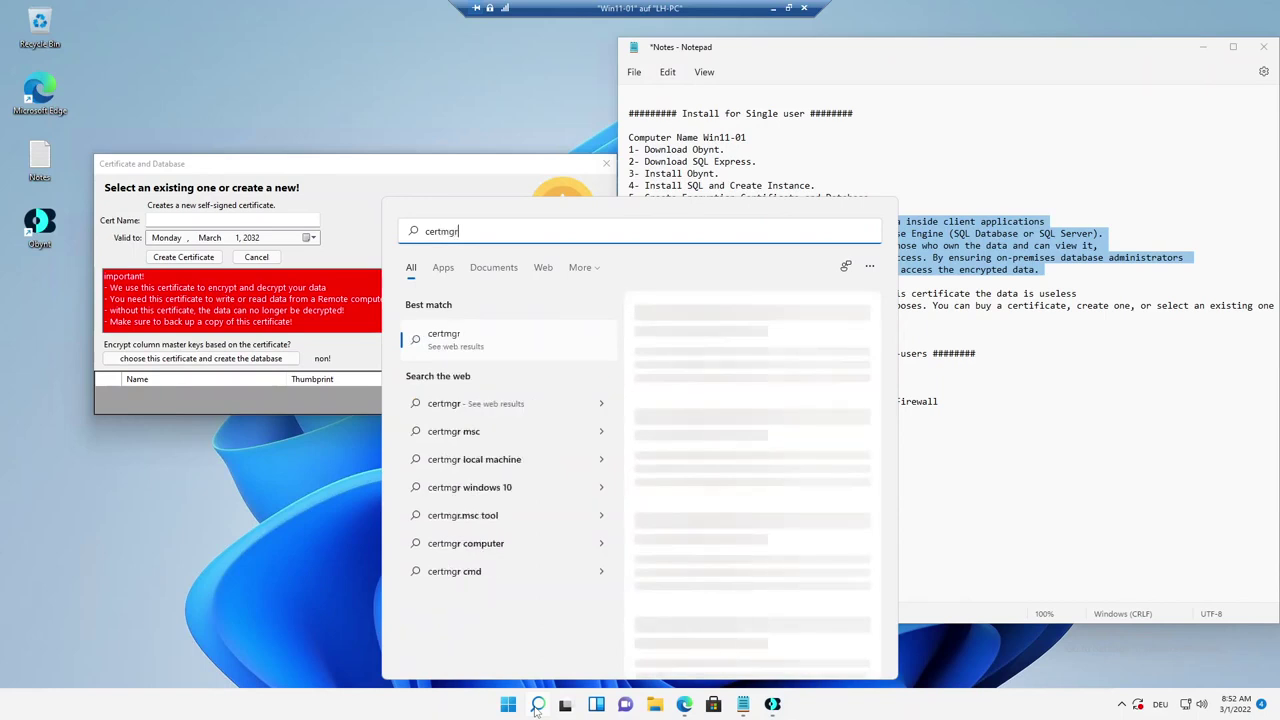
type(".msc")
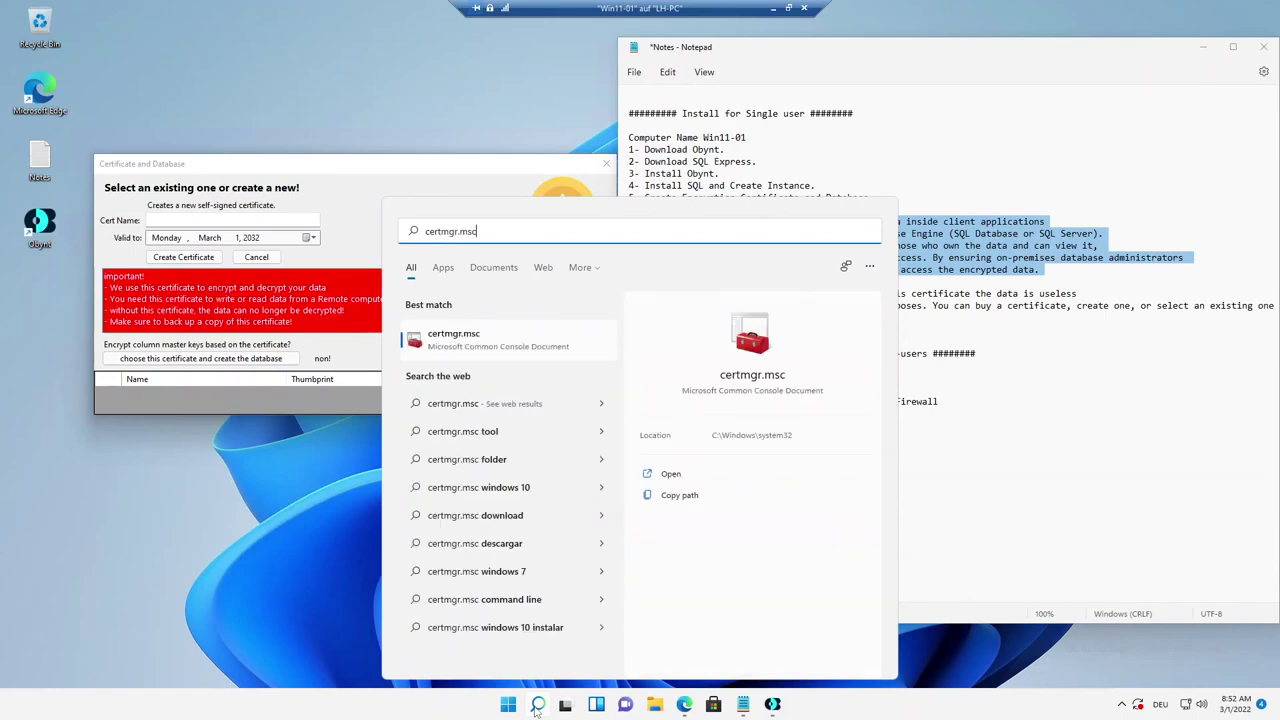
key("Return")
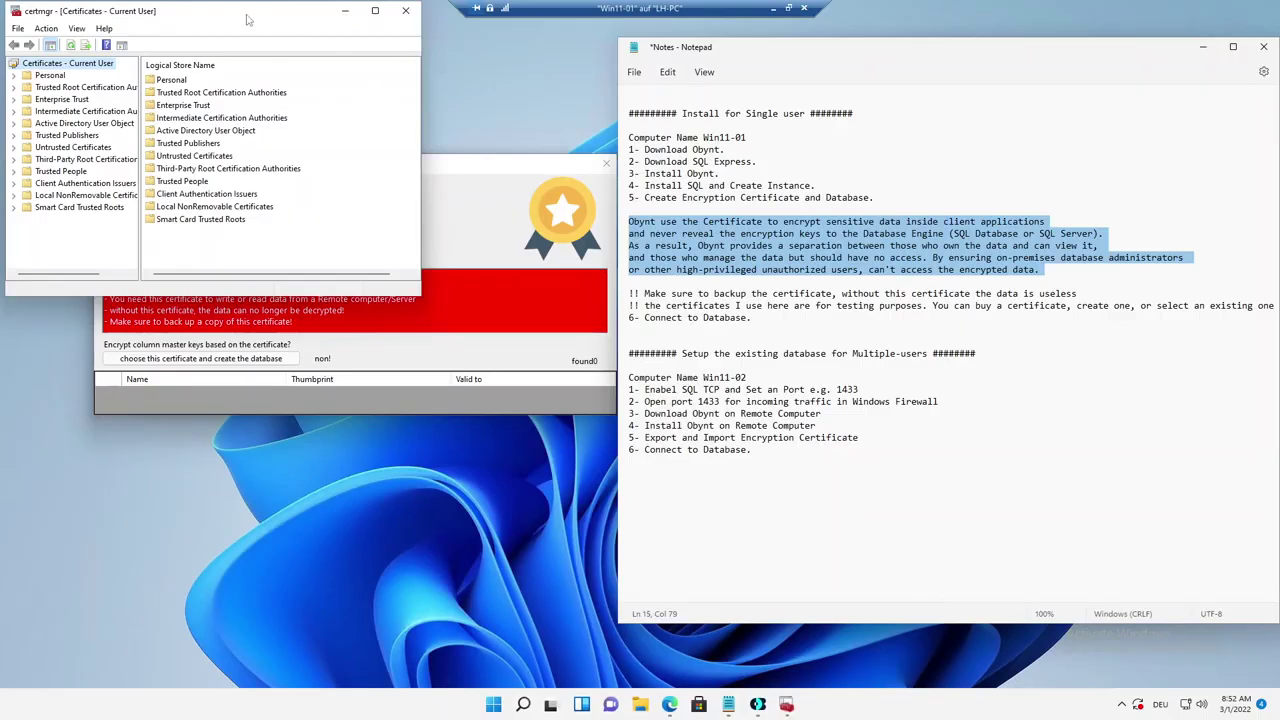
left_click_drag(244, 14, 863, 52)
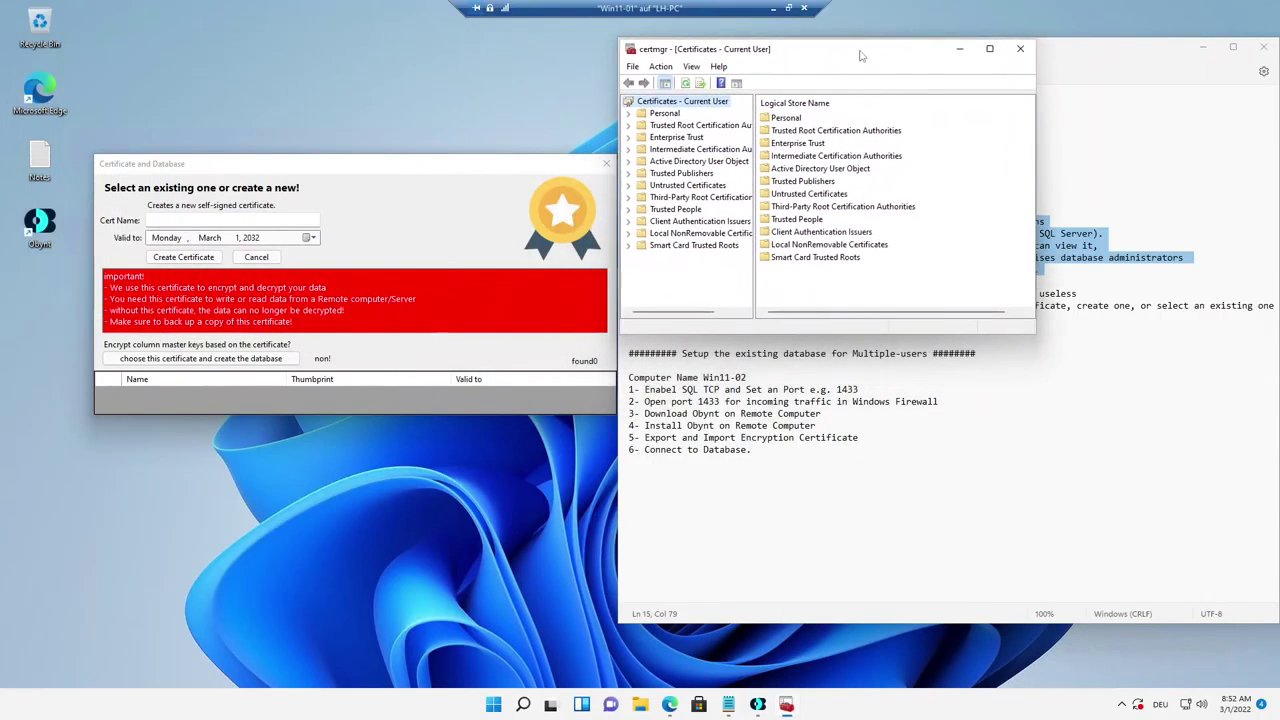
Refresh the current user's empty Personal store and begin entering the certificate name MyTestCert.
left_click(664, 113)
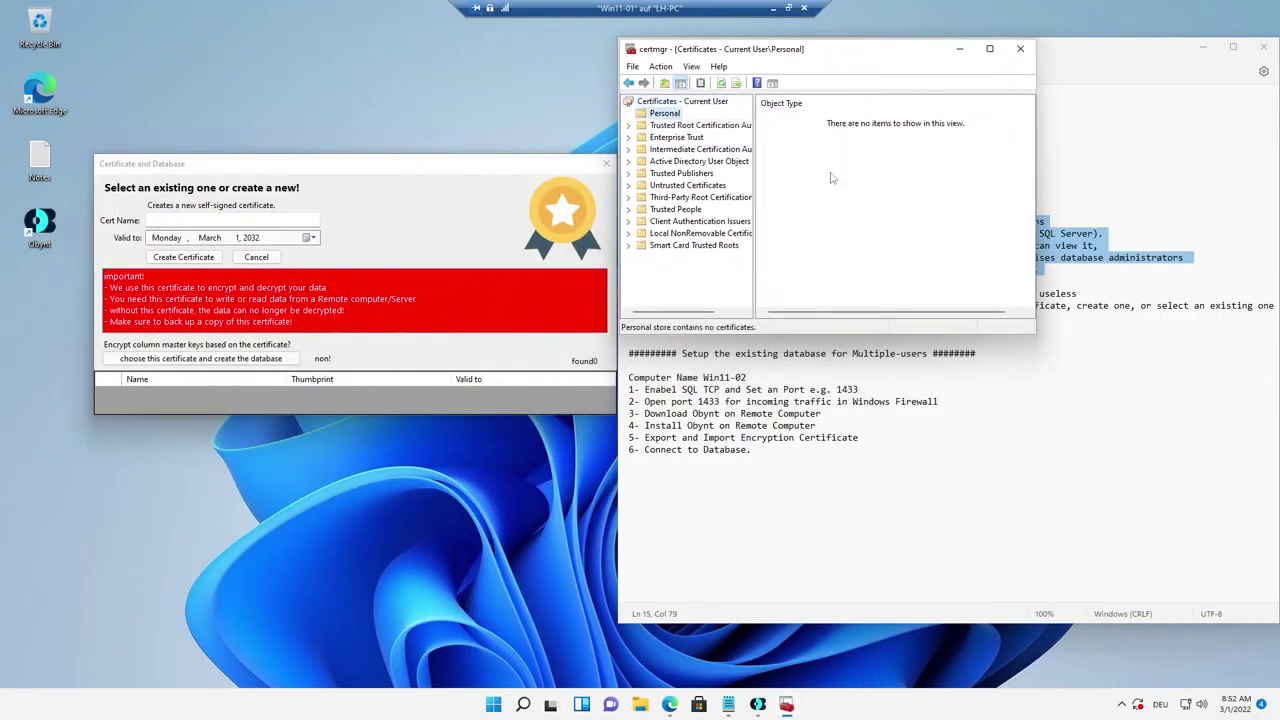
right_click(841, 167)
left_click(874, 207)
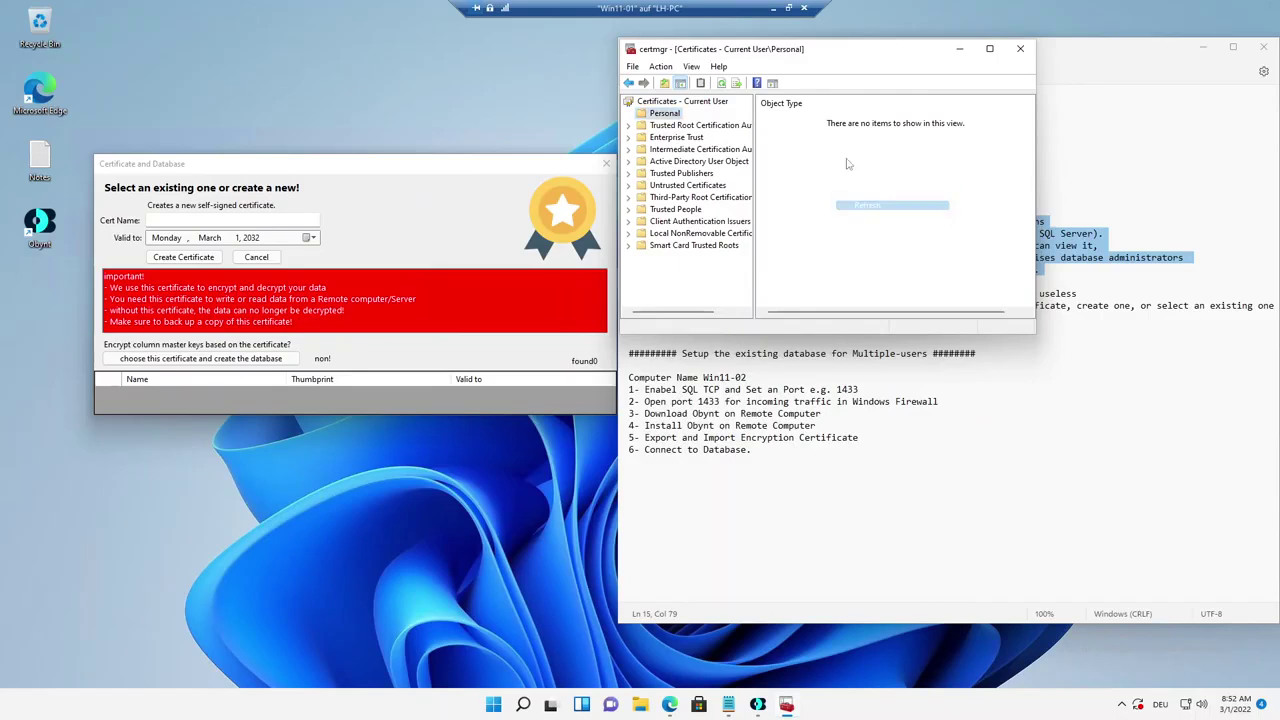
right_click(847, 160)
left_click(886, 208)
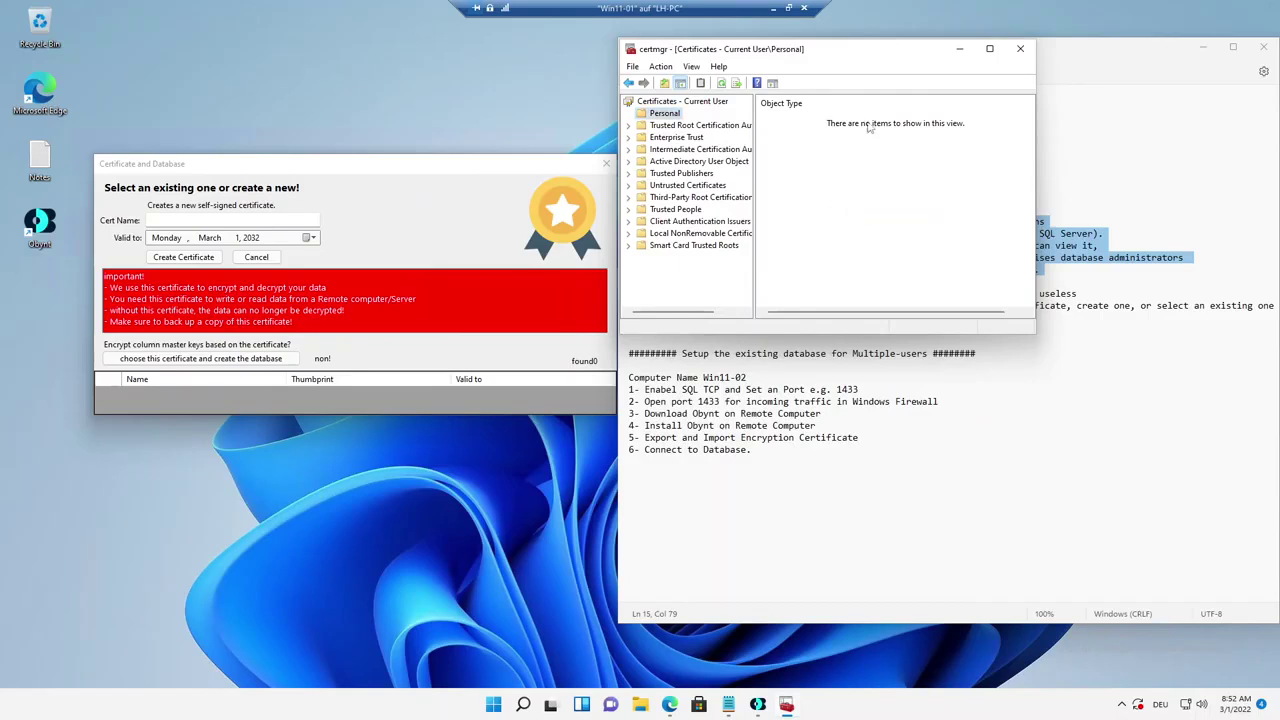
left_click(290, 220)
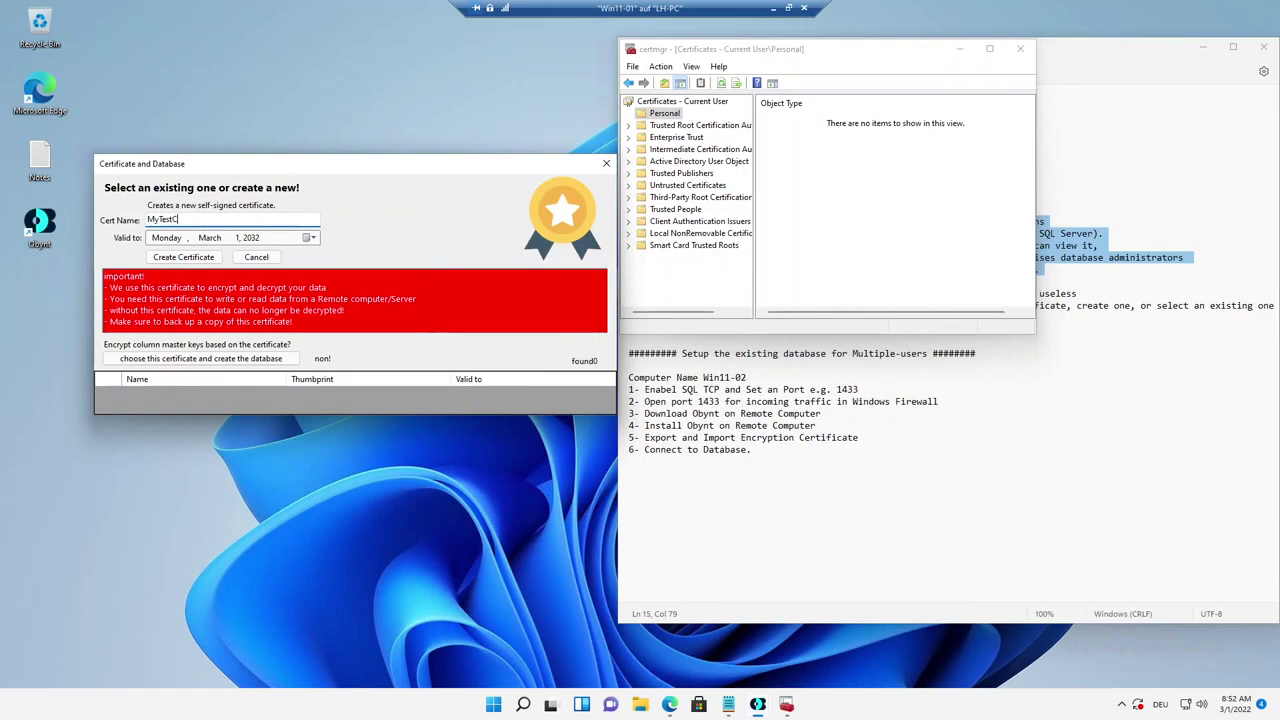
Create the MyTestCert certificate and confirm it appears under Personal > Certificates in certmgr.
left_click(185, 260)
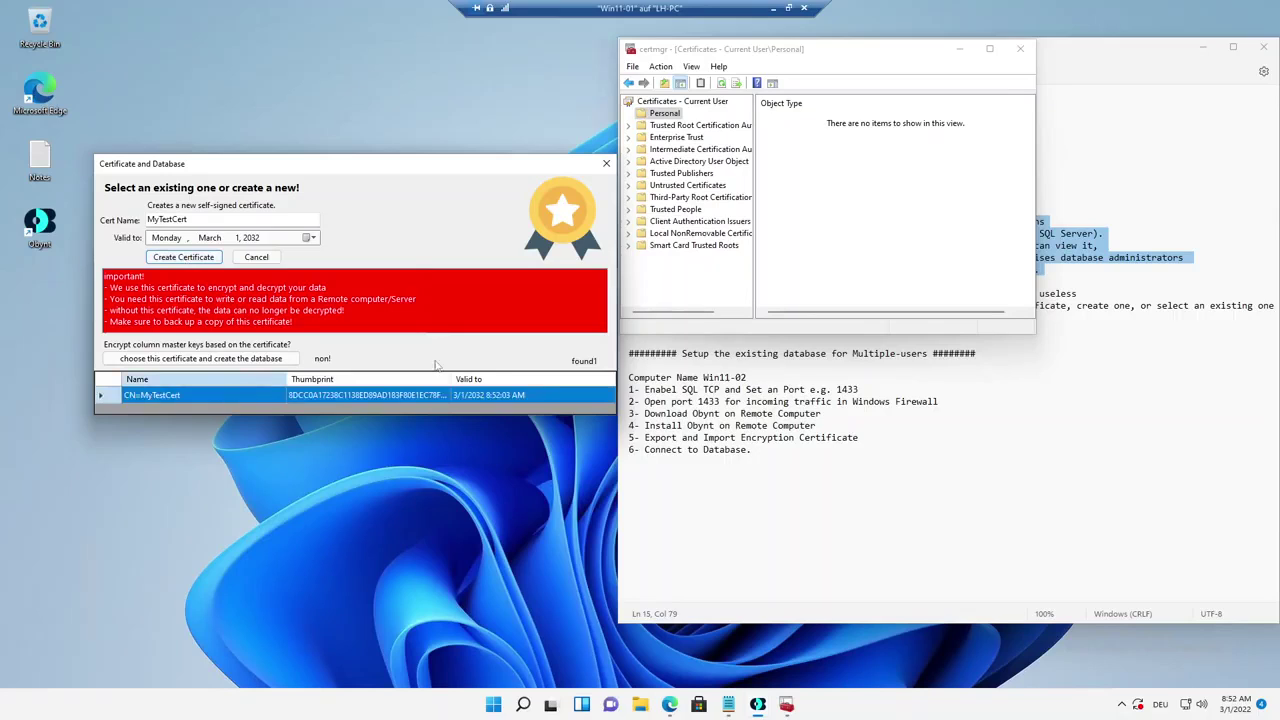
right_click(881, 182)
left_click(921, 226)
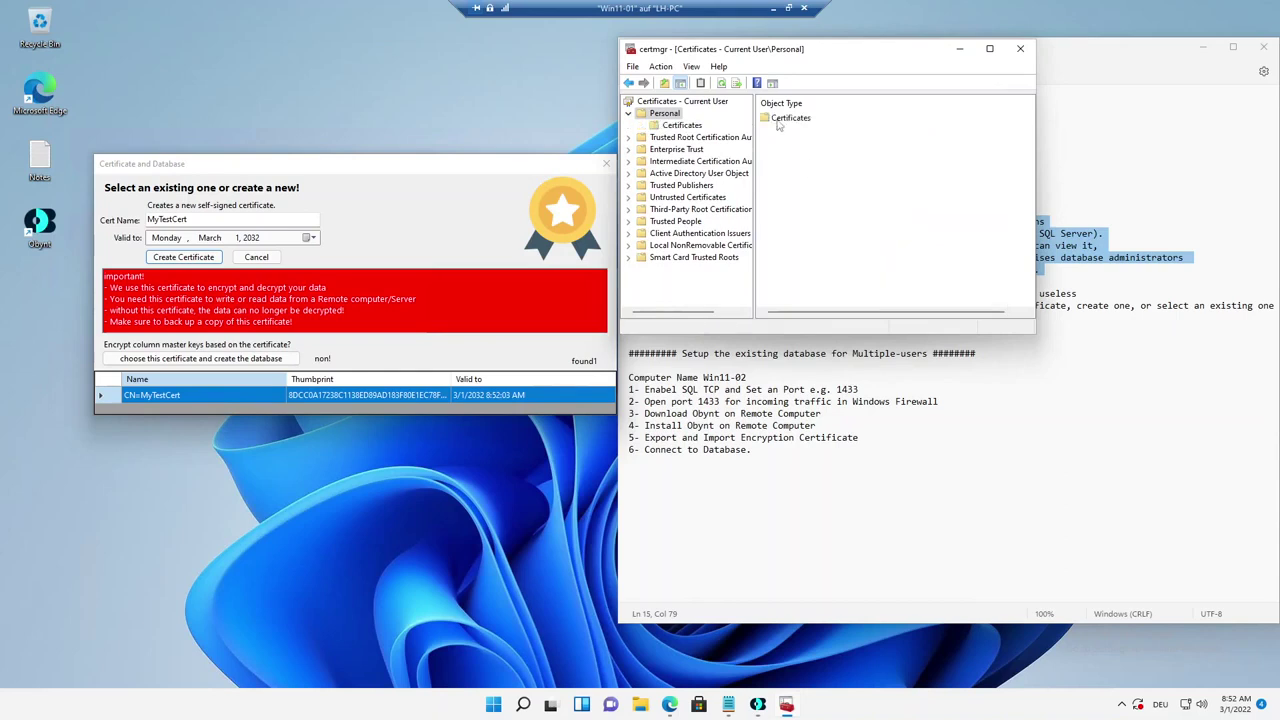
left_click(668, 127)
left_click(788, 125)
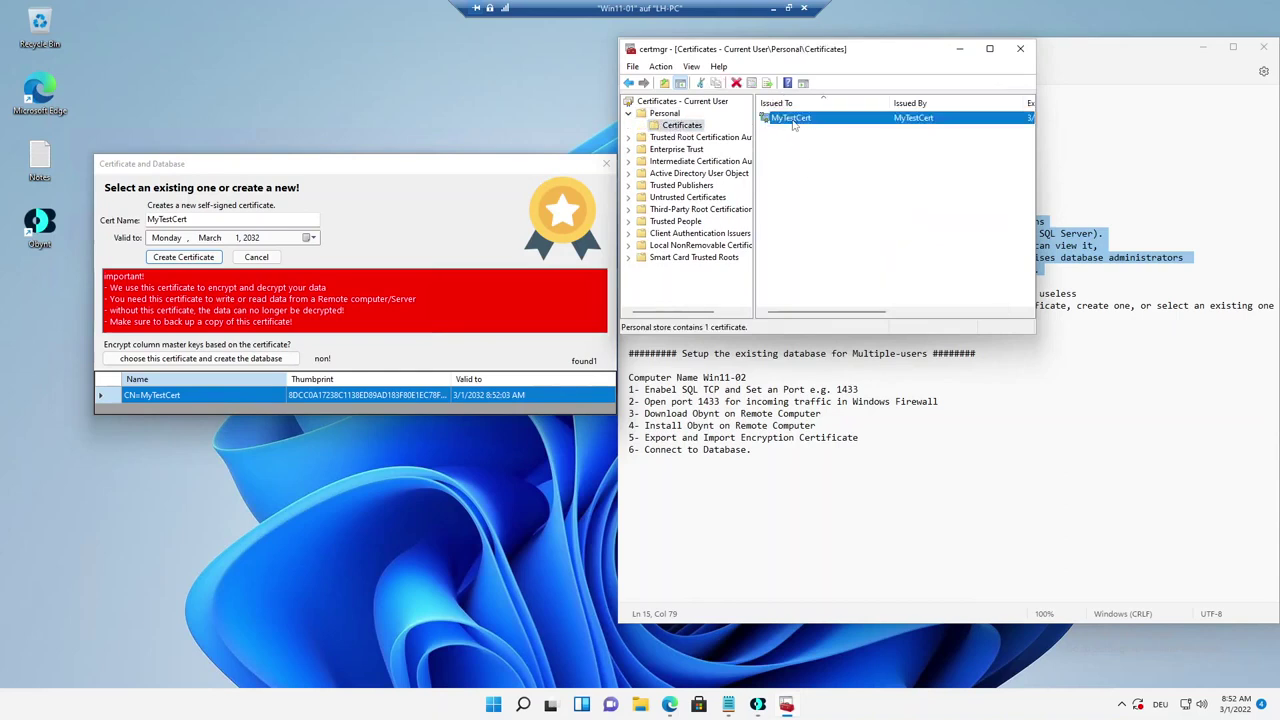
left_click(824, 182)
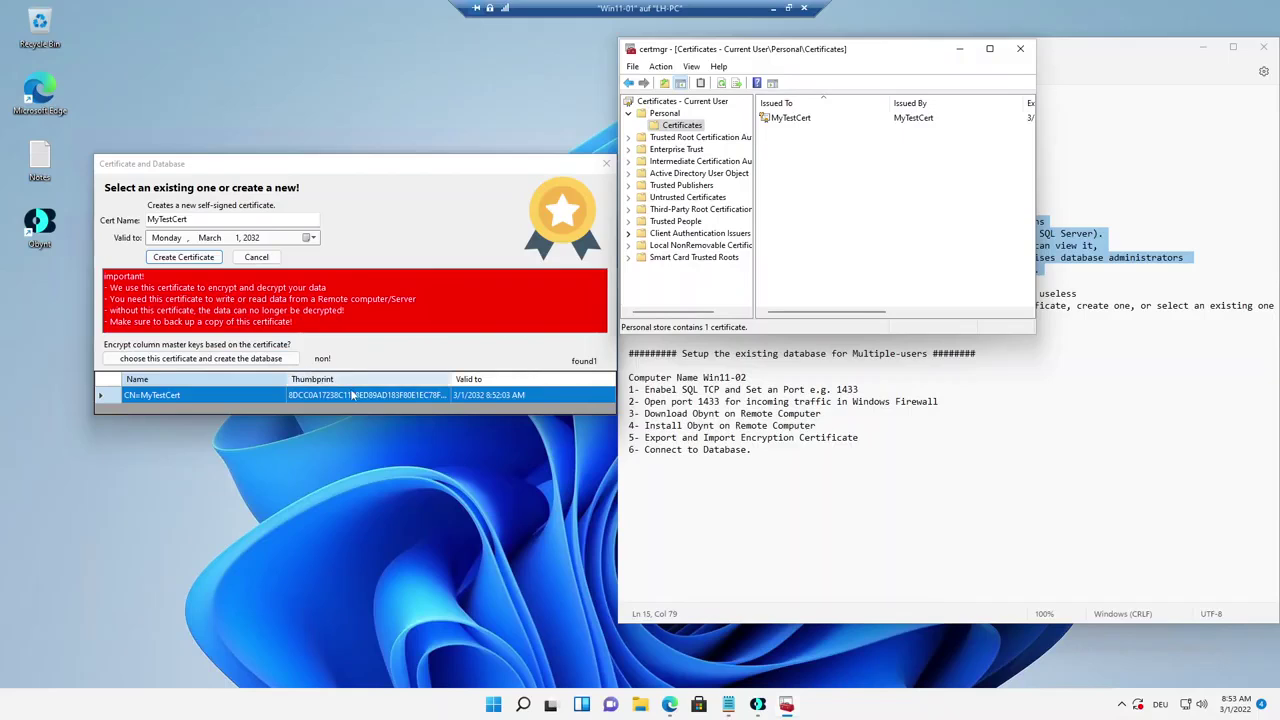
Choose MyTestCert as the encryption certificate and create the ObyntDB1 database.
double_click(241, 396)
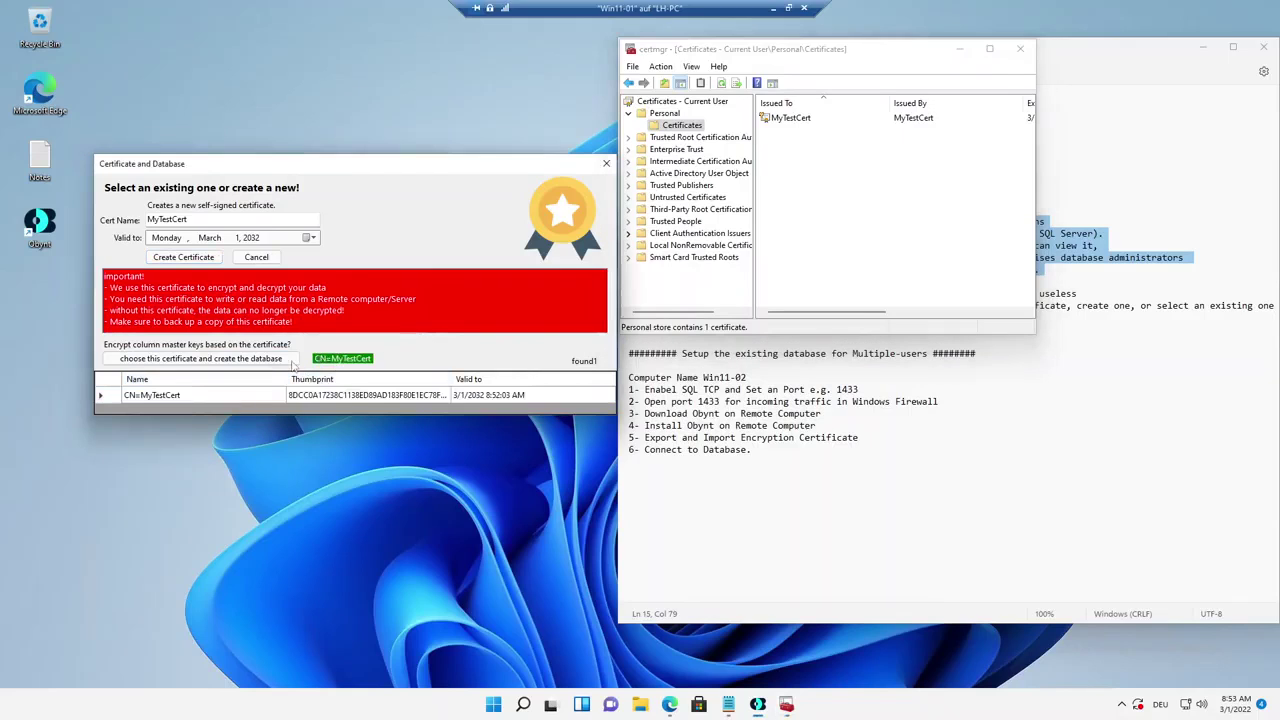
left_click(254, 363)
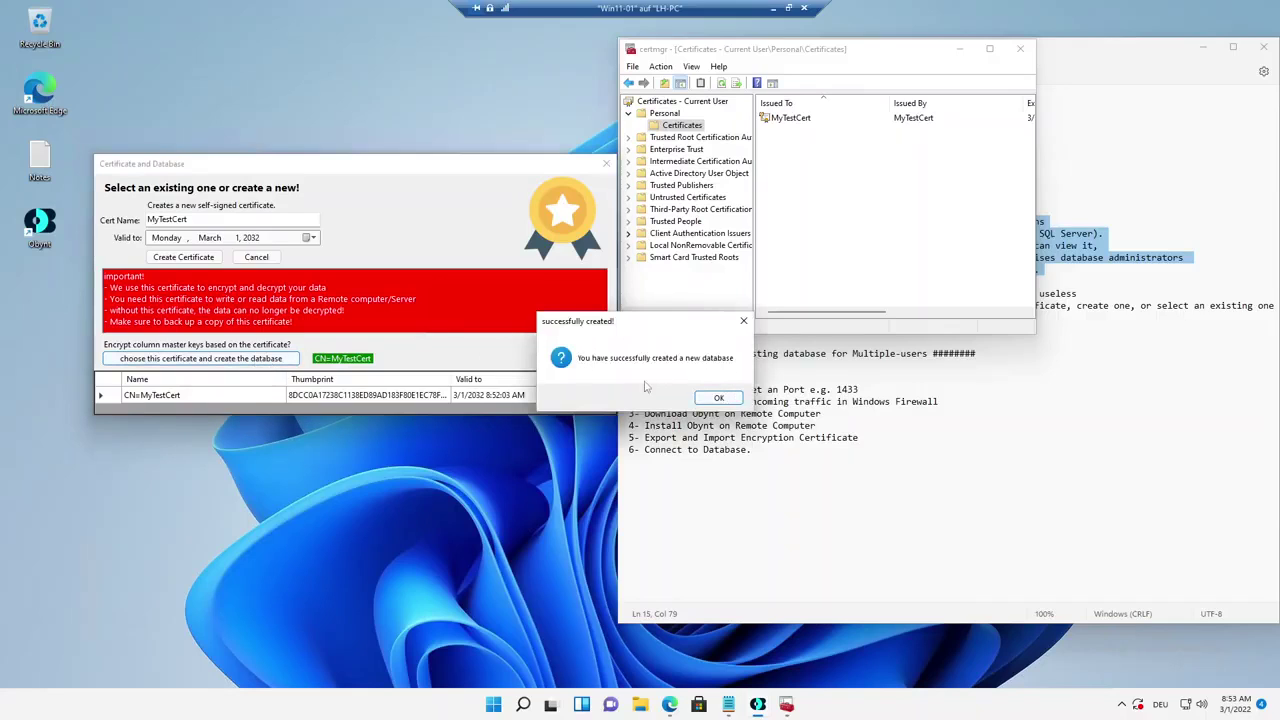
left_click(718, 398)
Test the connection to ObyntDB1 and acknowledge the success message.
left_click_drag(446, 177, 429, 166)
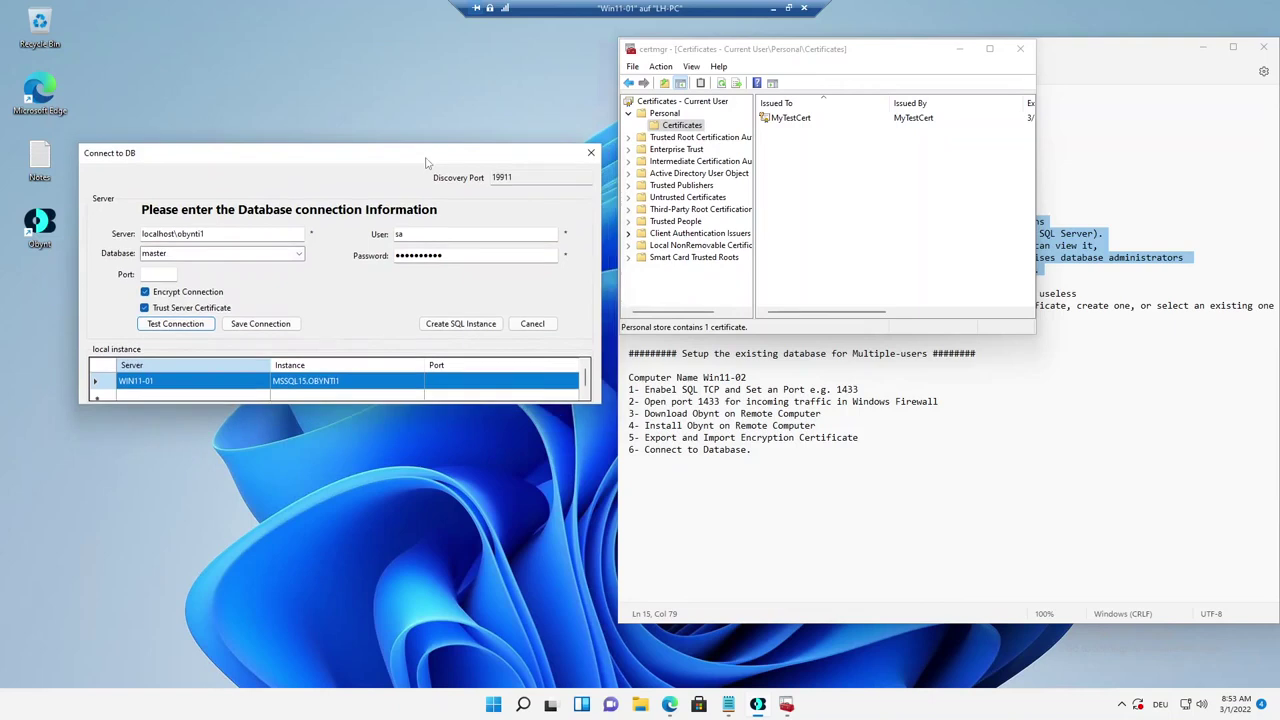
left_click(186, 326)
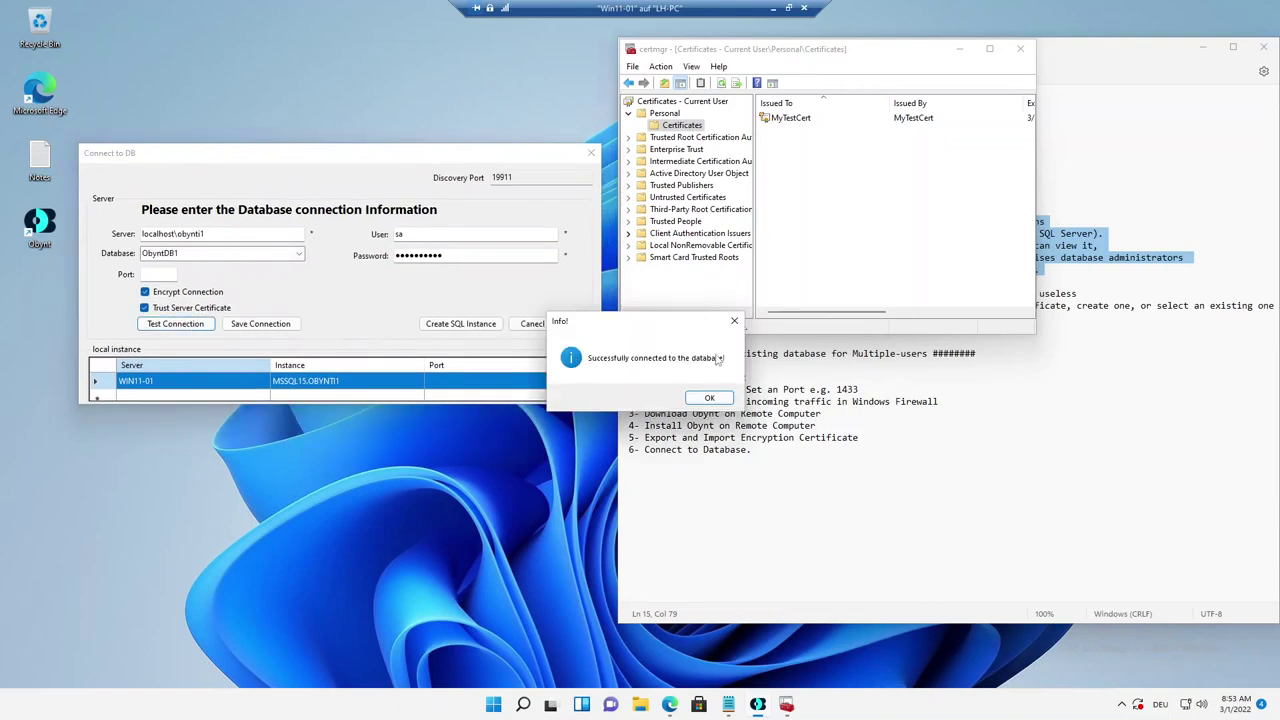
left_click_drag(652, 332, 302, 296)
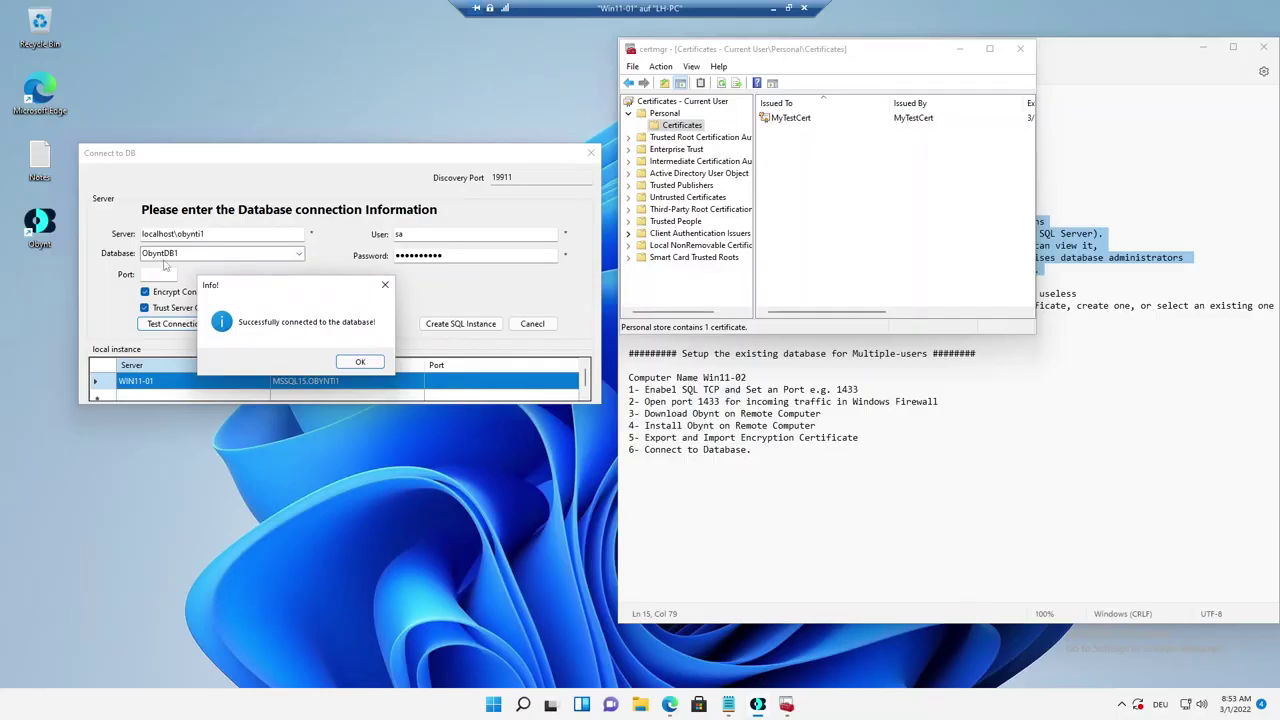
left_click(358, 362)
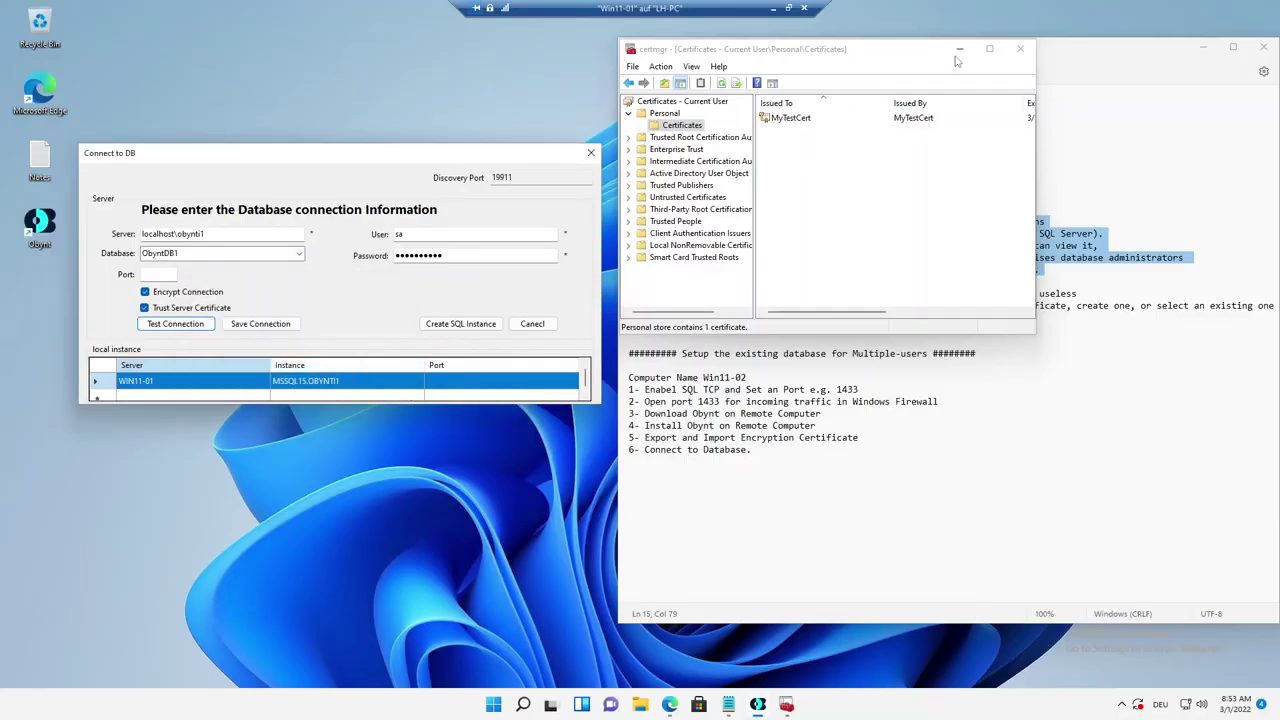
left_click_drag(893, 58, 432, 118)
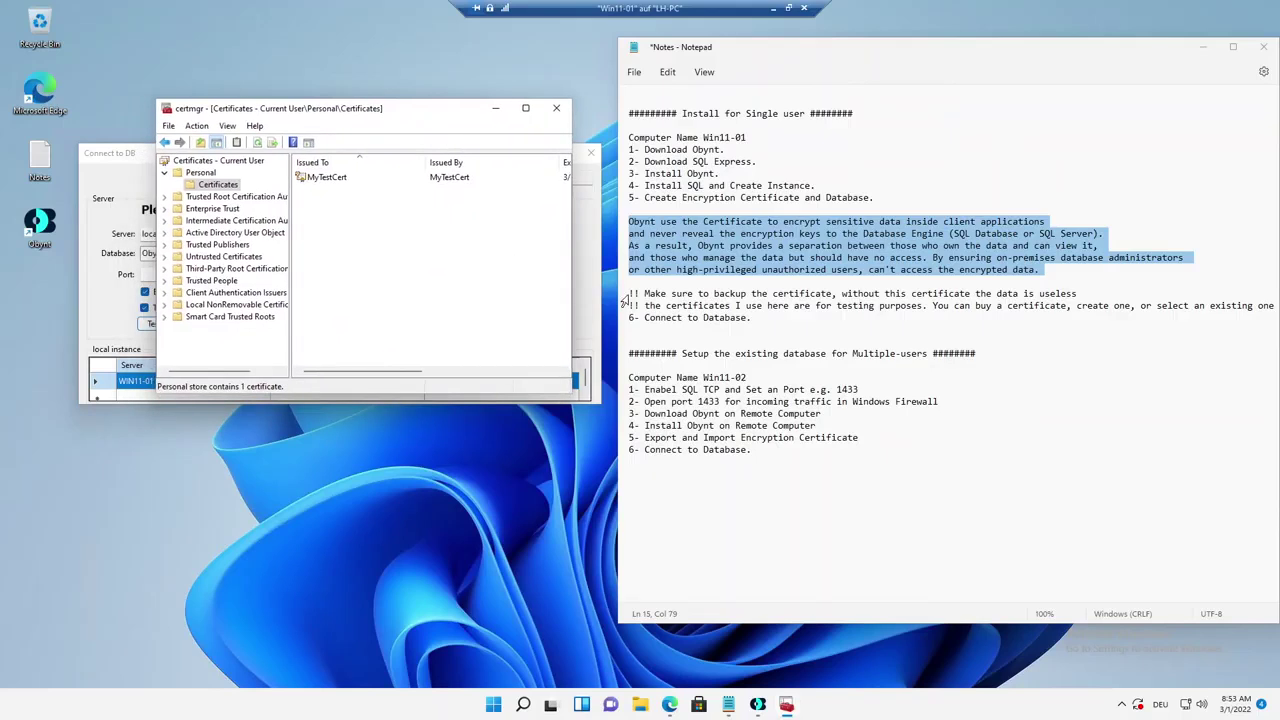
Highlight the backup and testing-purposes notes, then open MyTestCert's context menu in certmgr.
left_click_drag(629, 294, 1079, 295)
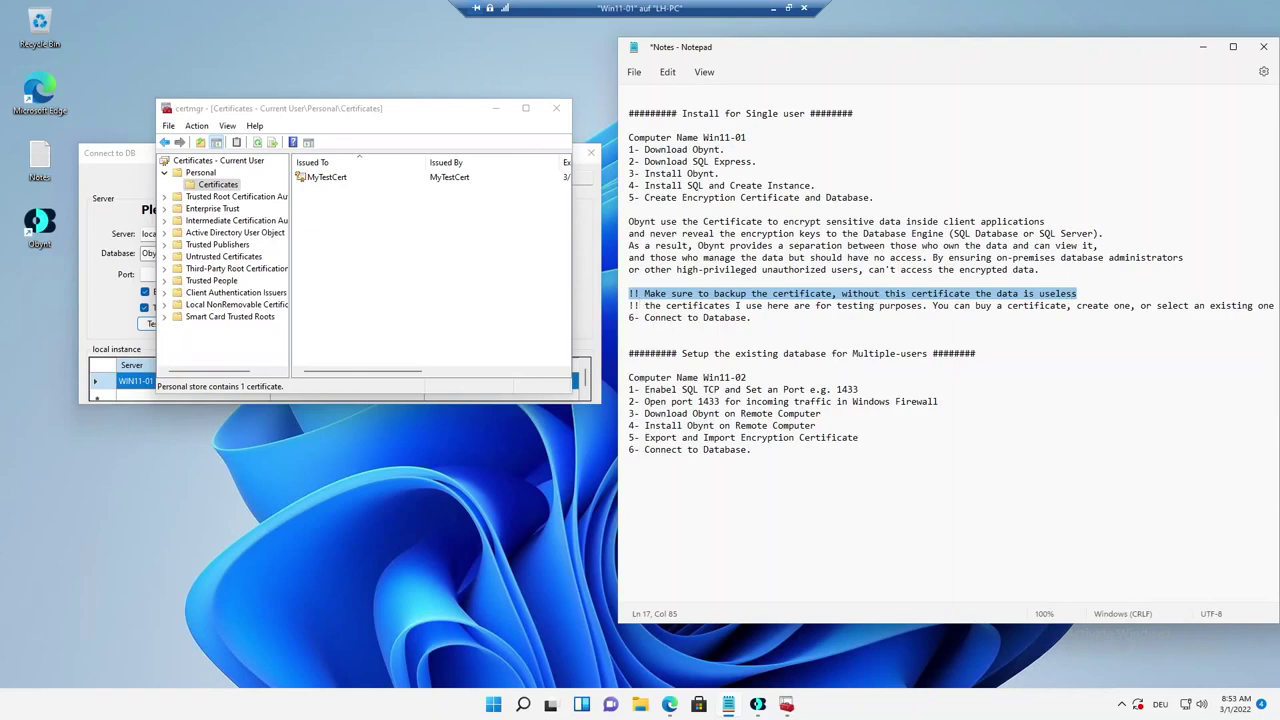
left_click_drag(1275, 305, 634, 305)
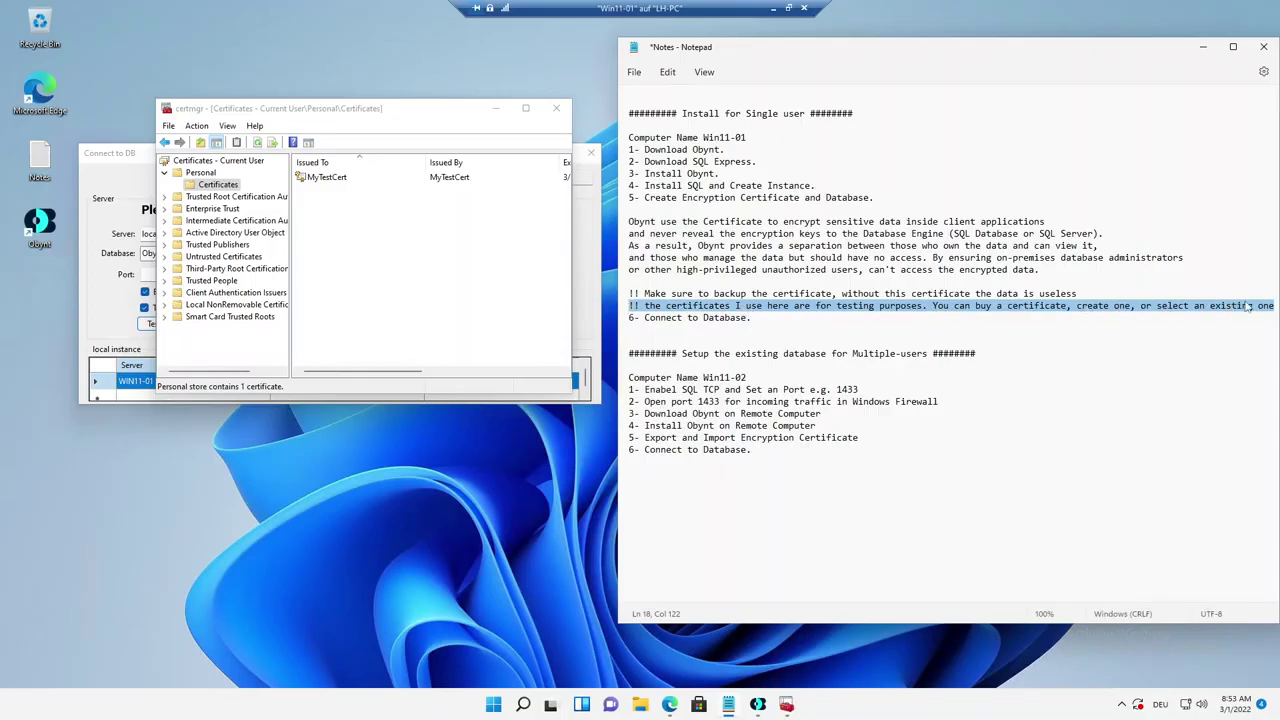
left_click(400, 249)
left_click(333, 180)
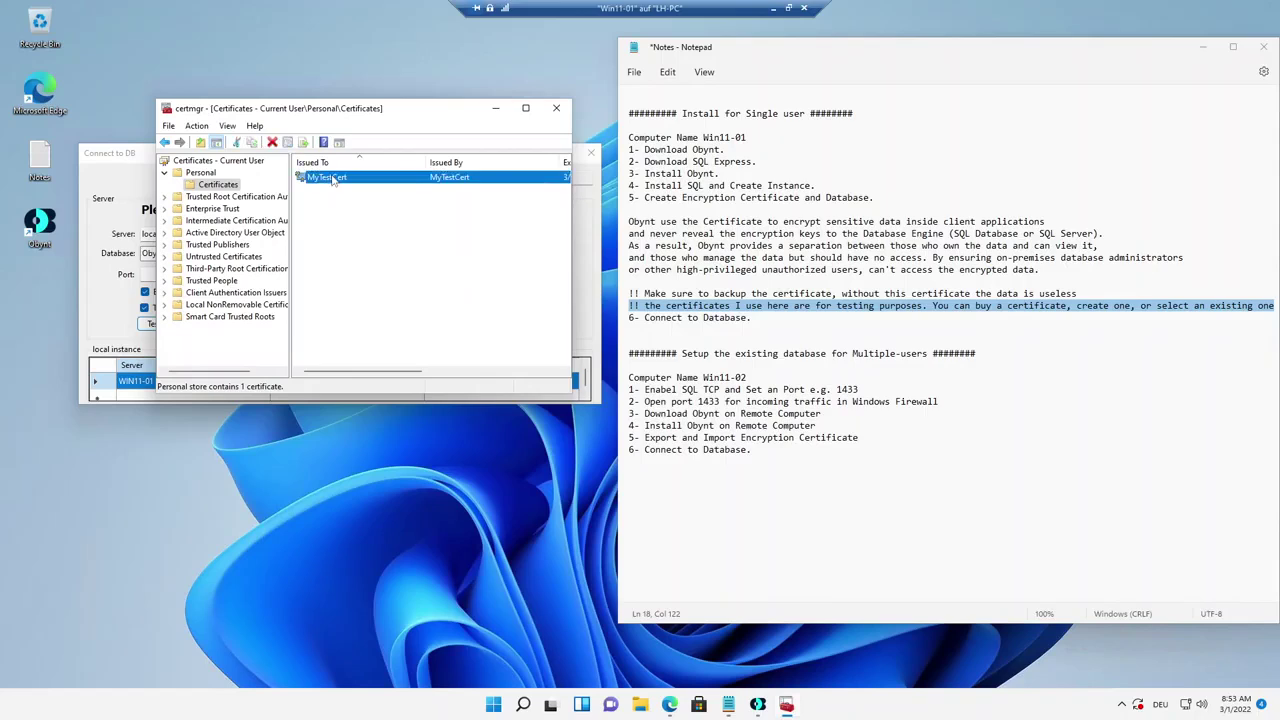
right_click(333, 180)
left_click(808, 293)
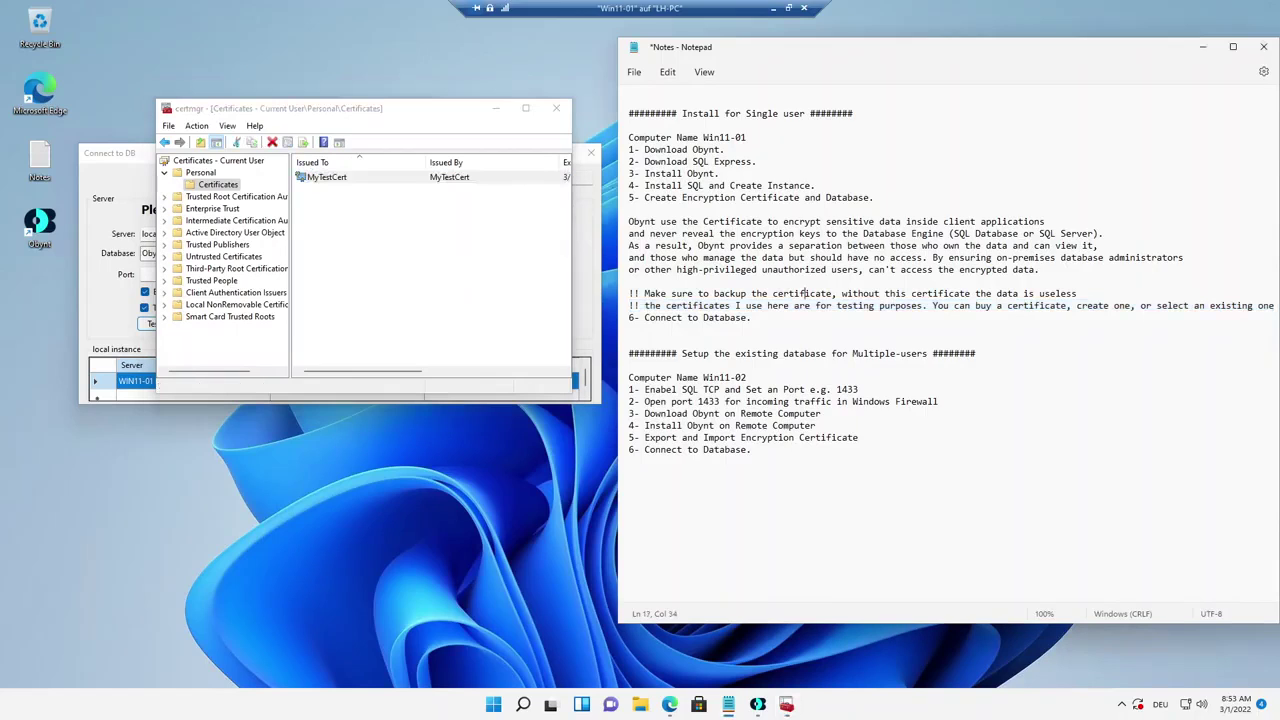
left_click_drag(1078, 293, 628, 295)
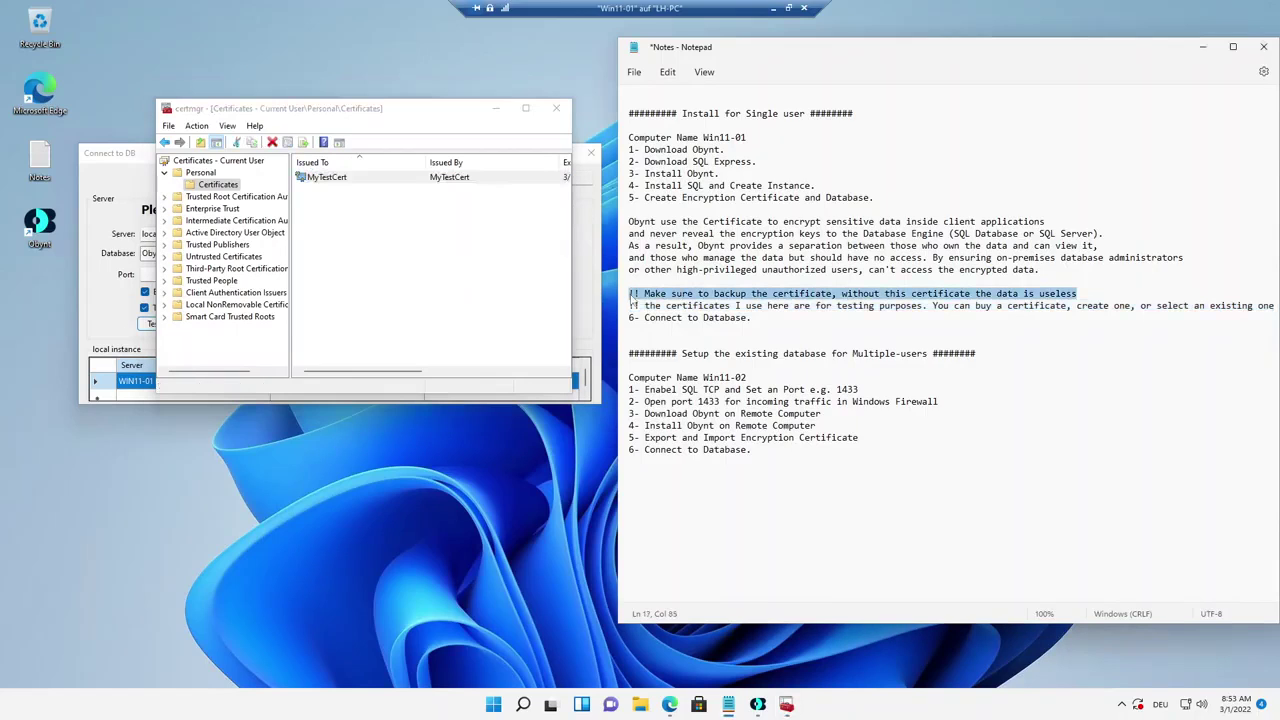
left_click(368, 181)
right_click(368, 181)
Export MyTestCert with its private key as a password-protected PFX using AES256-SHA256.
mouse_move(430, 208)
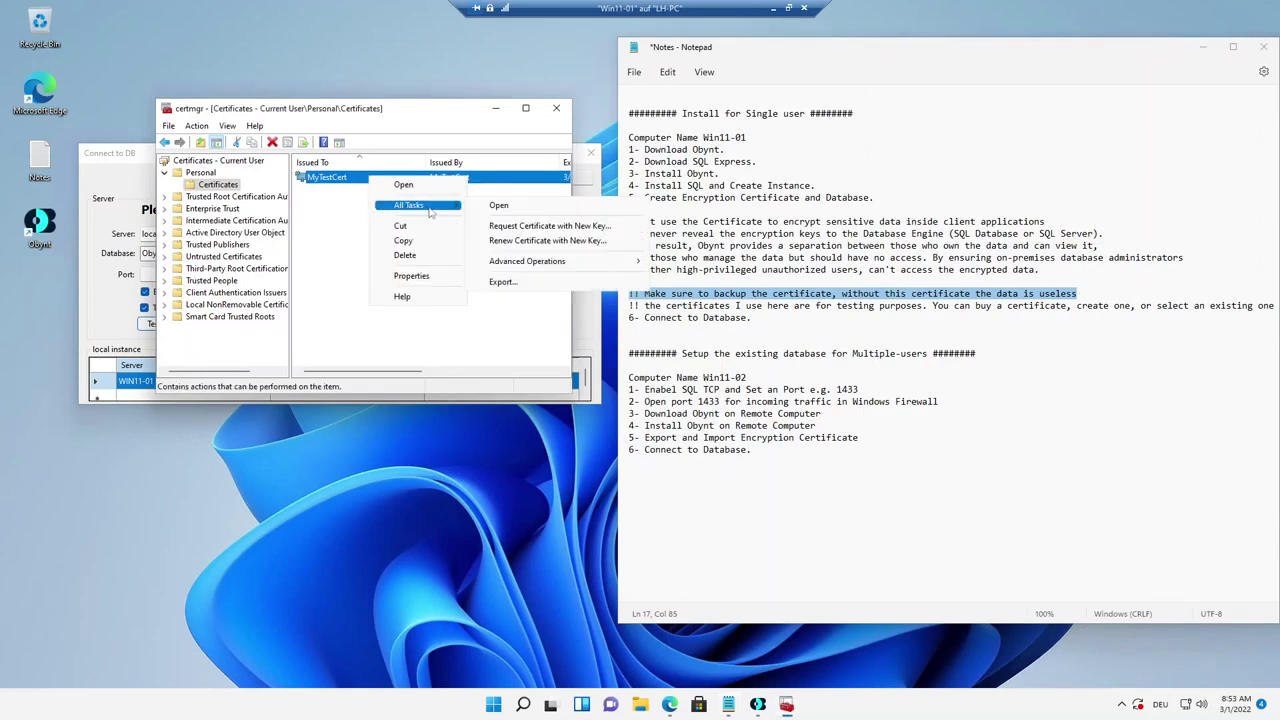
left_click(520, 285)
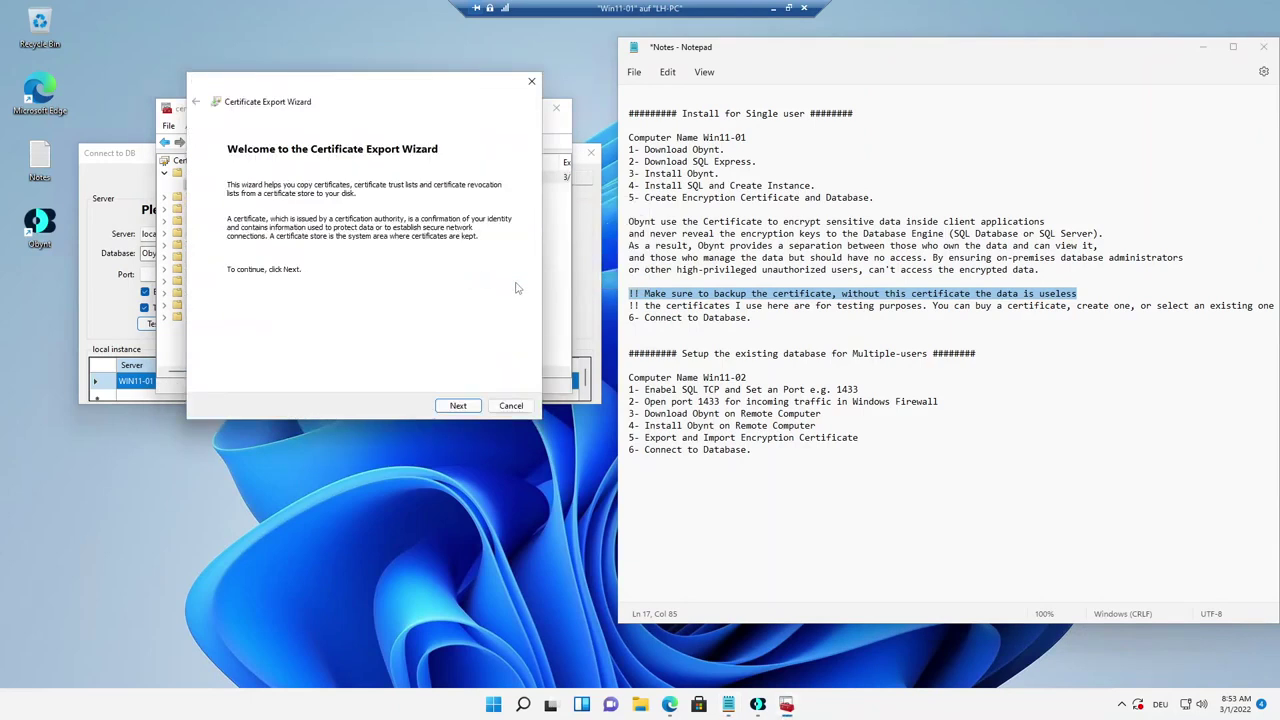
left_click(476, 409)
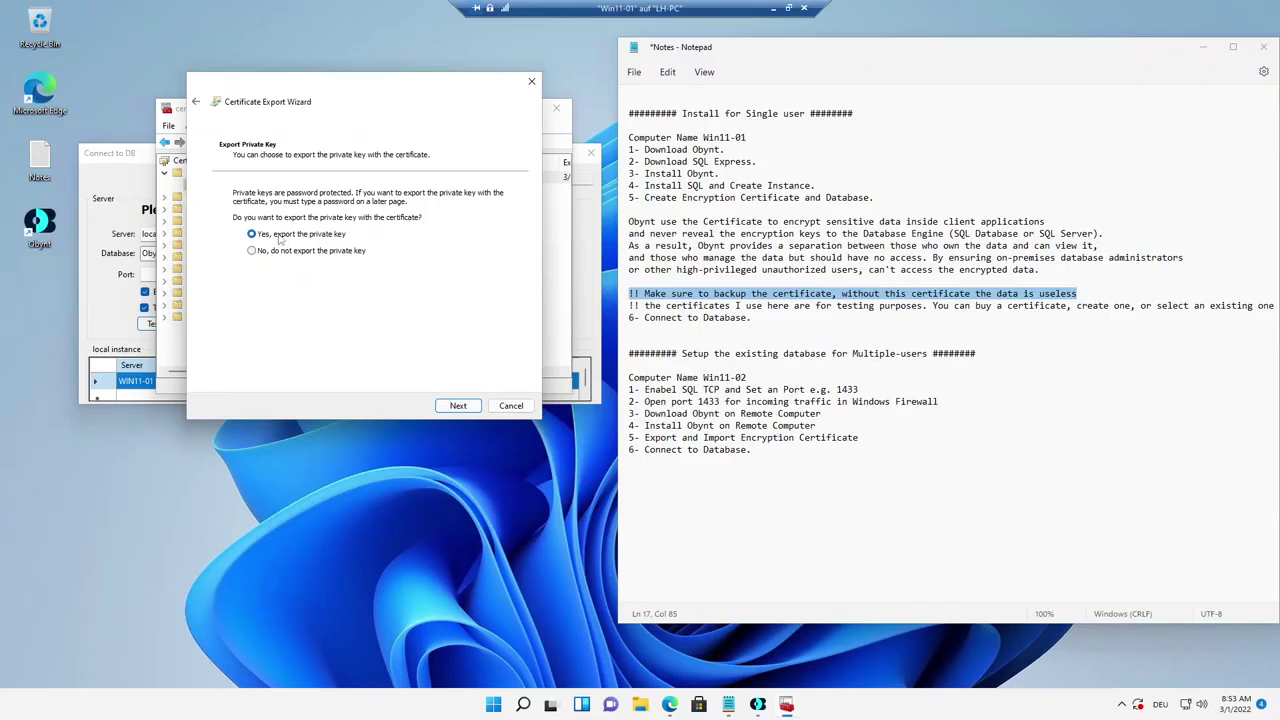
left_click(476, 402)
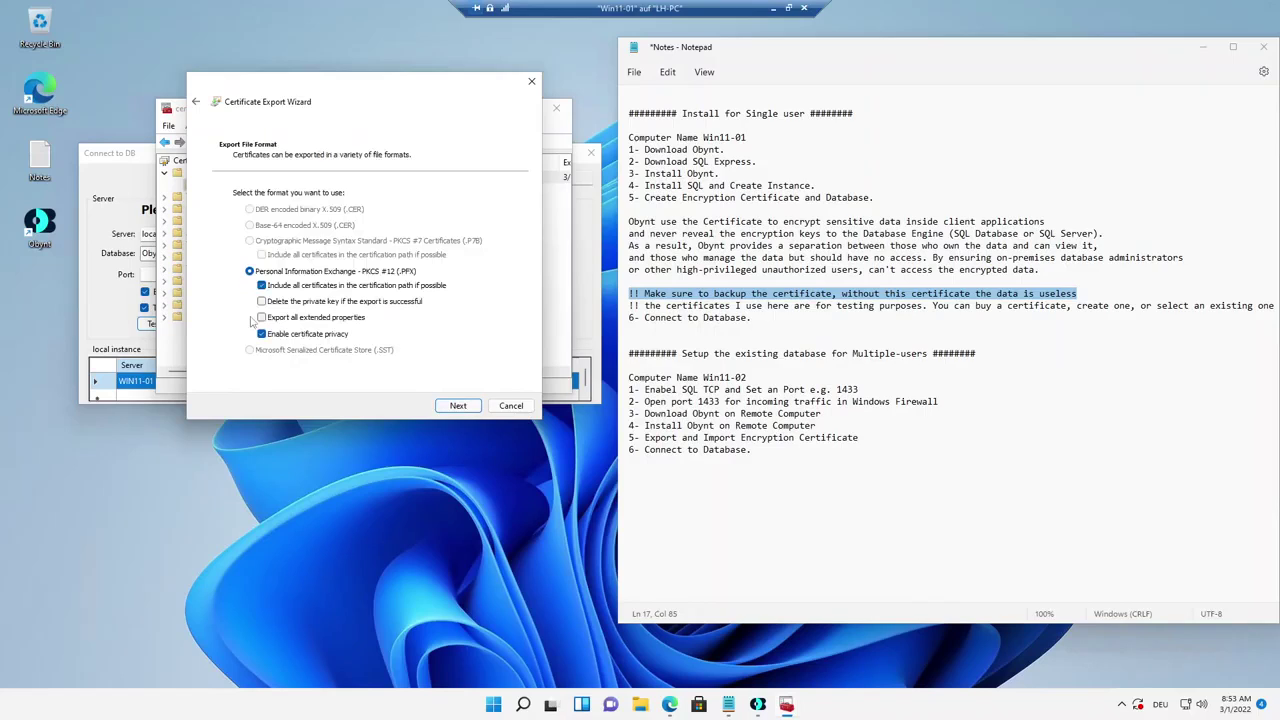
left_click(457, 404)
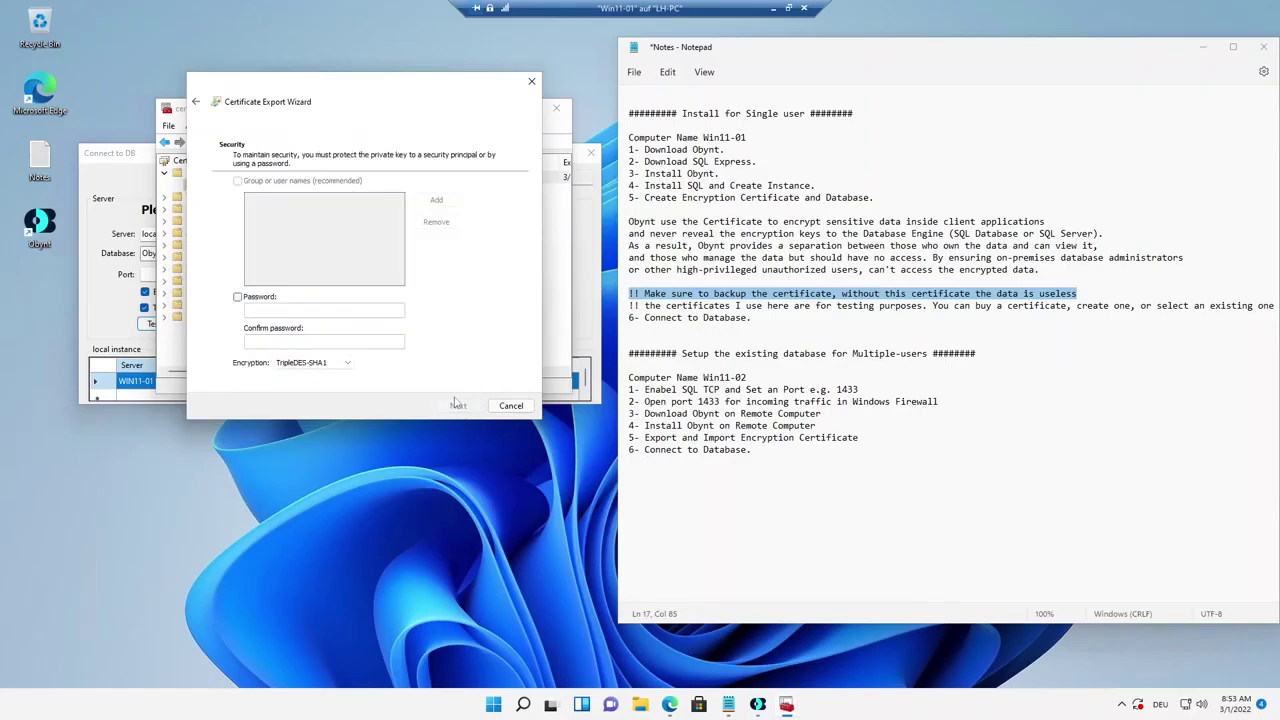
left_click(258, 297)
type("P")
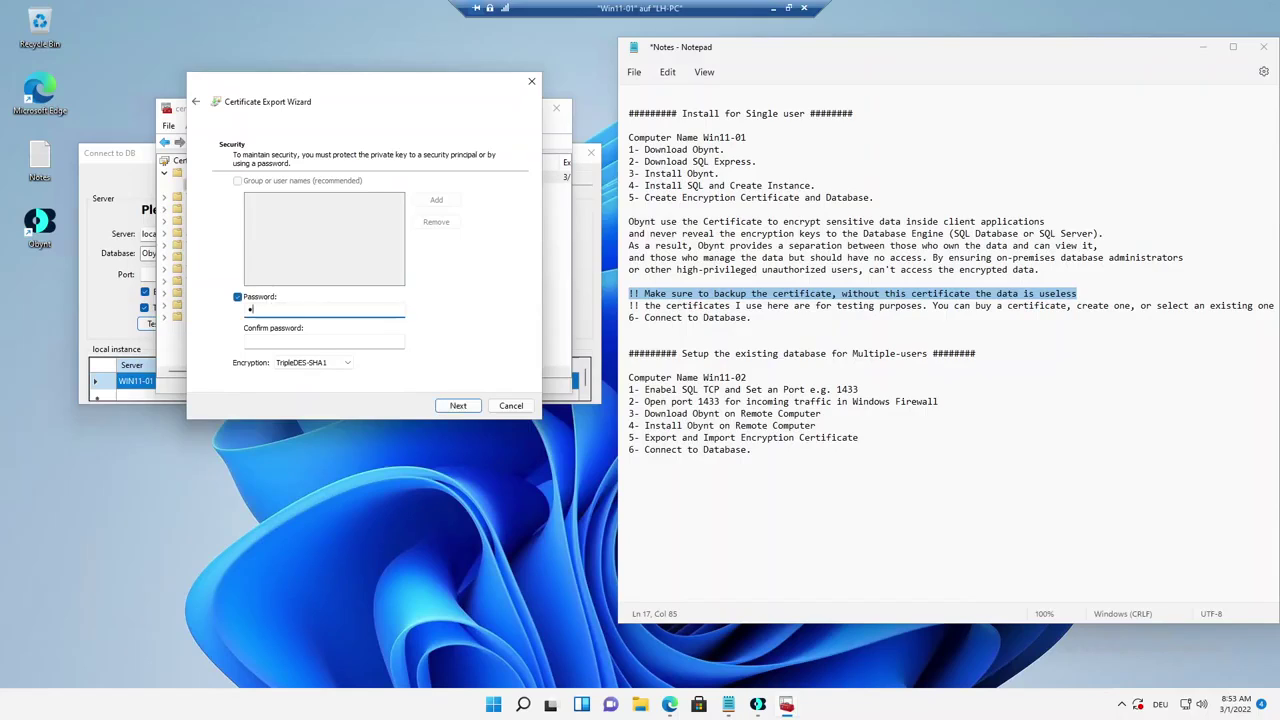
key("Tab")
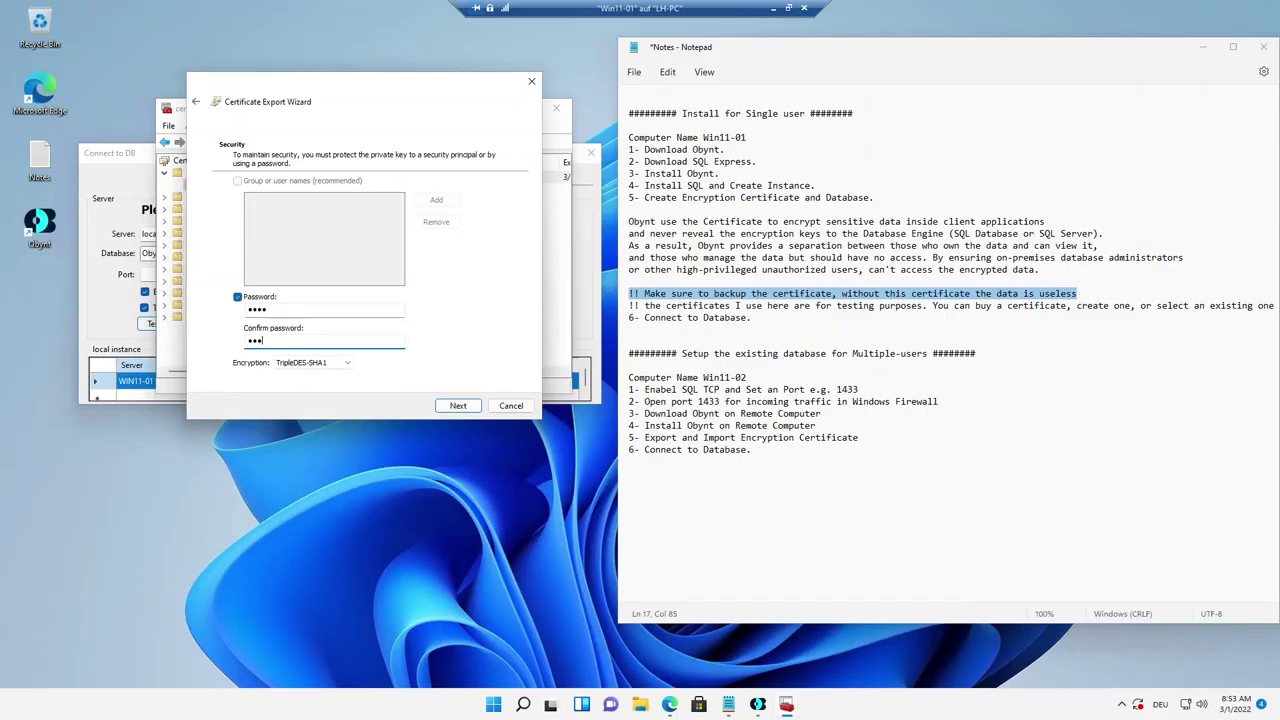
left_click(350, 364)
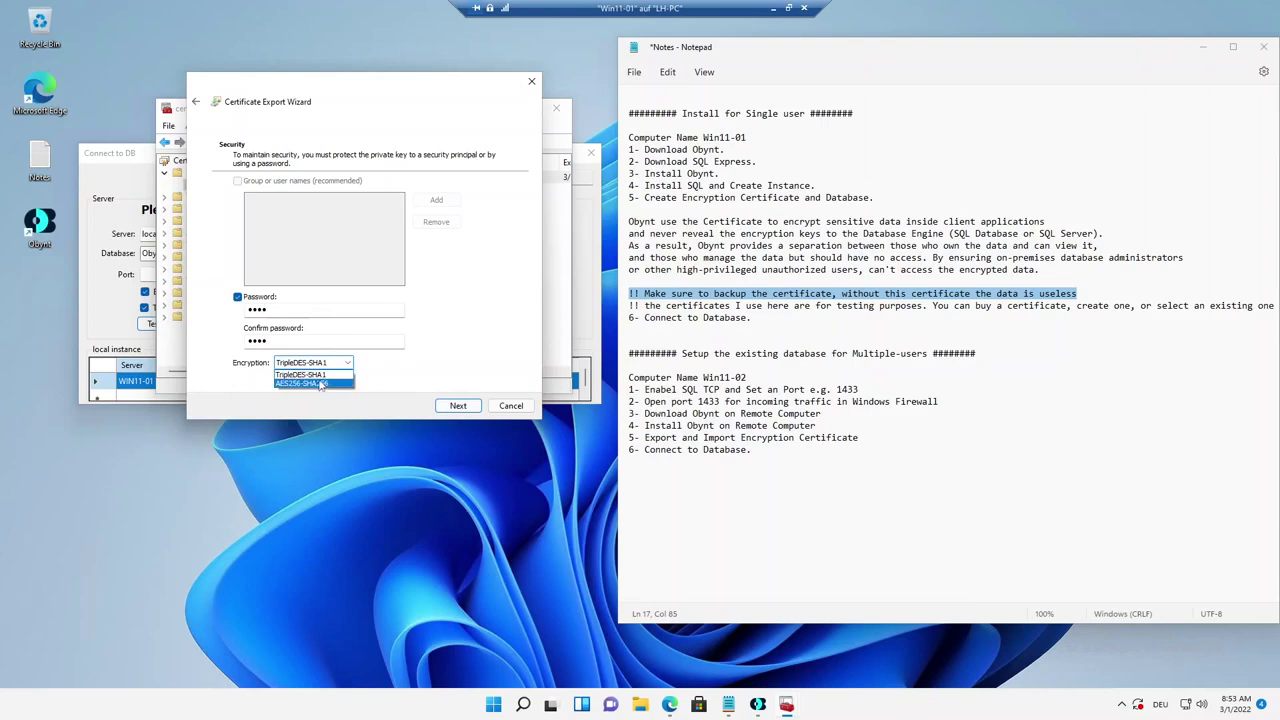
left_click(320, 386)
left_click(457, 406)
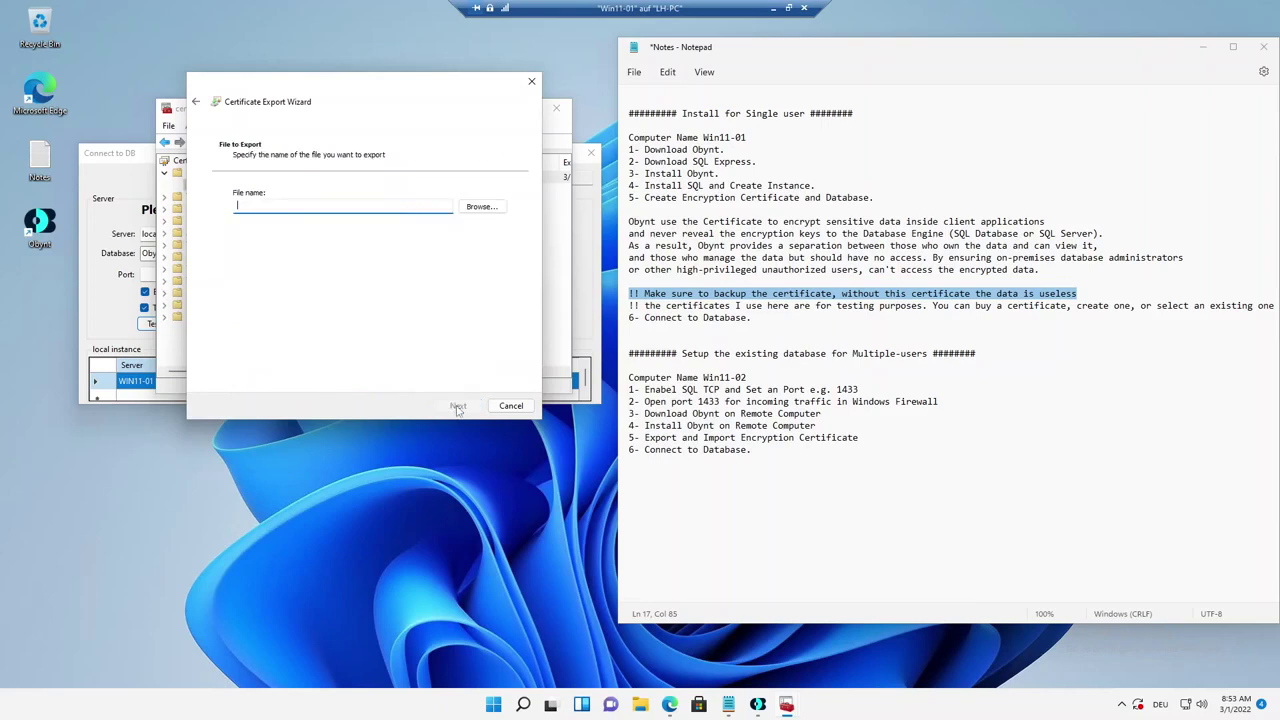
Save the export as MyTestCert on the Desktop and finish the wizard.
left_click(480, 207)
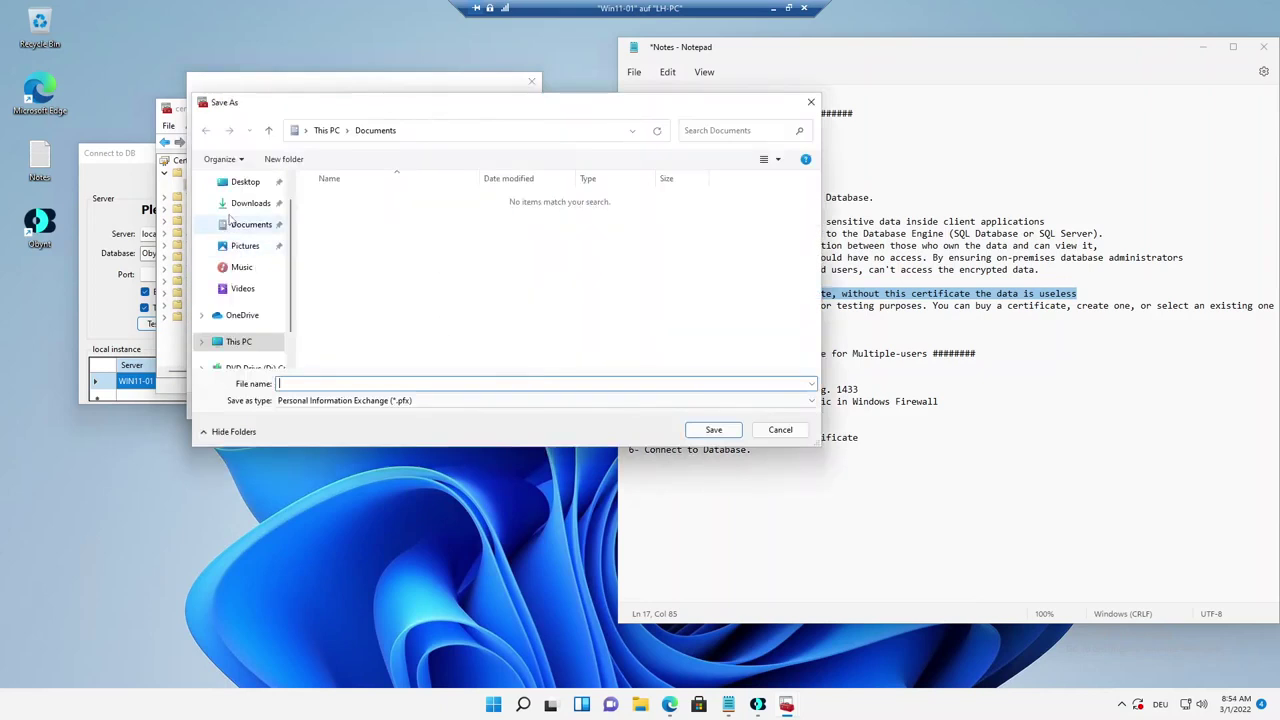
left_click(238, 209)
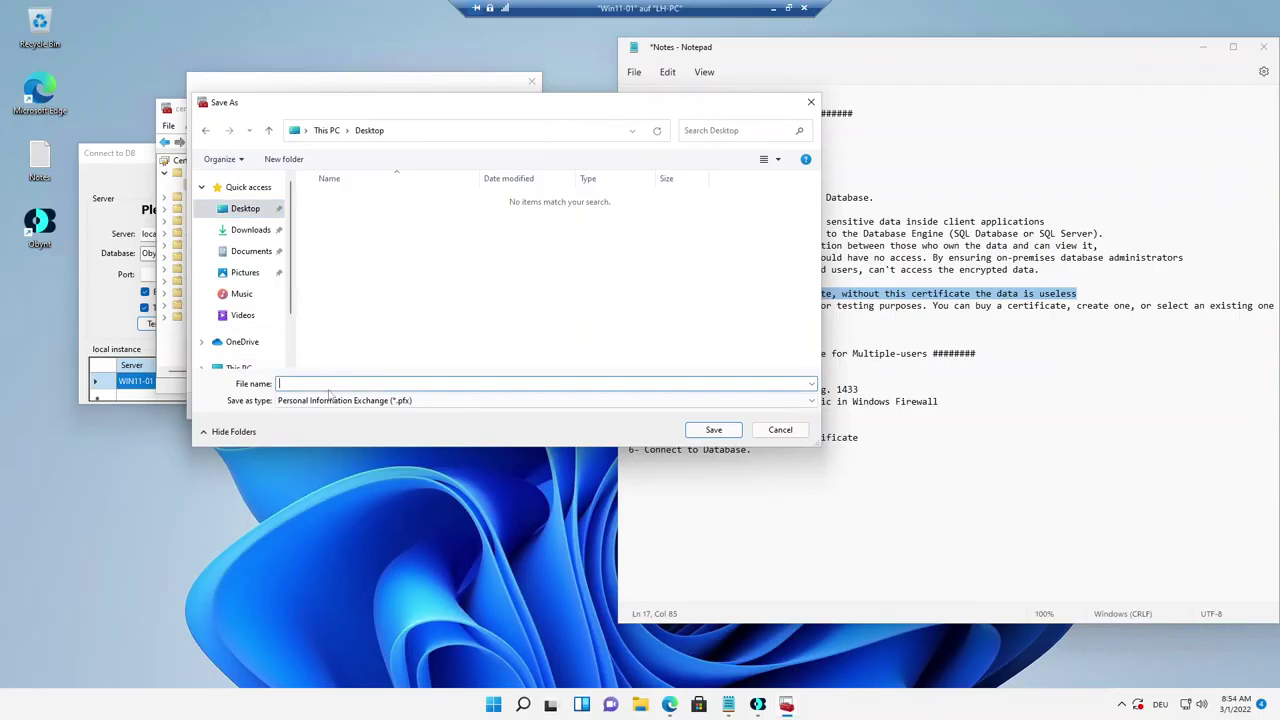
type("MyTestCert")
key("Return")
left_click(458, 405)
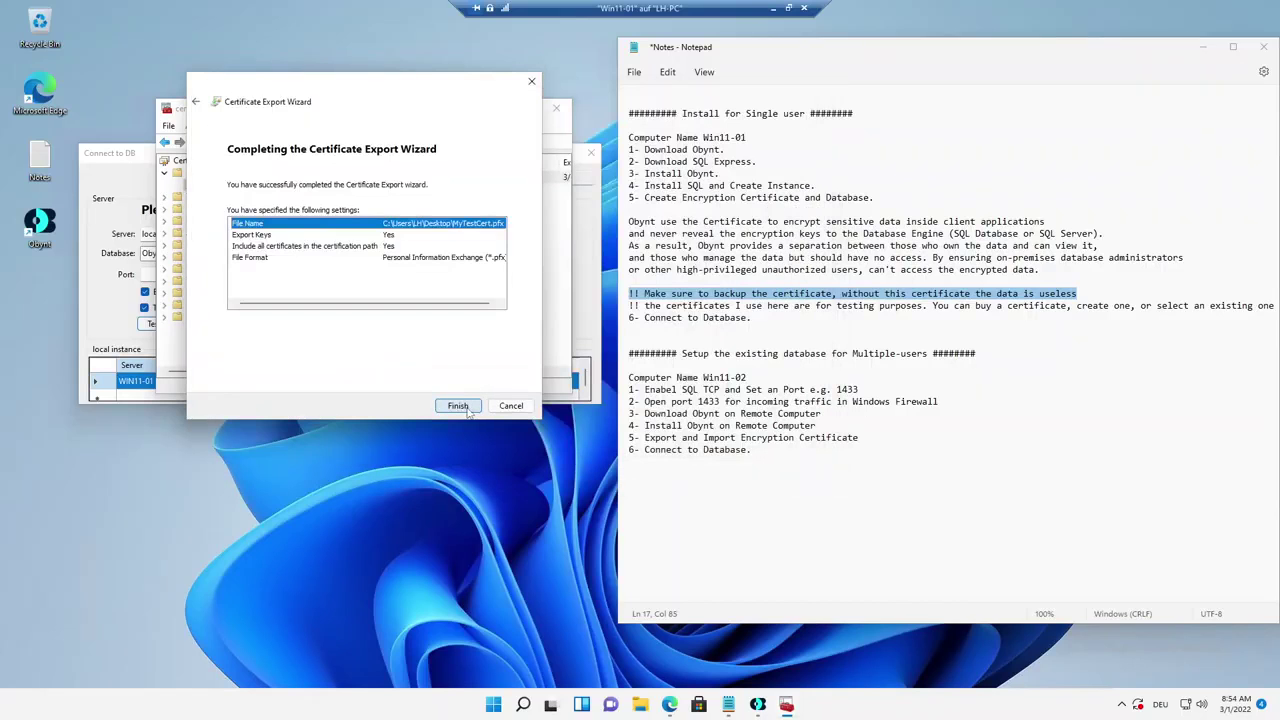
left_click(458, 405)
Dismiss the export message, highlight the certificate backup note, and close certmgr.
left_click(670, 395)
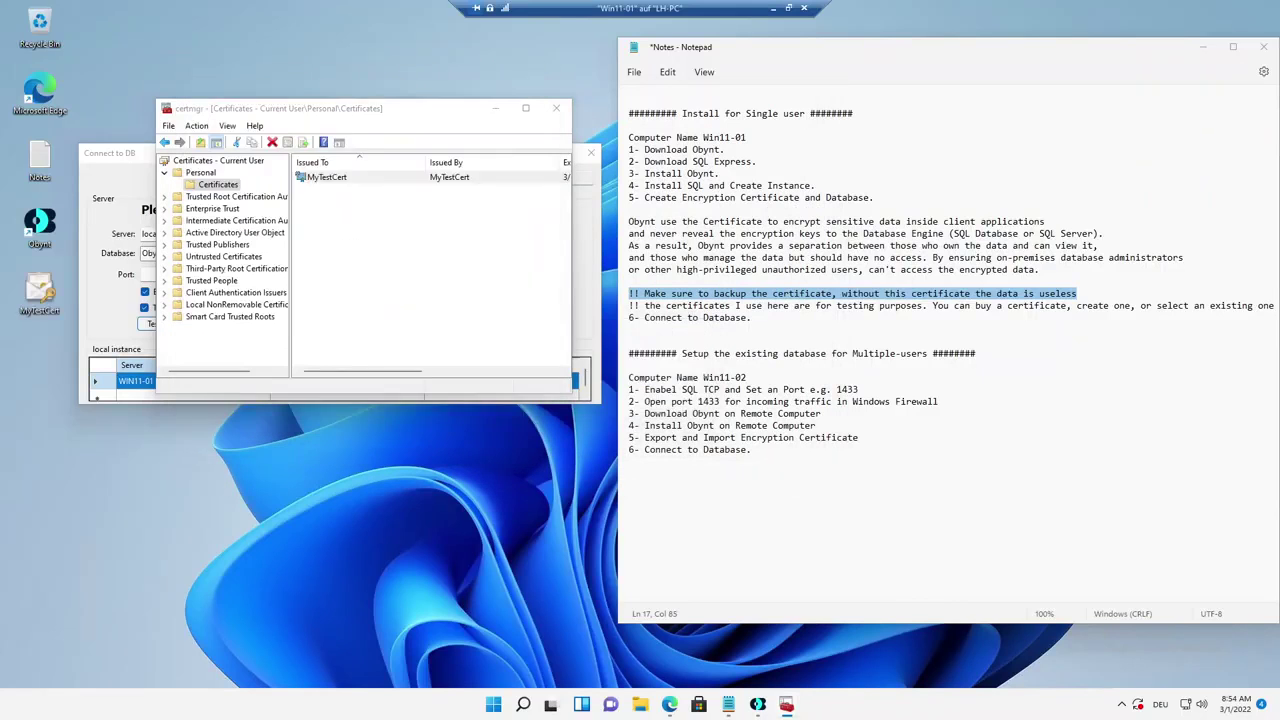
left_click_drag(435, 110, 499, 114)
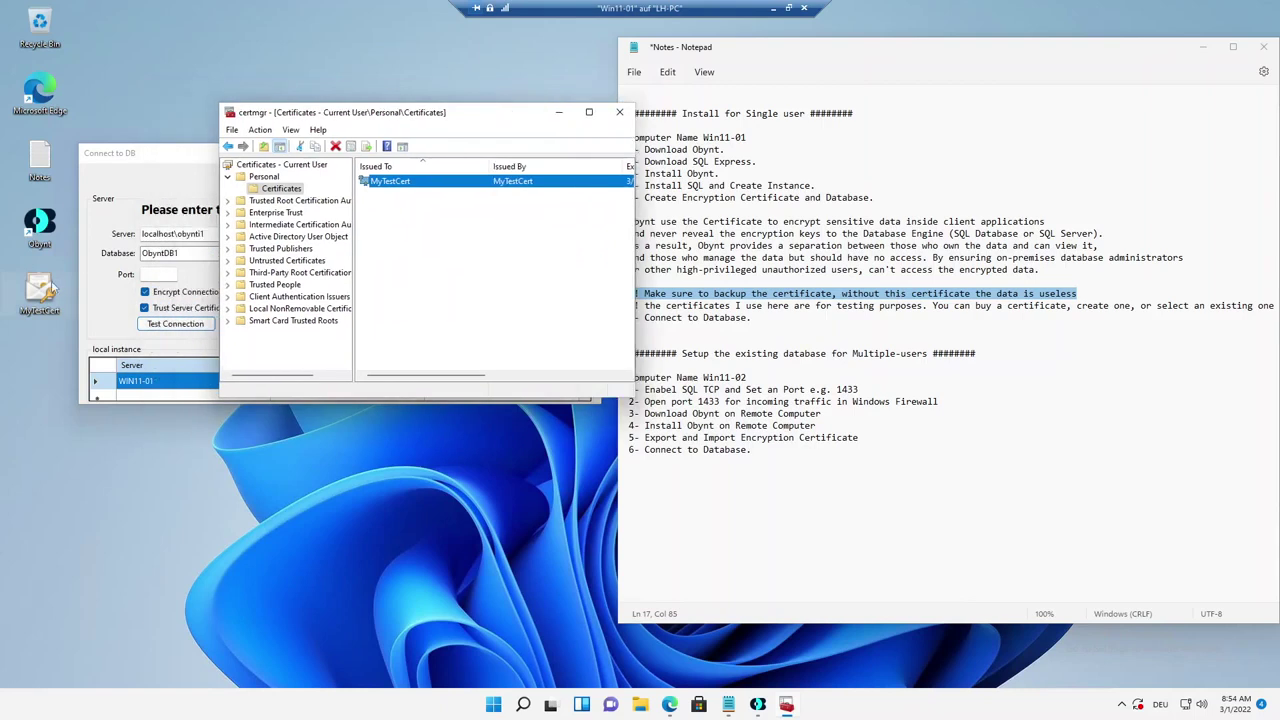
left_click_drag(40, 290, 125, 35)
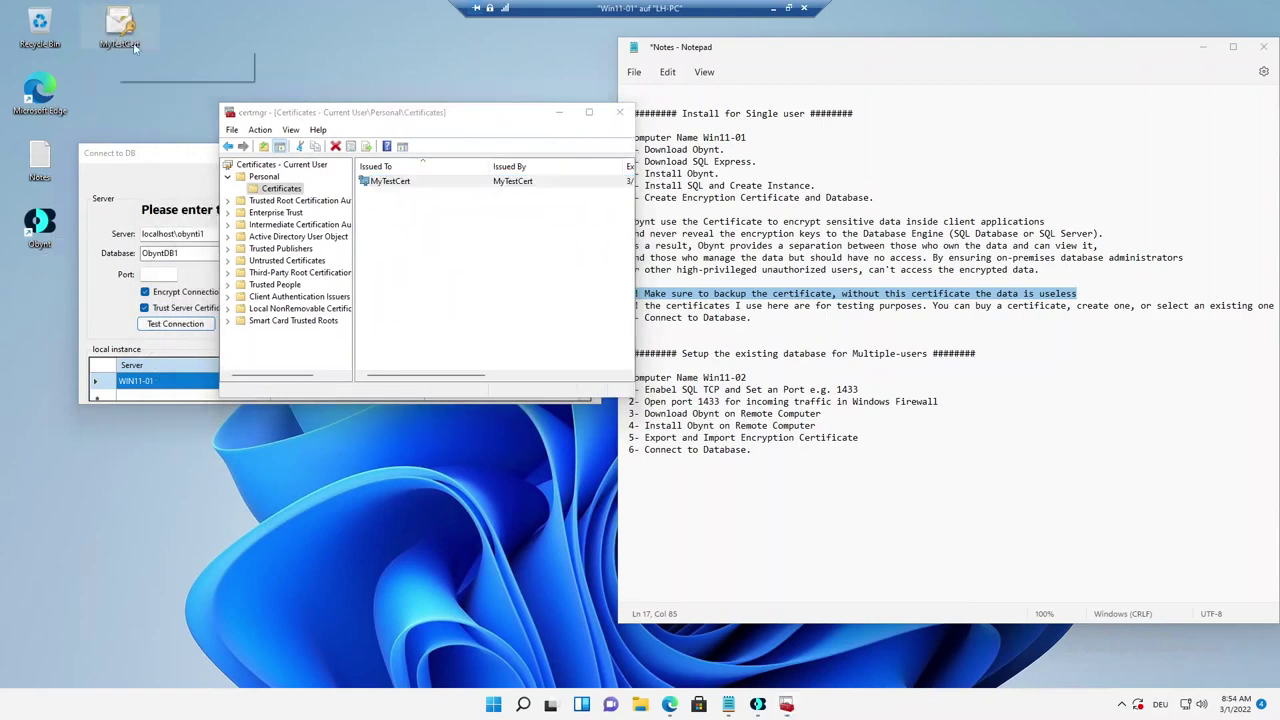
left_click(754, 293)
left_click_drag(1077, 293, 629, 293)
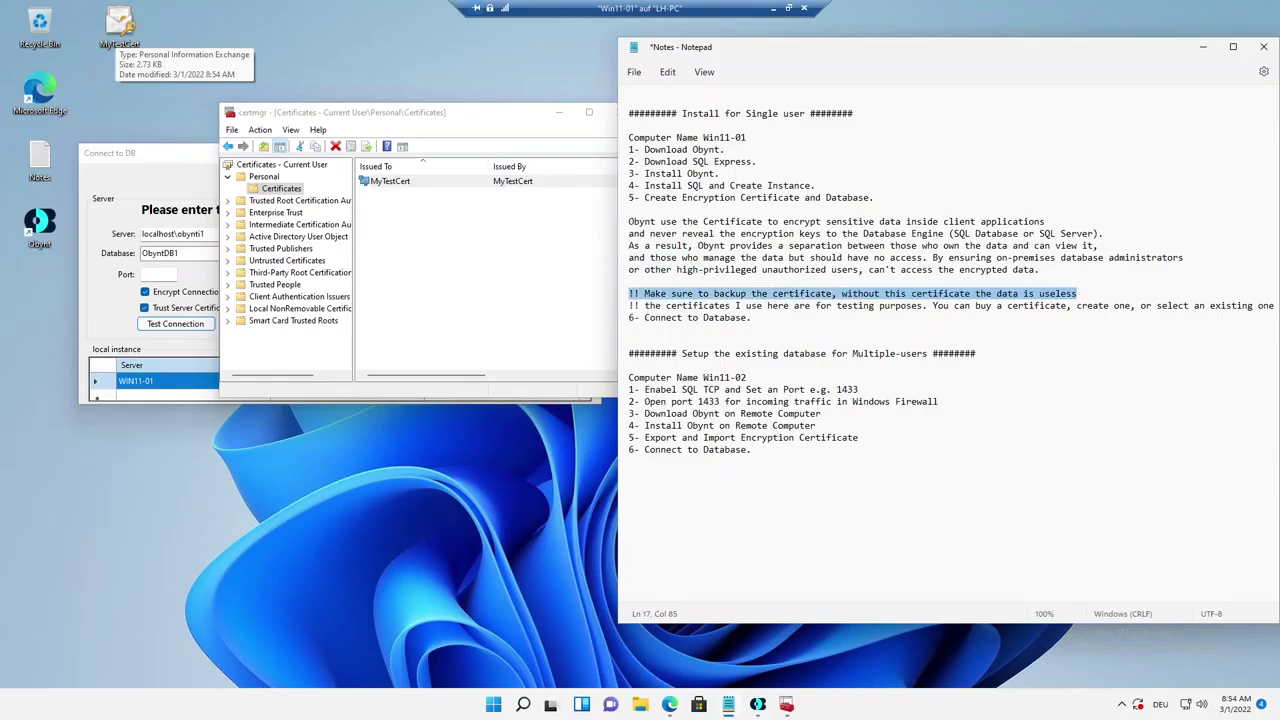
left_click(543, 125)
left_click(608, 112)
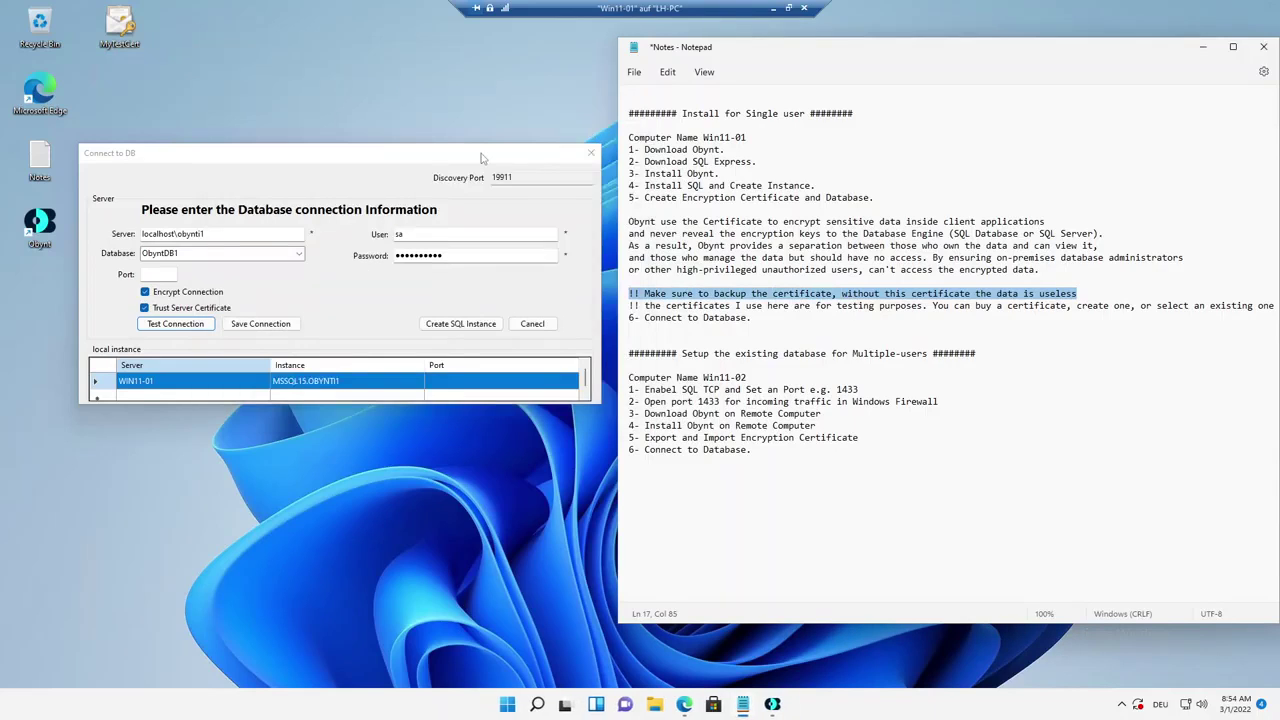
Test the ObyntDB1 connection successfully and save the connection settings.
left_click_drag(464, 158, 514, 149)
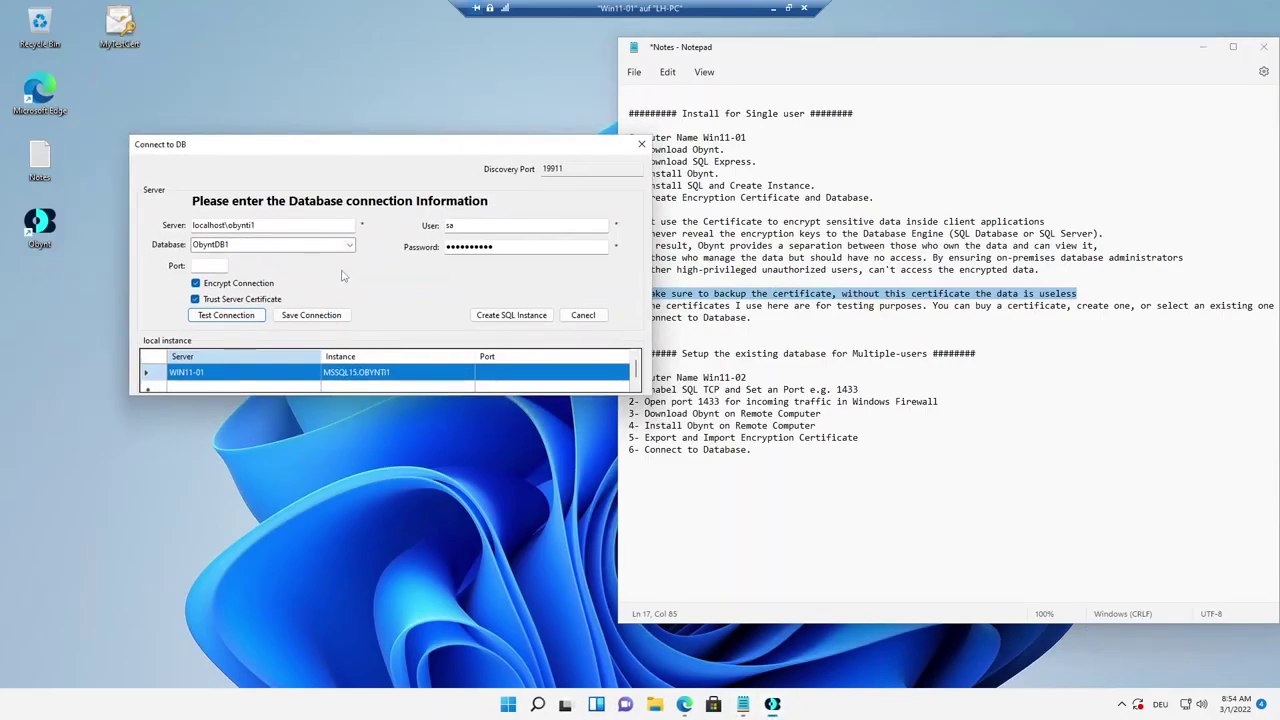
left_click(240, 315)
left_click(710, 398)
left_click(326, 314)
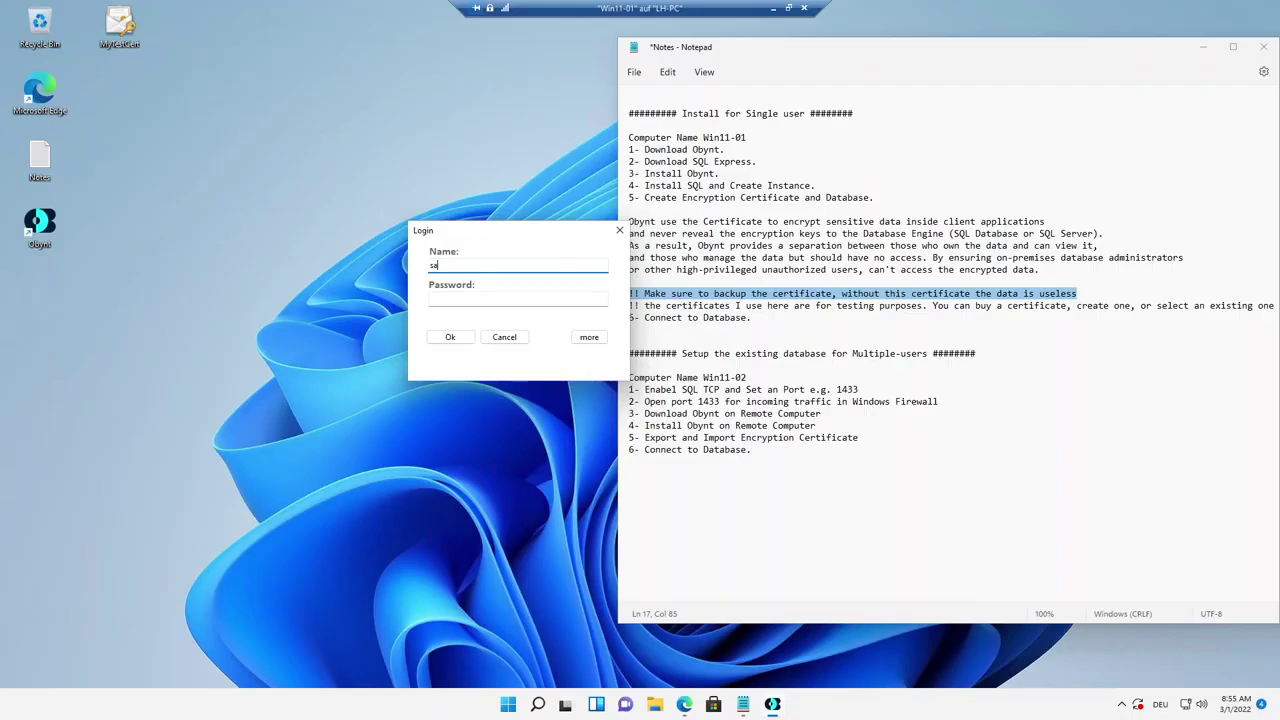
Log in to Obynt and add a new site named Site1, opening its table.
left_click(518, 298)
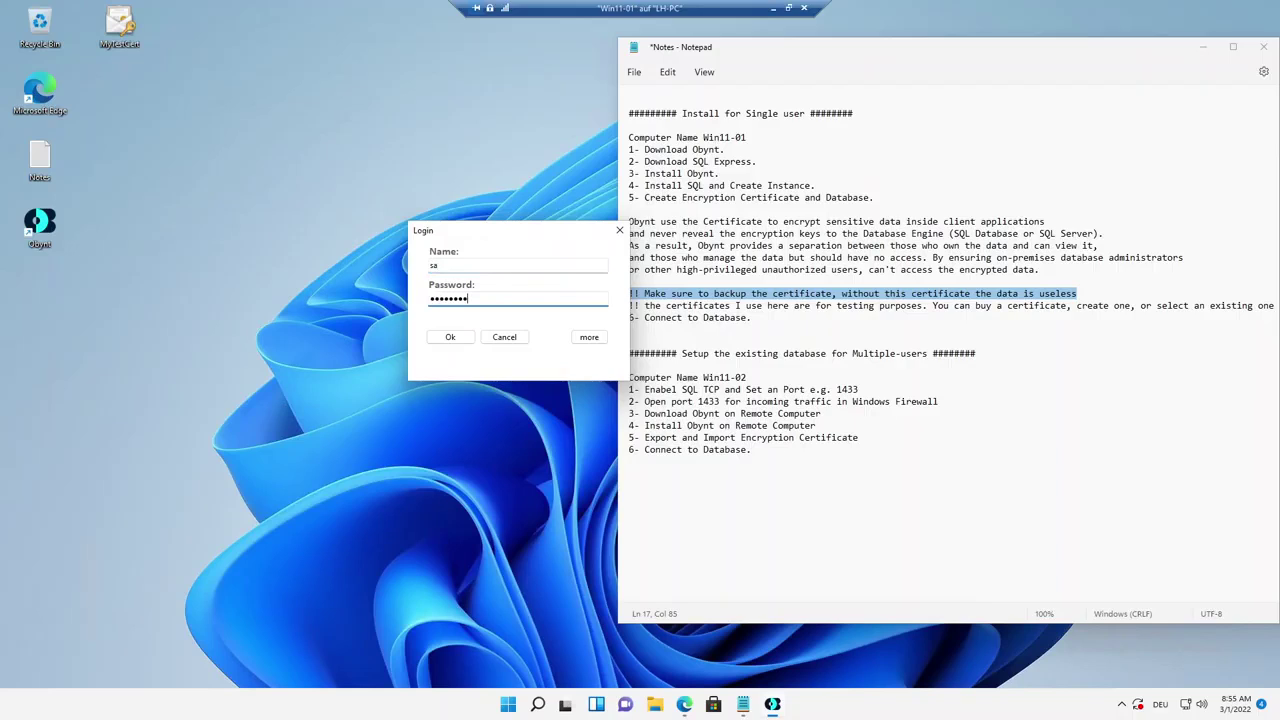
left_click(451, 336)
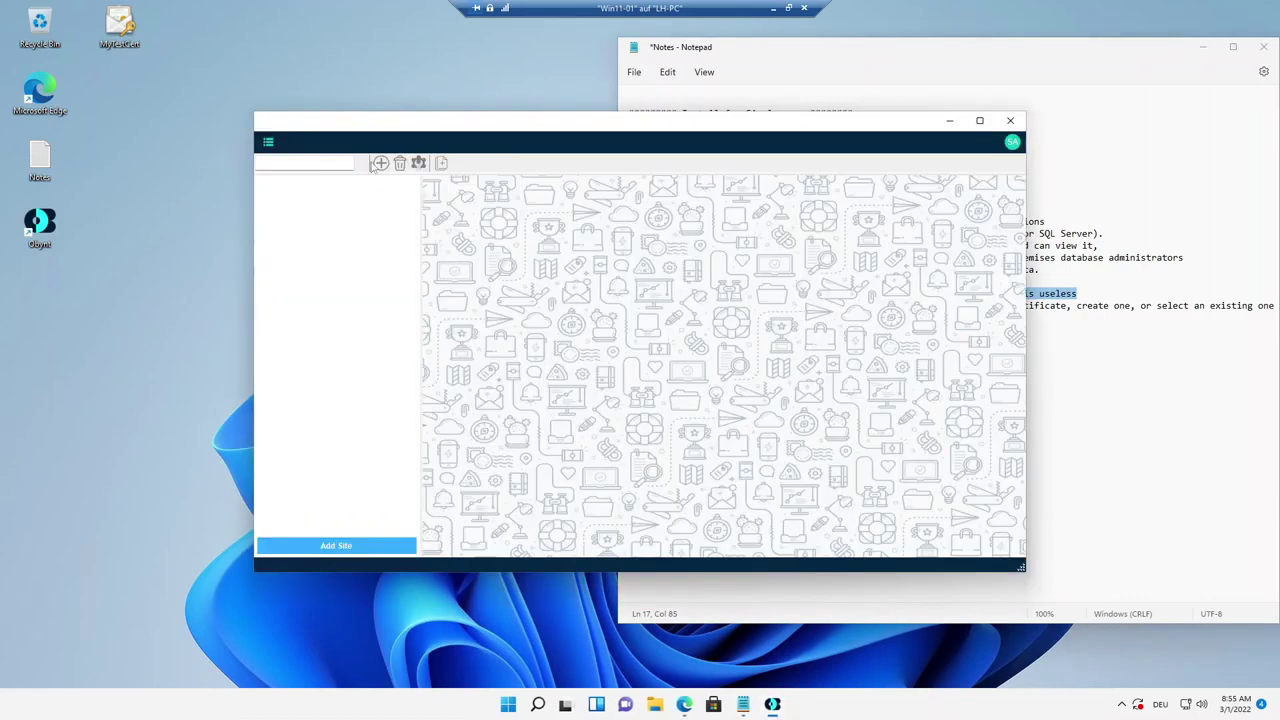
left_click(380, 163)
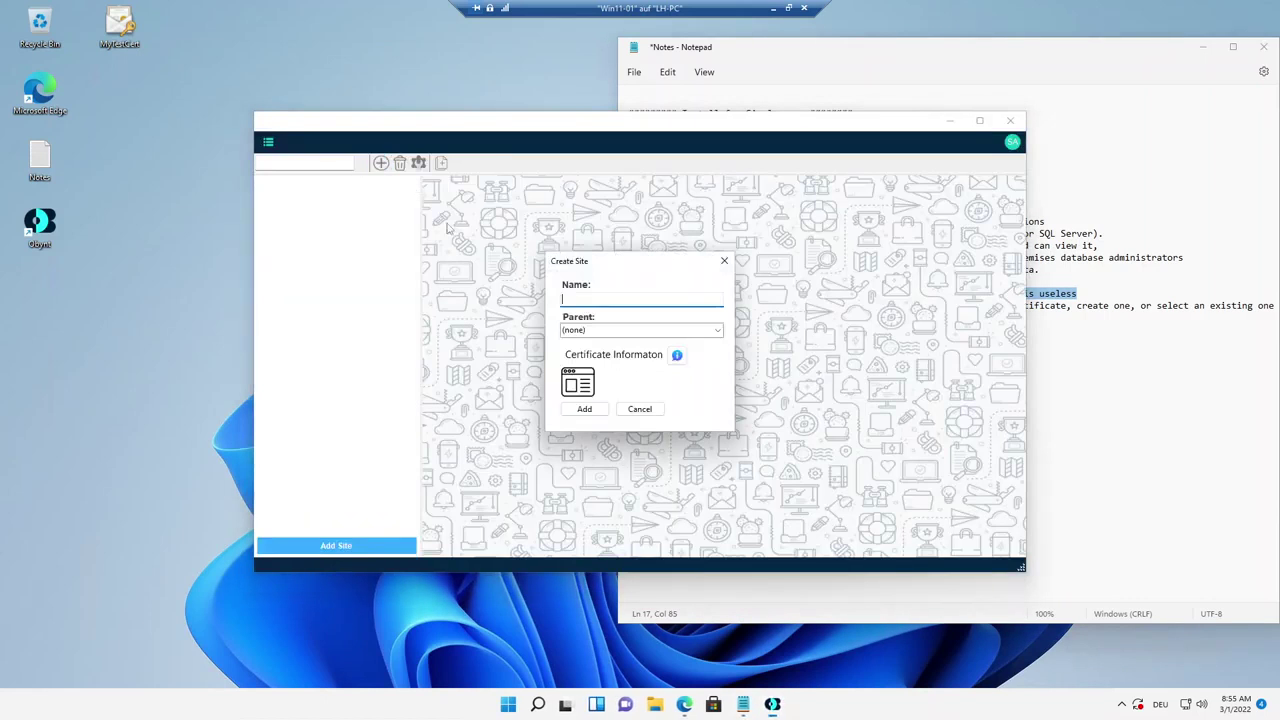
type("Site1")
left_click(586, 409)
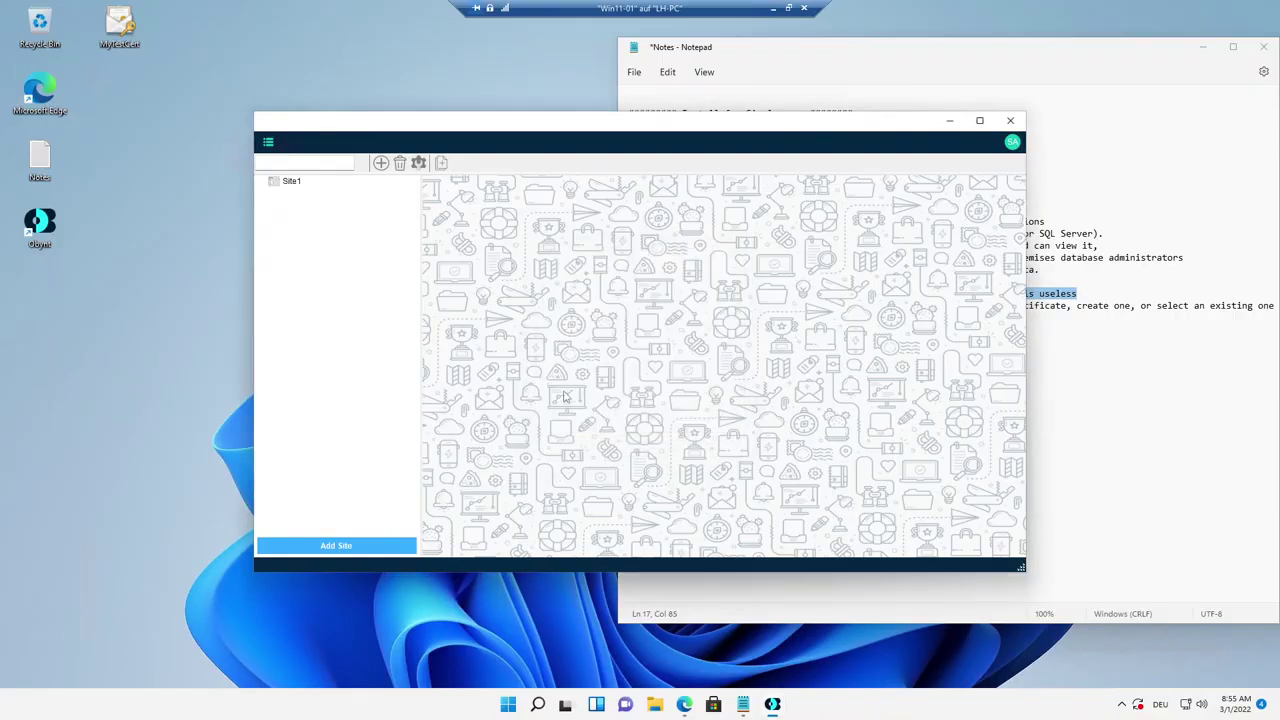
left_click(304, 183)
Highlight '6- Connect to Database.' in the notes, then bring Obynt back into view.
left_click_drag(525, 135, 114, 84)
left_click(754, 329)
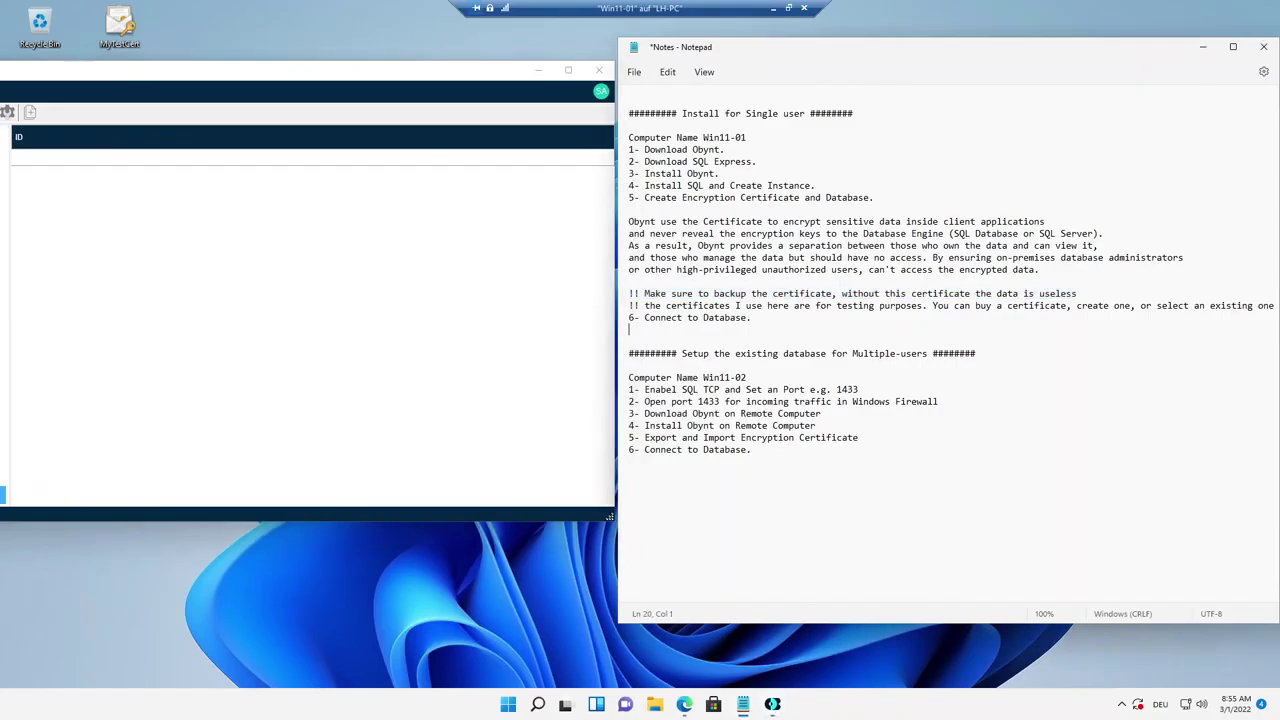
left_click_drag(752, 318, 629, 317)
left_click(640, 330)
left_click_drag(444, 76, 762, 88)
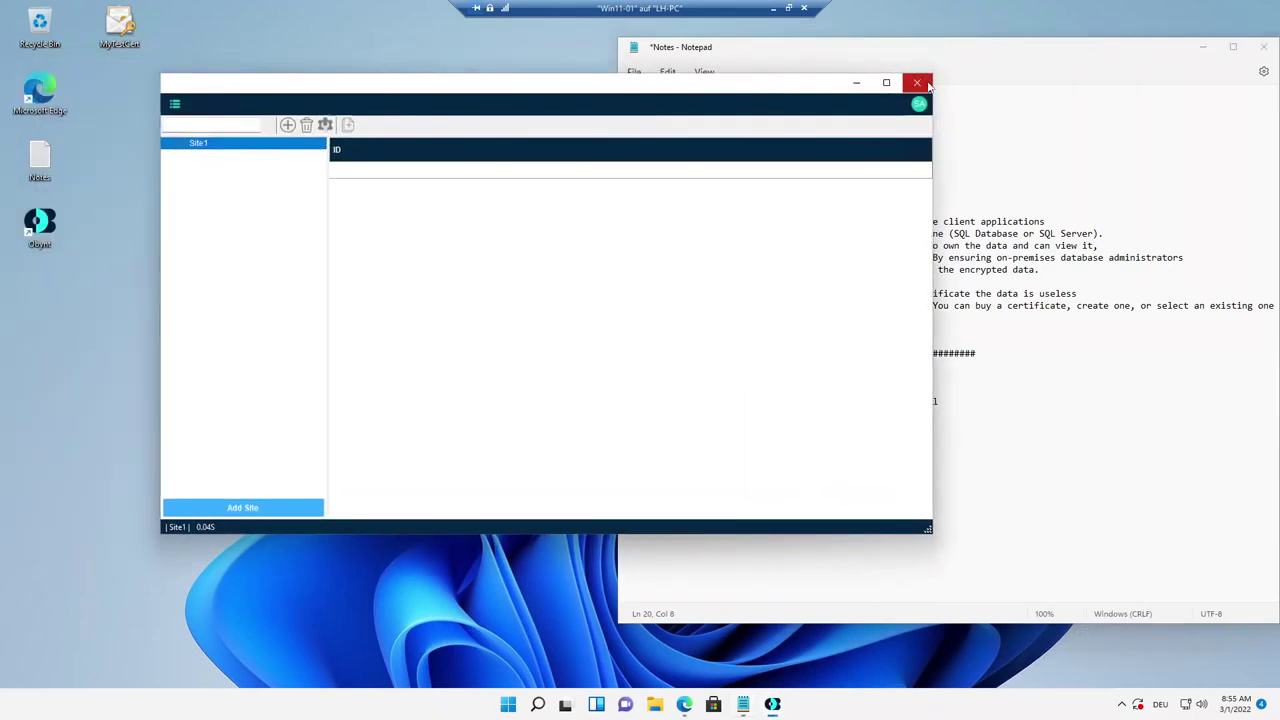
Close Obynt and highlight the multi-user heading and computer name Win11-02 in the notes.
left_click(917, 83)
left_click_drag(978, 54, 845, 59)
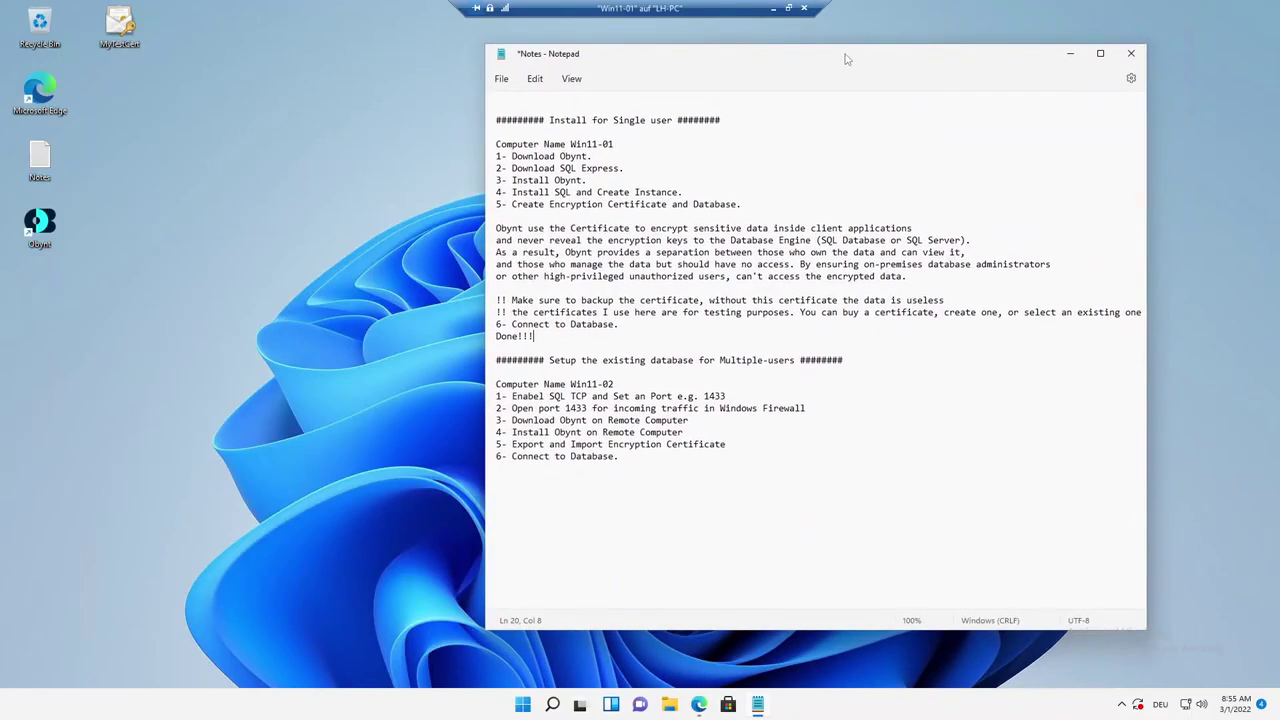
left_click(497, 348)
left_click_drag(549, 360, 780, 360)
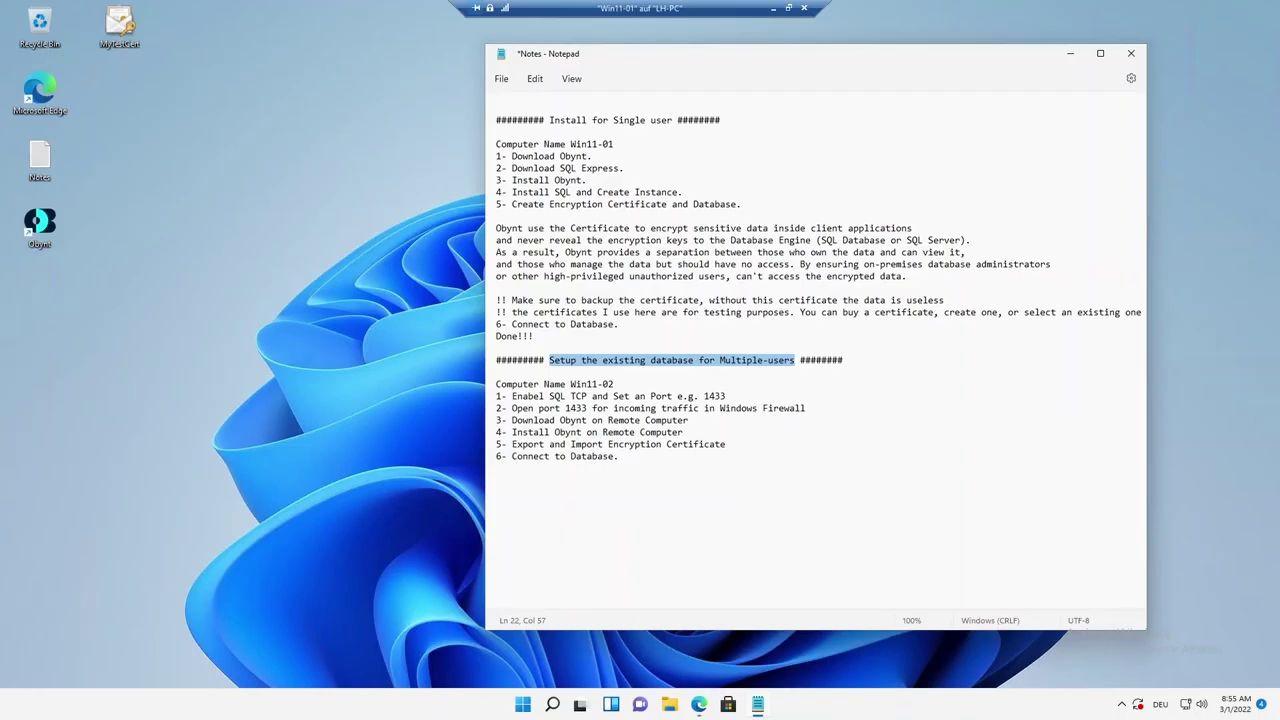
left_click_drag(614, 384, 496, 384)
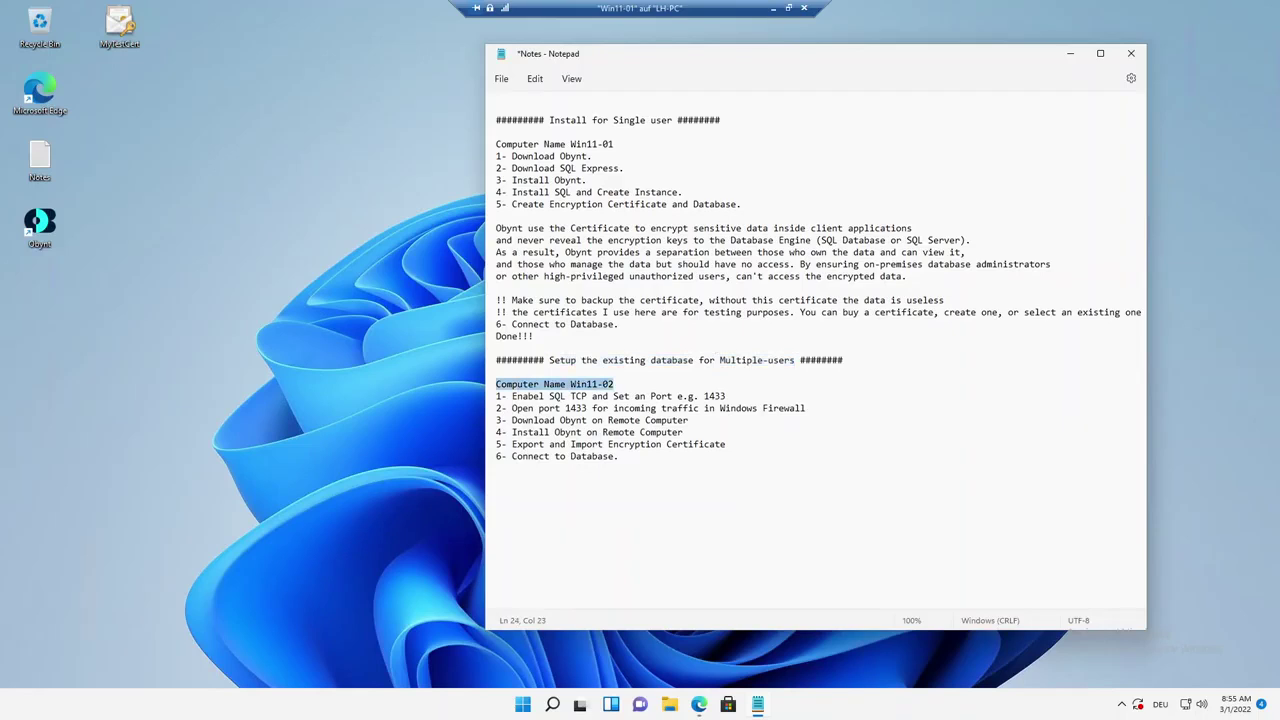
Leave full screen and connect to the Win11-02 virtual machine from Hyper-V Manager.
left_click(788, 8)
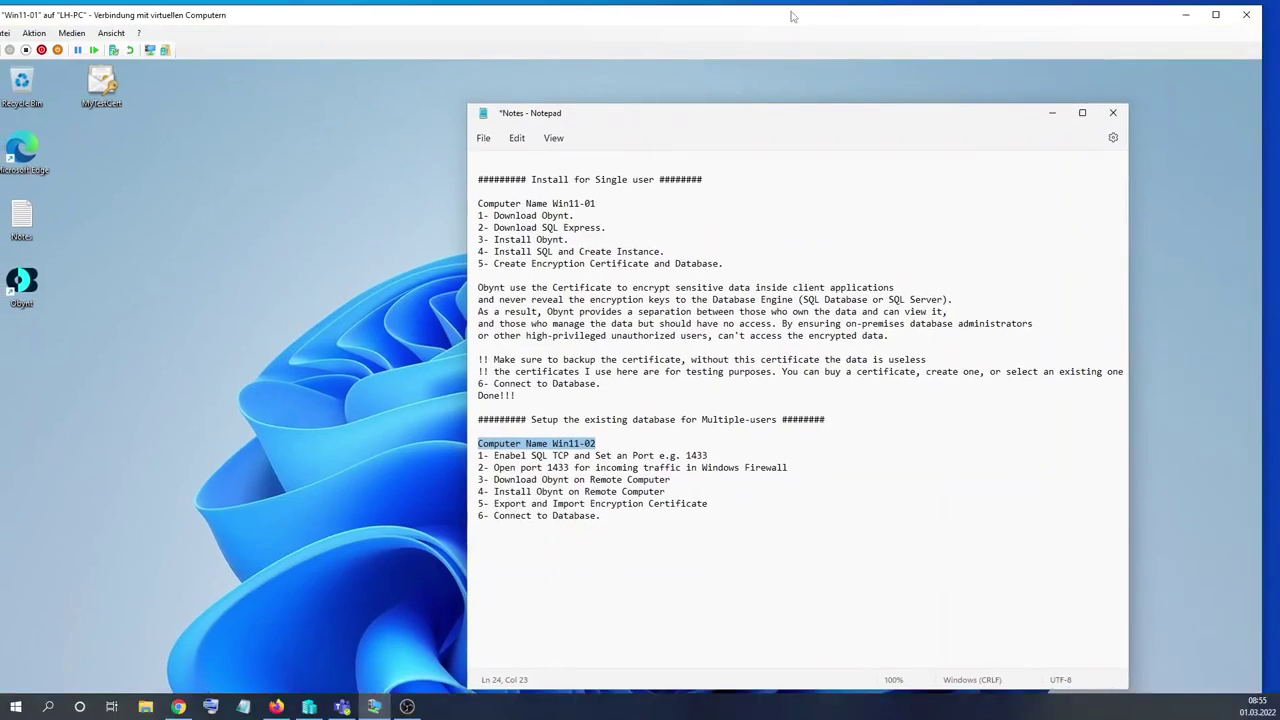
left_click_drag(762, 25, 808, 228)
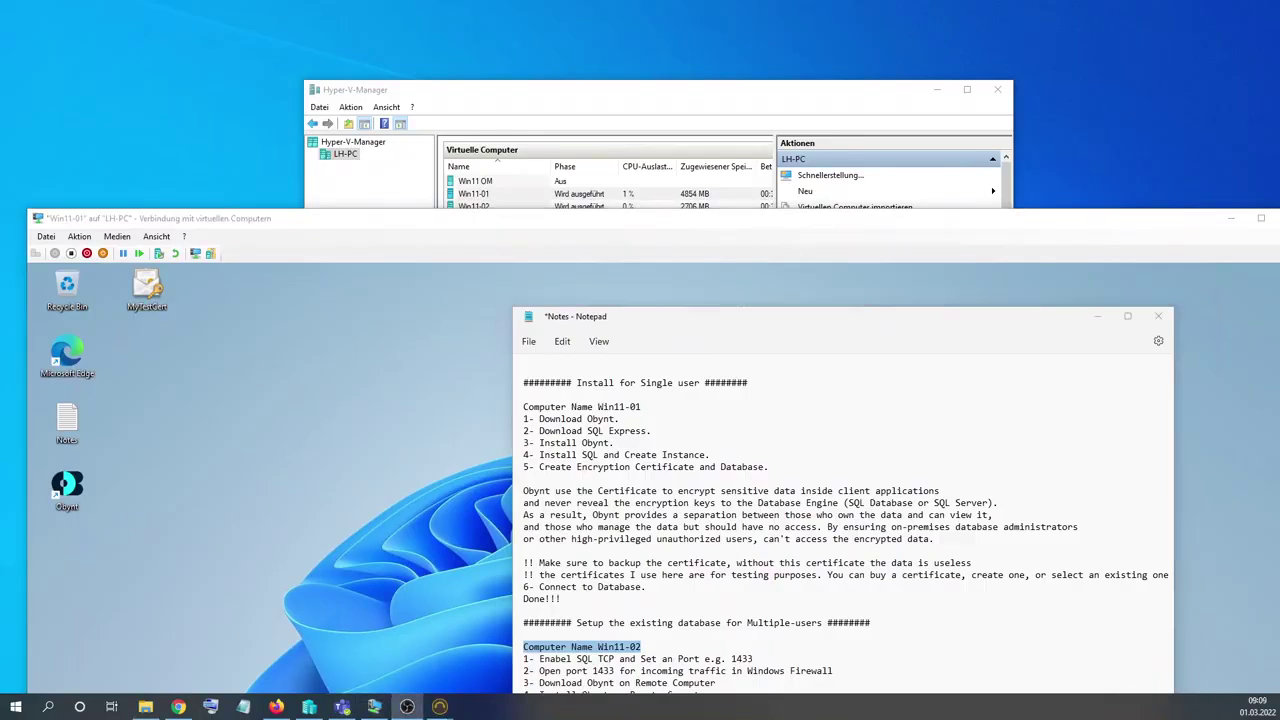
left_click(545, 207)
right_click(545, 207)
left_click(560, 215)
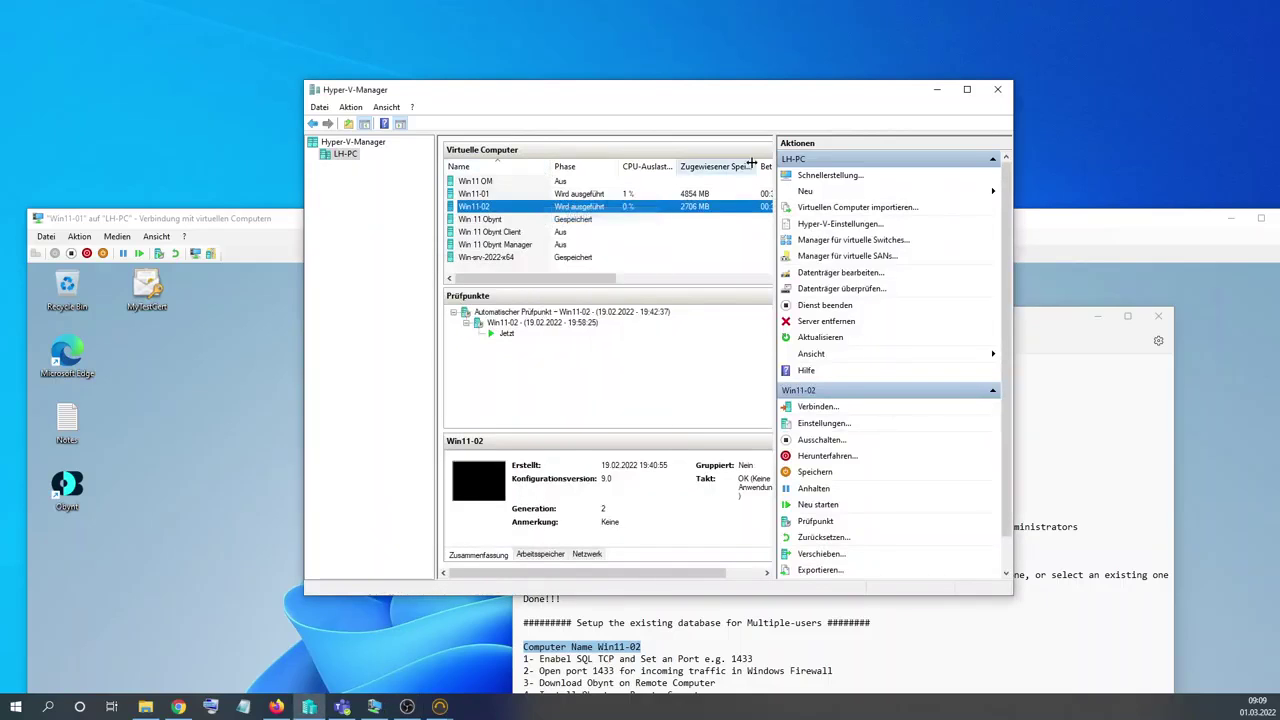
left_click(937, 89)
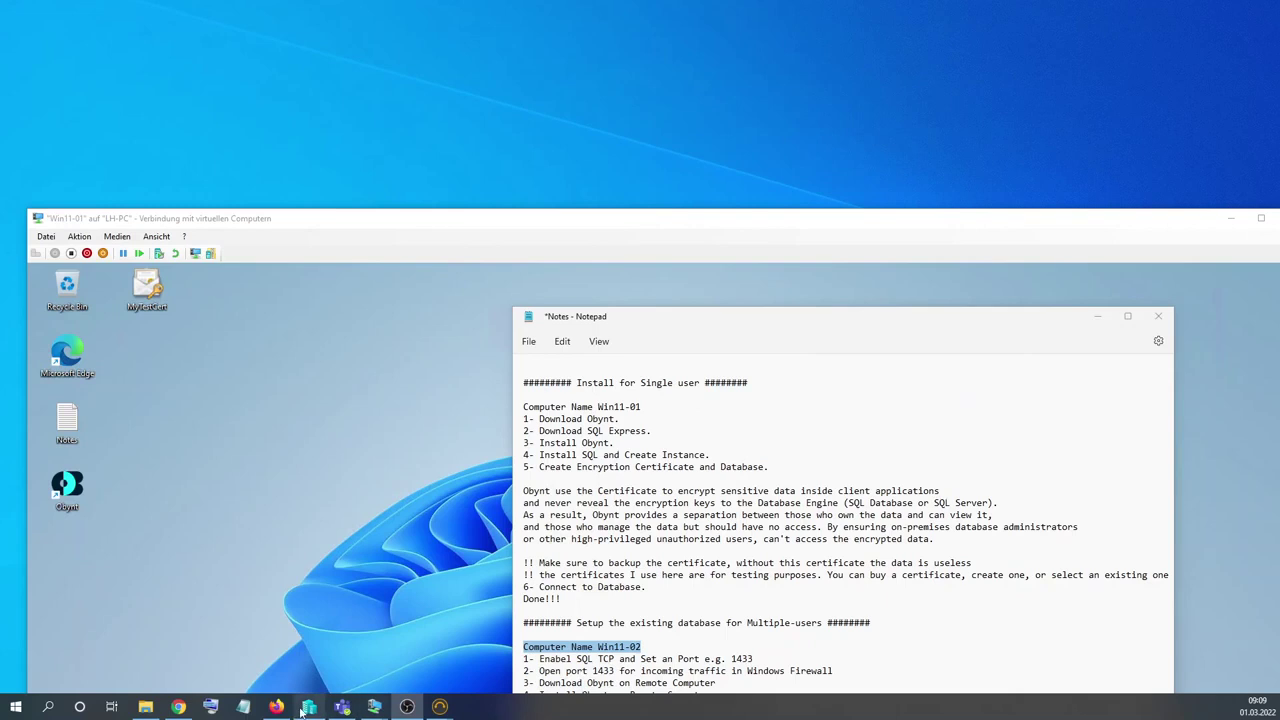
Move the Win11-02 window aside and return Win11-01 to full screen.
mouse_move(373, 707)
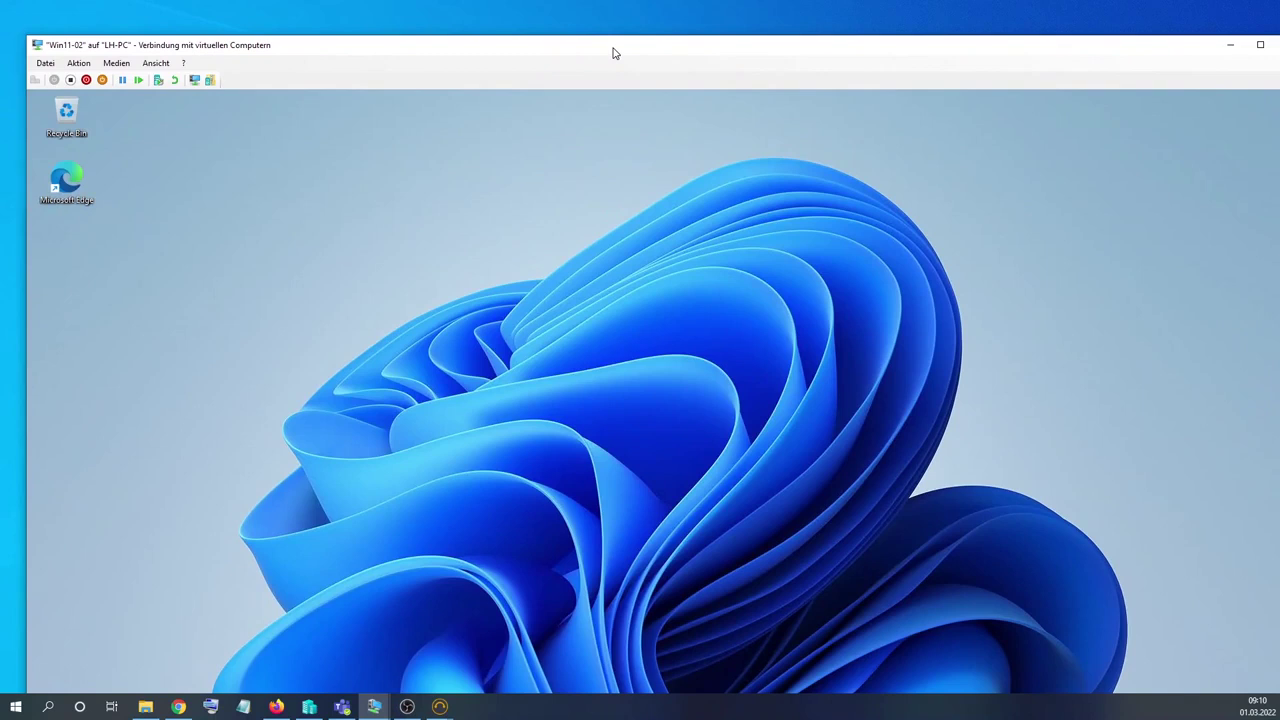
left_click_drag(611, 51, 577, 54)
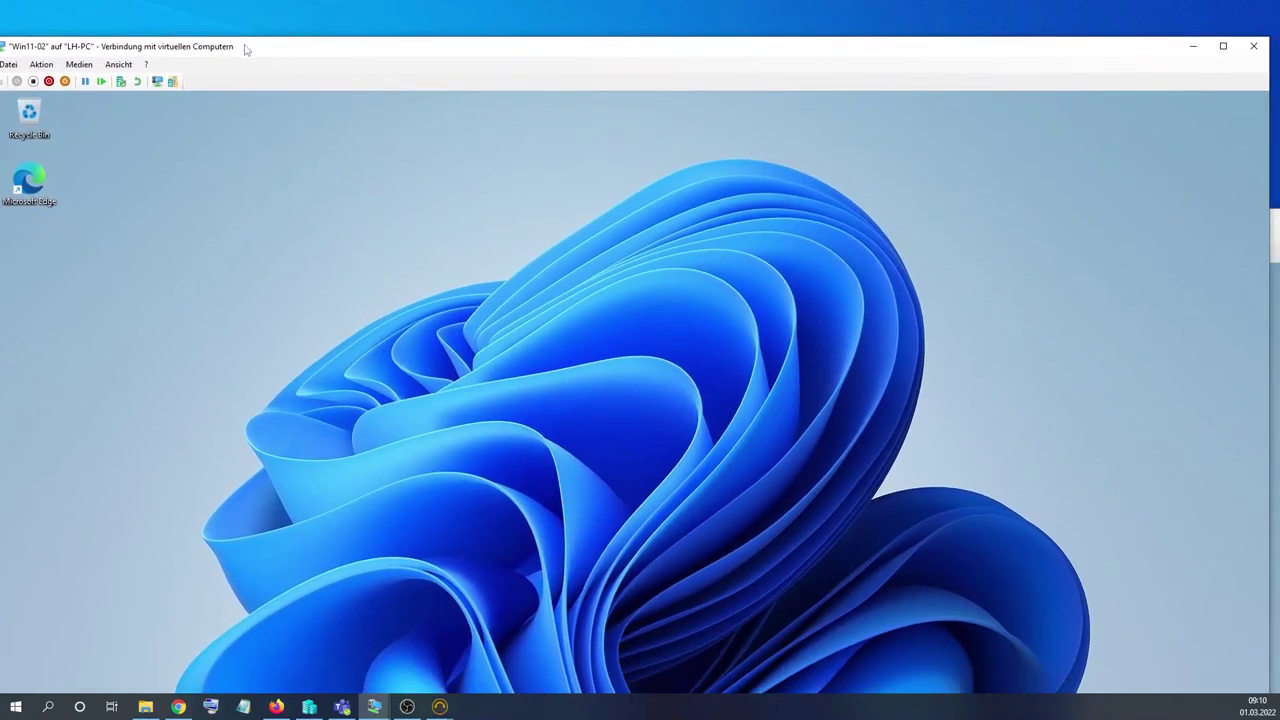
left_click_drag(136, 50, 148, 33)
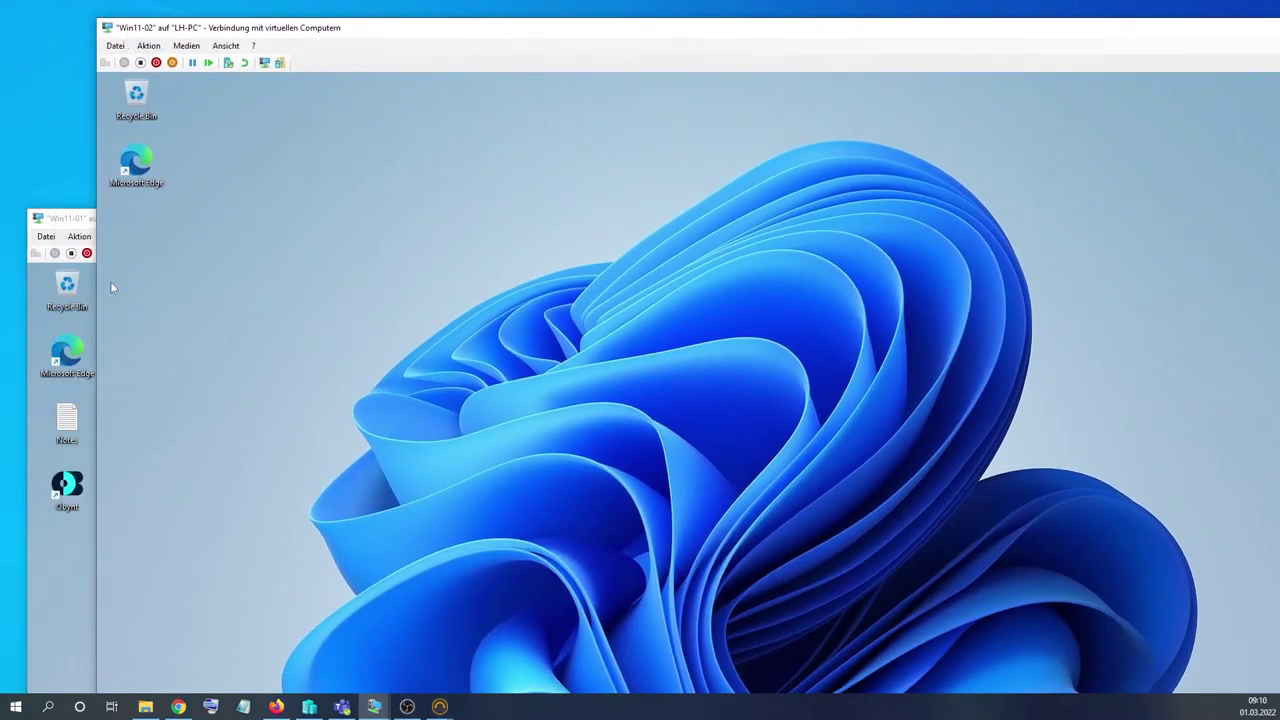
left_click(53, 586)
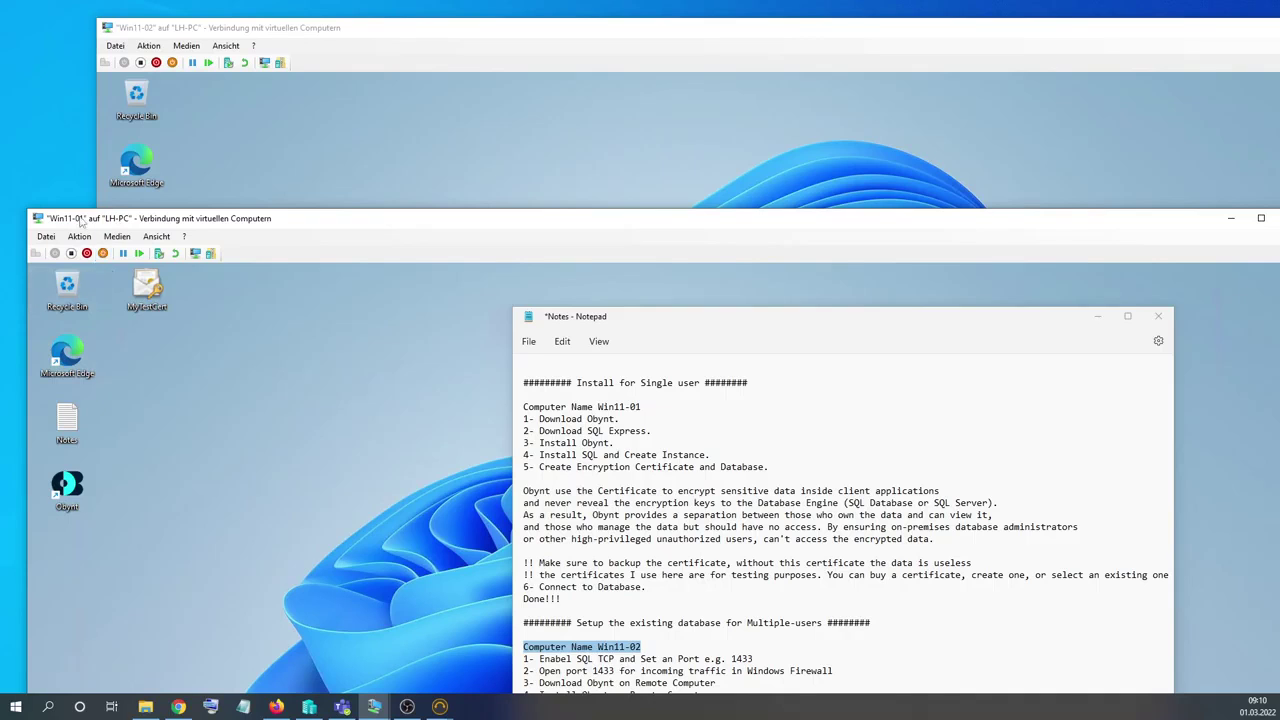
left_click_drag(242, 221, 236, 18)
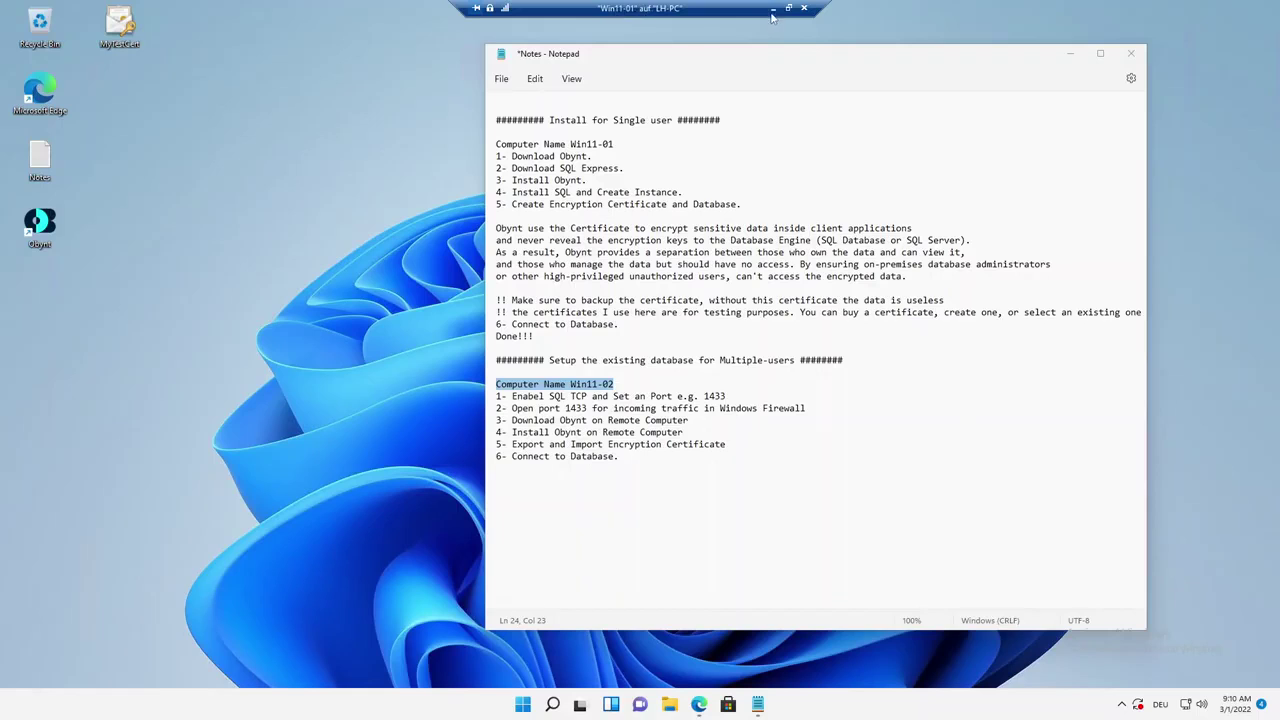
Complete Edge's first-run setup without signing in, importing data, or personalisation.
left_click(789, 8)
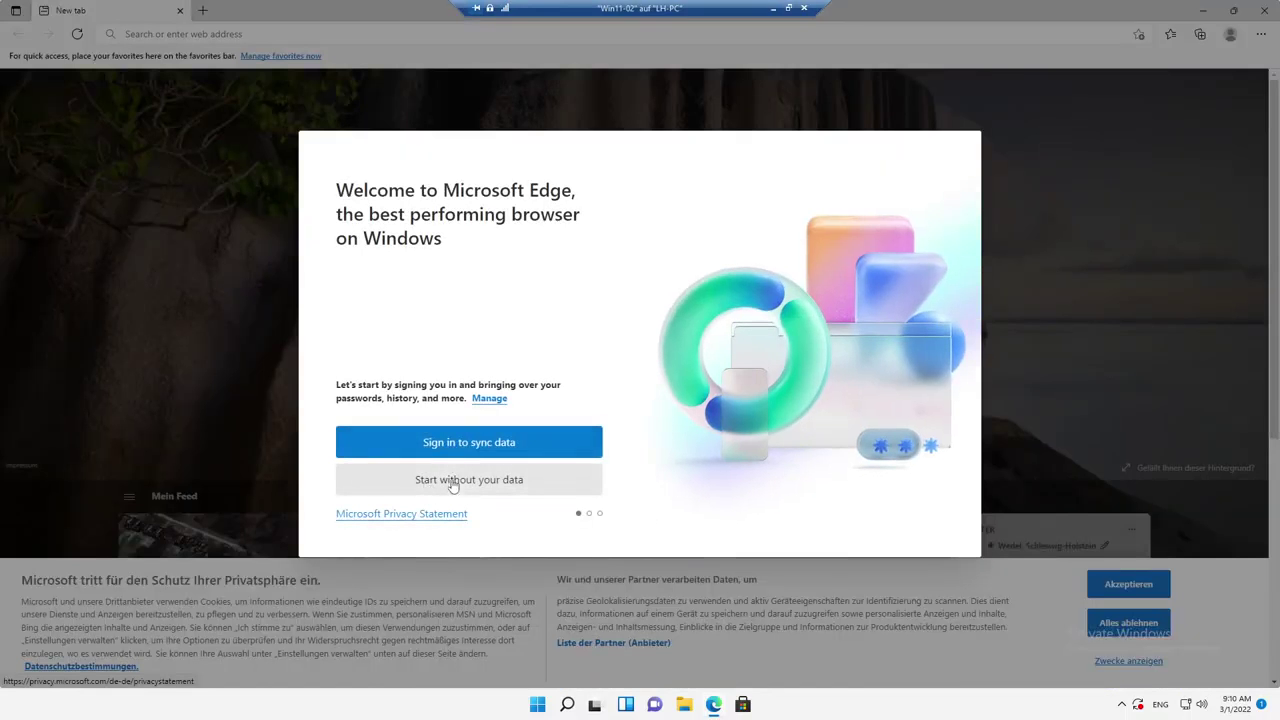
left_click(450, 482)
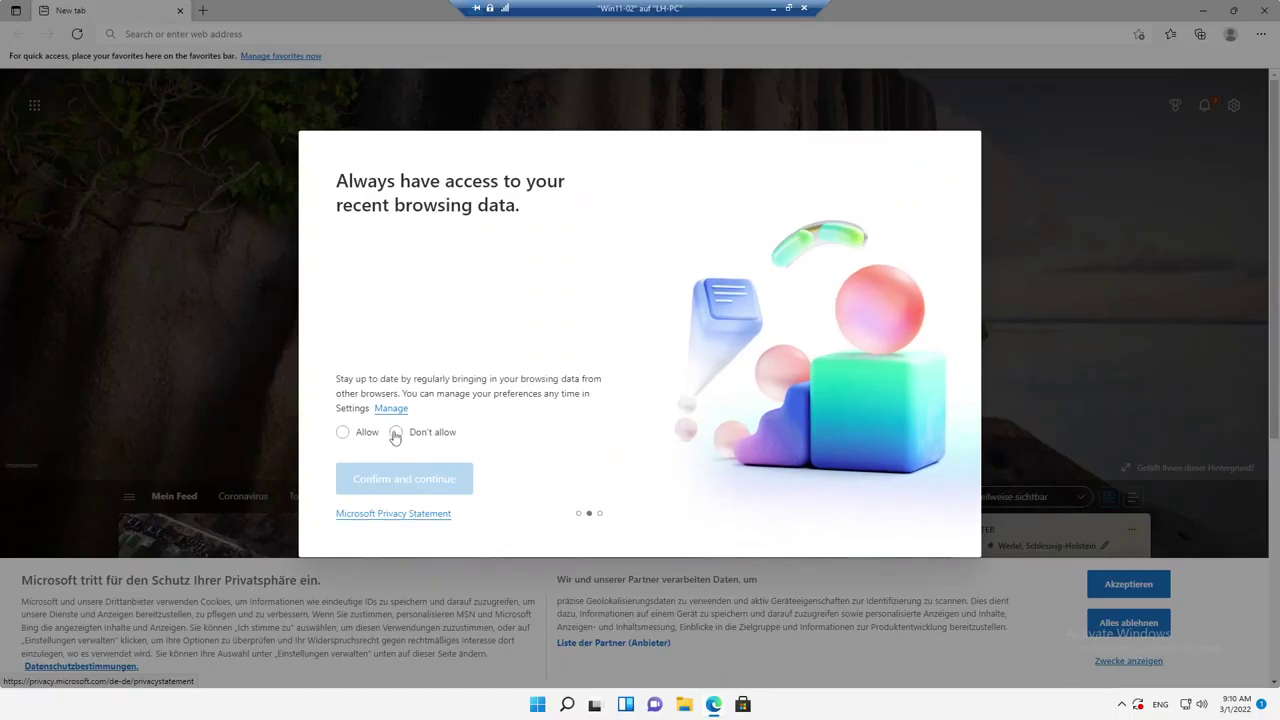
left_click(396, 432)
left_click(402, 479)
left_click(398, 438)
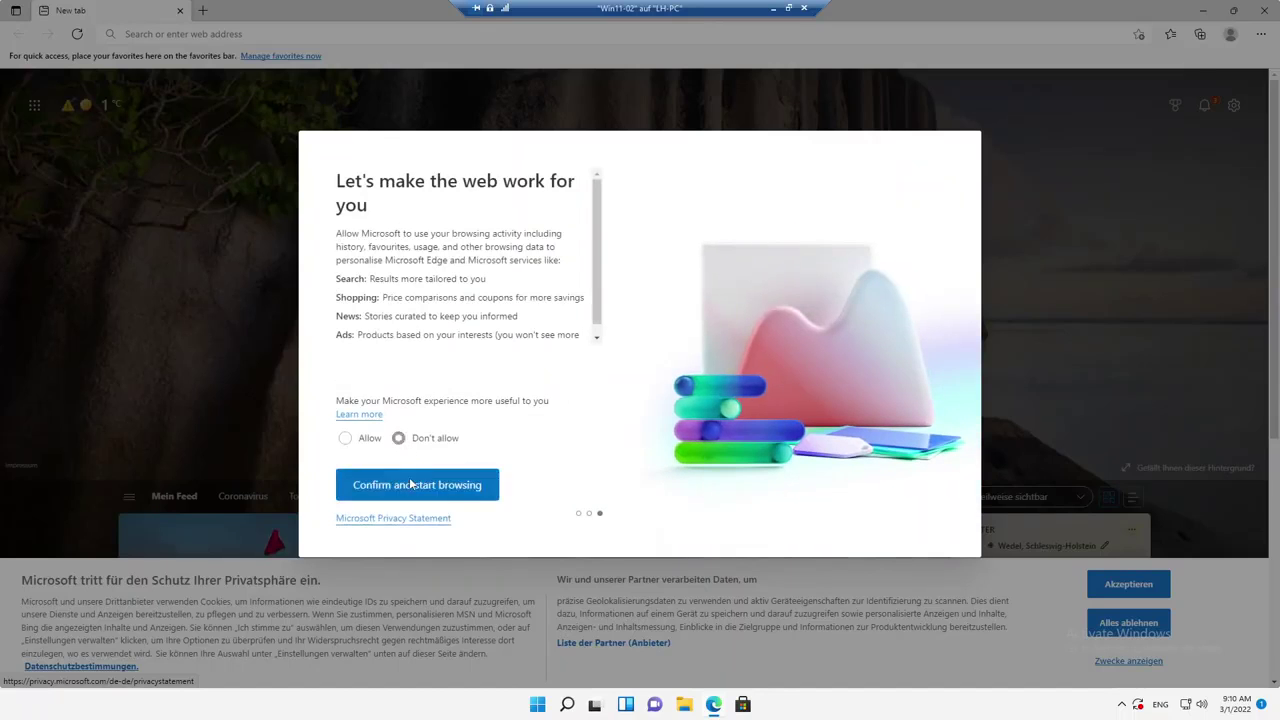
left_click(412, 482)
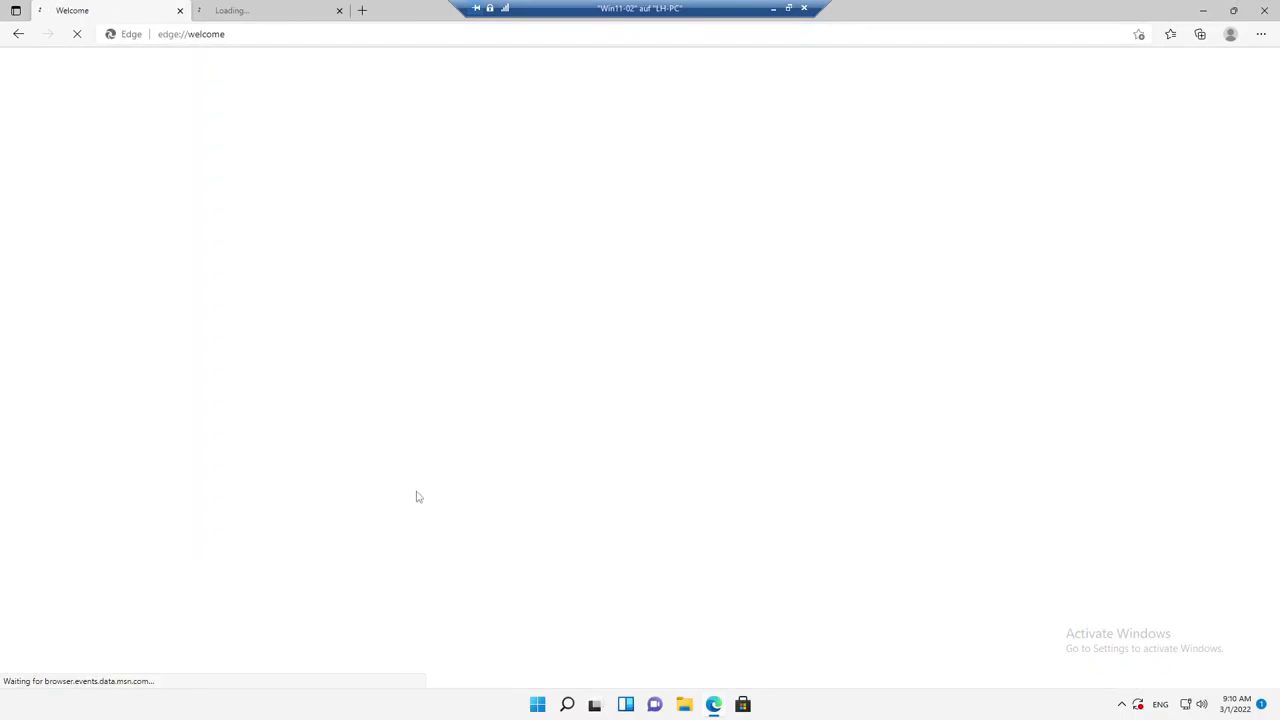
Browse to obynt.com in a new tab.
left_click(362, 10)
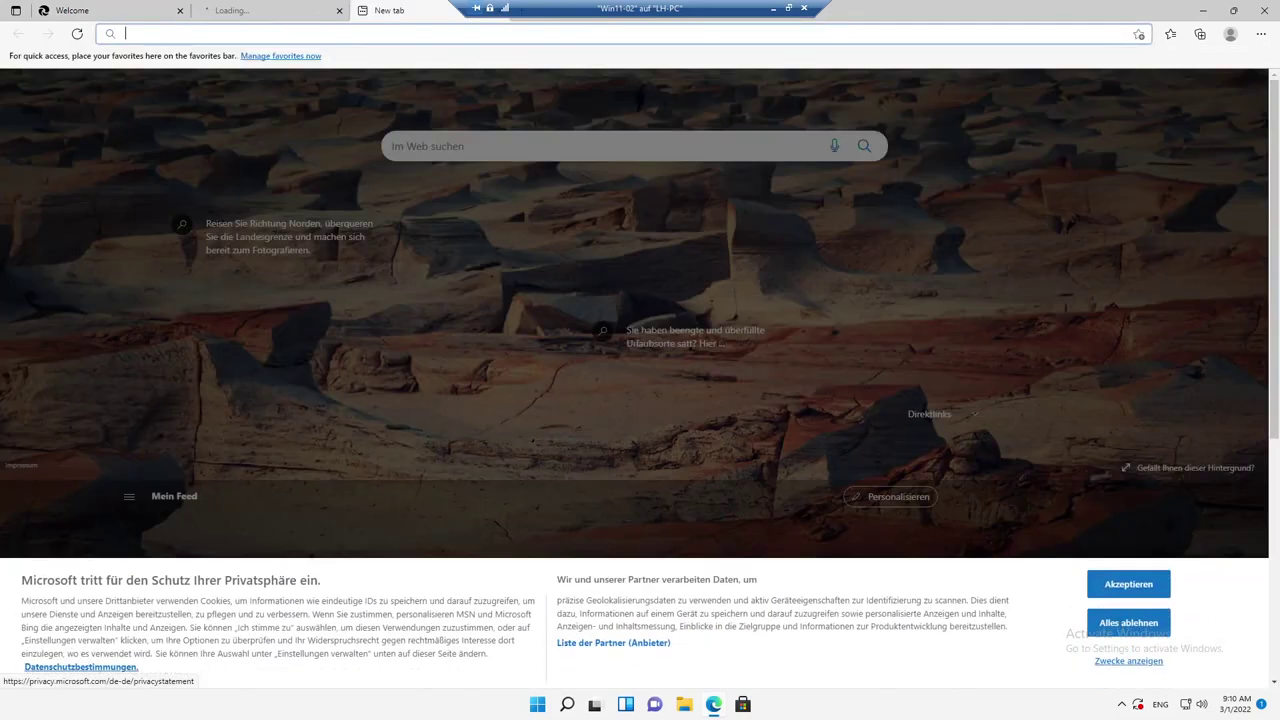
type("o")
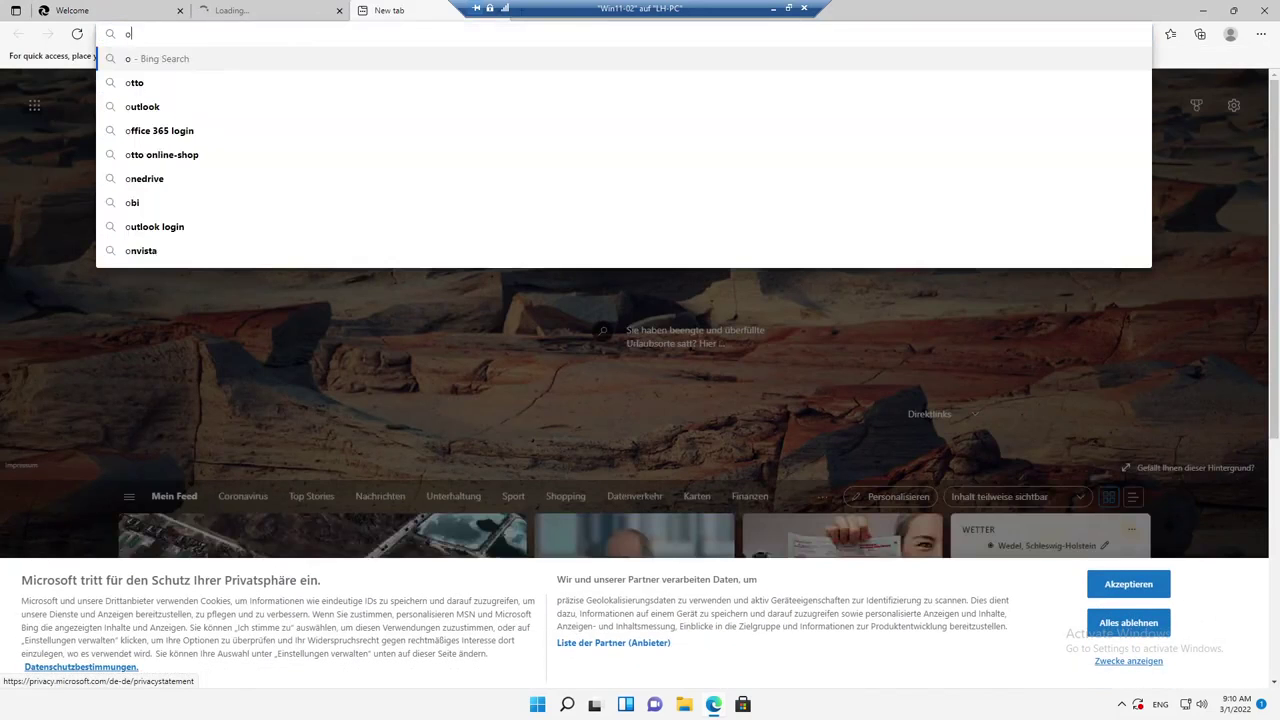
key("alt+shift")
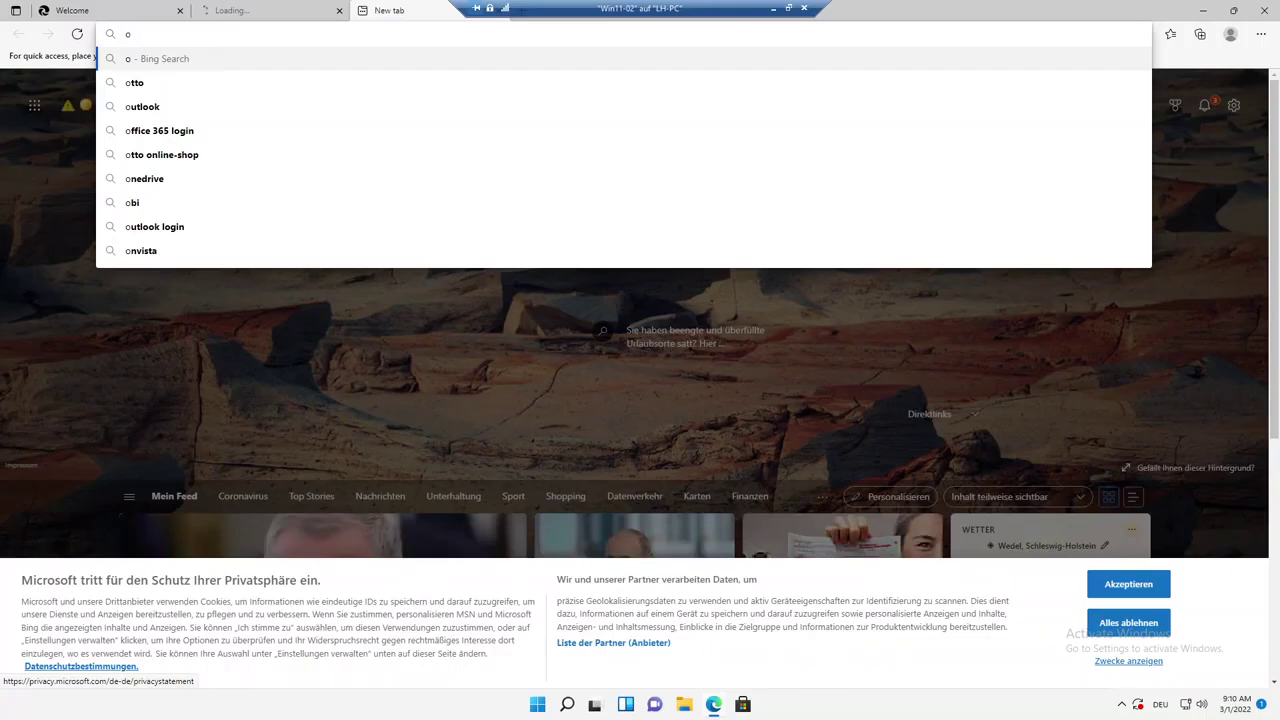
type("byne")
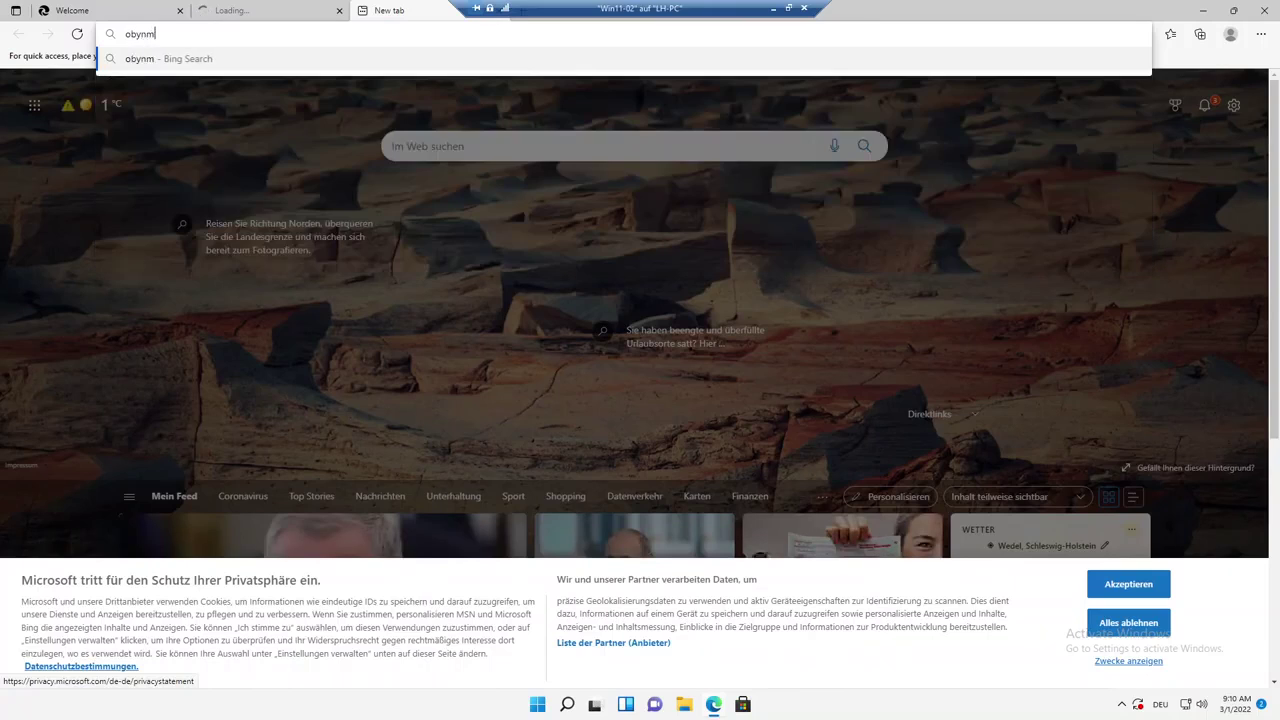
key("BackSpace")
type("t.com")
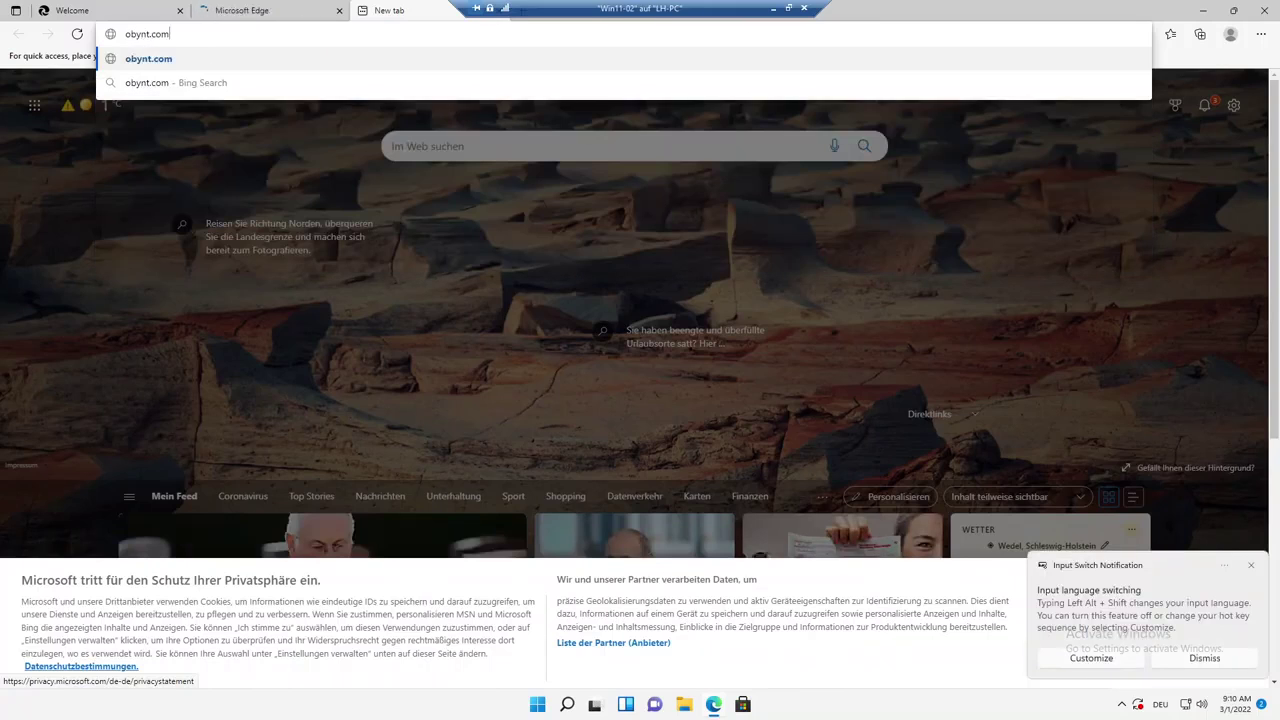
key("Return")
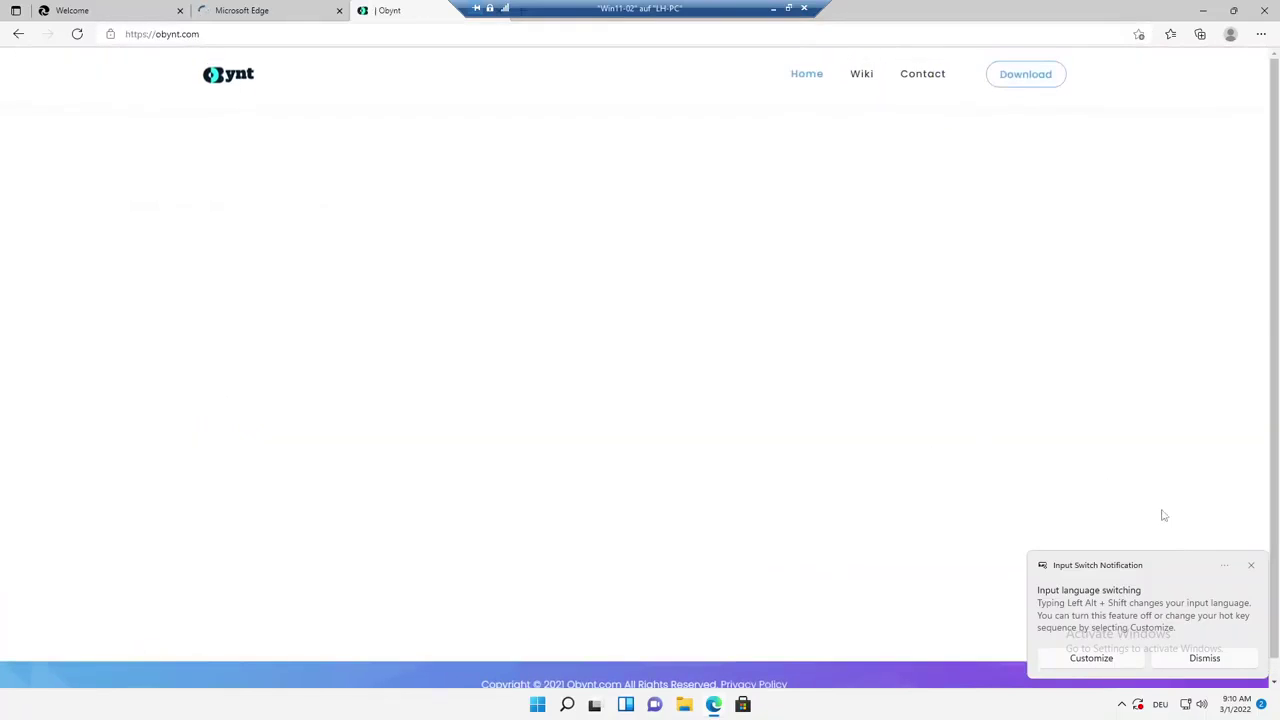
left_click(1250, 566)
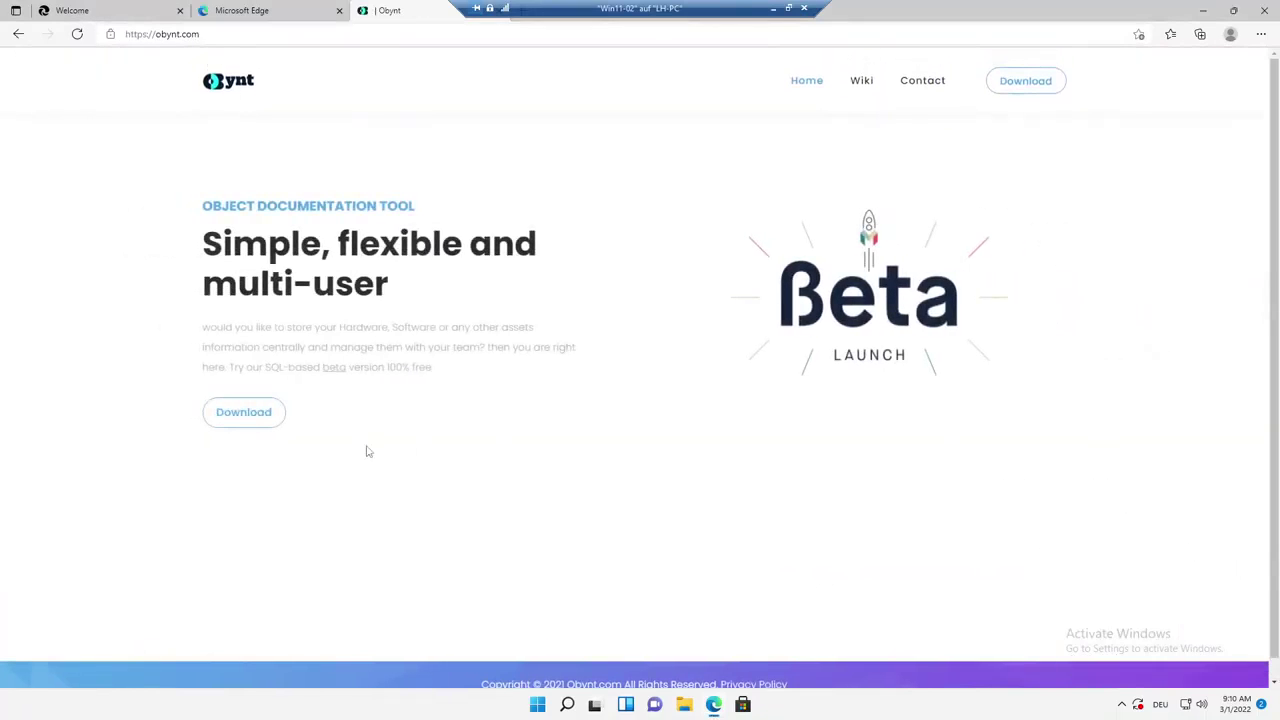
Download the Obynt client installer Obynt_Client_Setup.msi and close the Welcome tab.
left_click(252, 420)
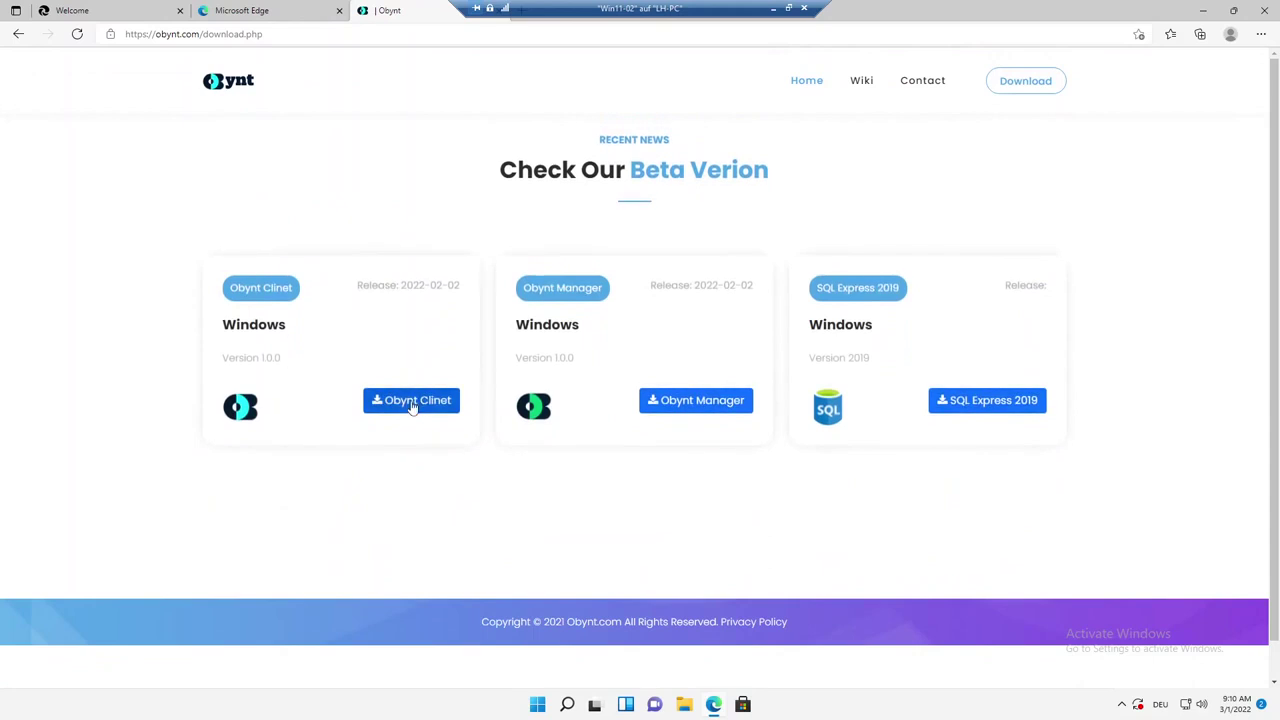
left_click(421, 402)
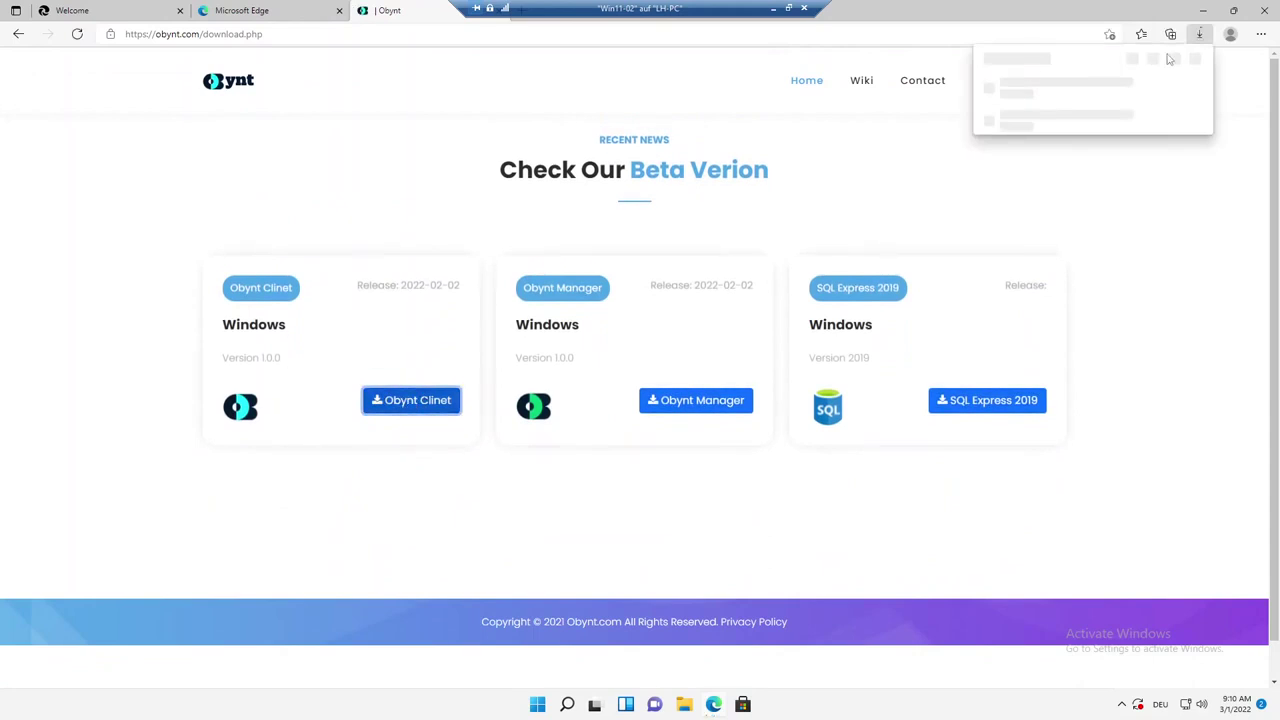
mouse_move(1146, 83)
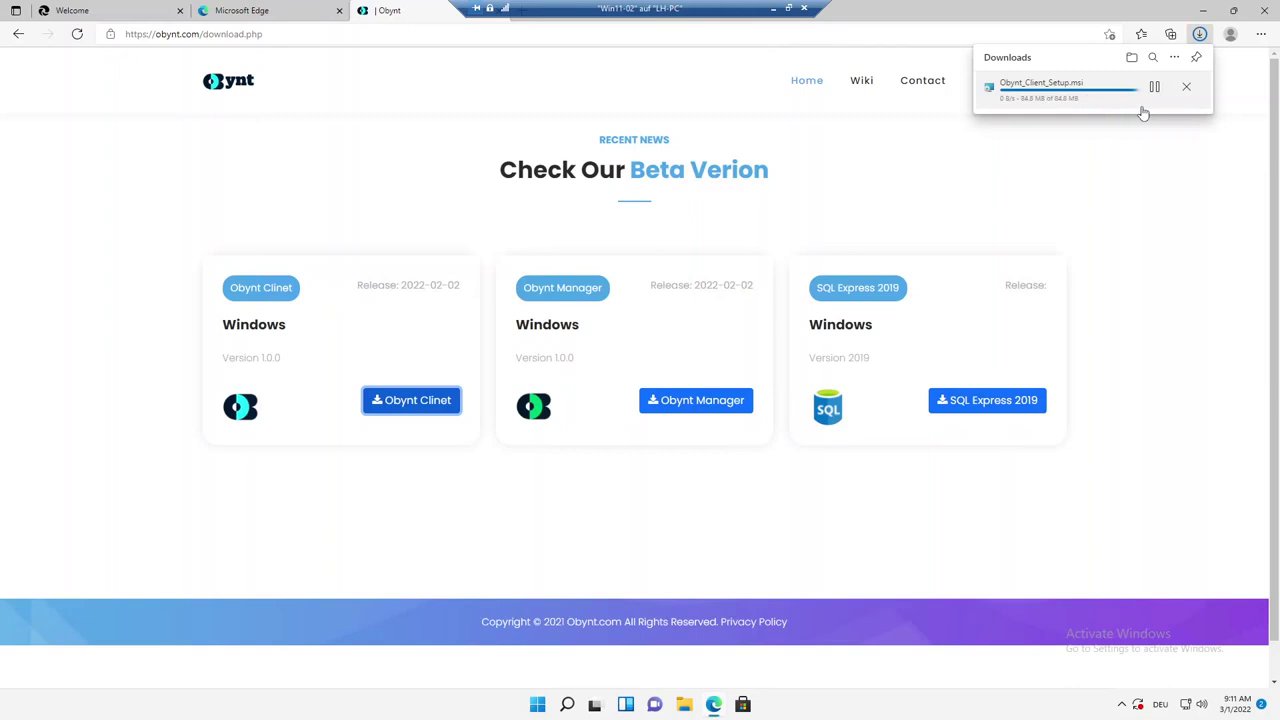
left_click(179, 11)
Close Edge and run Obynt_Client_Setup from the Downloads folder.
left_click(179, 11)
left_click(179, 11)
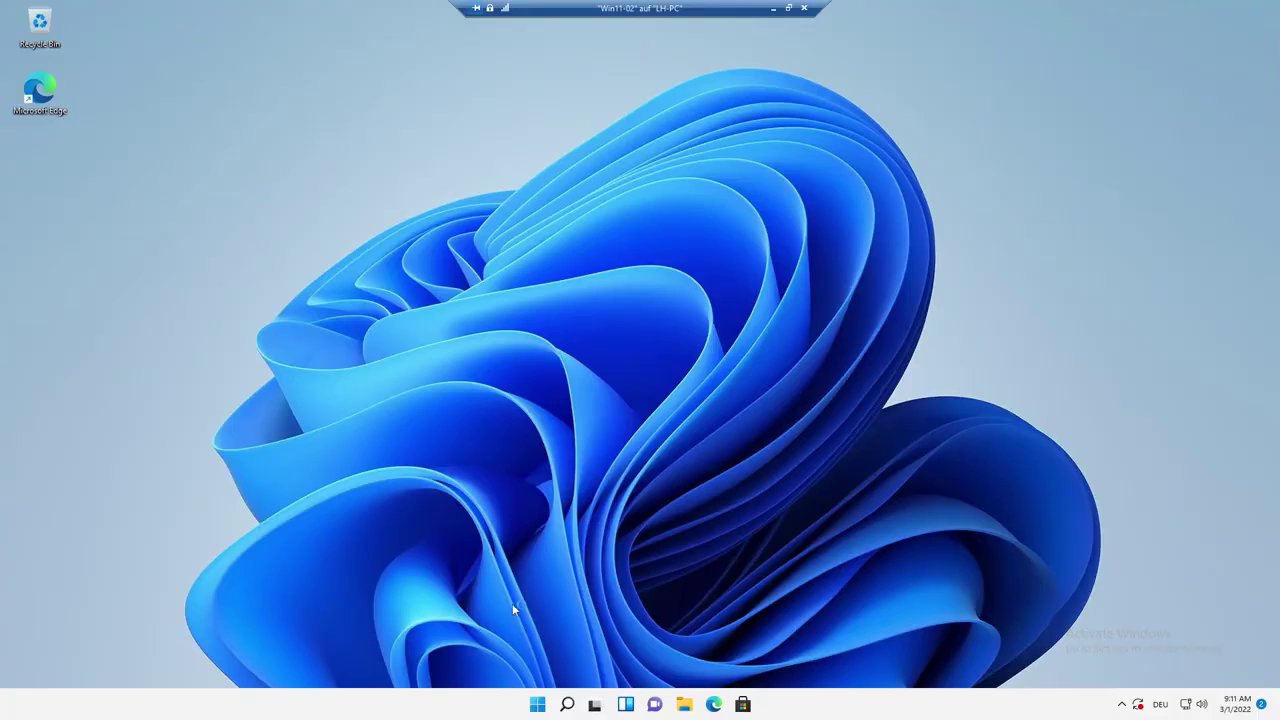
left_click(684, 704)
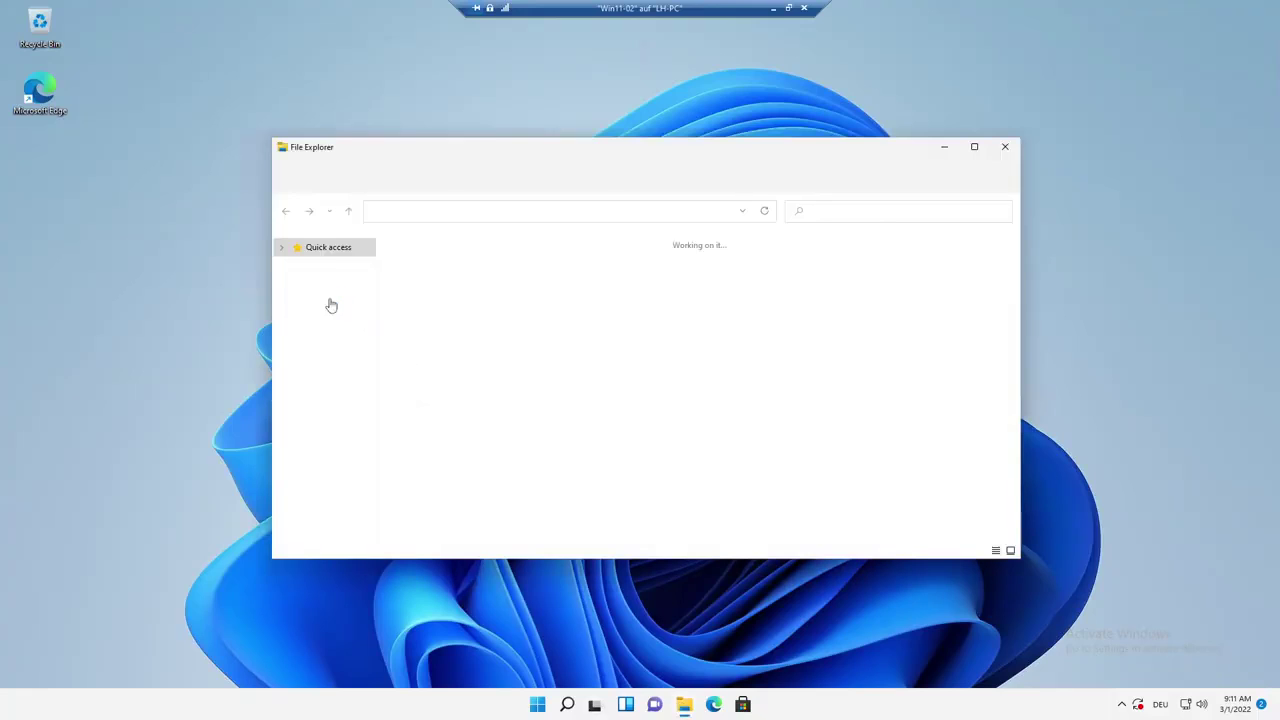
left_click(324, 289)
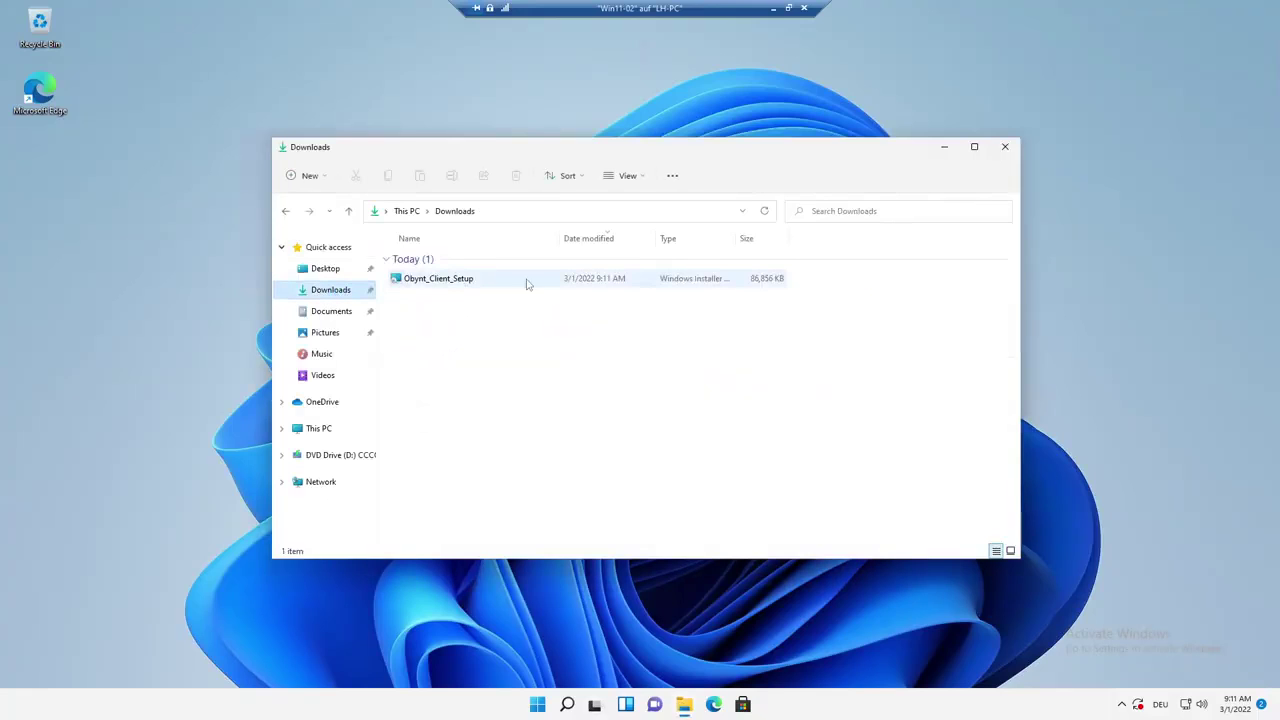
double_click(446, 283)
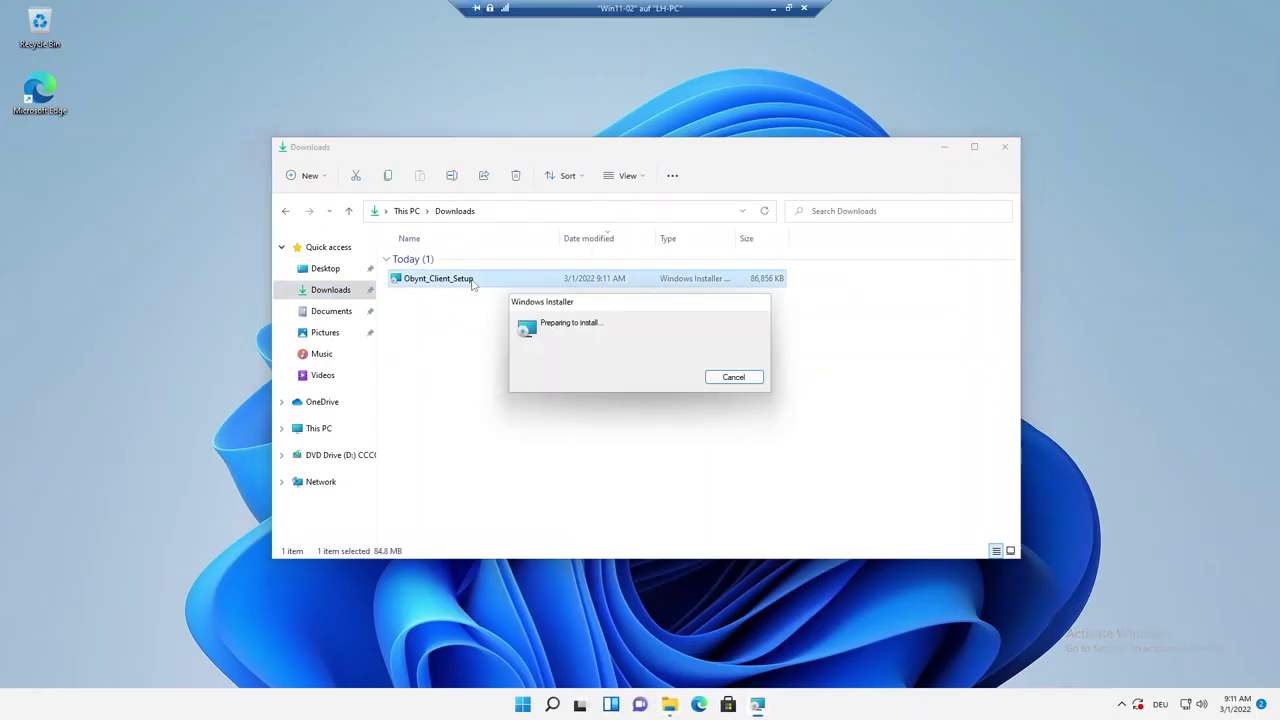
Accept the license, install to the default folder, and finish with Obynt launching.
left_click(708, 454)
left_click(497, 423)
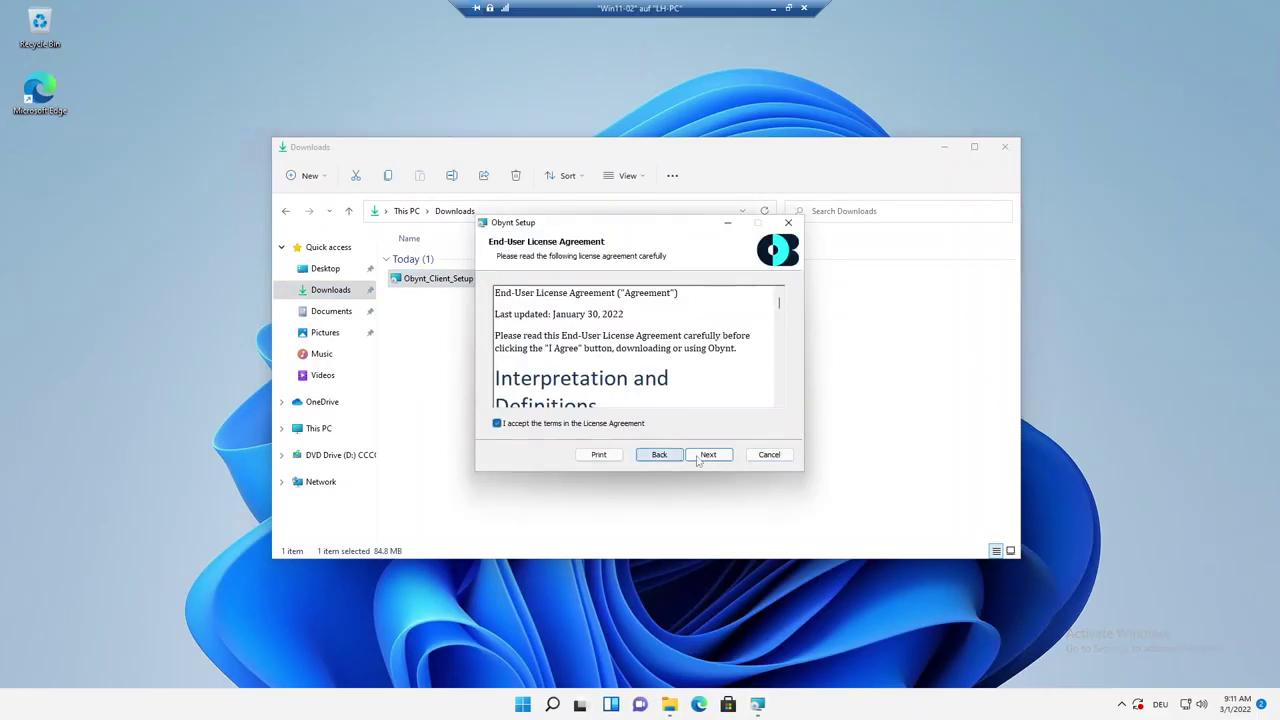
left_click(710, 456)
left_click(710, 456)
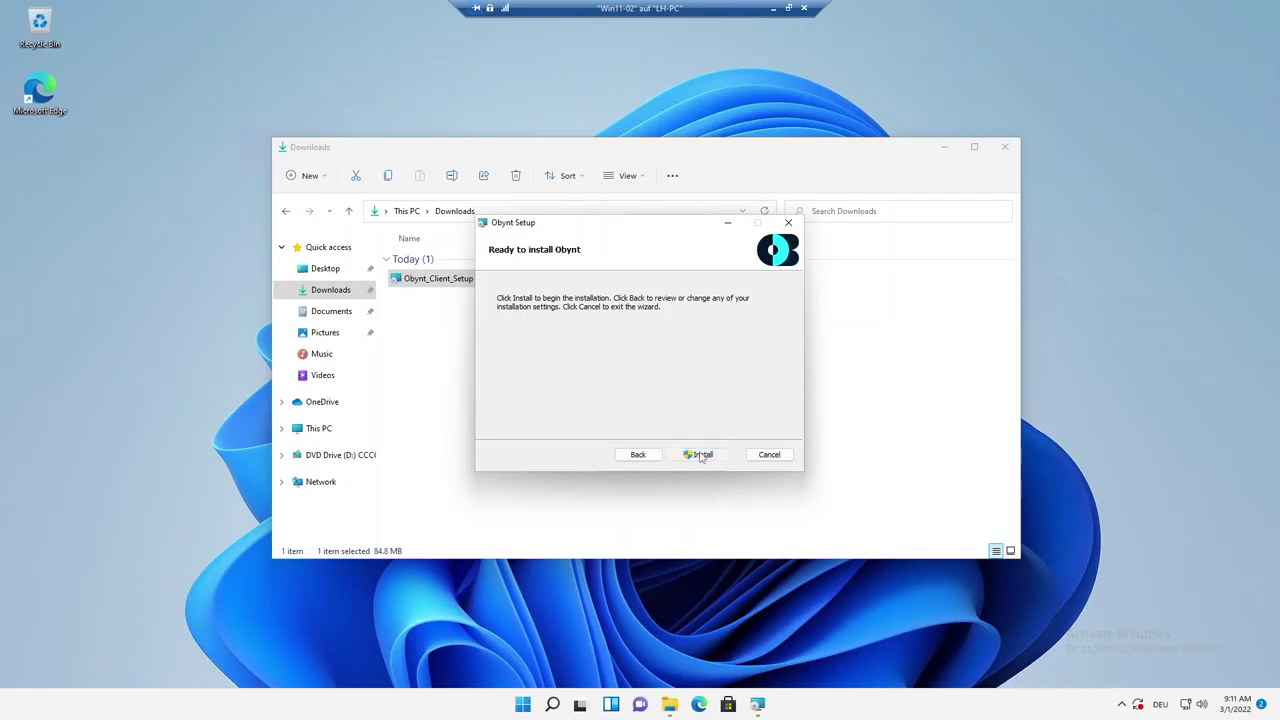
left_click(700, 455)
left_click(588, 460)
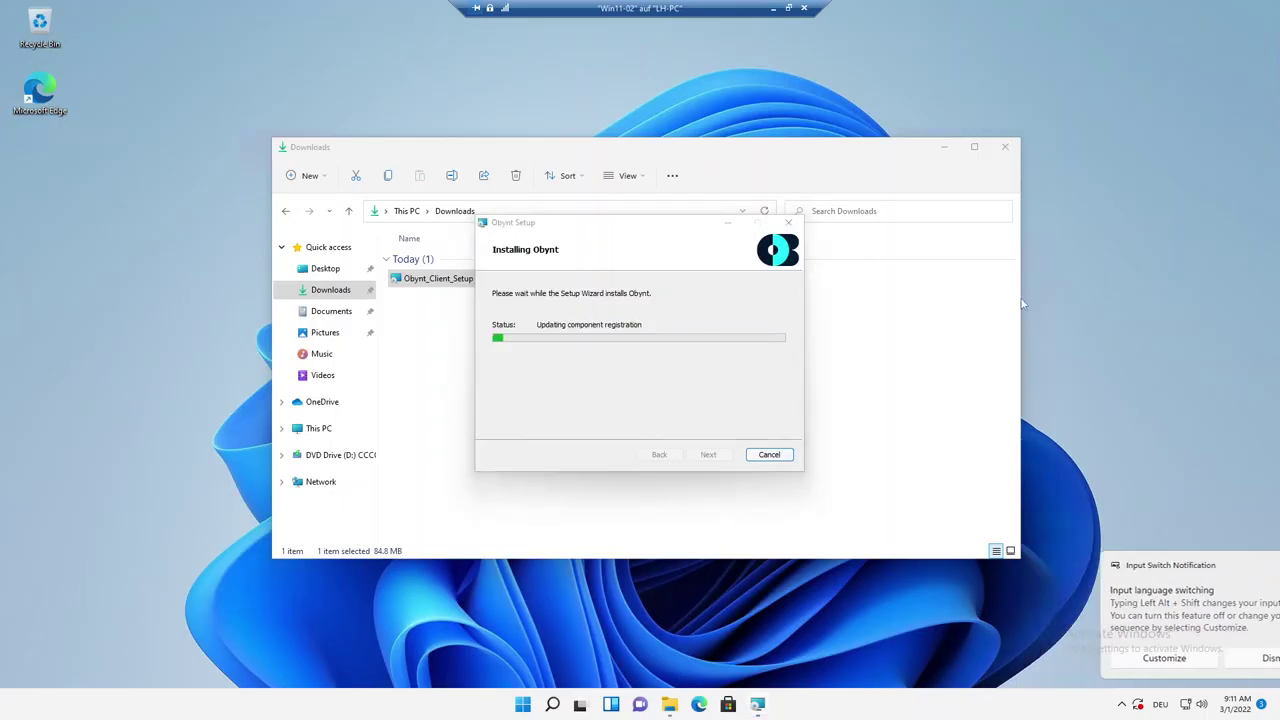
left_click(1005, 147)
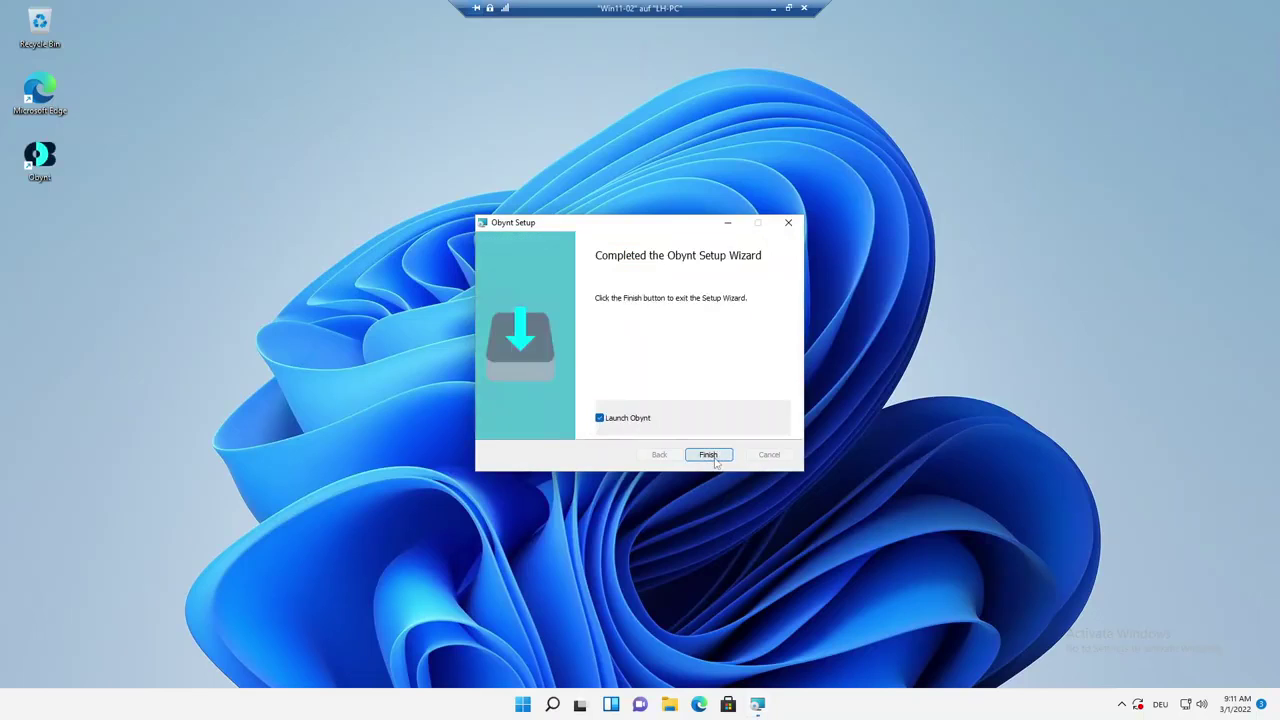
left_click(708, 454)
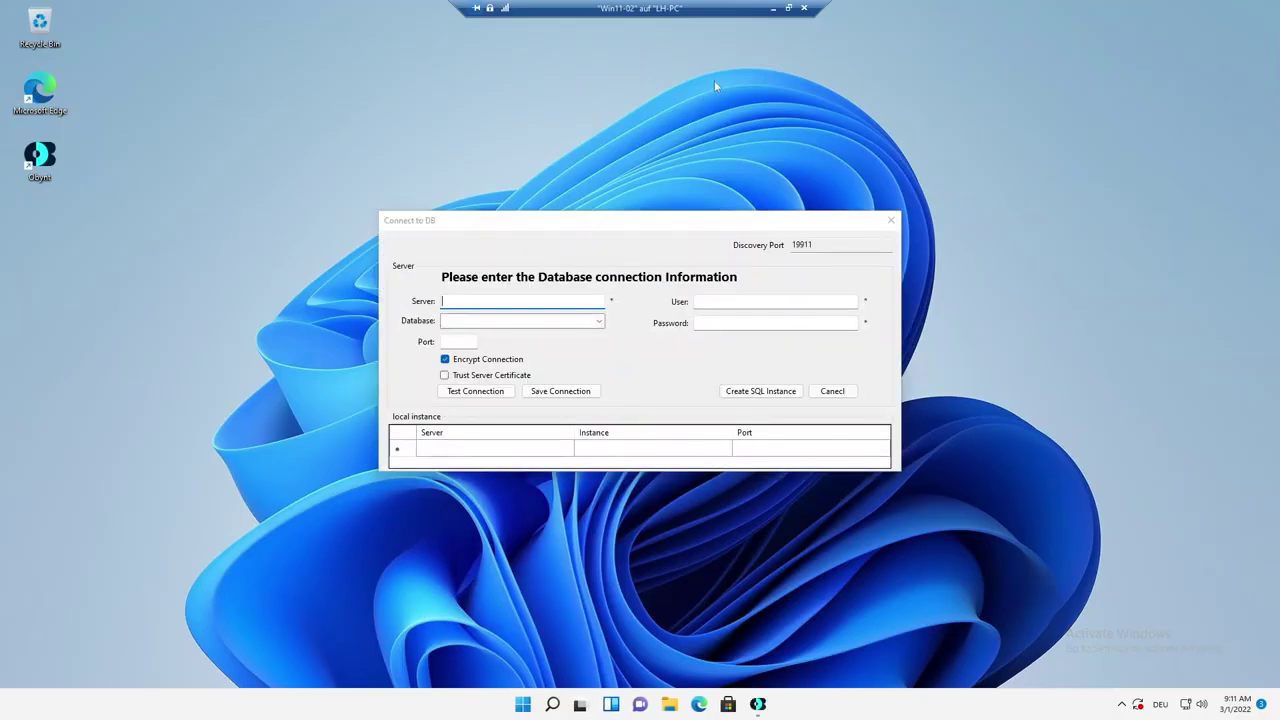
Take Win11-02 out of full screen, nudge its window right, and switch to Win11-01.
left_click(787, 8)
left_click_drag(589, 34, 650, 35)
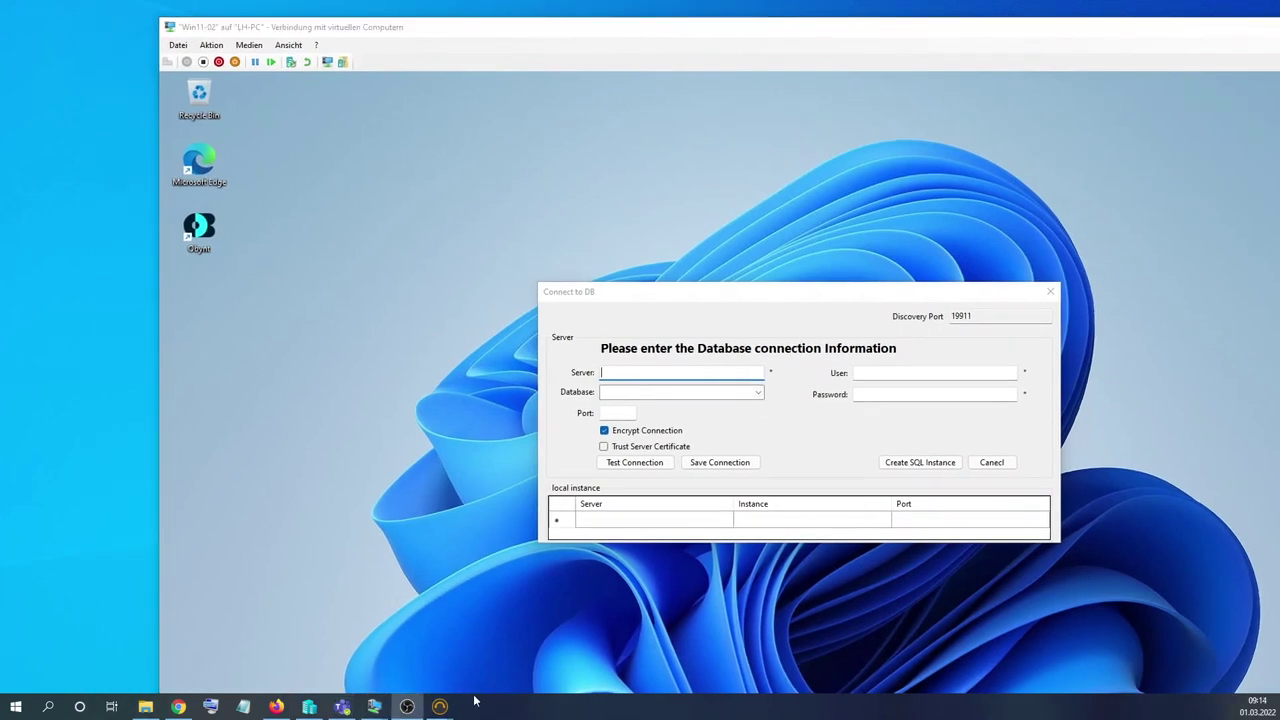
mouse_move(374, 706)
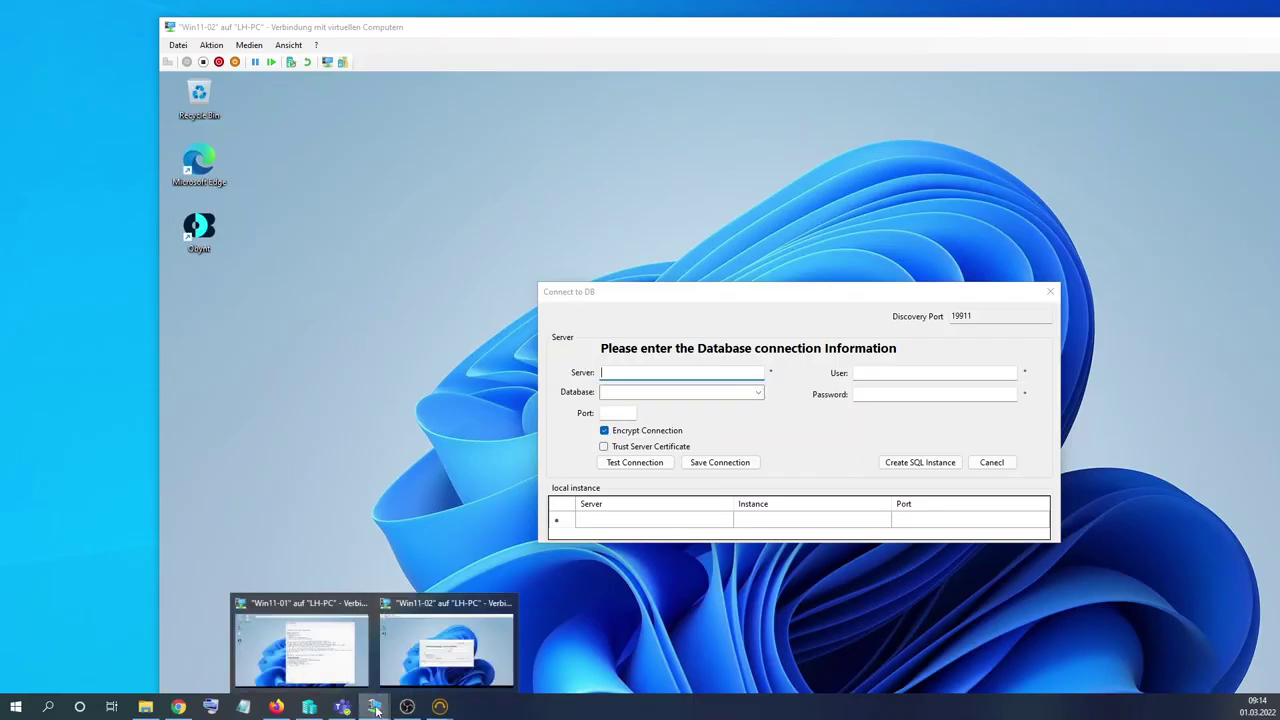
left_click(290, 646)
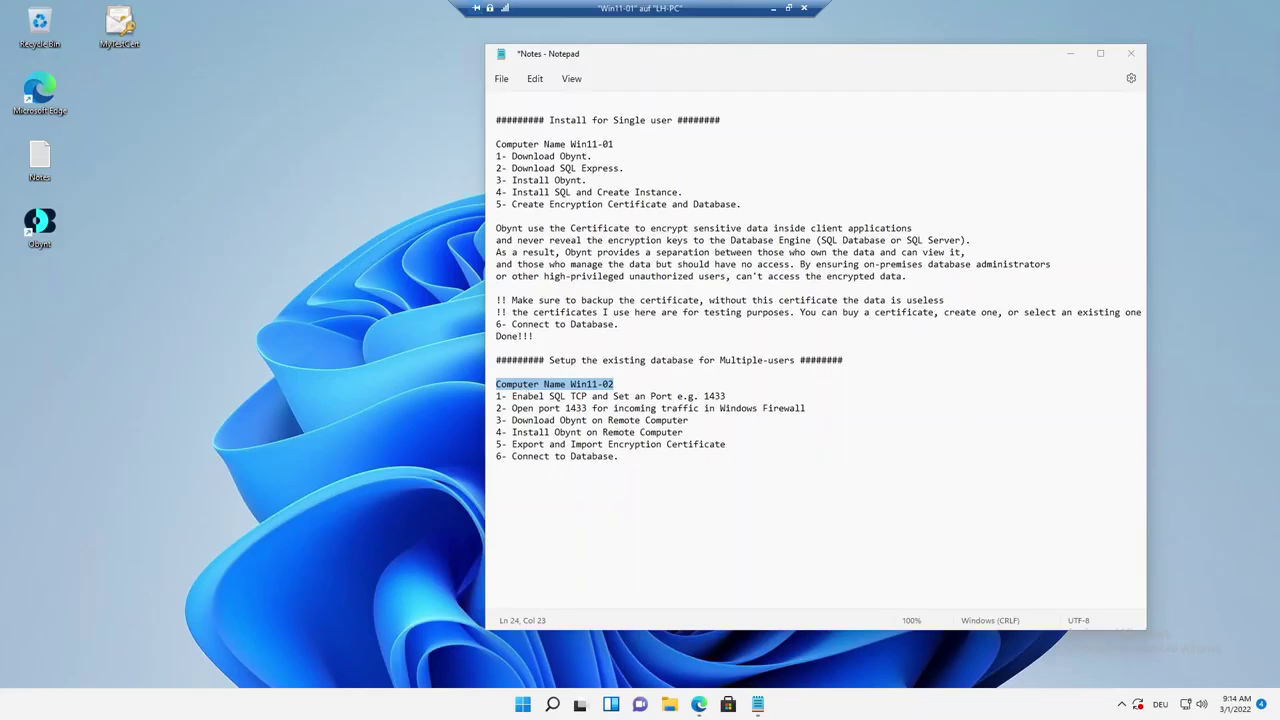
Highlight the note line about enabling SQL TCP on port 1433 and move the notes window.
left_click(513, 396)
left_click_drag(512, 396, 721, 396)
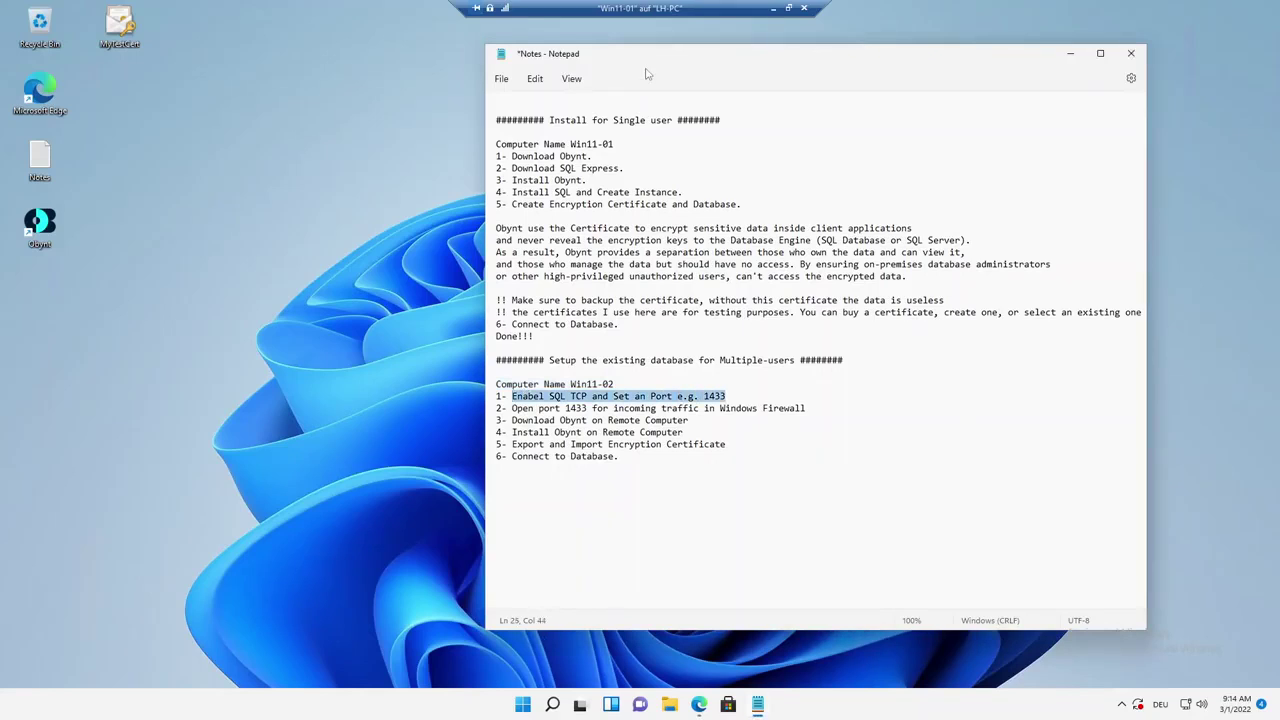
left_click_drag(665, 58, 783, 41)
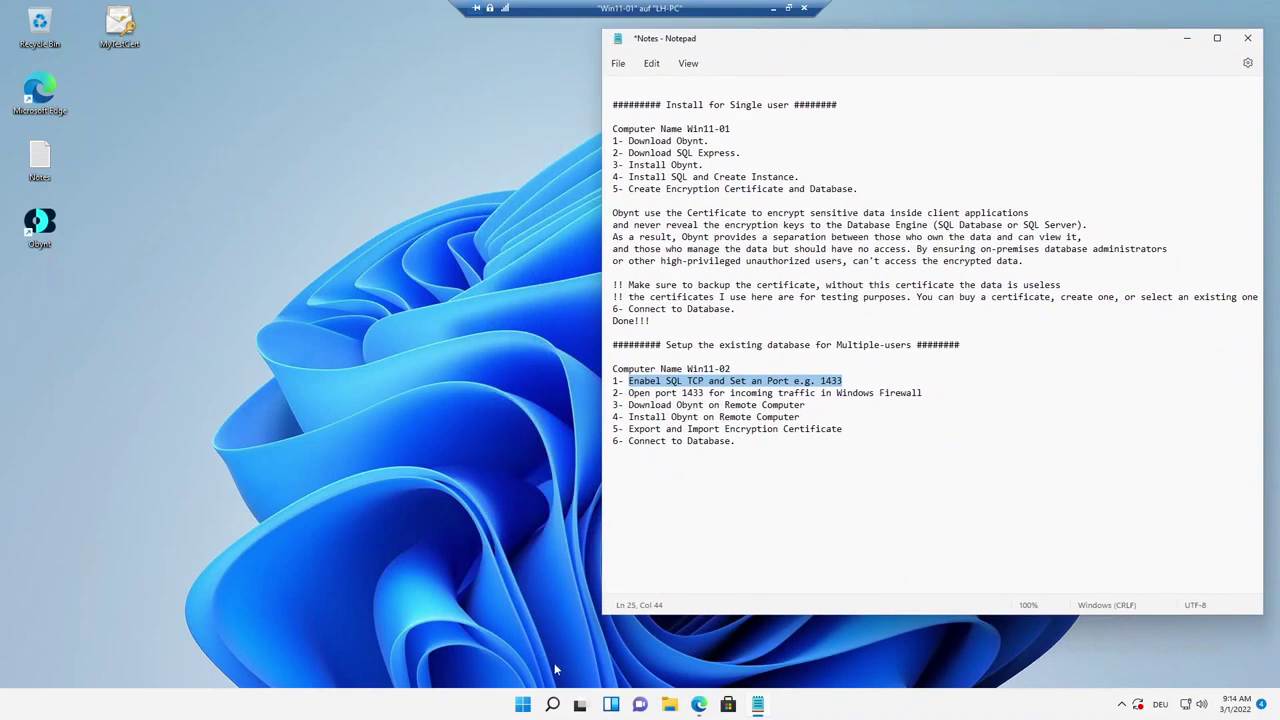
Launch SQL Server 2019 Configuration Manager from a 'sql' search, approving the admin prompt.
left_click(552, 704)
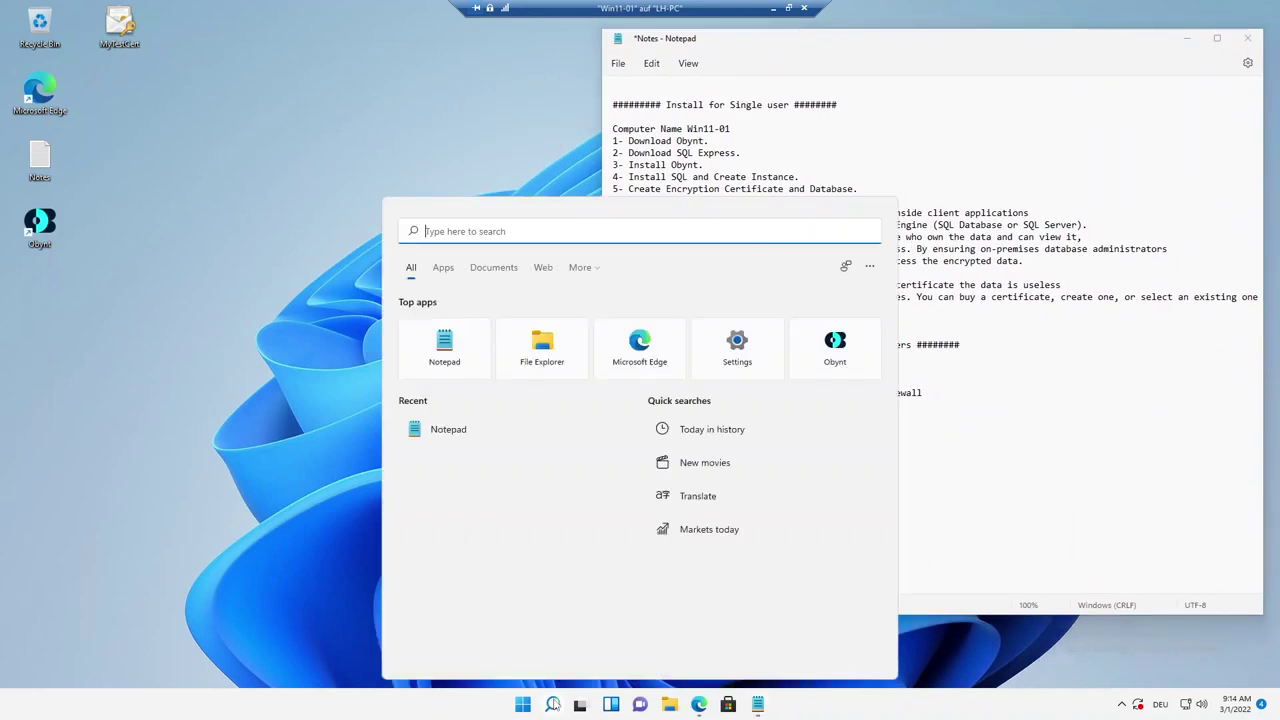
type("sql")
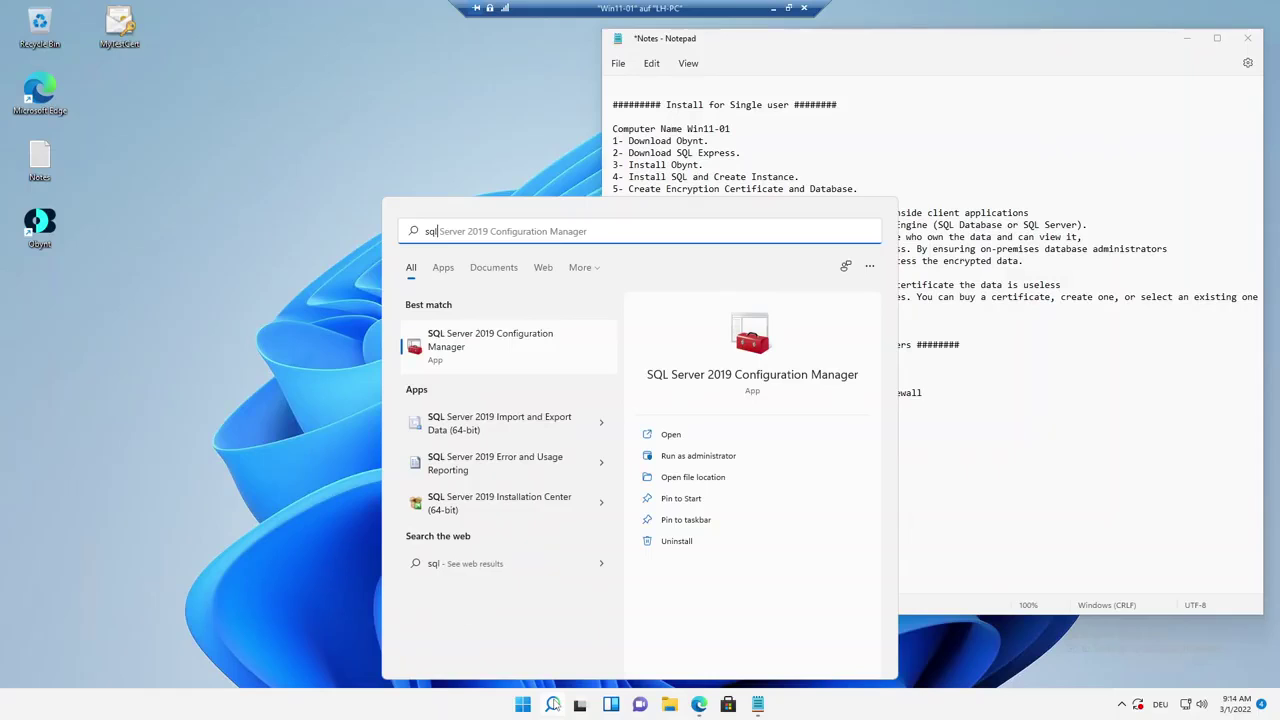
left_click(510, 345)
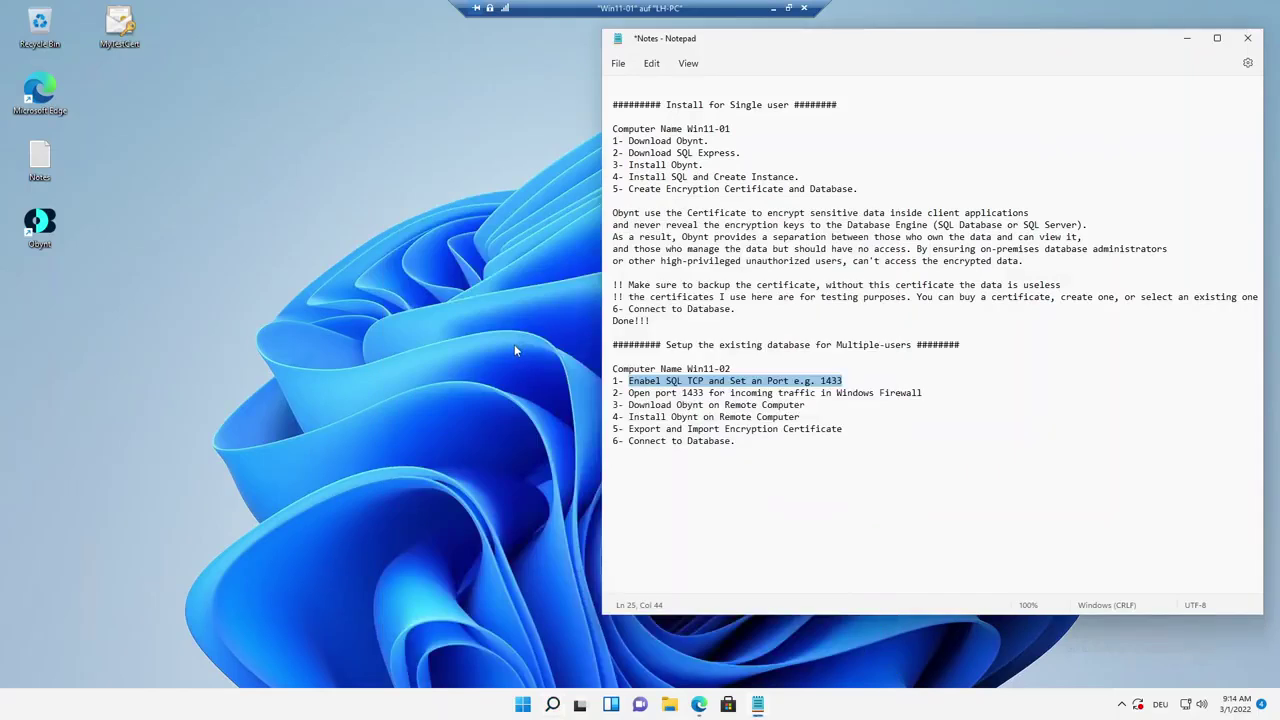
left_click(591, 451)
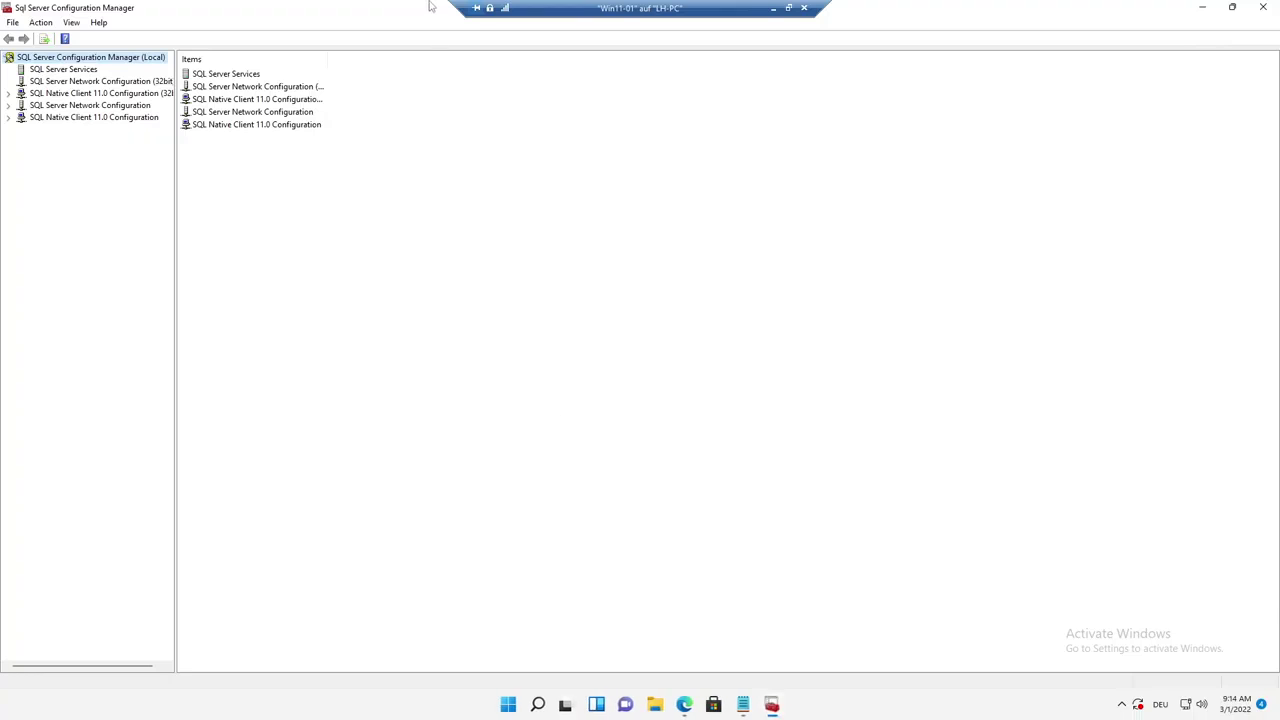
Arrange the manager beside the notes and enable the TCP/IP protocol for the OBYNTI1 instance.
left_click_drag(430, 7, 373, 114)
left_click_drag(764, 45, 873, 38)
left_click(62, 229)
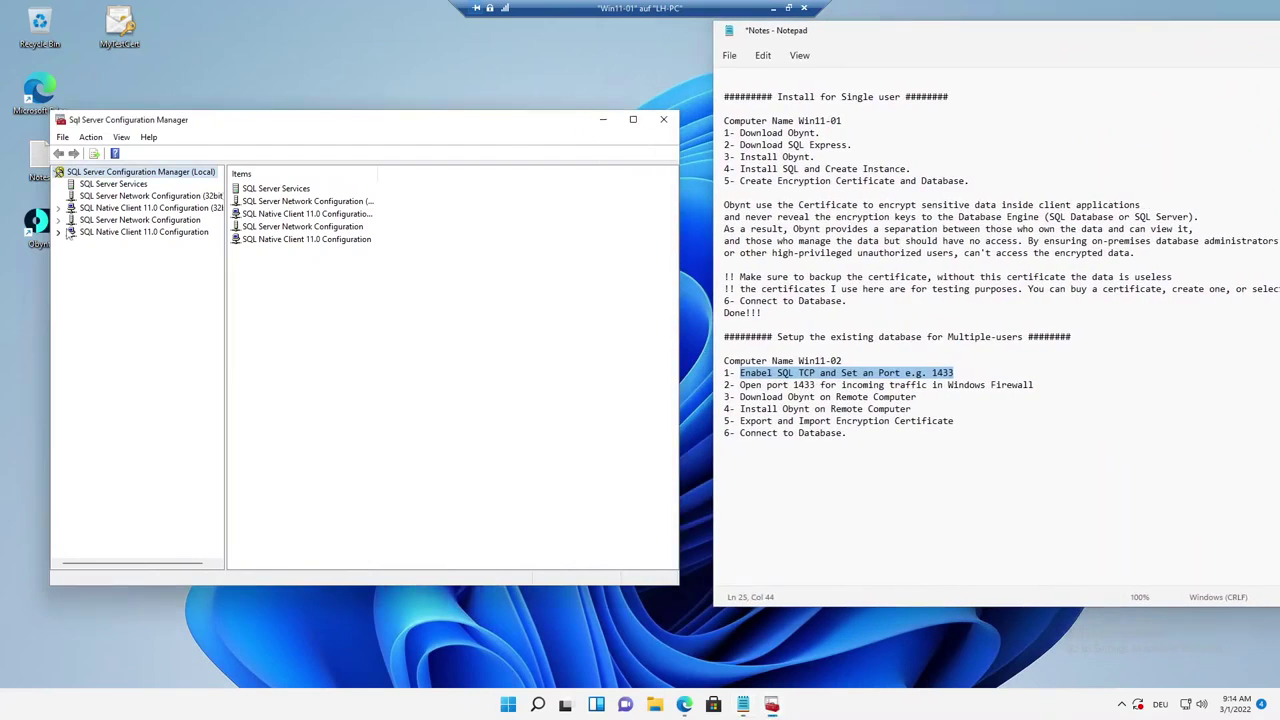
left_click(58, 220)
left_click(166, 233)
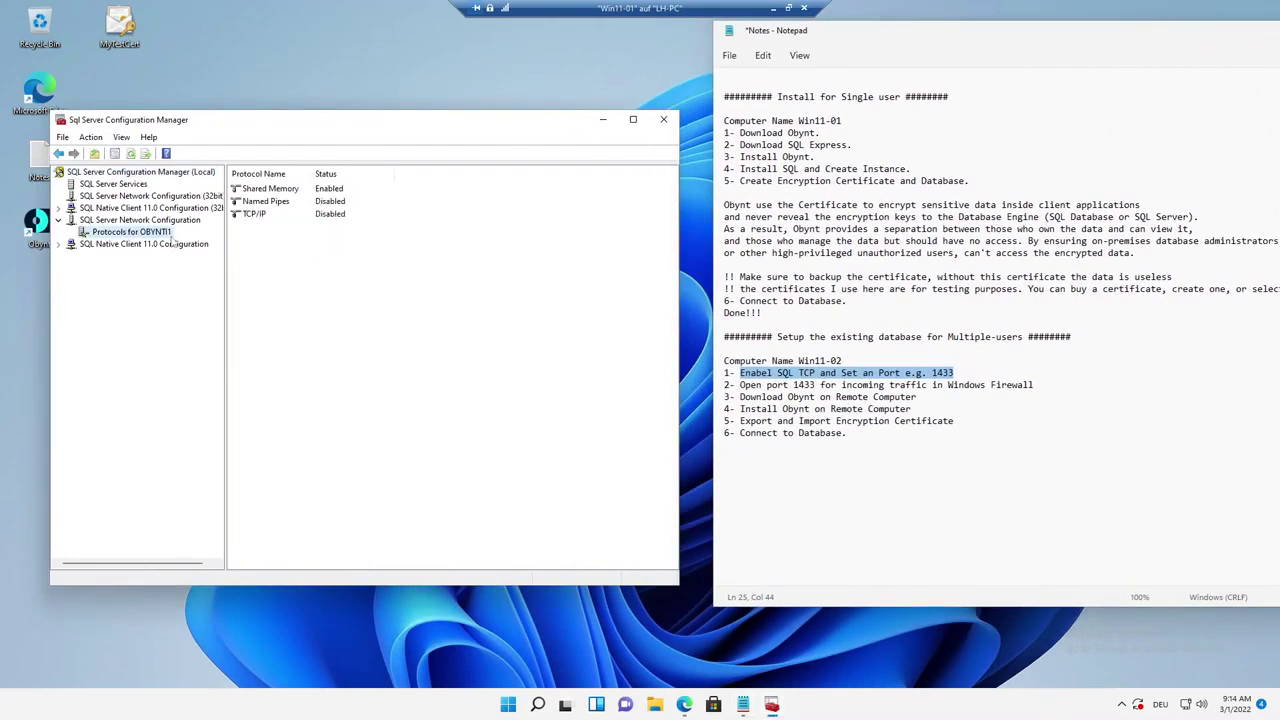
right_click(145, 233)
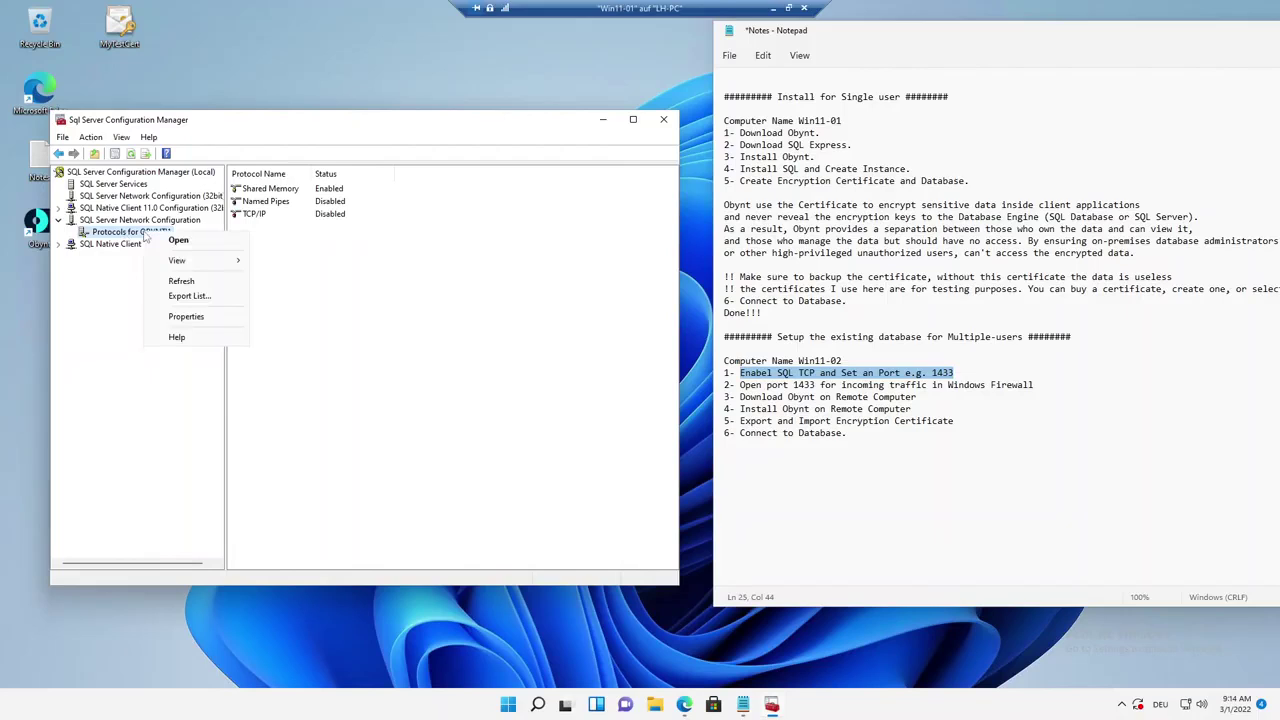
right_click(282, 215)
left_click(285, 229)
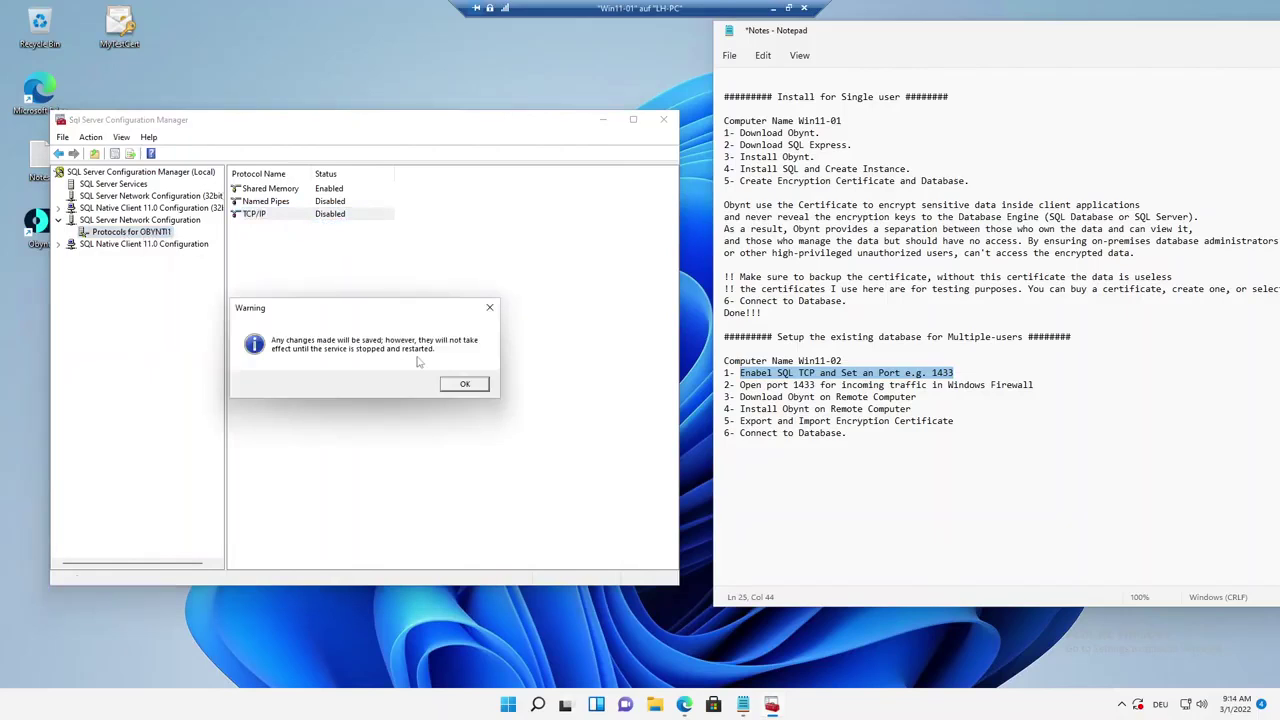
left_click(463, 386)
Set the IPAll TCP port to 1433 in TCP/IP properties, apply, and save it.
right_click(256, 215)
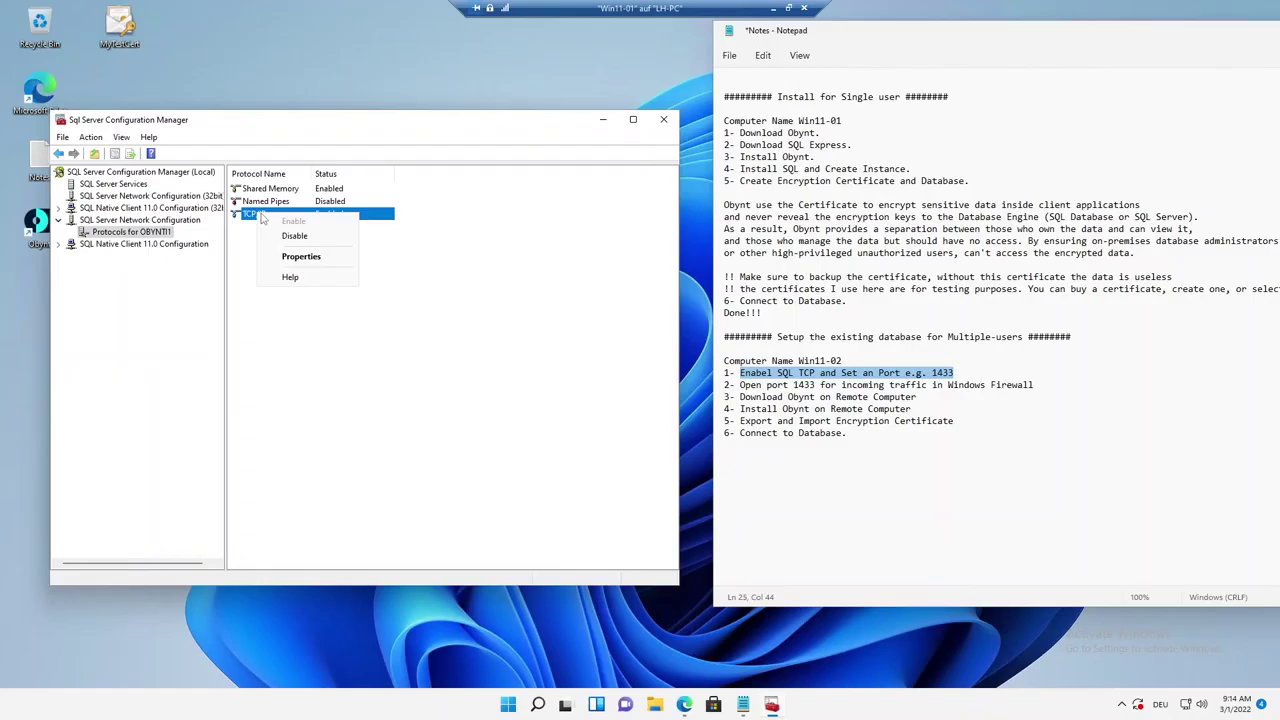
left_click(298, 258)
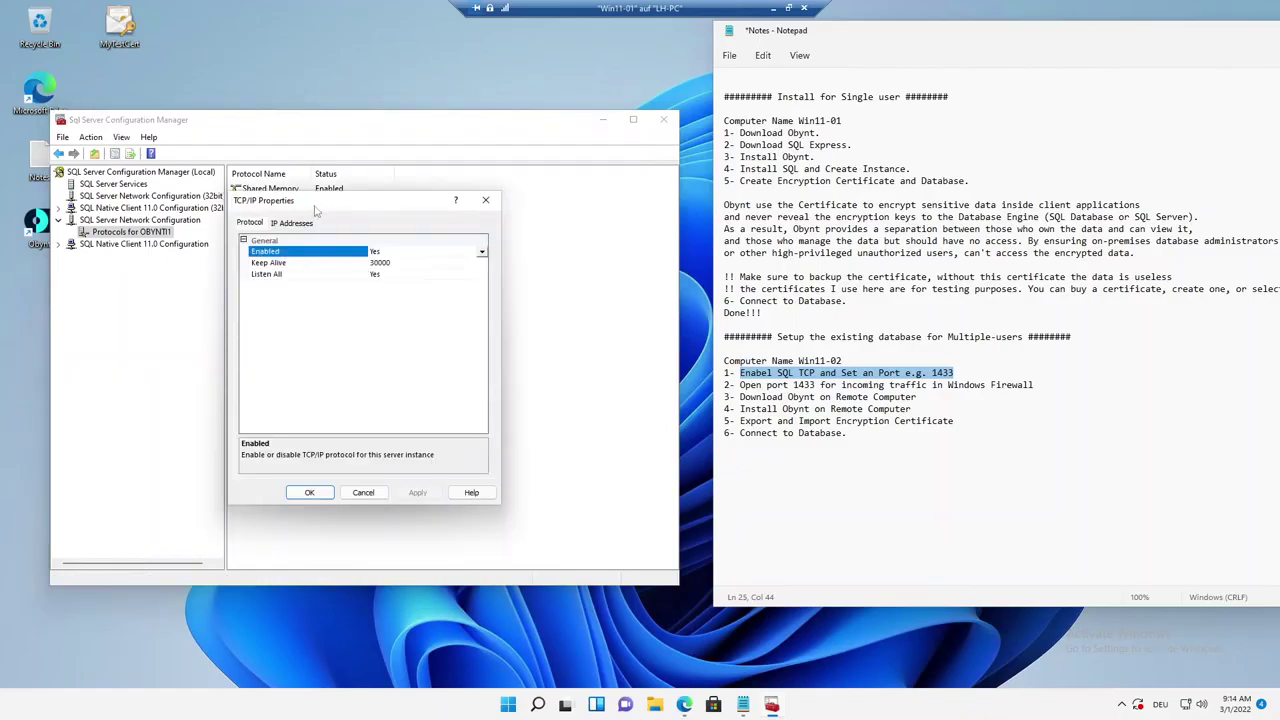
left_click(298, 255)
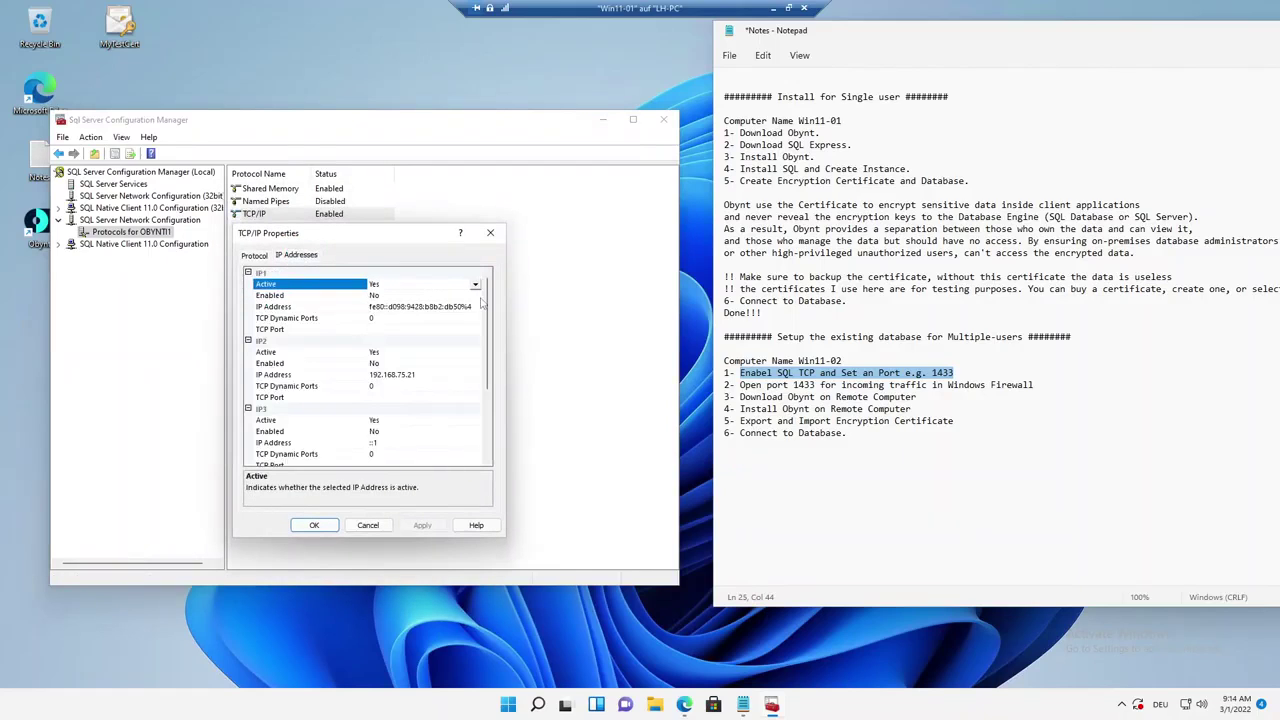
scroll(482, 305, "down", 3)
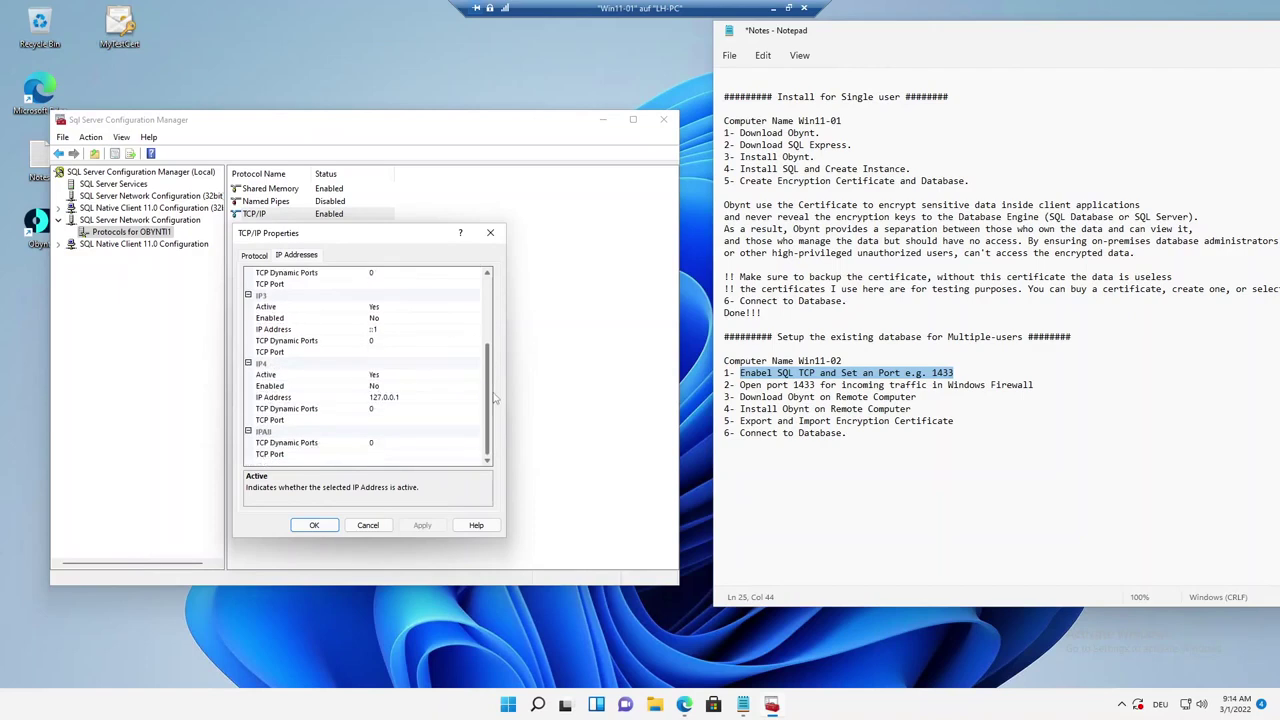
left_click(288, 455)
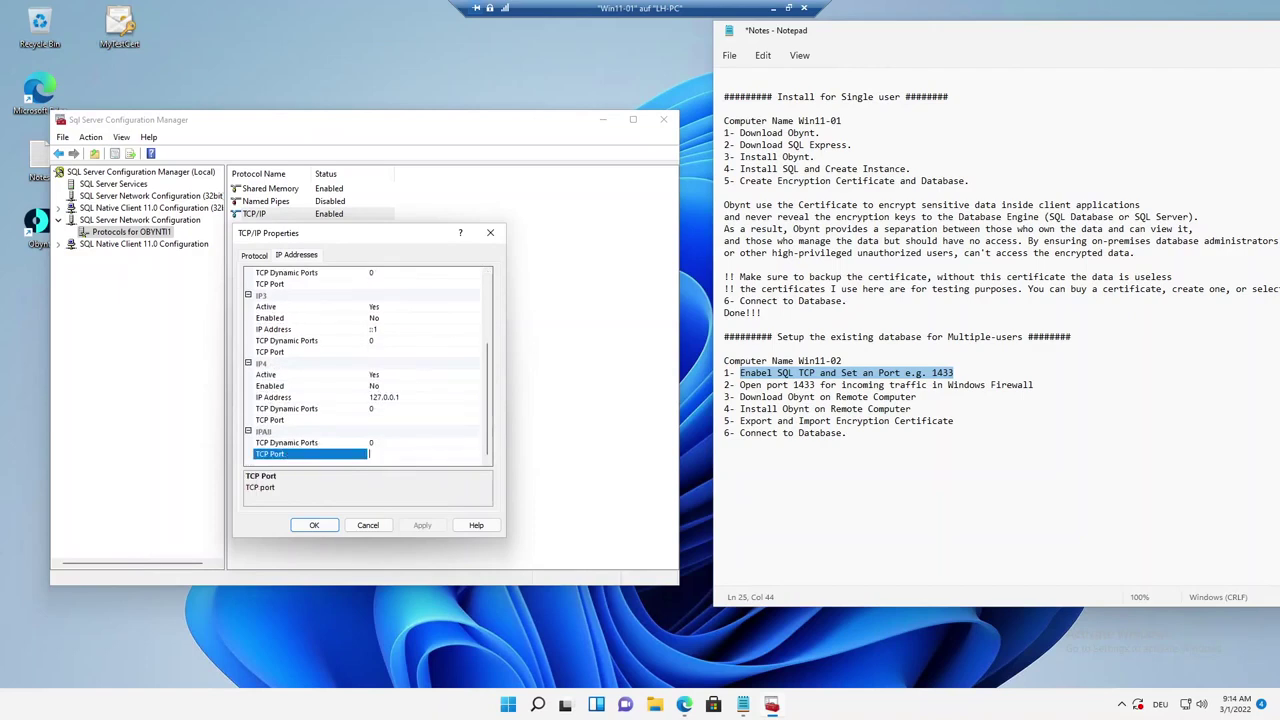
type("1433")
left_click(422, 525)
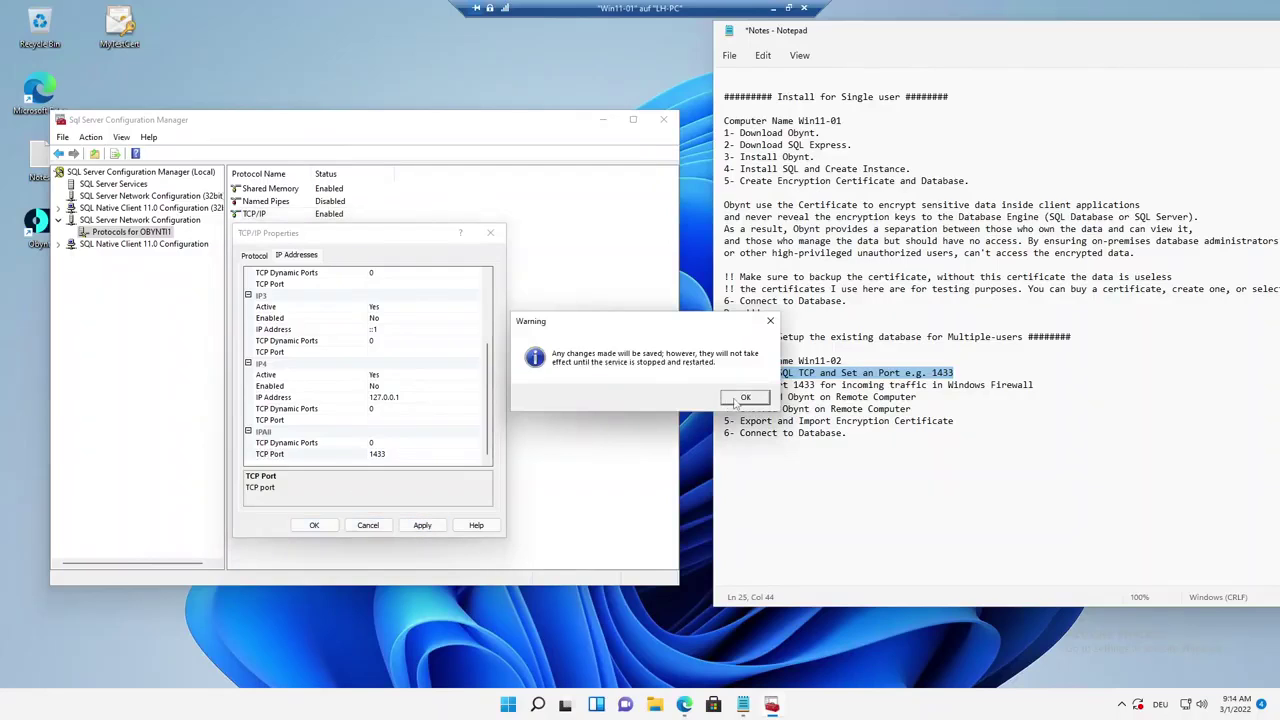
left_click(739, 398)
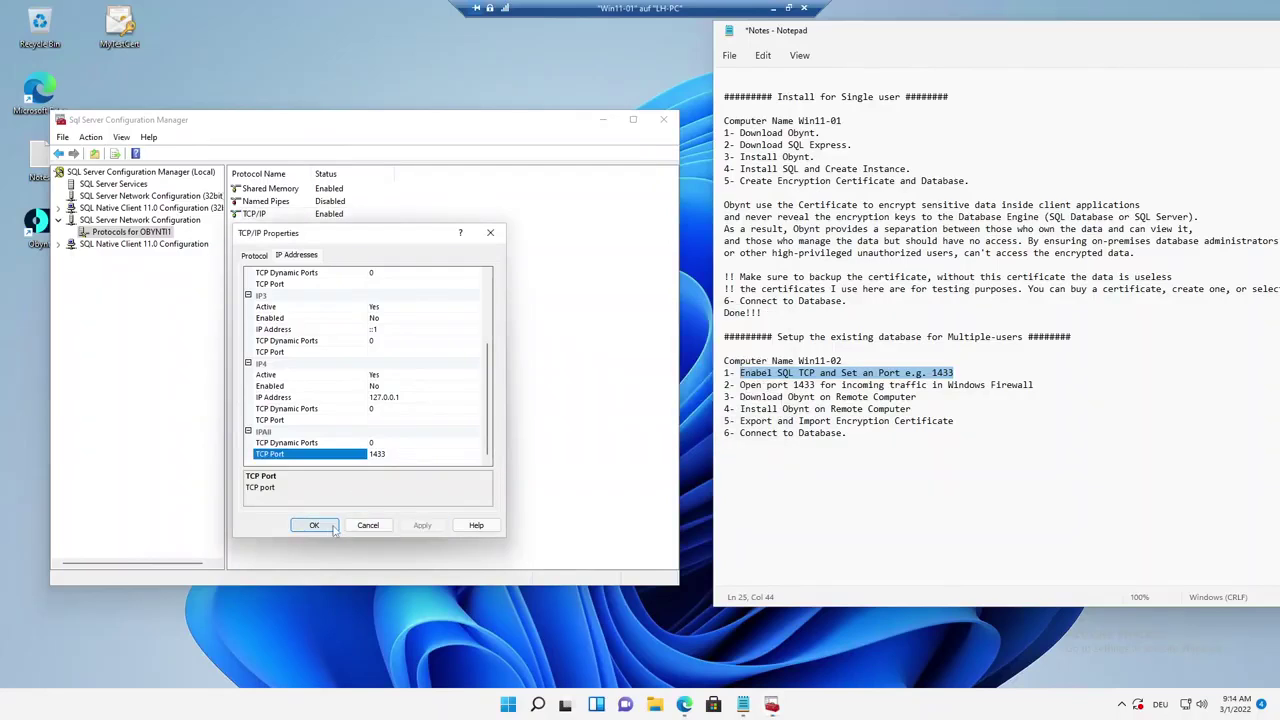
left_click(314, 525)
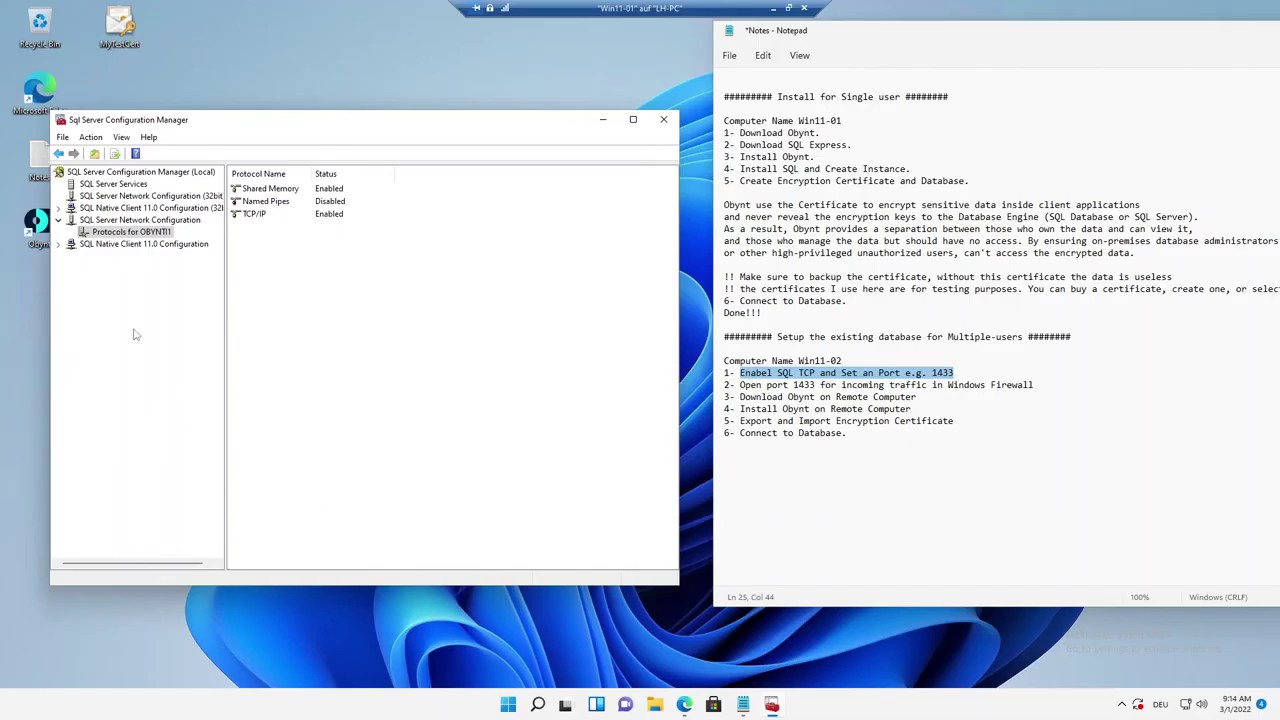
left_click(85, 189)
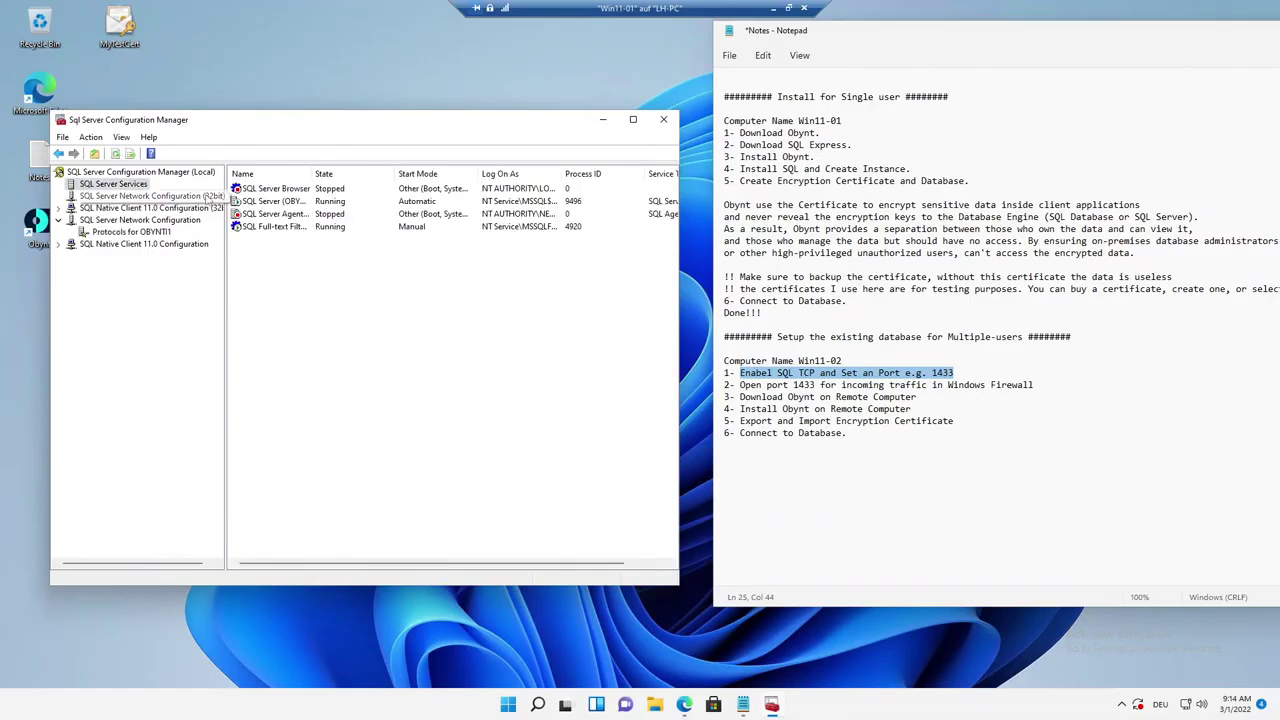
Restart the OBYNTI1 SQL Server service so port 1433 takes effect.
left_click(271, 203)
right_click(272, 205)
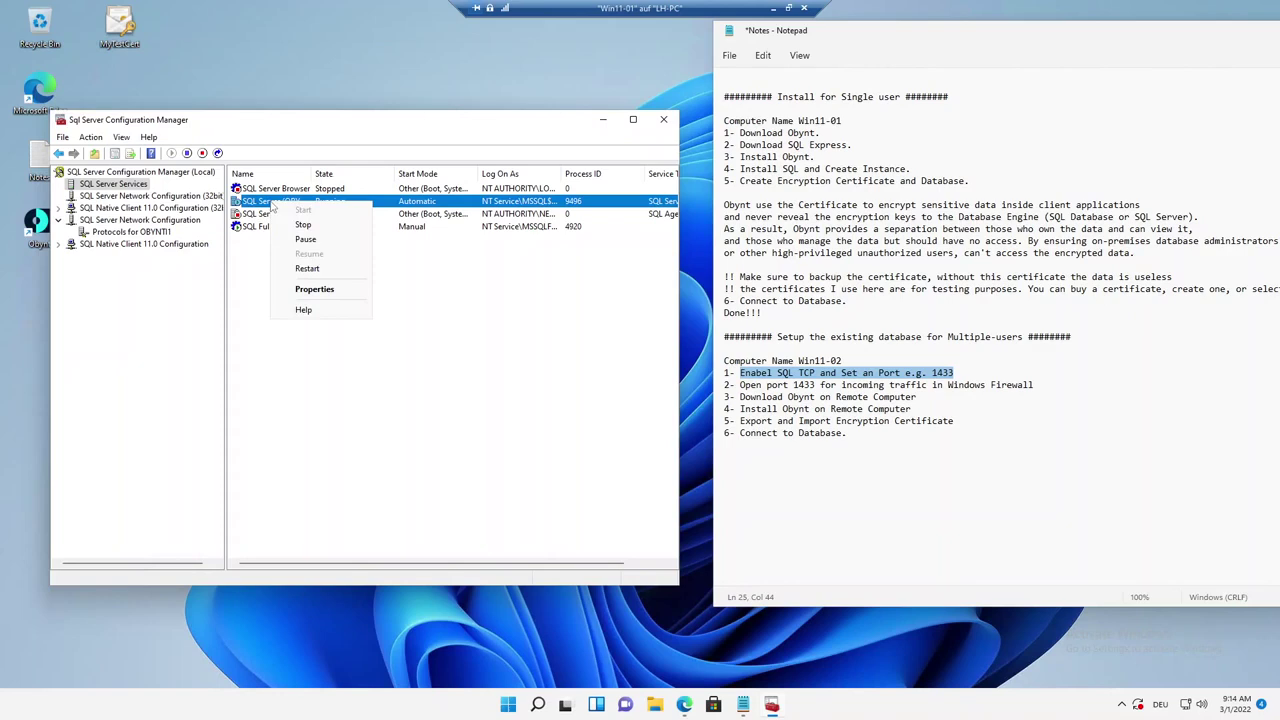
left_click(315, 270)
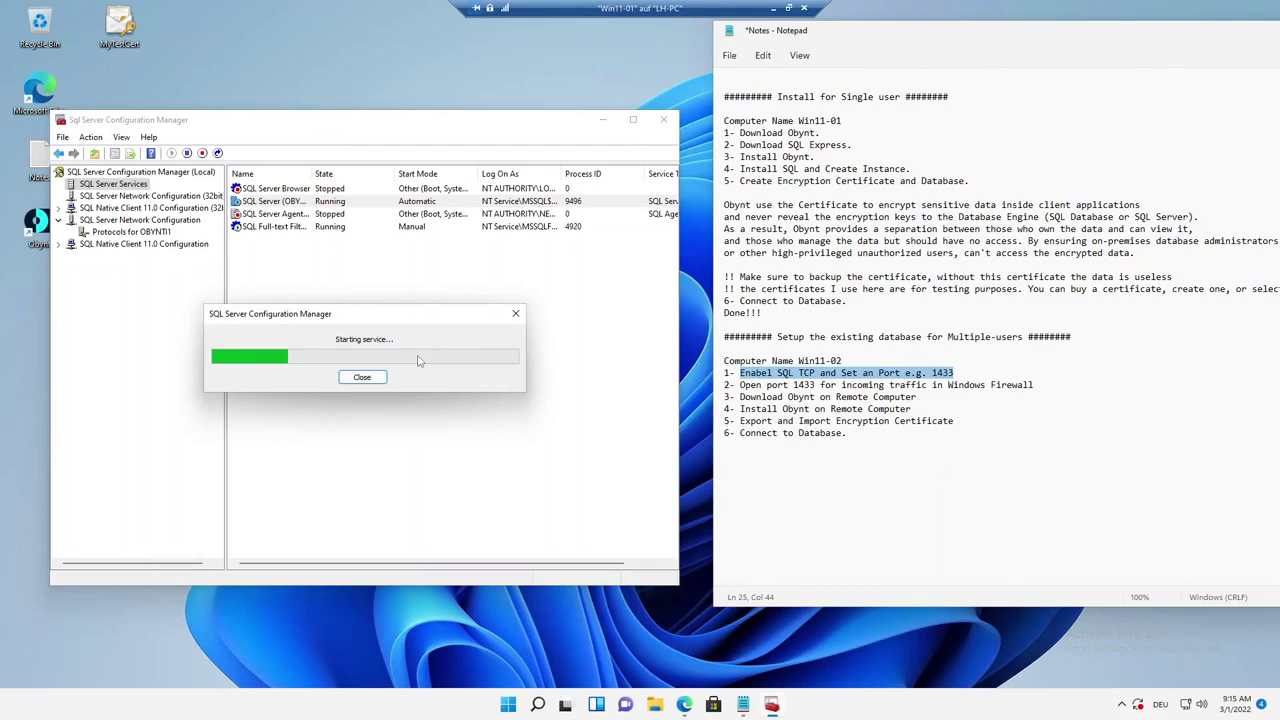
Close Configuration Manager and highlight the note about opening port 1433.
left_click(664, 122)
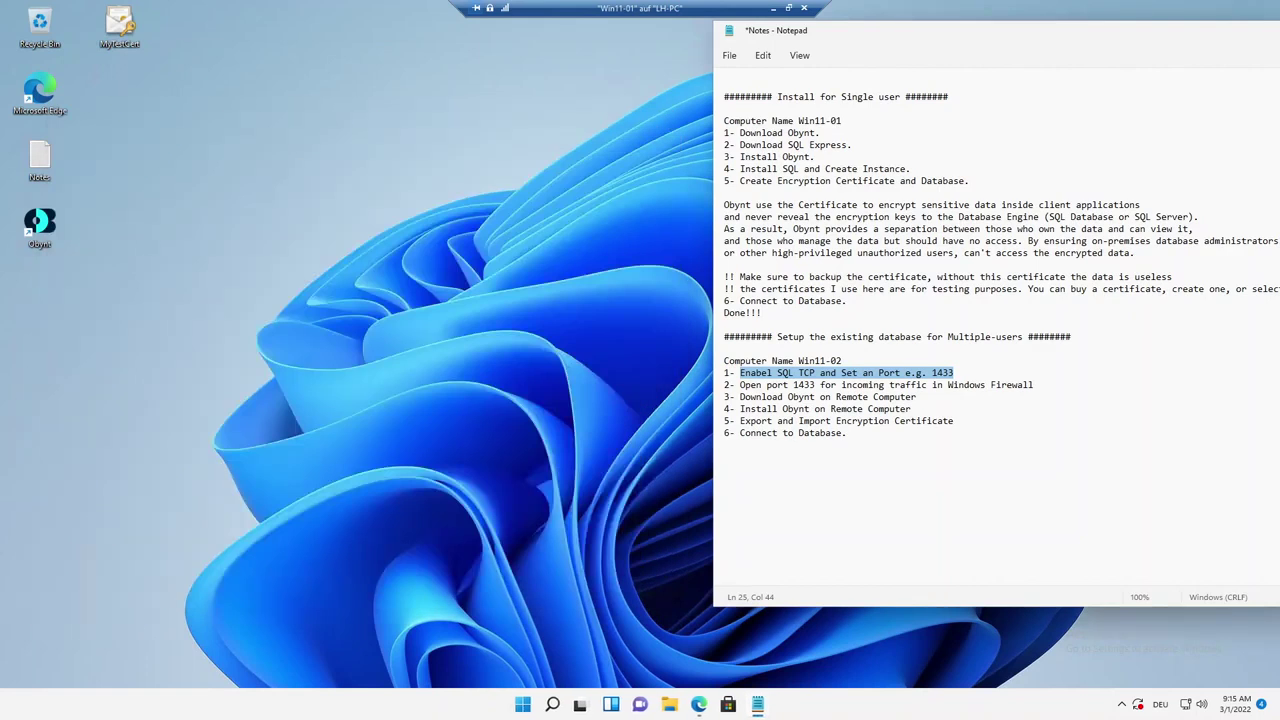
left_click_drag(740, 385, 1033, 385)
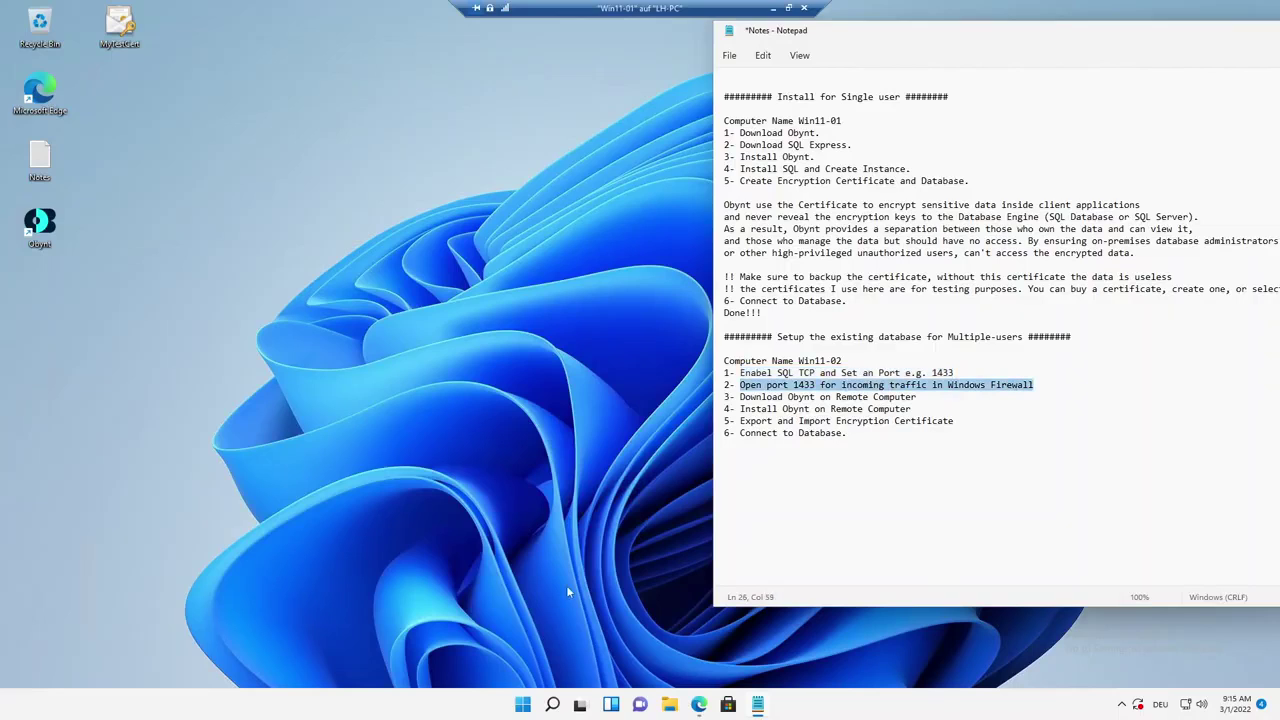
left_click(566, 708)
Open Windows Defender Firewall's advanced settings at the Inbound Rules list.
type("f")
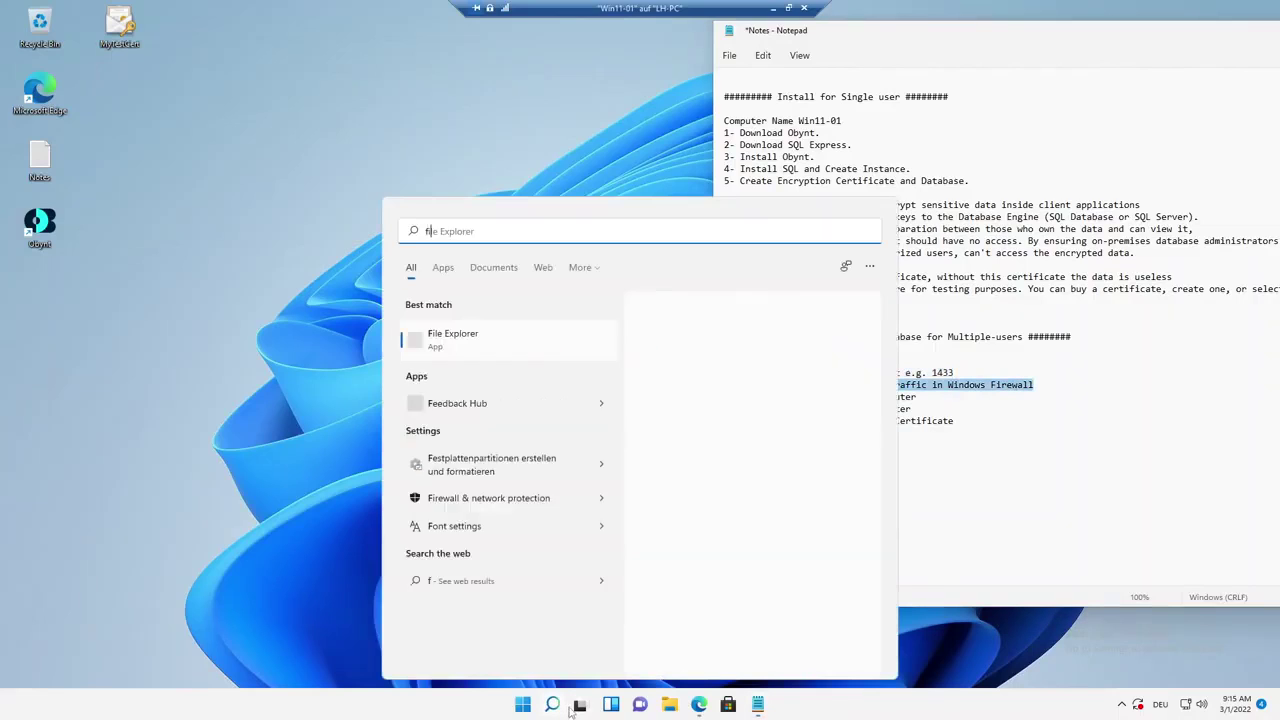
type("ire")
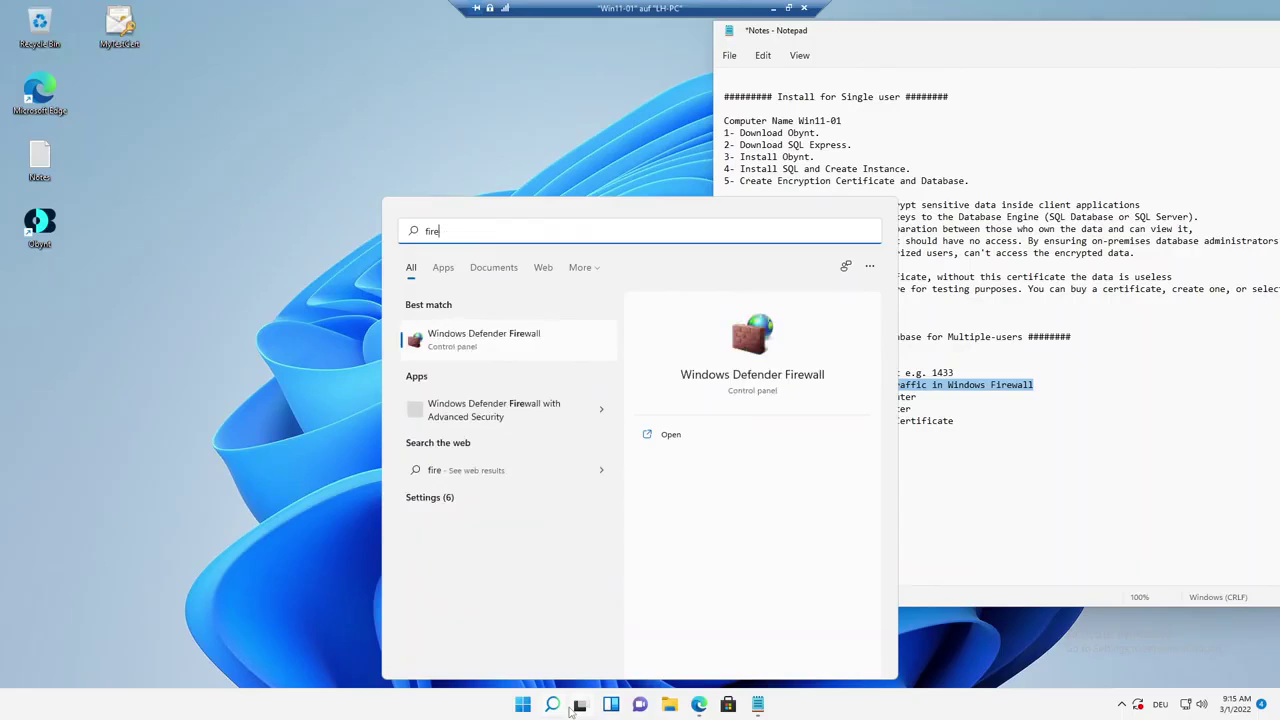
key("Return")
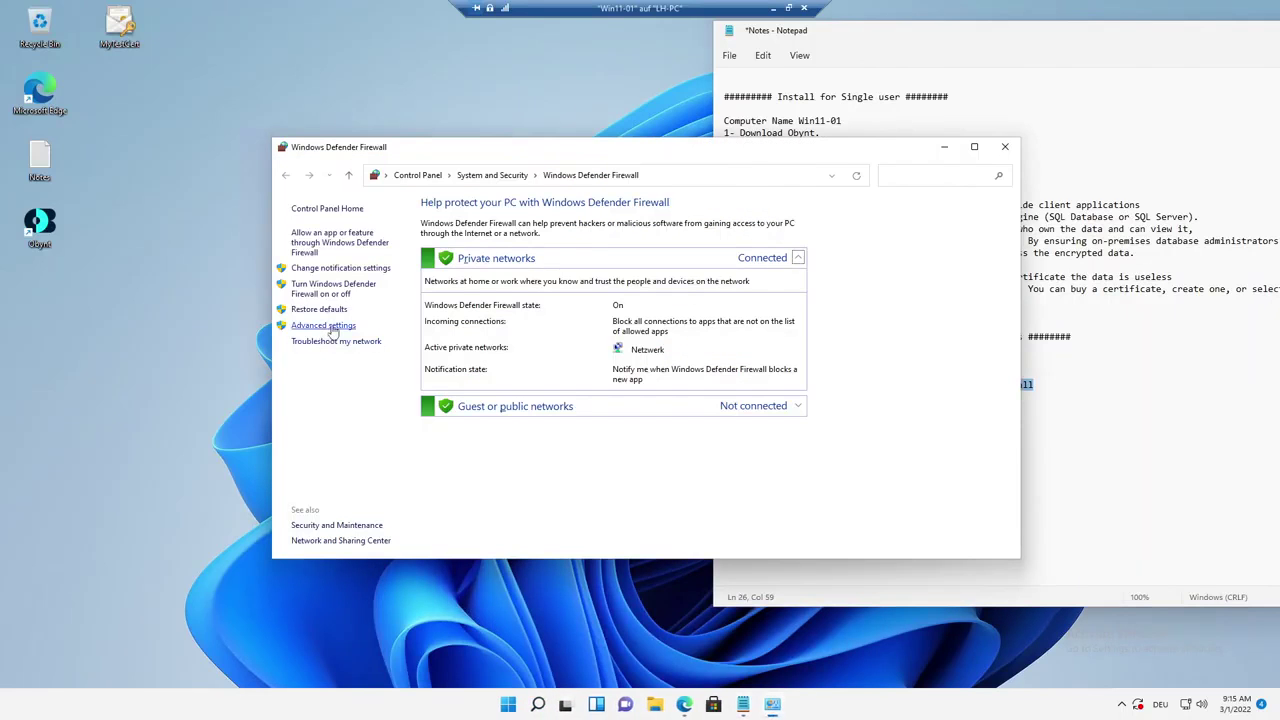
left_click(330, 326)
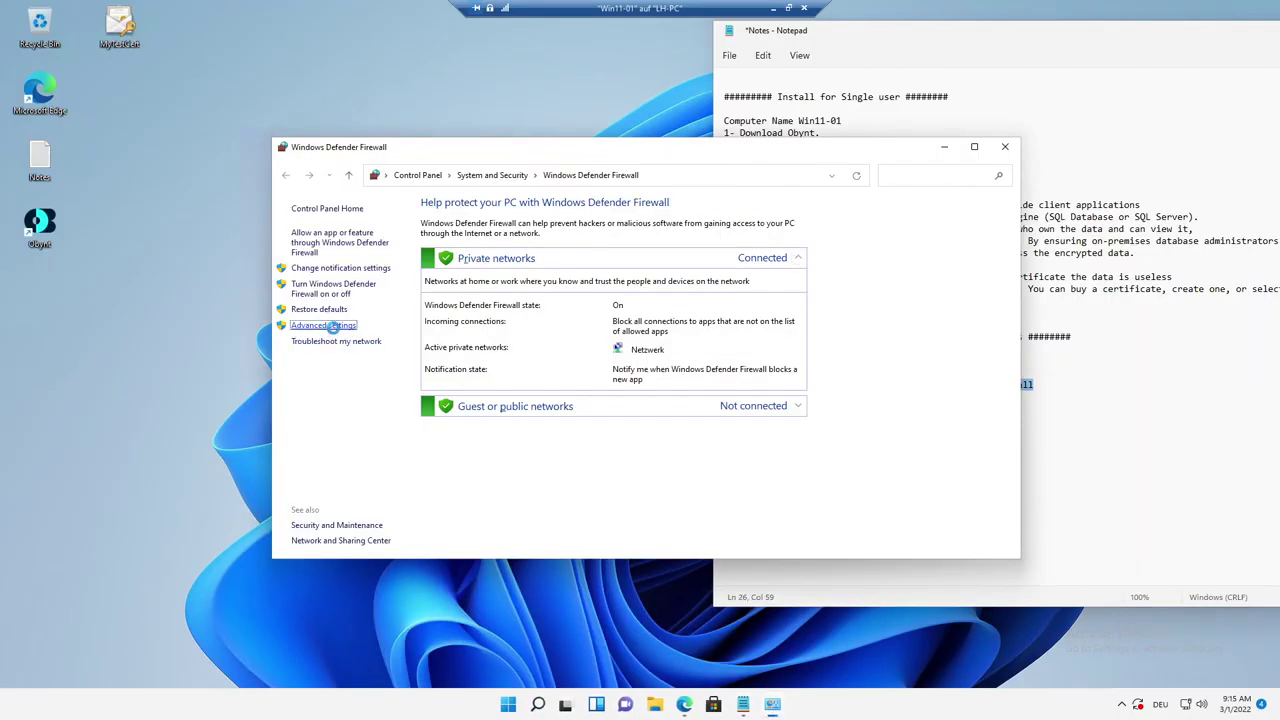
left_click(944, 147)
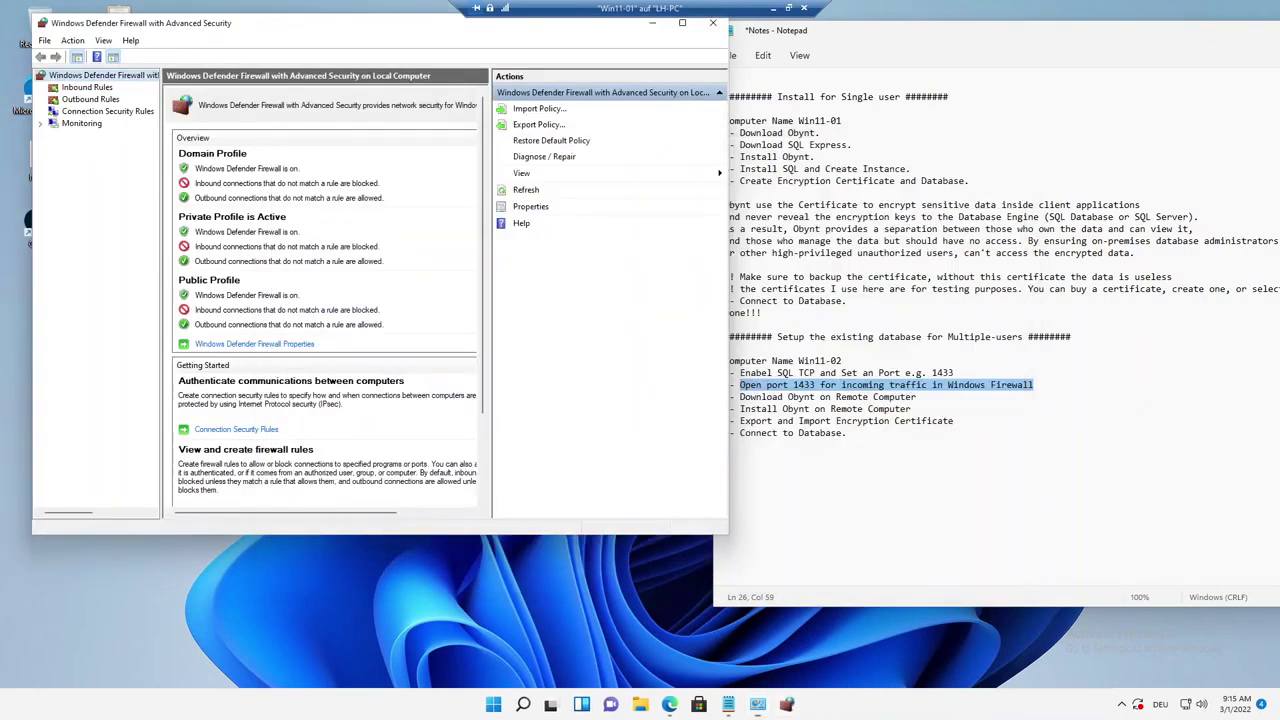
left_click(82, 88)
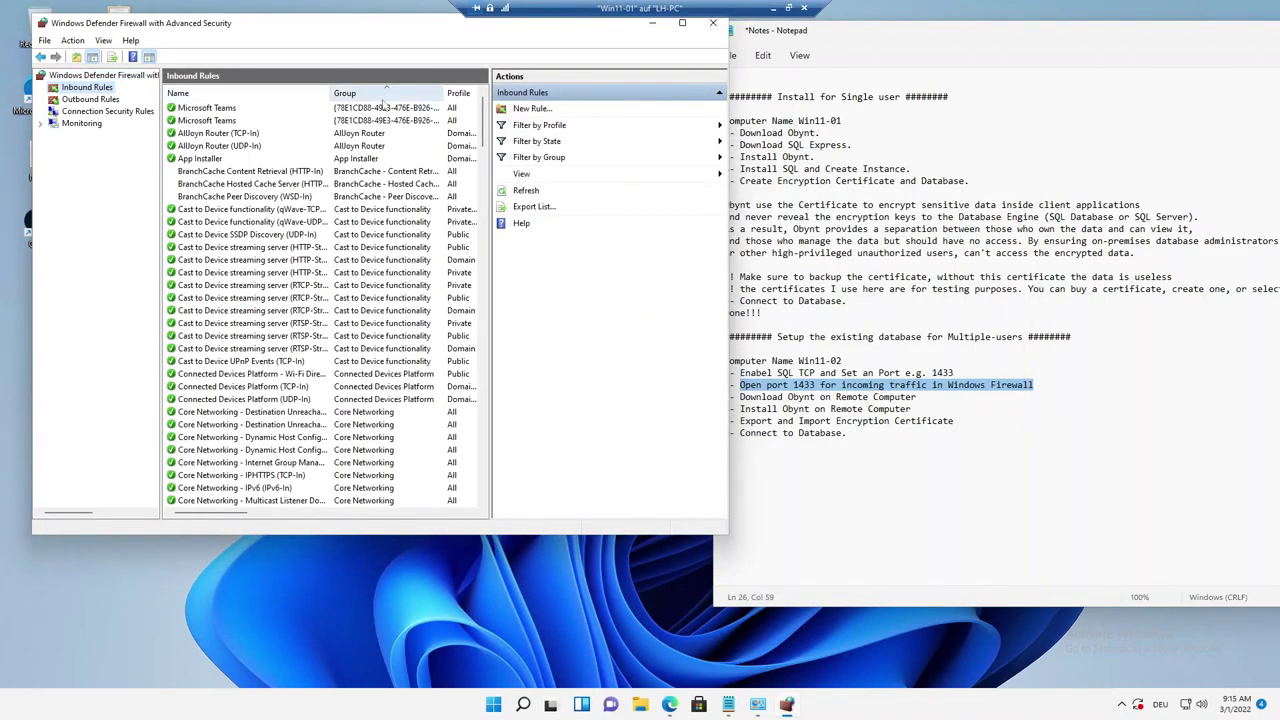
Create inbound port rule Obynt1433 allowing TCP 1433 on all network profiles.
left_click(530, 109)
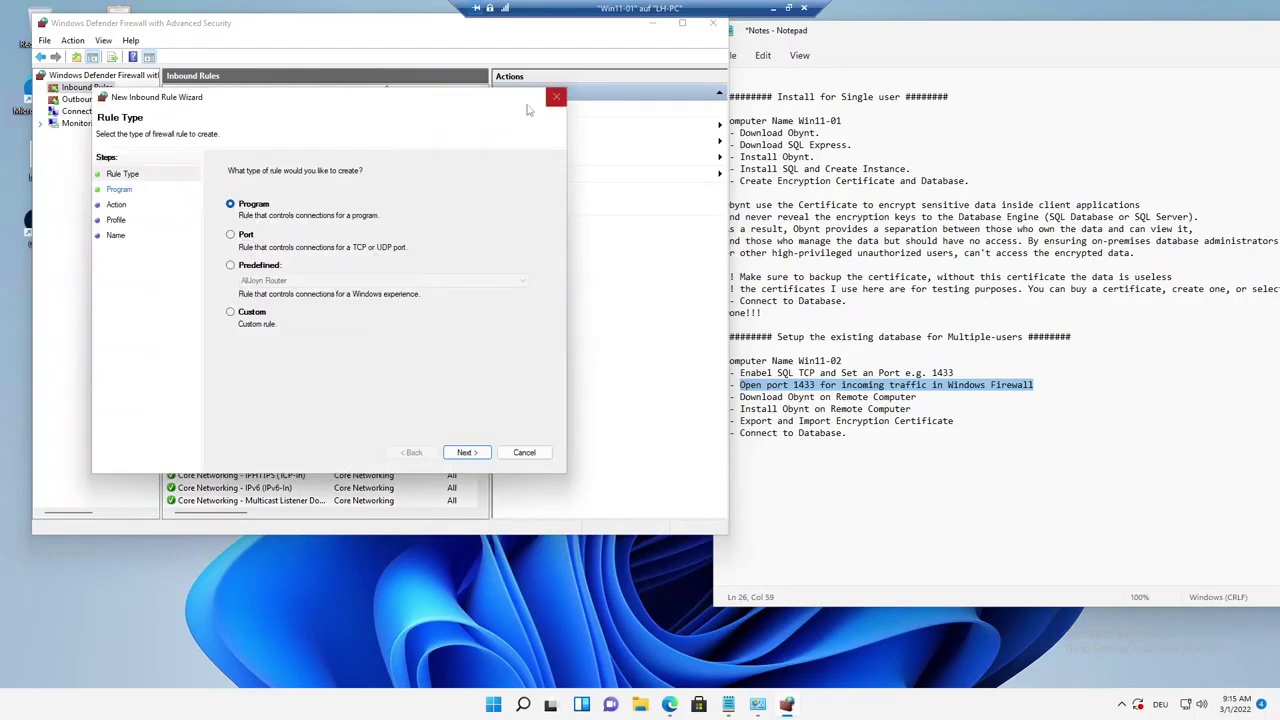
left_click(241, 246)
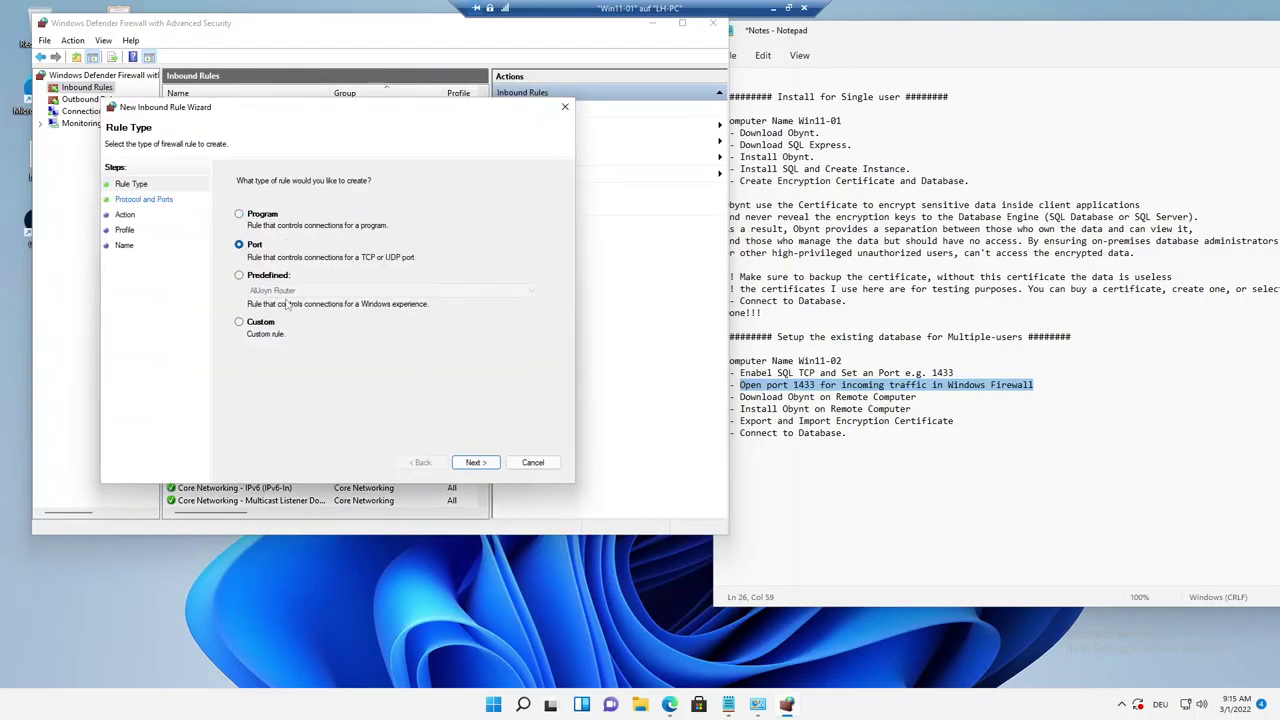
left_click(475, 462)
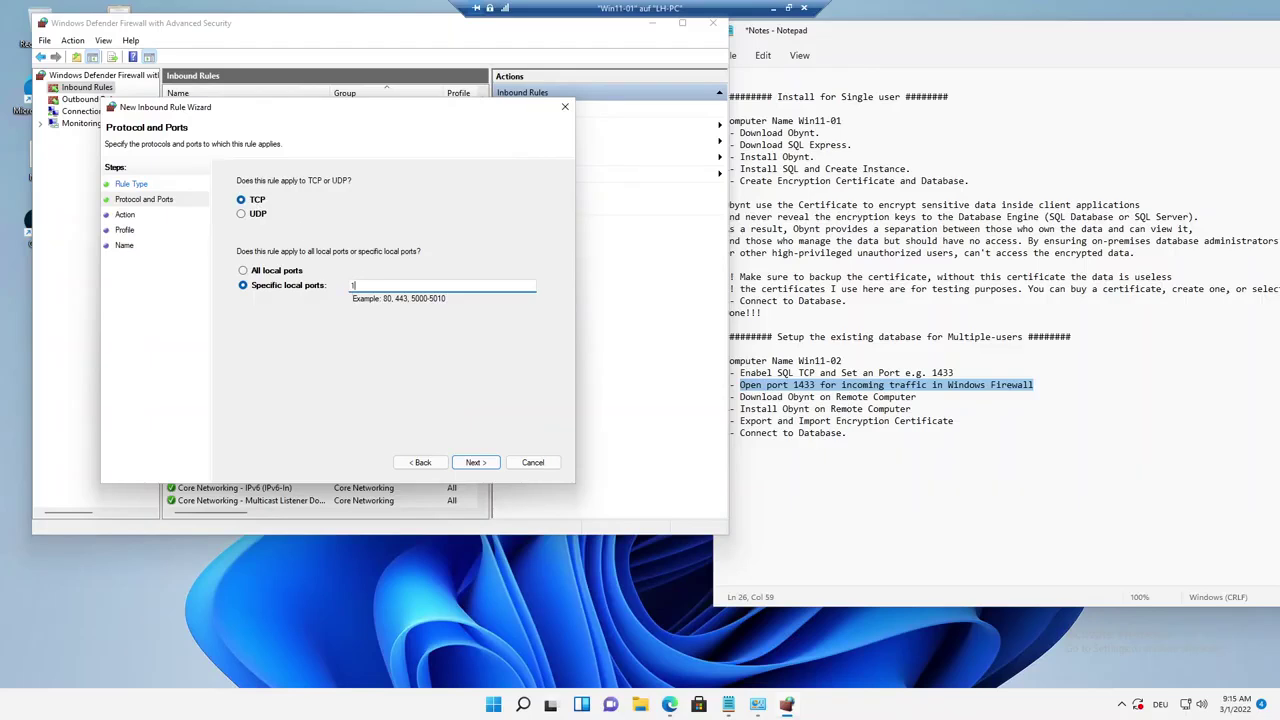
left_click(475, 462)
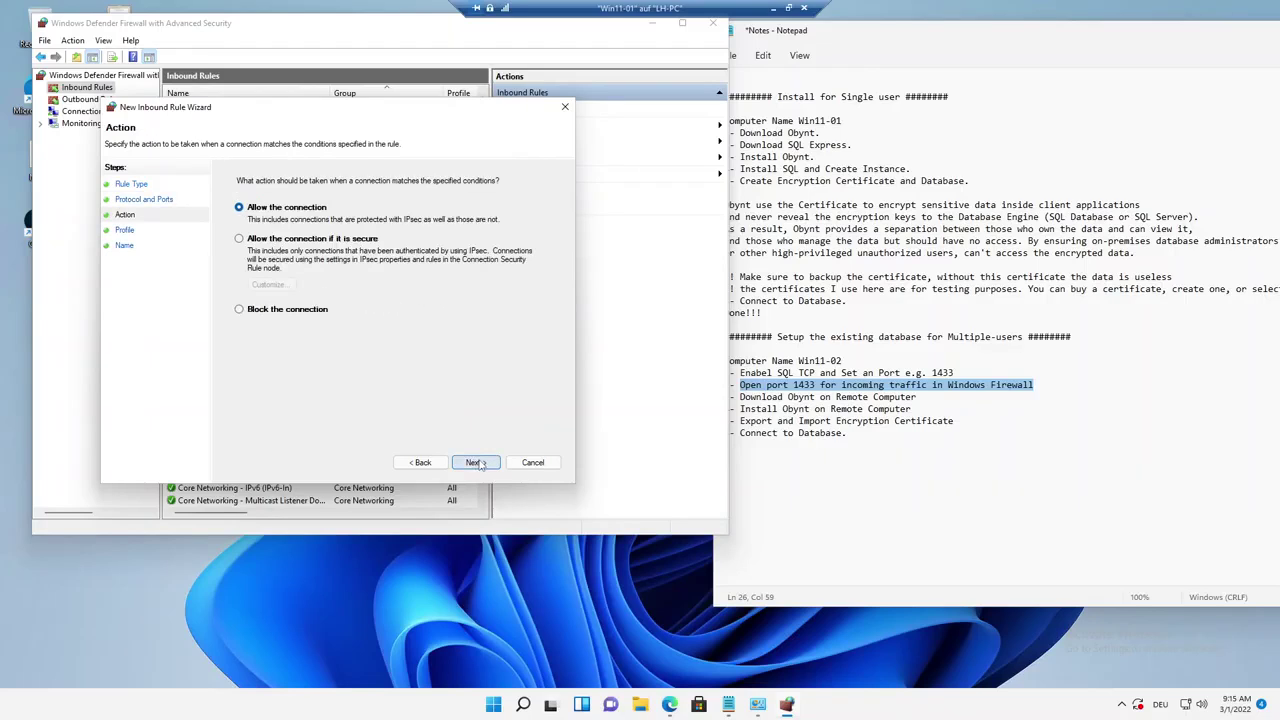
left_click(475, 462)
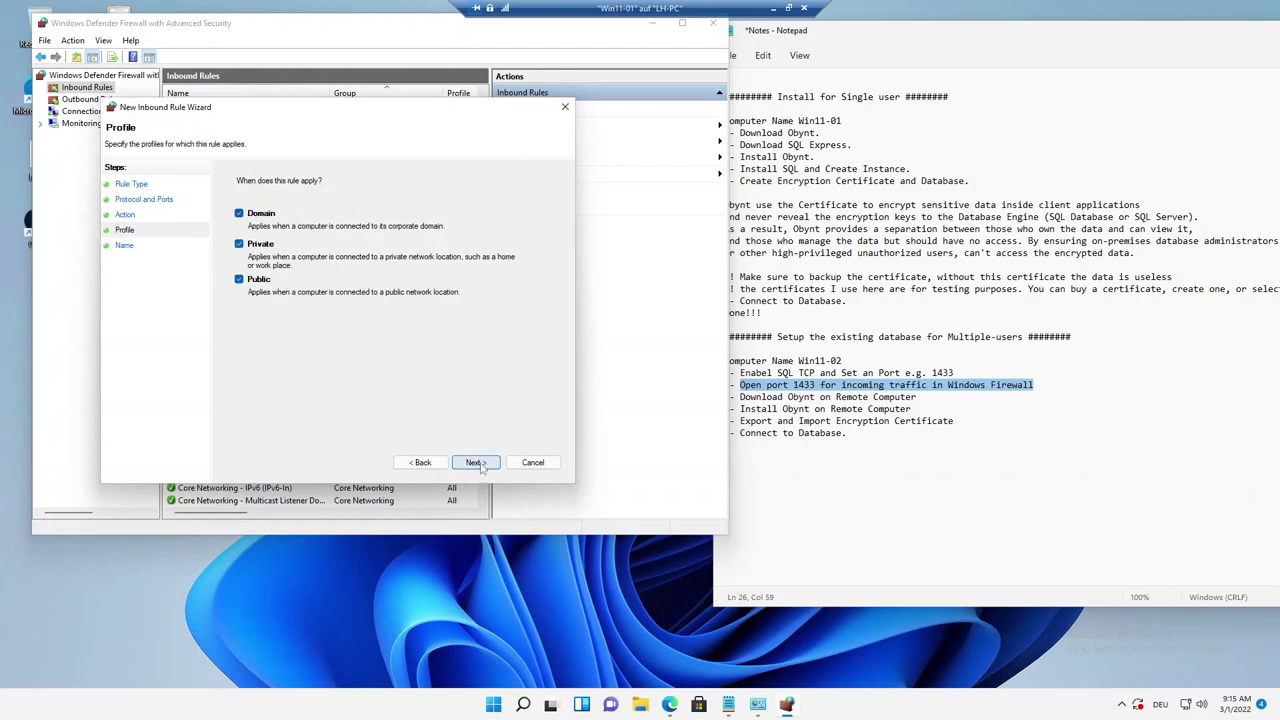
left_click(475, 462)
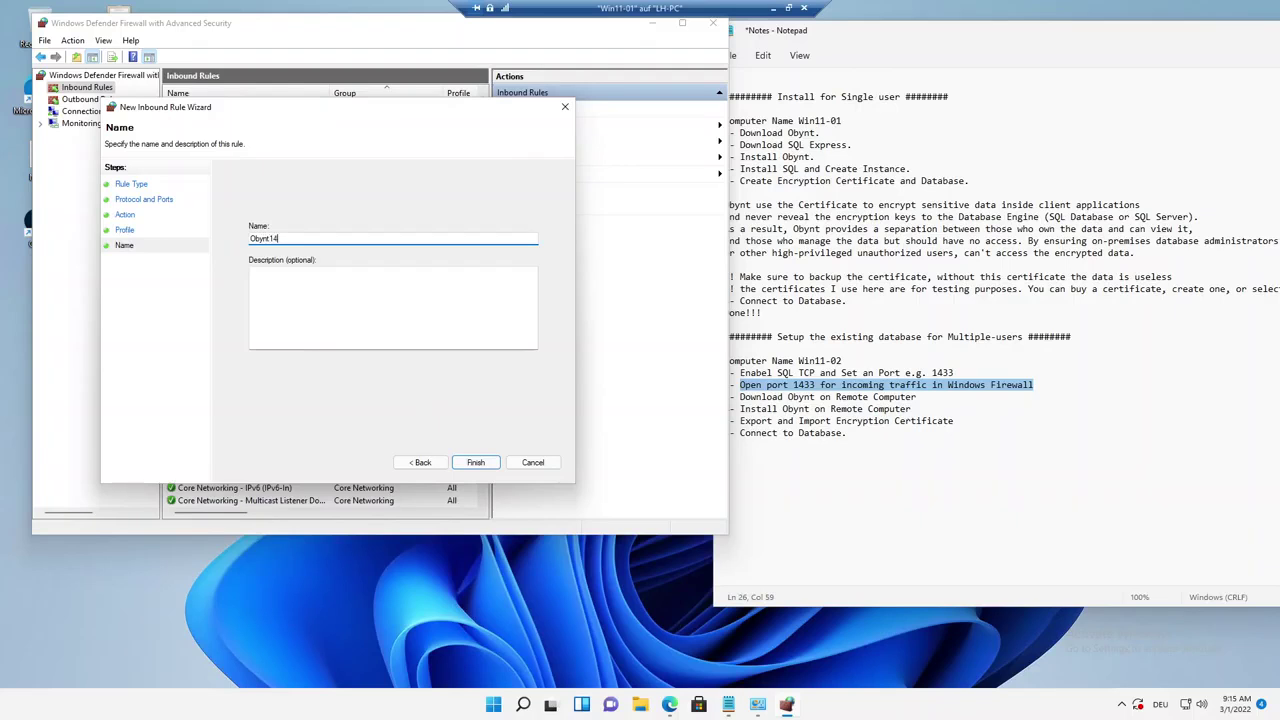
left_click(475, 462)
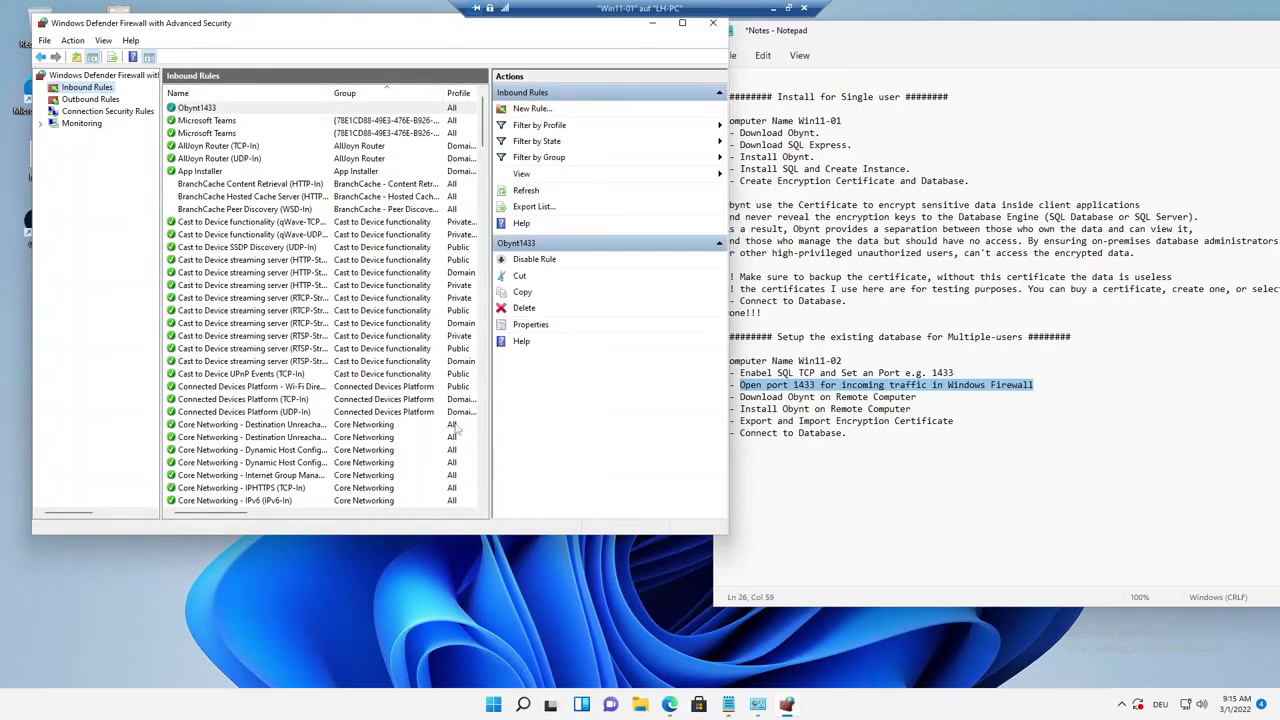
left_click_drag(334, 30, 336, 64)
Close the firewall window and highlight the note step about downloading Obynt.
left_click(205, 144)
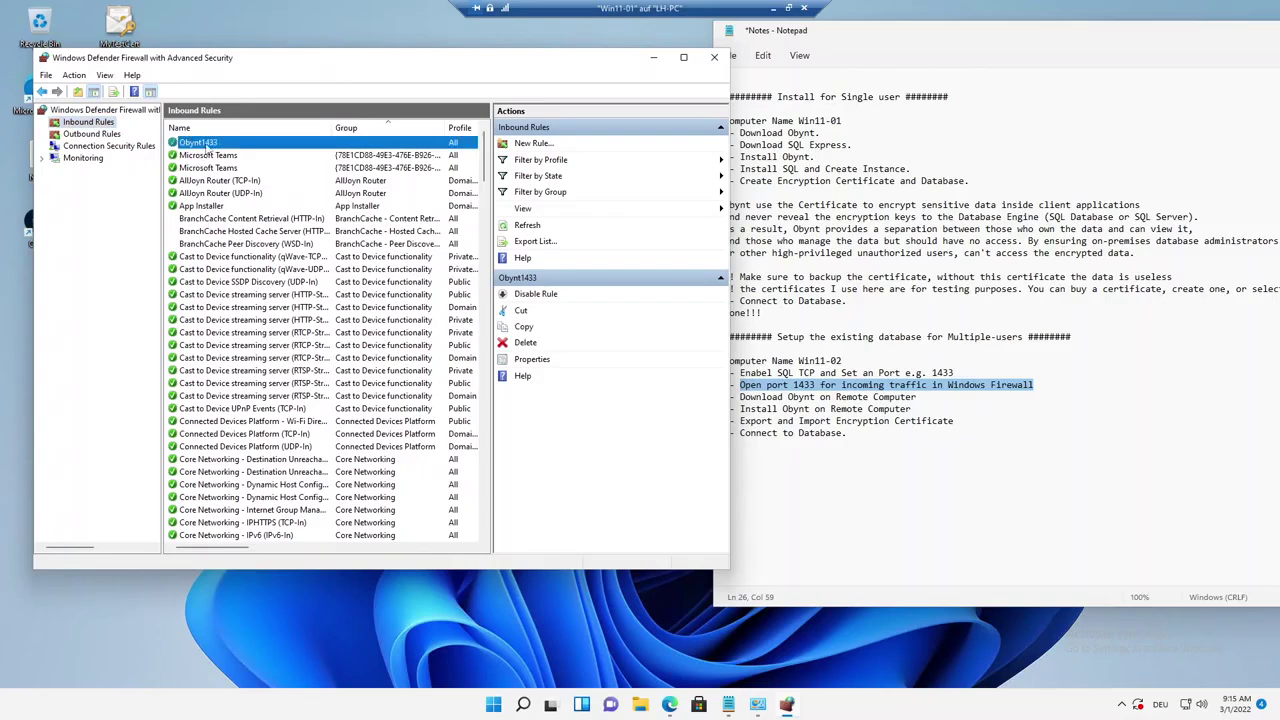
left_click(714, 57)
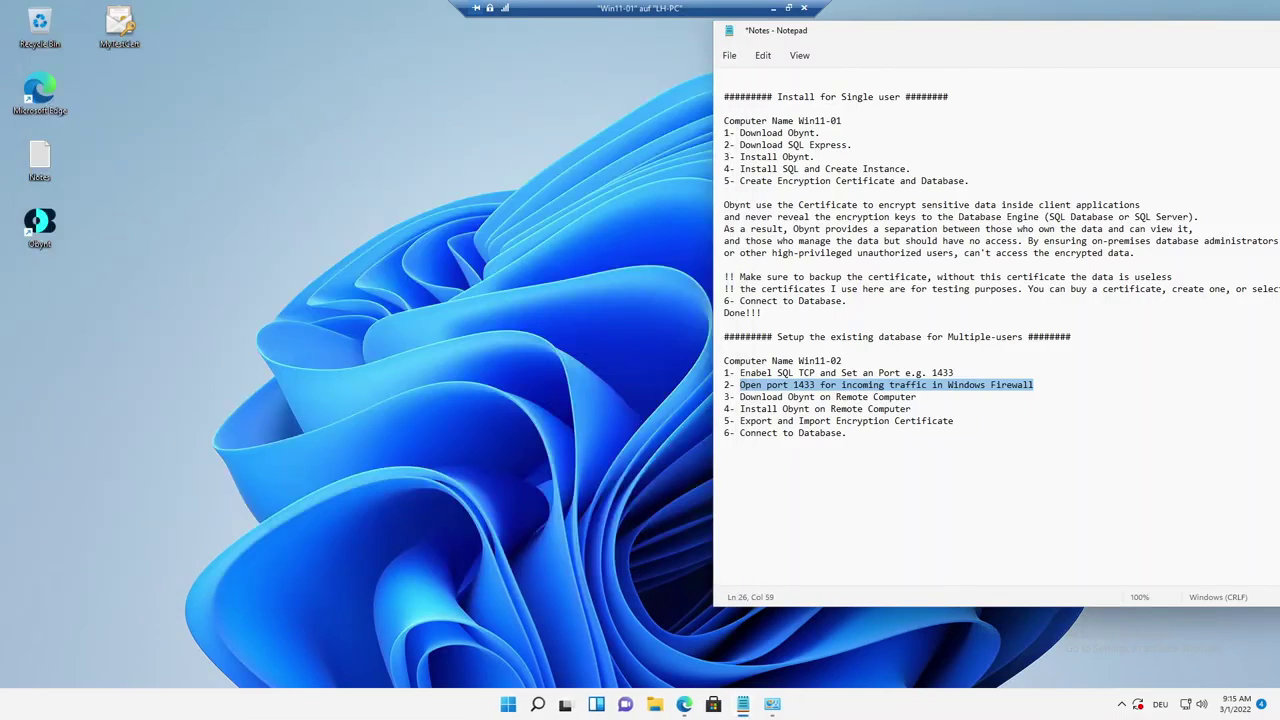
left_click_drag(740, 397, 908, 397)
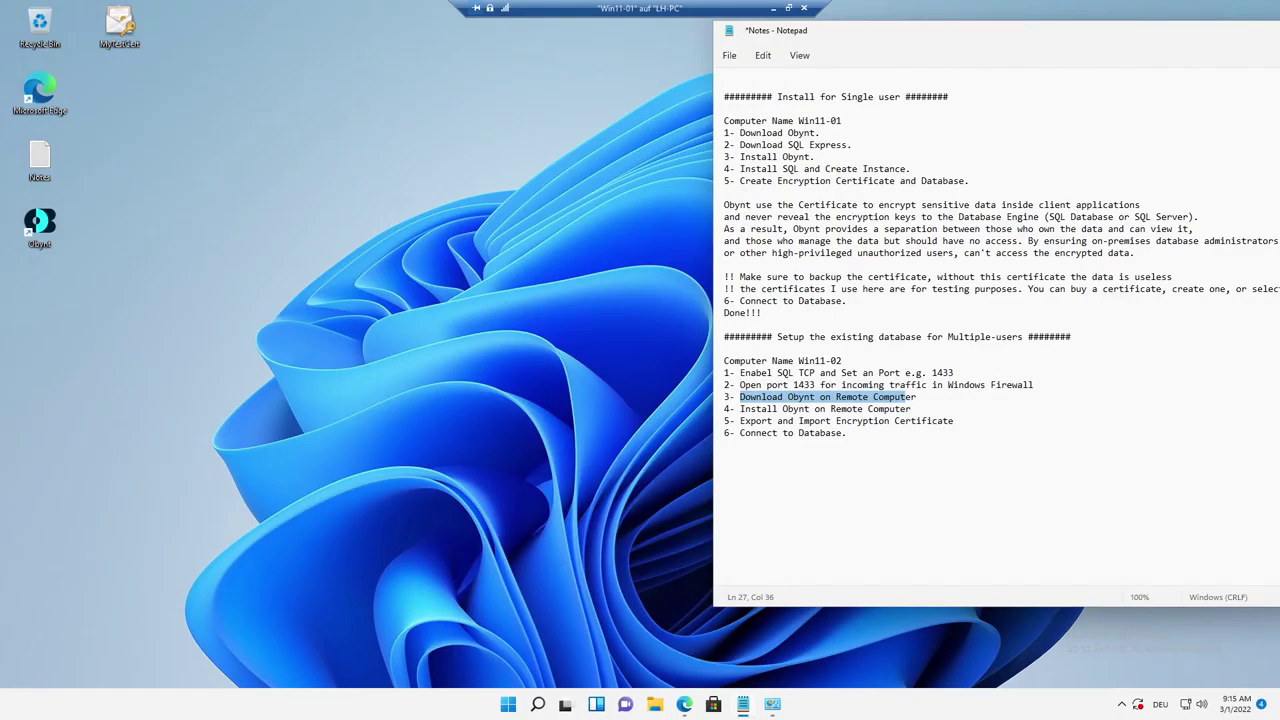
Exit Win11-01 full screen and rearrange the Win11-02, Win11-01 and notes windows.
left_click(788, 8)
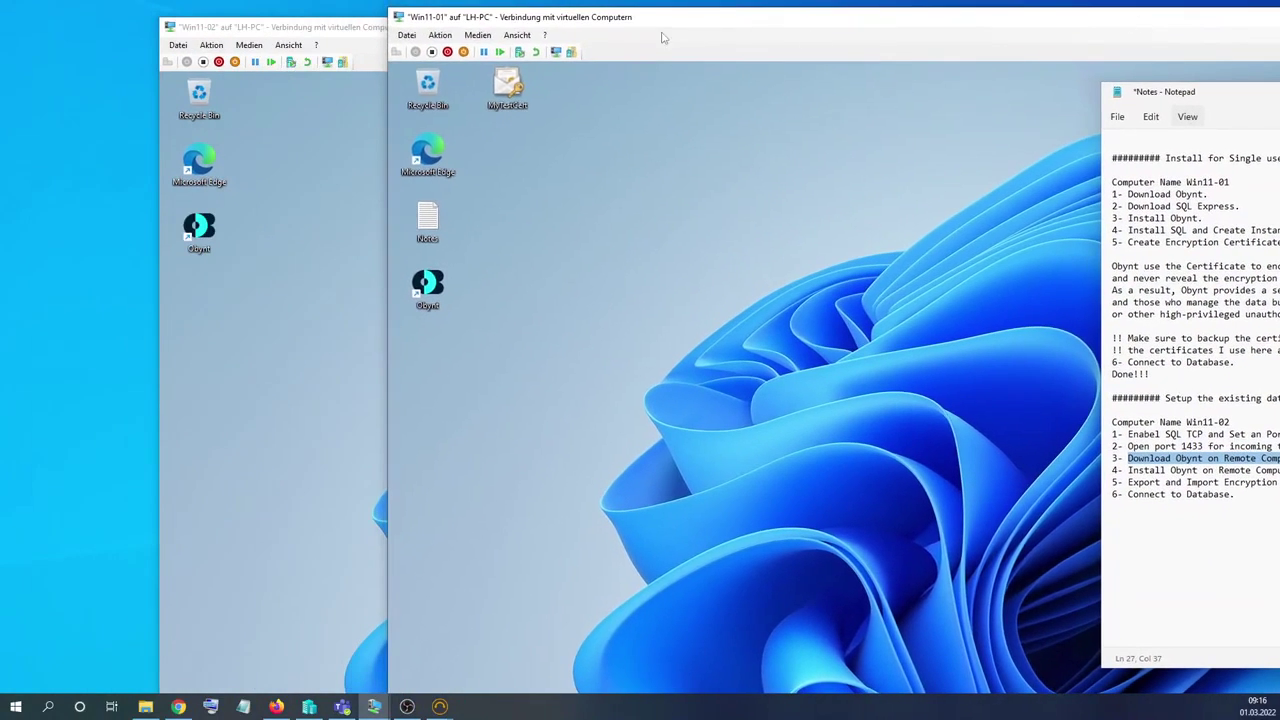
left_click(205, 226)
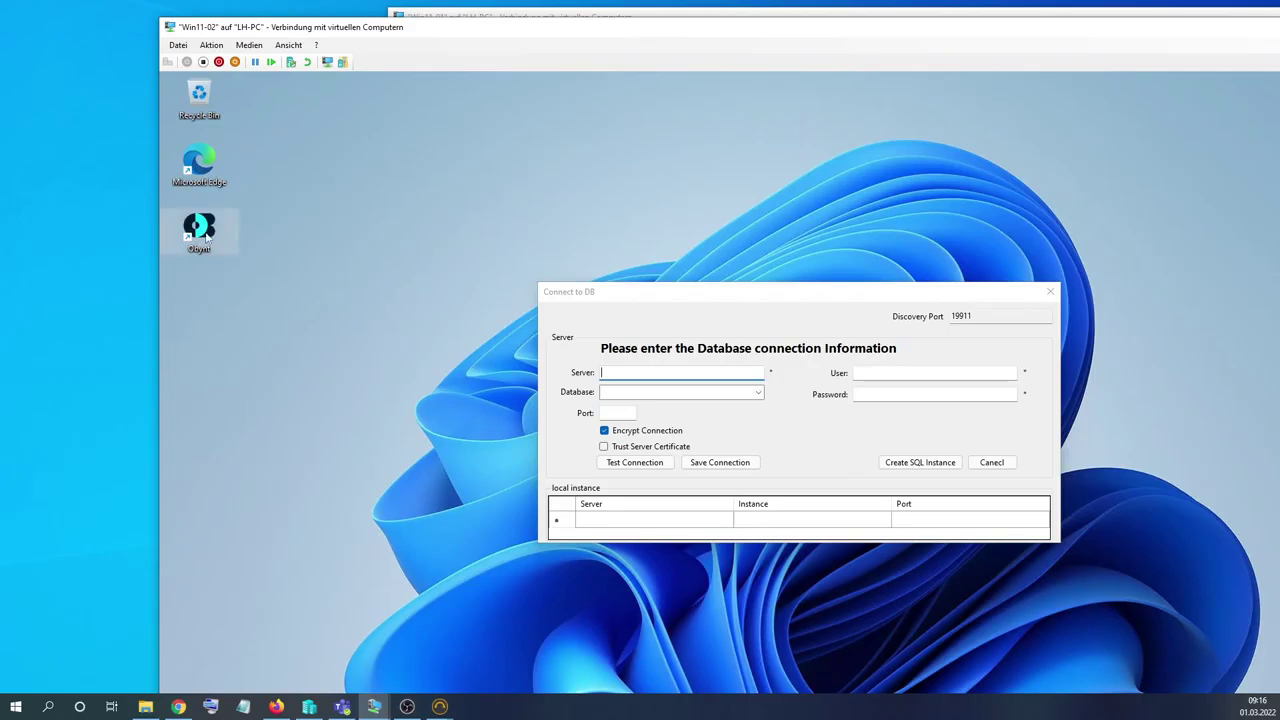
left_click_drag(558, 42, 500, 48)
left_click(930, 347)
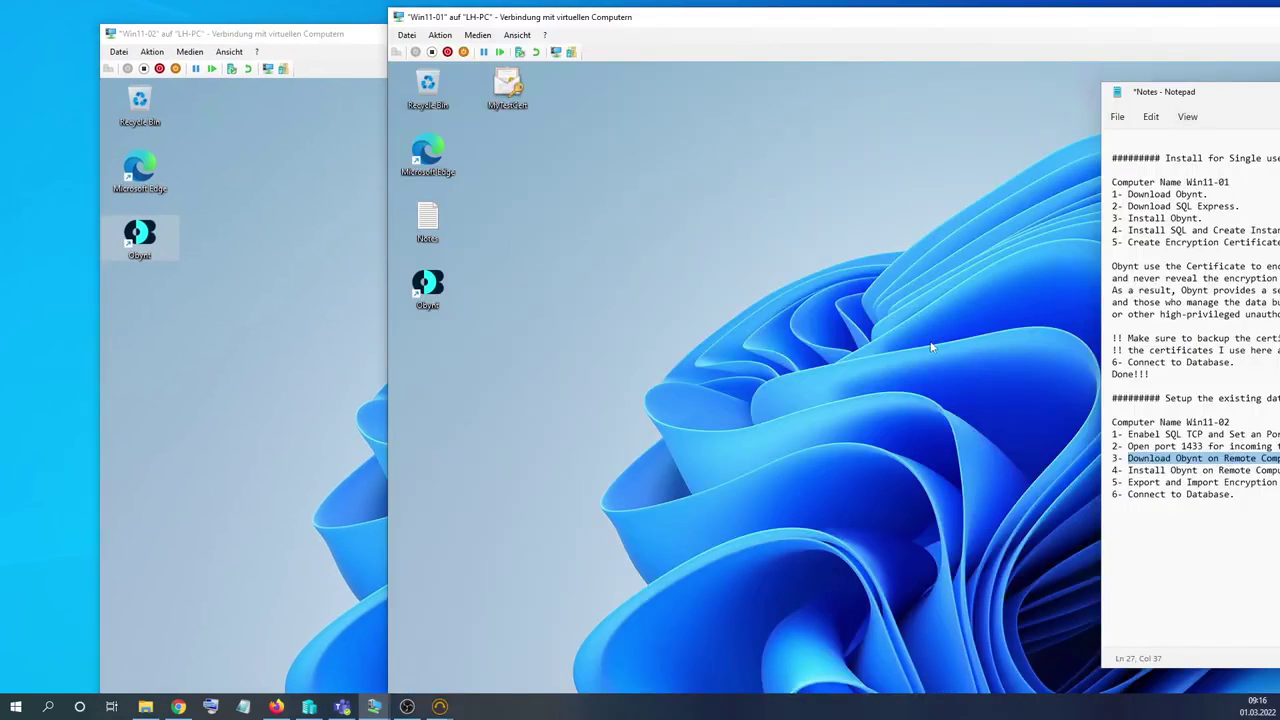
left_click_drag(1203, 92, 560, 82)
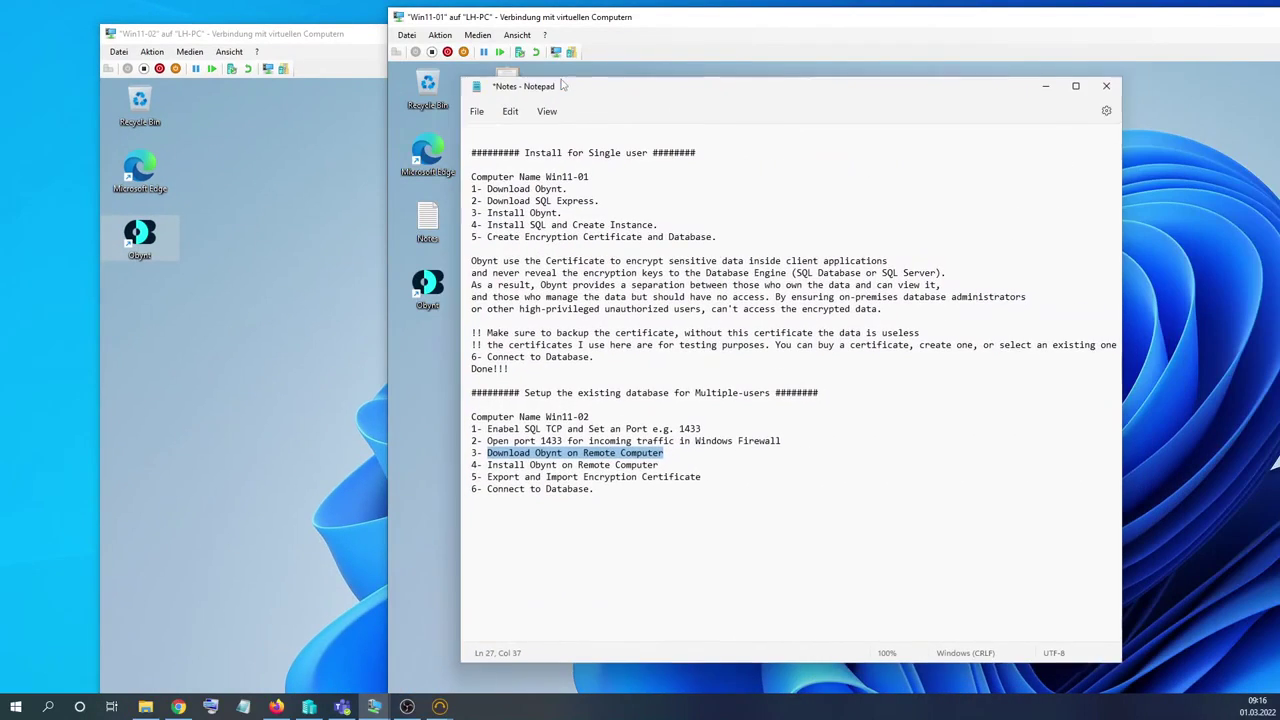
Highlight the install-Obynt and encryption-certificate note steps, then show Win11-01 full screen.
left_click_drag(485, 460, 656, 460)
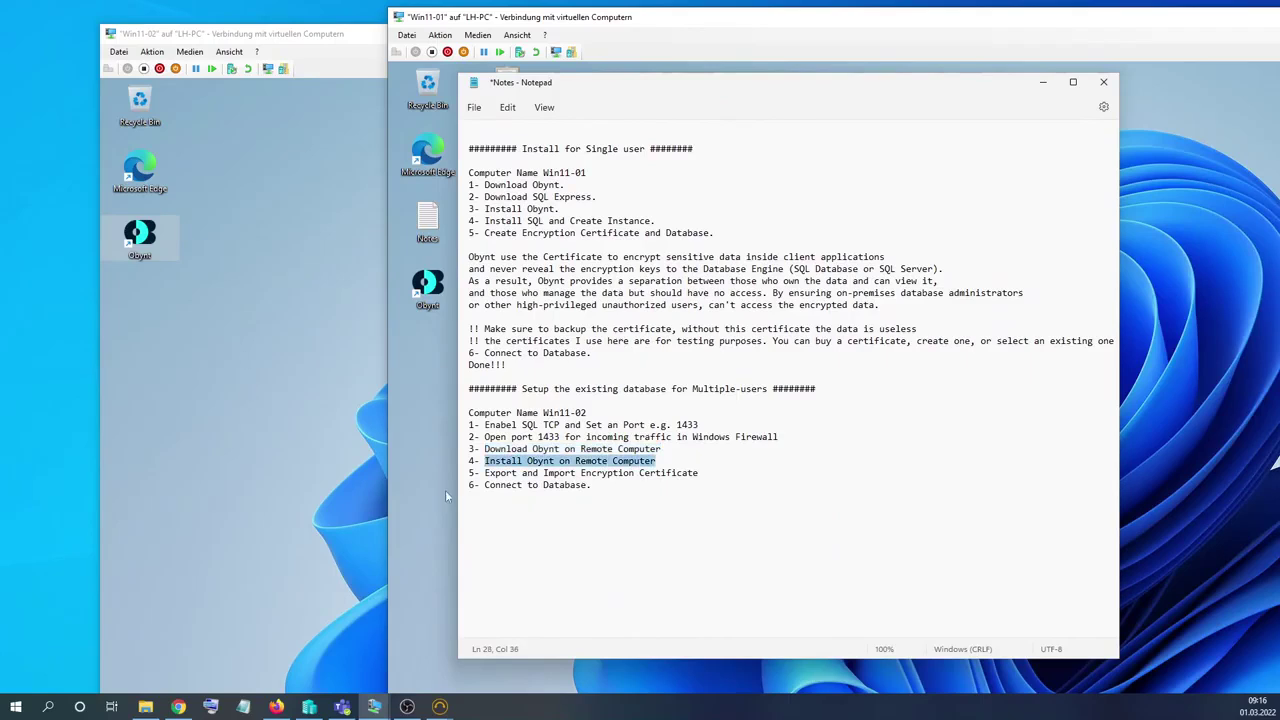
left_click_drag(485, 472, 698, 472)
left_click(1046, 84)
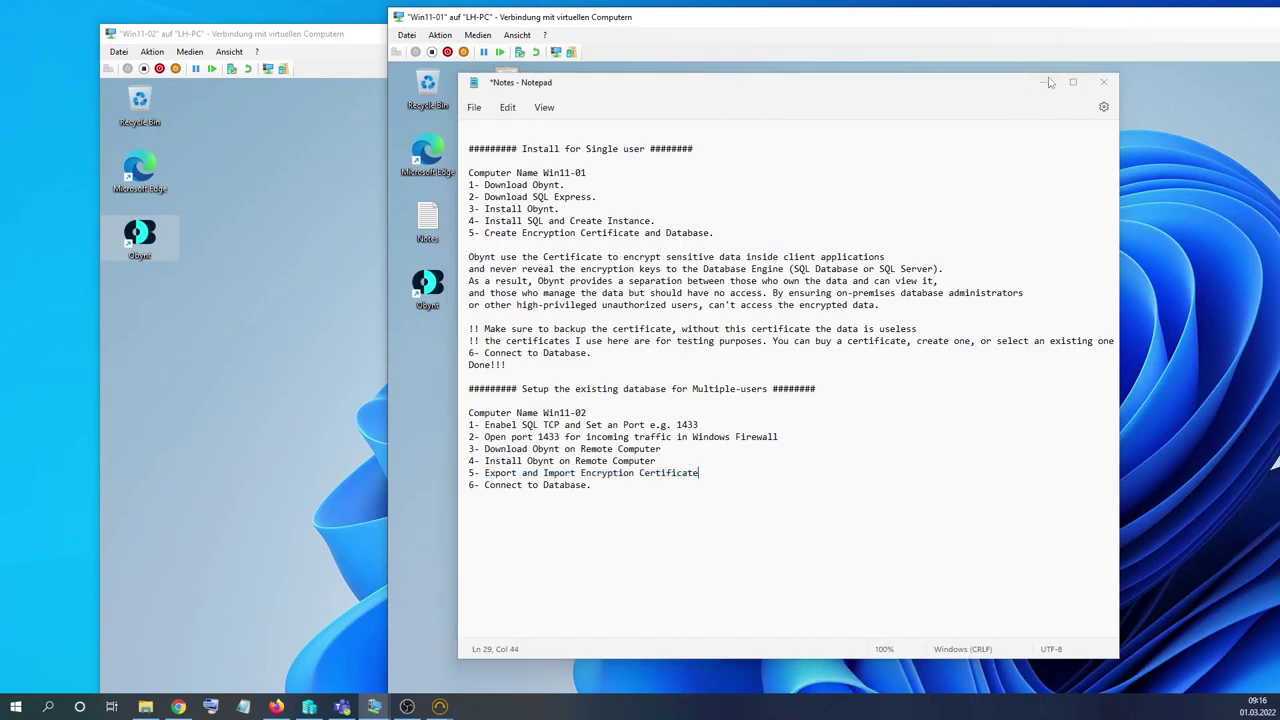
double_click(1017, 22)
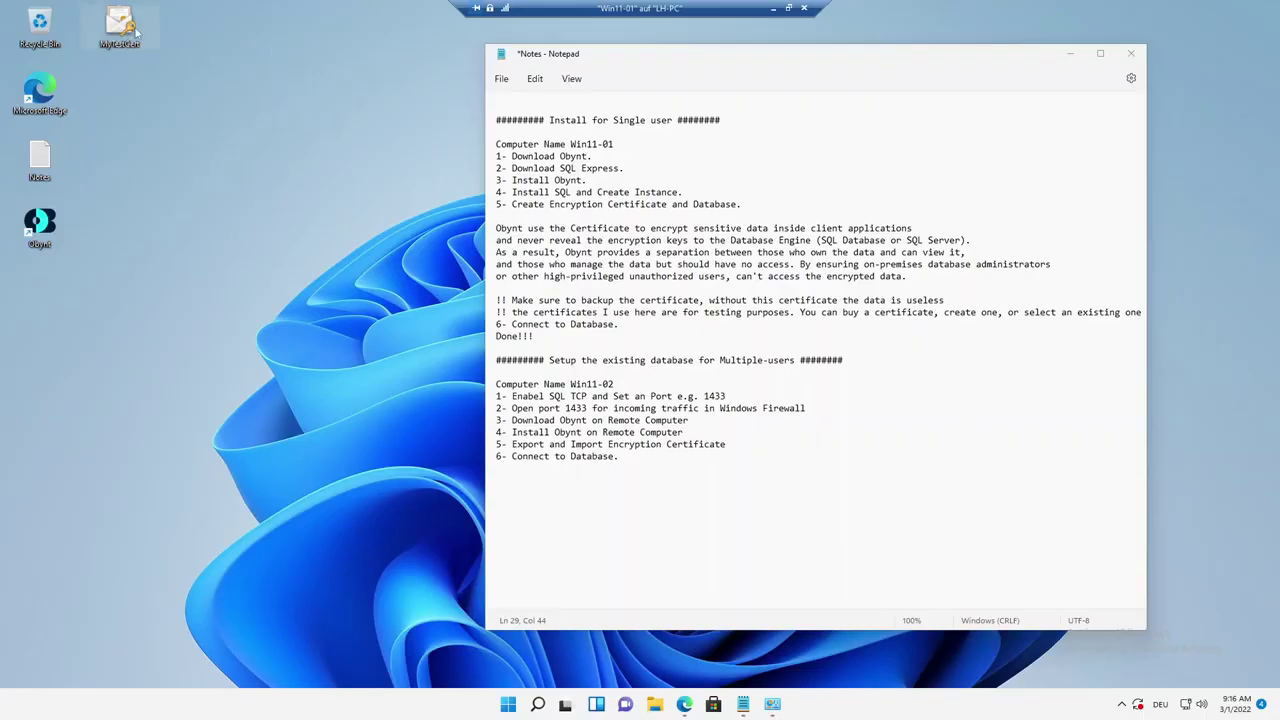
Open the Share folder on LH-PC through File Explorer's Network view.
left_click_drag(127, 34, 205, 109)
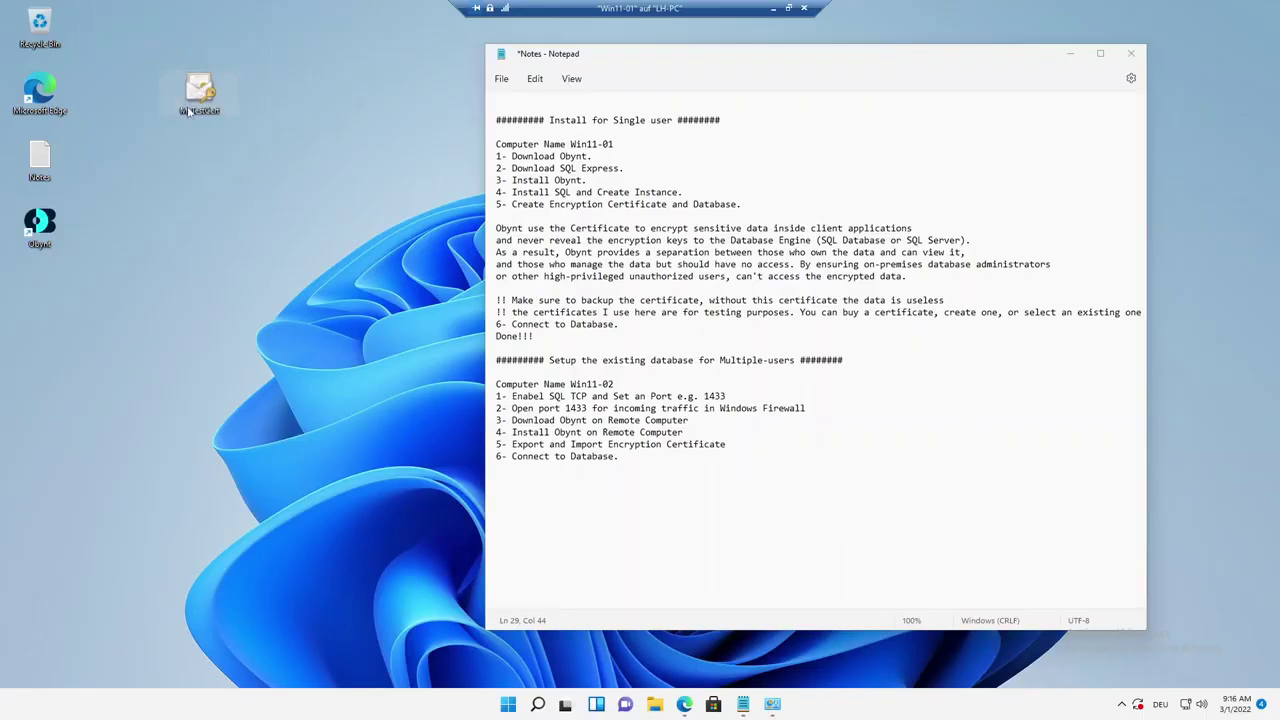
left_click(659, 708)
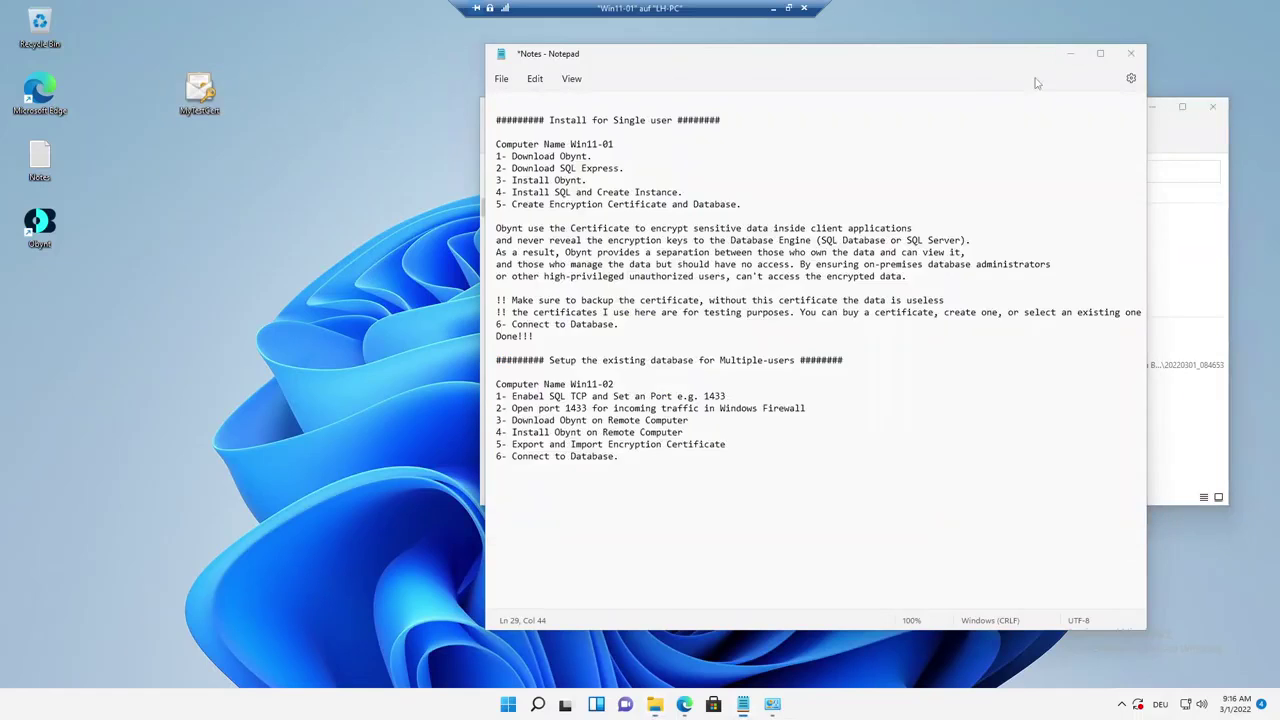
left_click(544, 452)
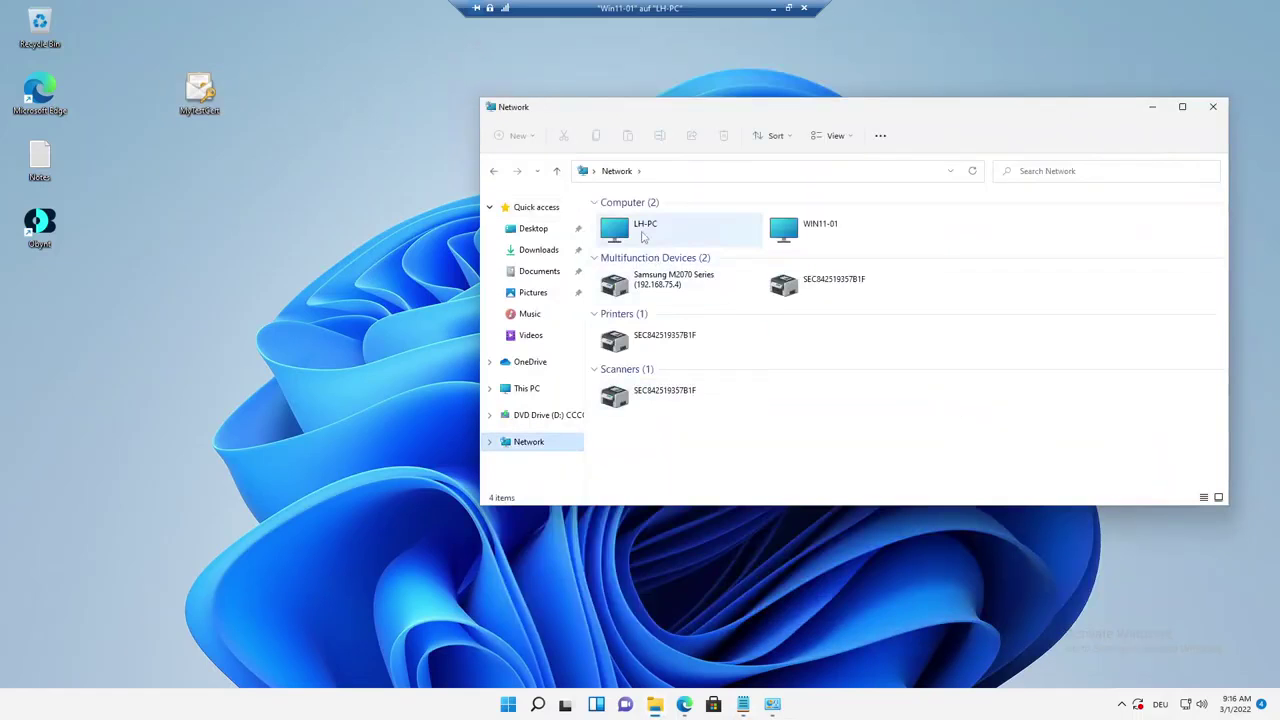
double_click(642, 222)
left_click(640, 220)
double_click(640, 220)
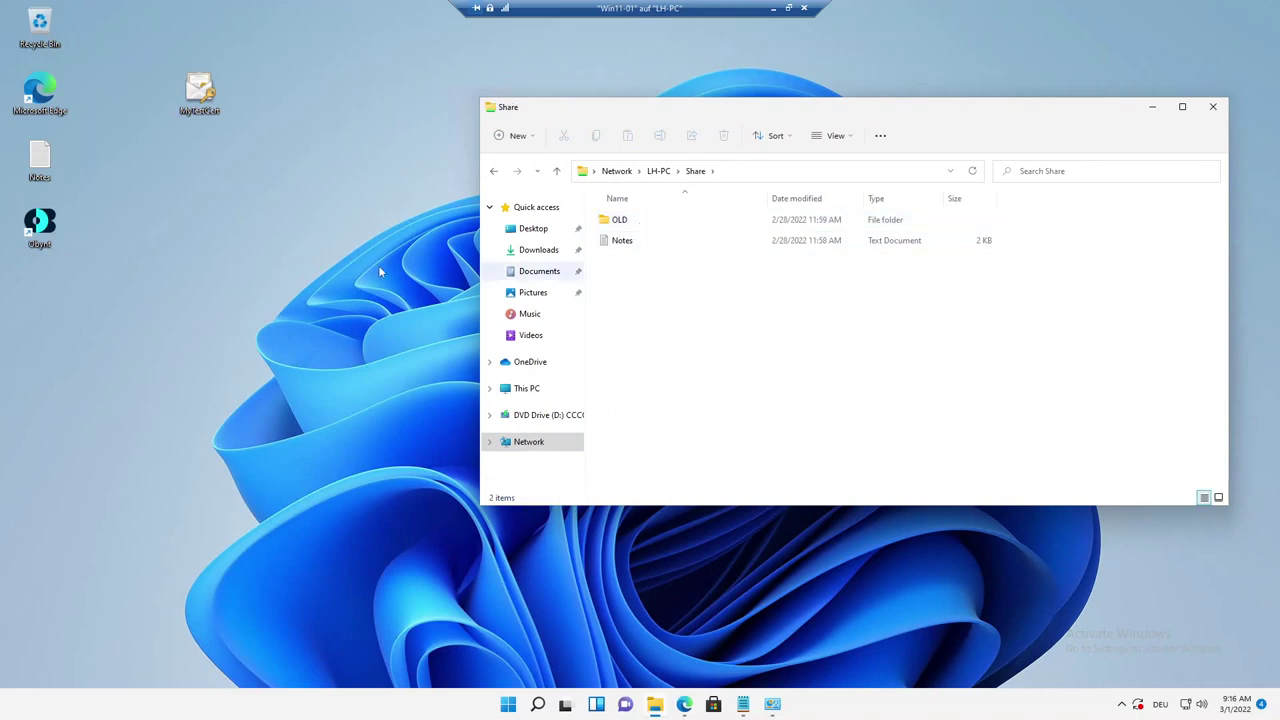
Copy MyTestCert from the desktop, paste it into the LH-PC Share folder, and minimize Win11-01.
left_click_drag(147, 65, 214, 115)
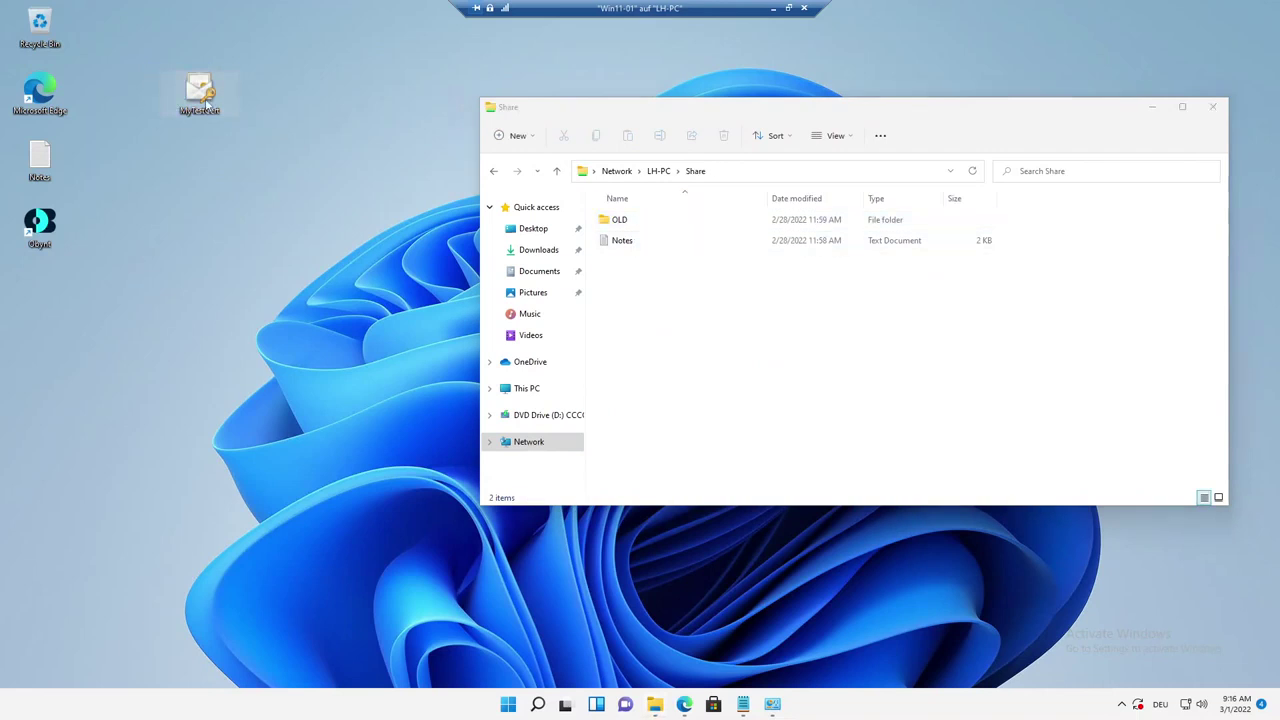
right_click(212, 113)
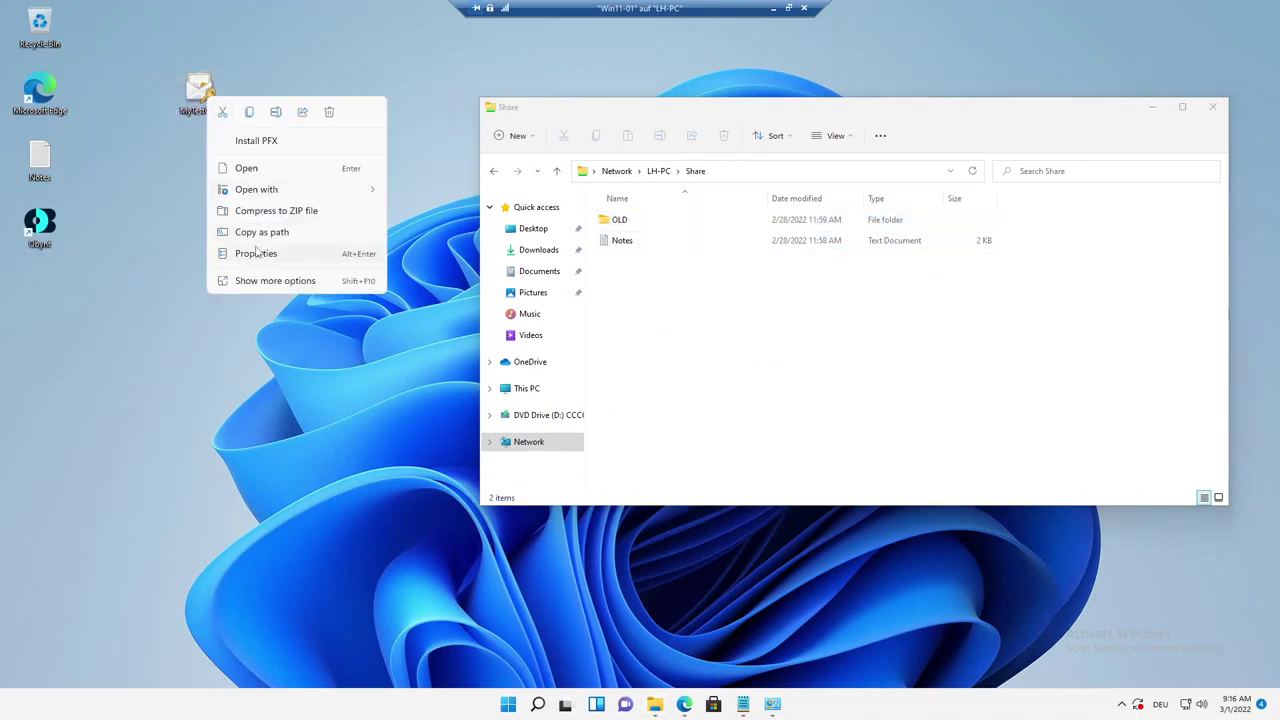
key("Escape")
right_click(206, 113)
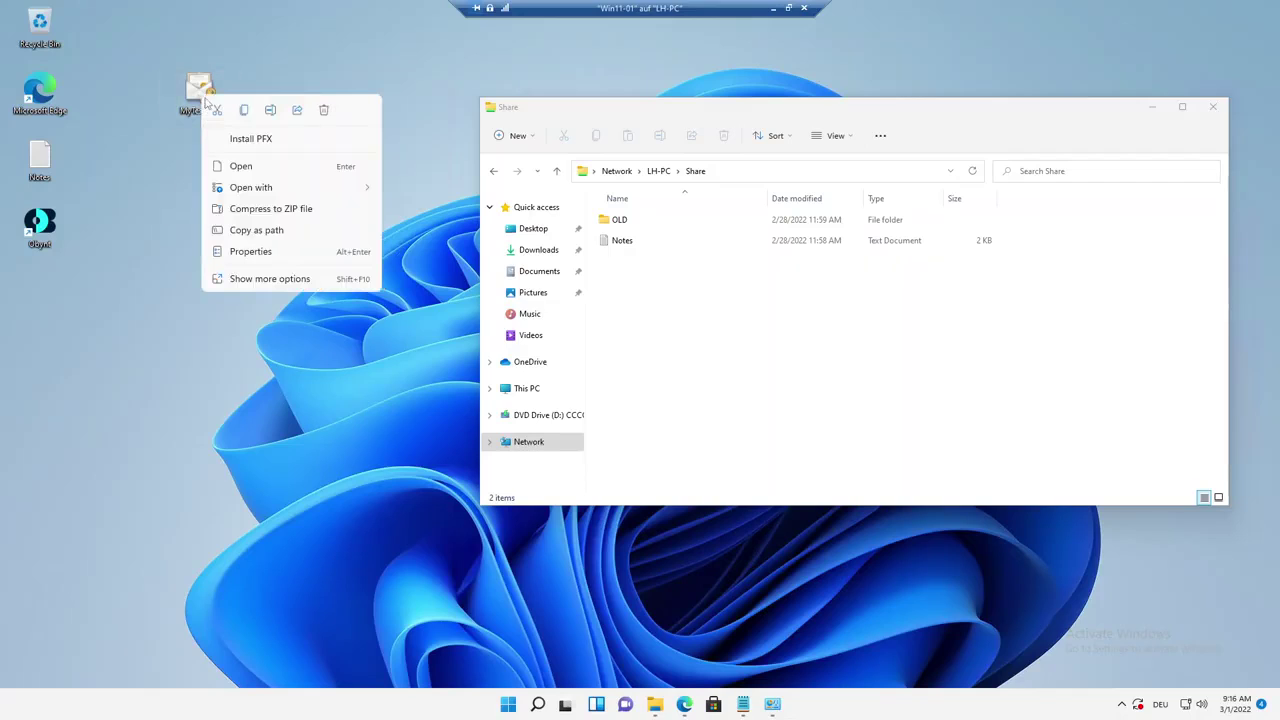
left_click(244, 110)
left_click(643, 306)
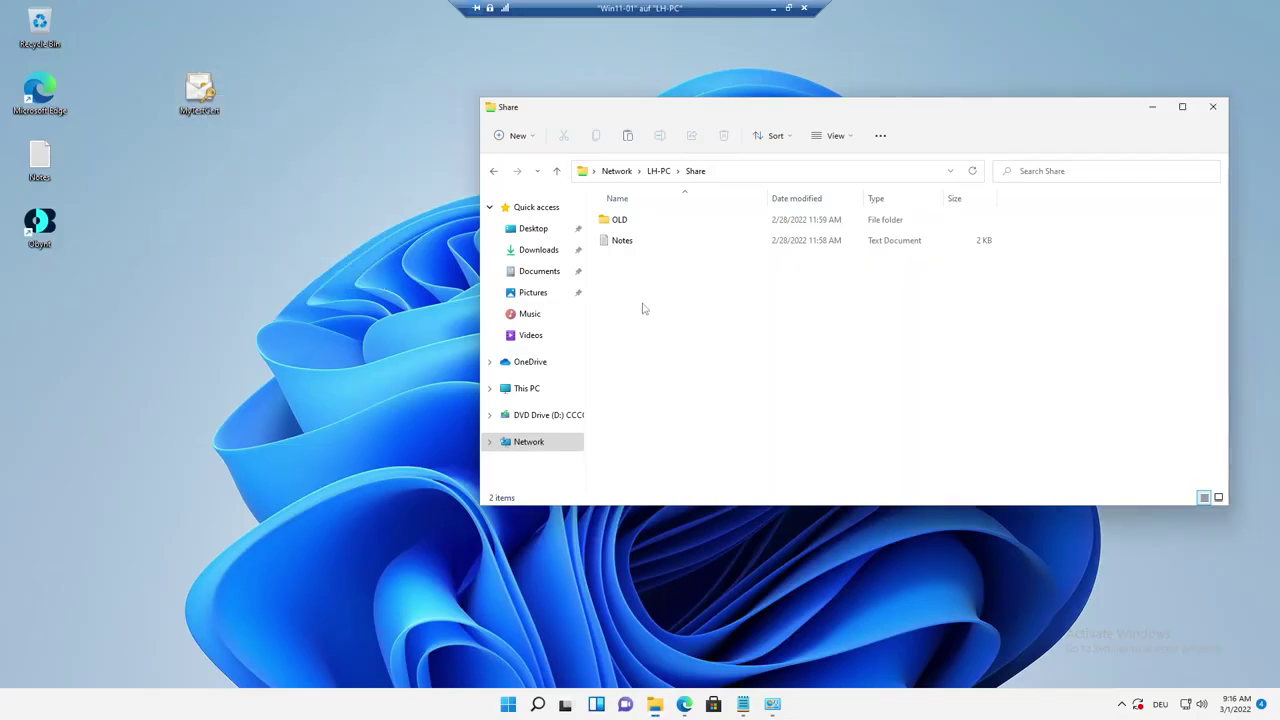
right_click(644, 306)
mouse_move(692, 442)
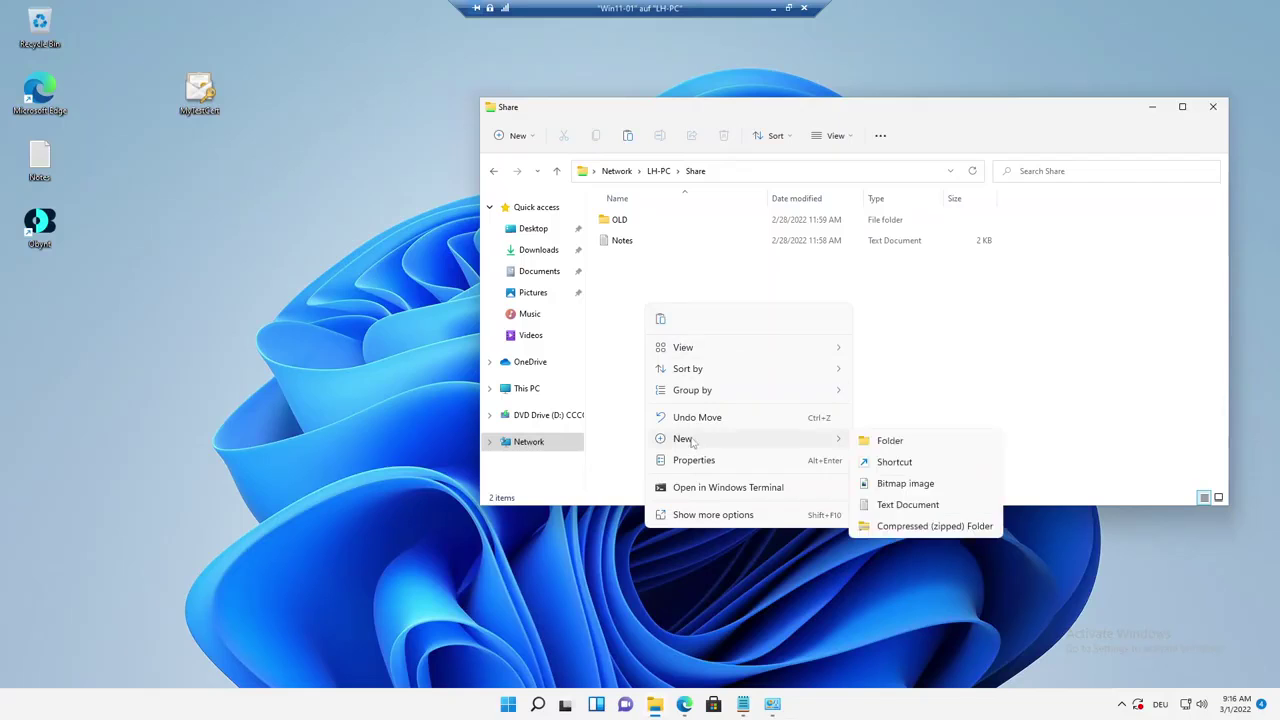
left_click(662, 320)
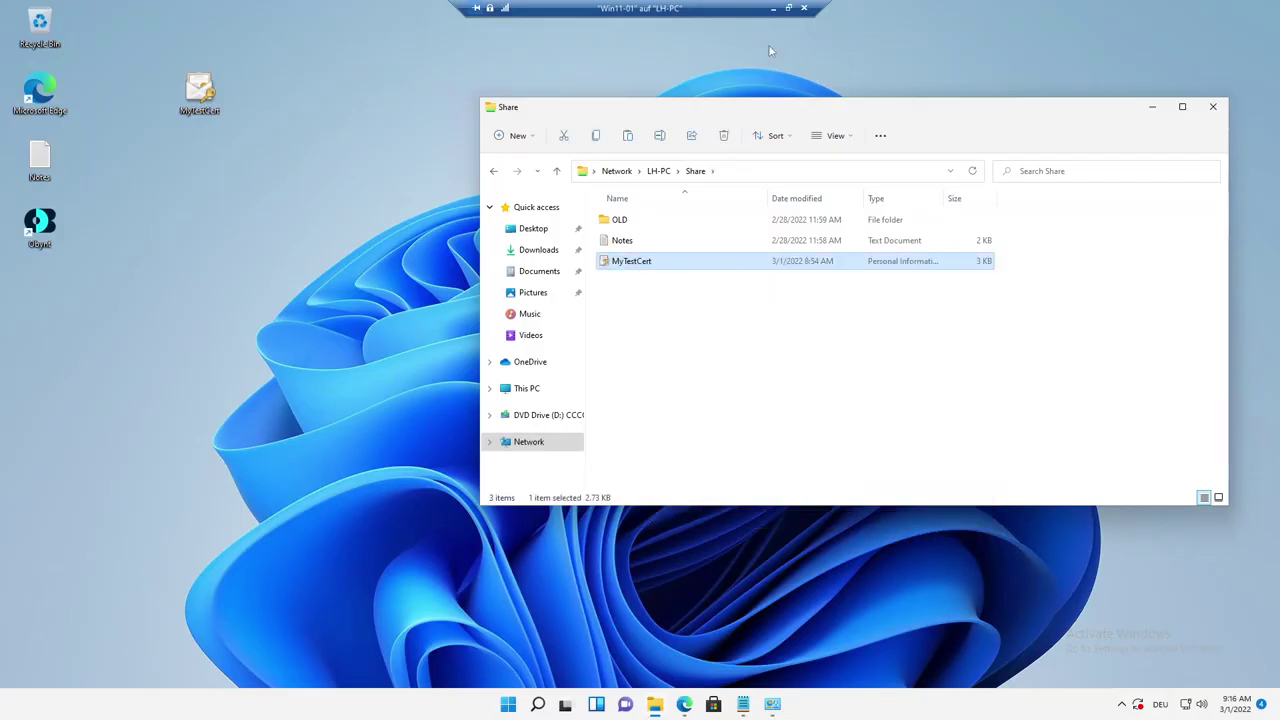
left_click(775, 9)
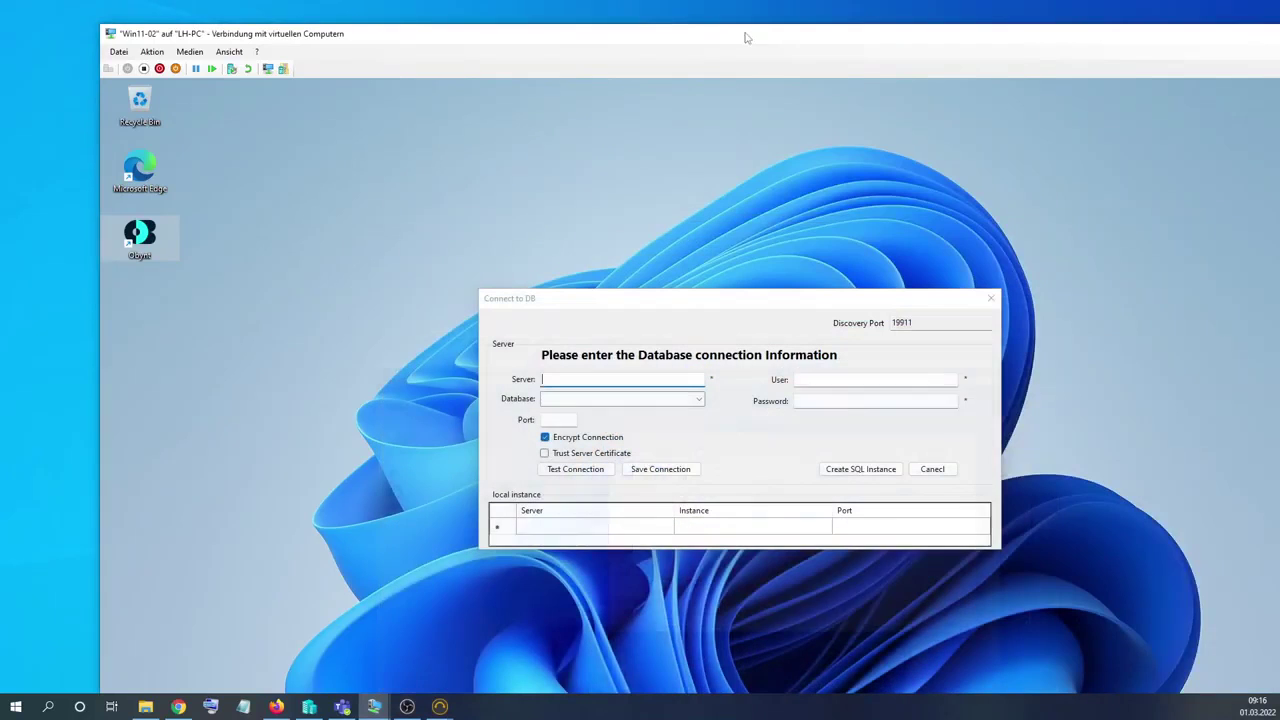
Turn on network discovery on Win11-02, treating the network as private.
double_click(501, 38)
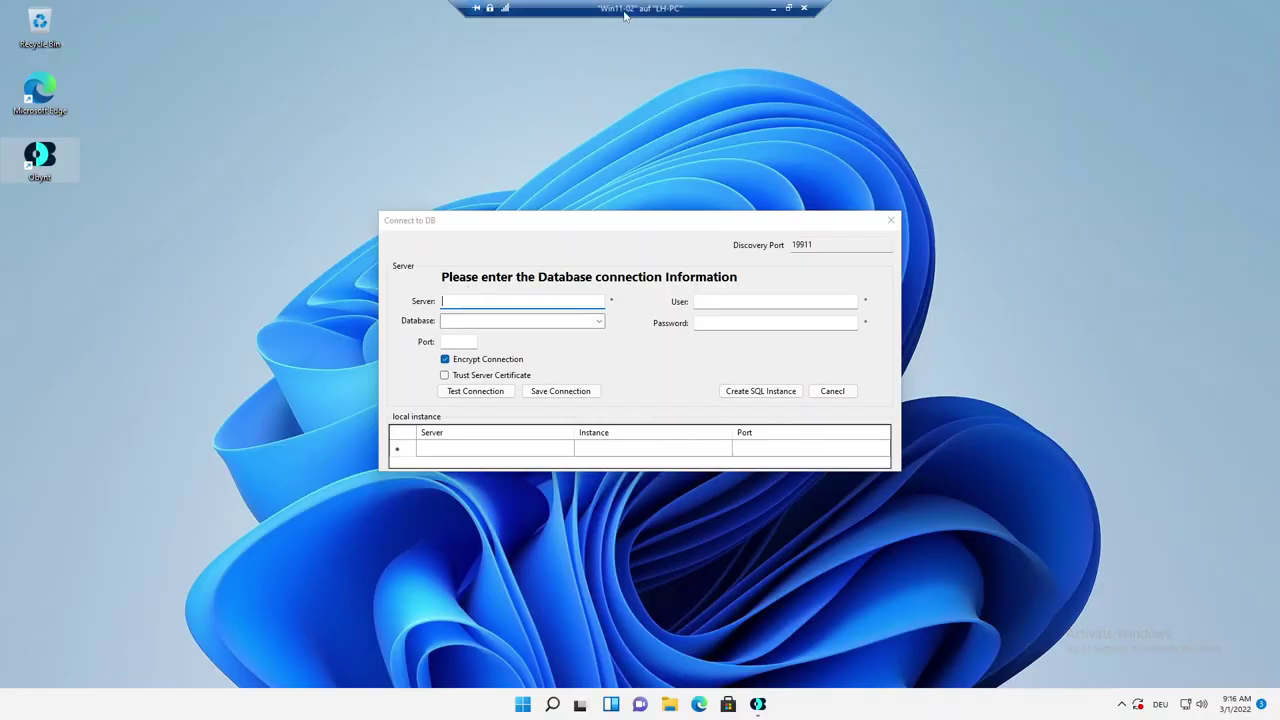
left_click(671, 704)
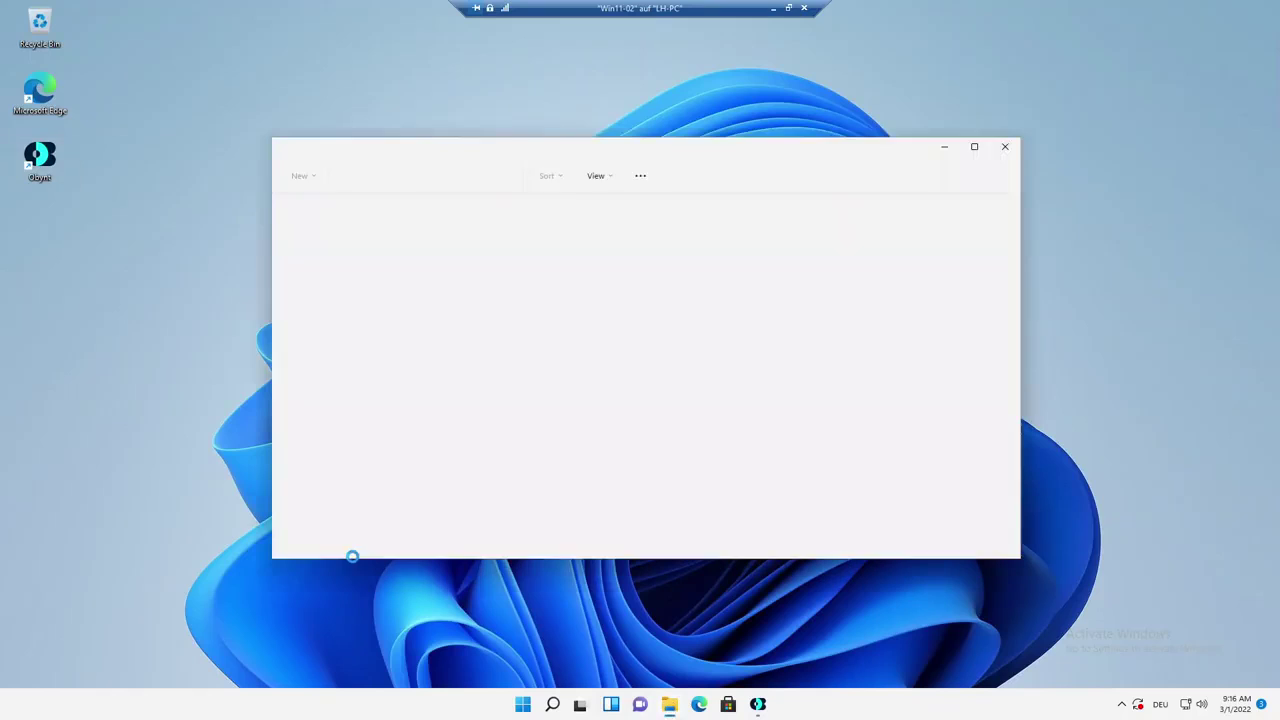
left_click(330, 490)
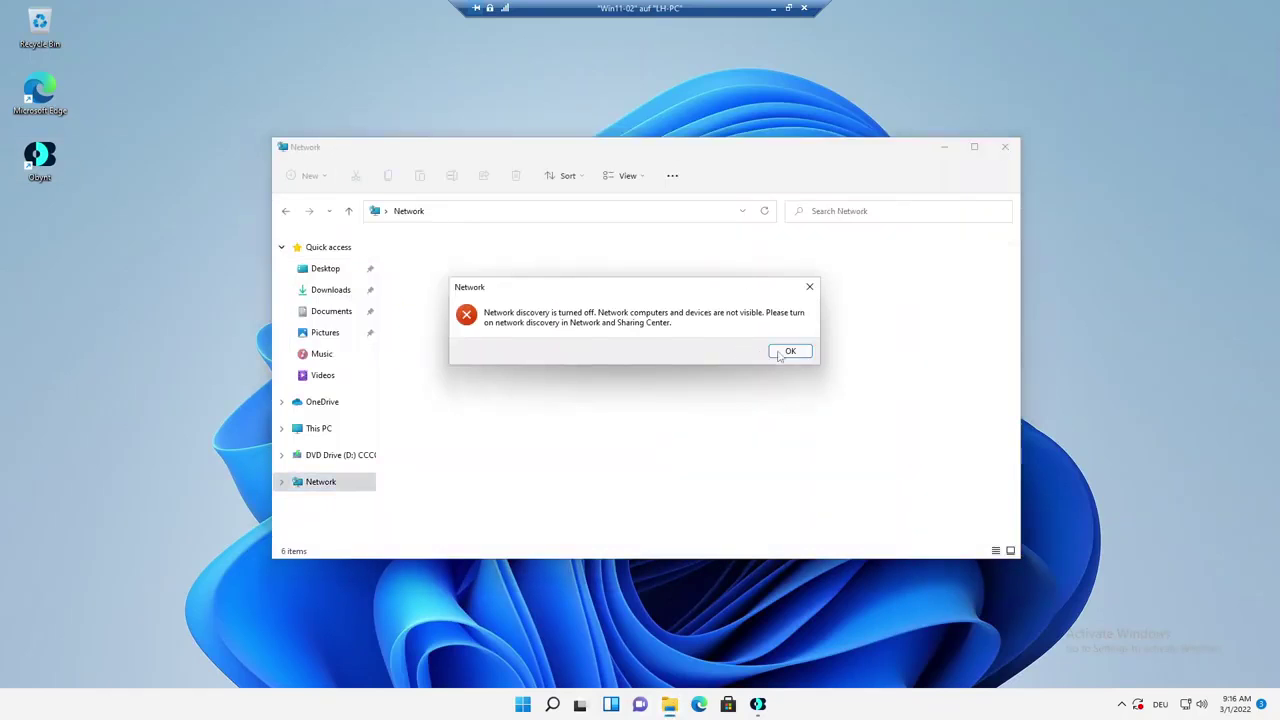
left_click(789, 352)
left_click(655, 240)
left_click(666, 247)
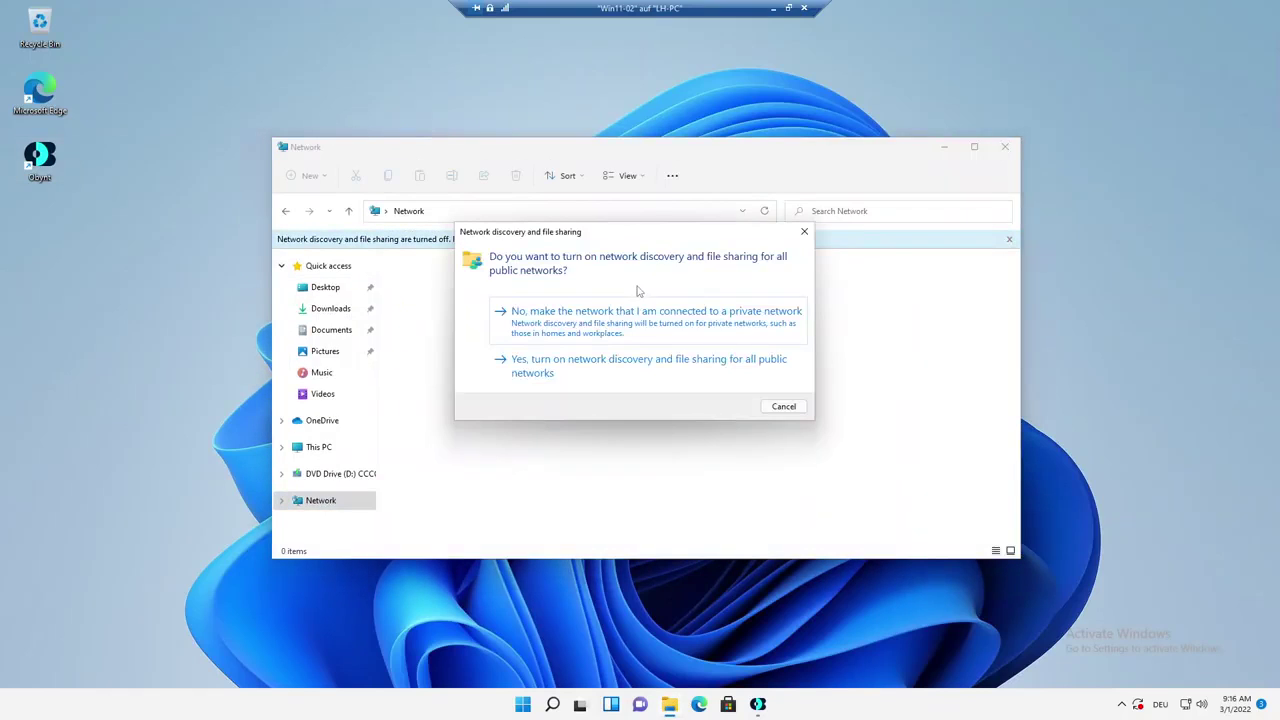
left_click(633, 319)
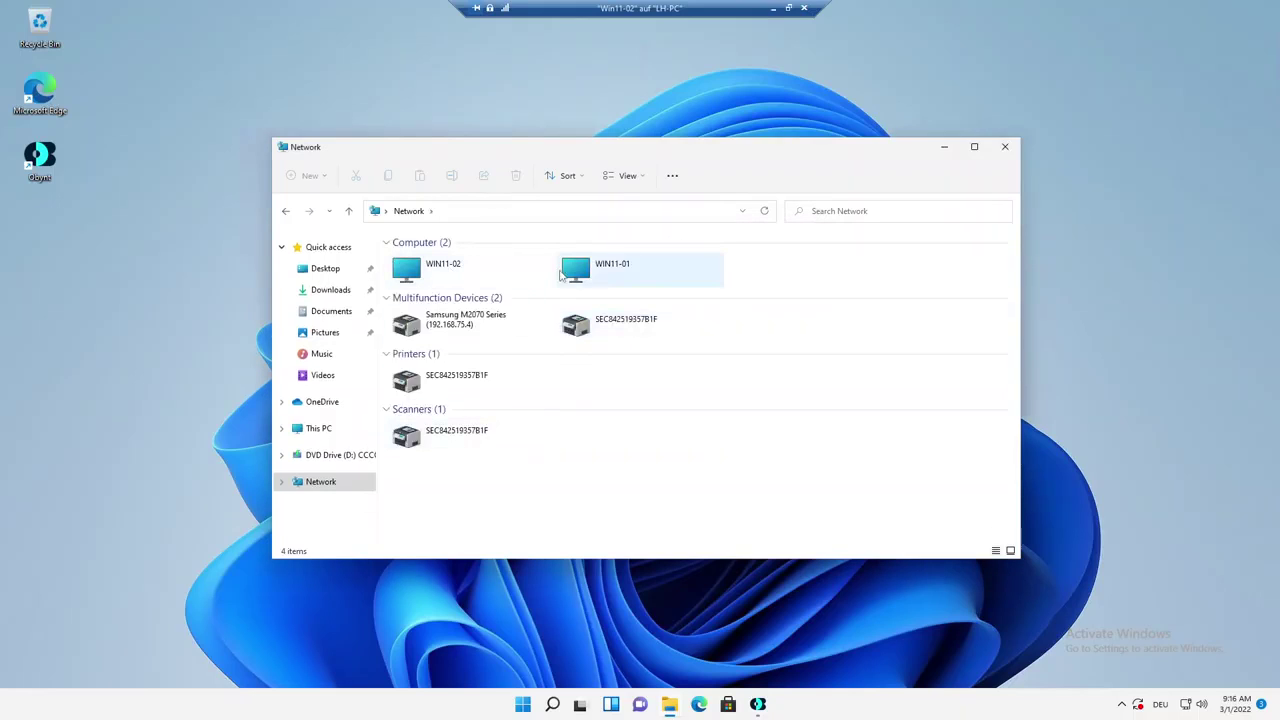
Drag MyTestCert from LH-PC's Share folder onto the Win11-02 desktop and close the window.
double_click(778, 267)
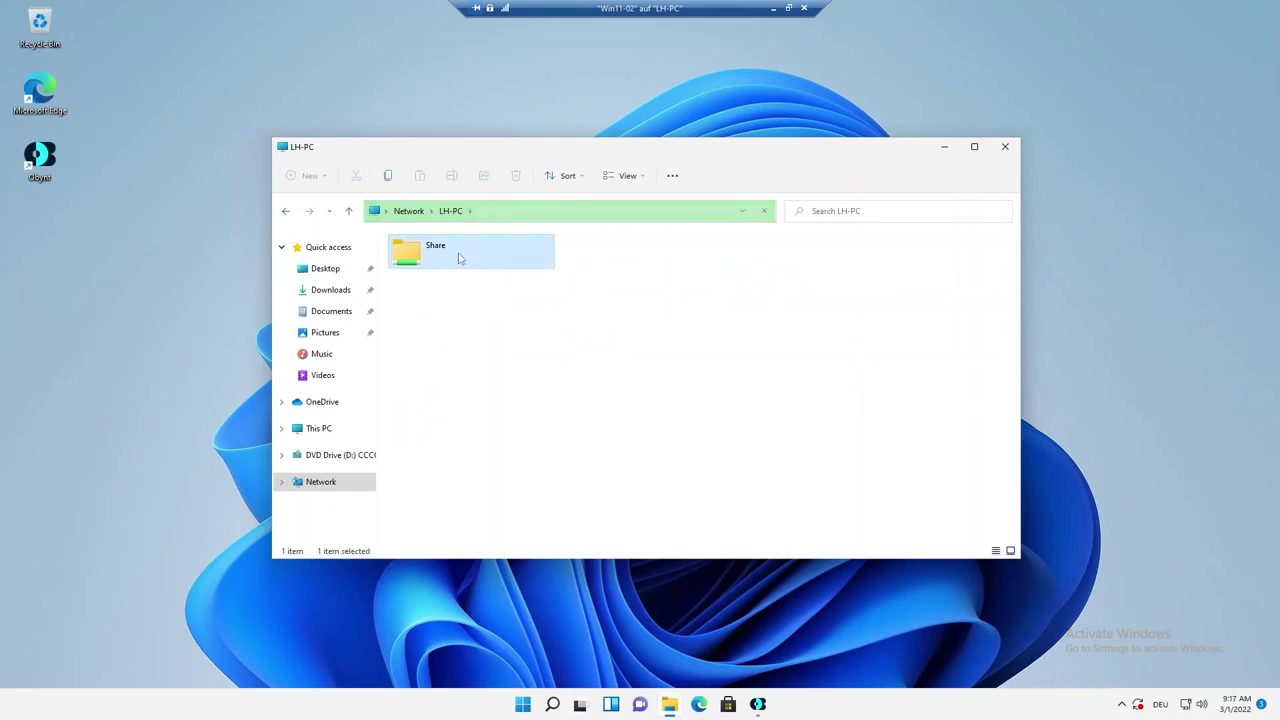
double_click(458, 256)
left_click_drag(418, 281, 140, 282)
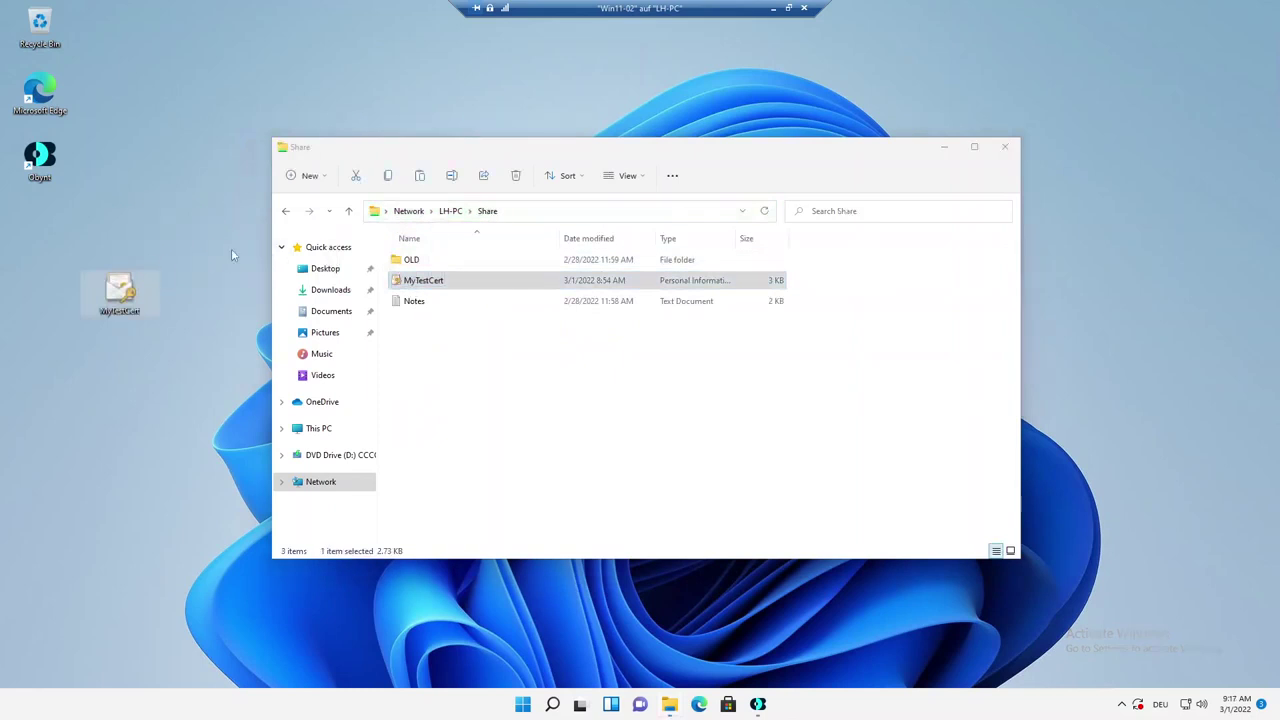
left_click(1004, 147)
Install the MyTestCert PFX into the Current User store with automatic store selection.
right_click(118, 291)
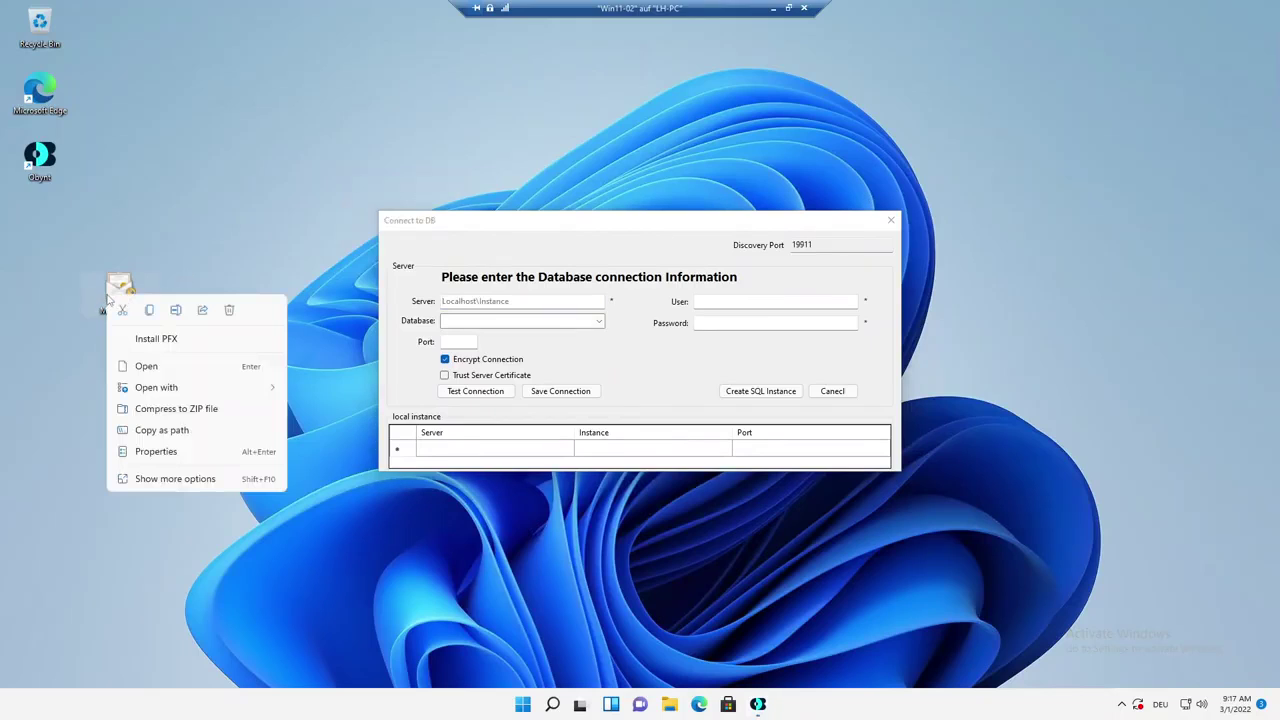
left_click(155, 340)
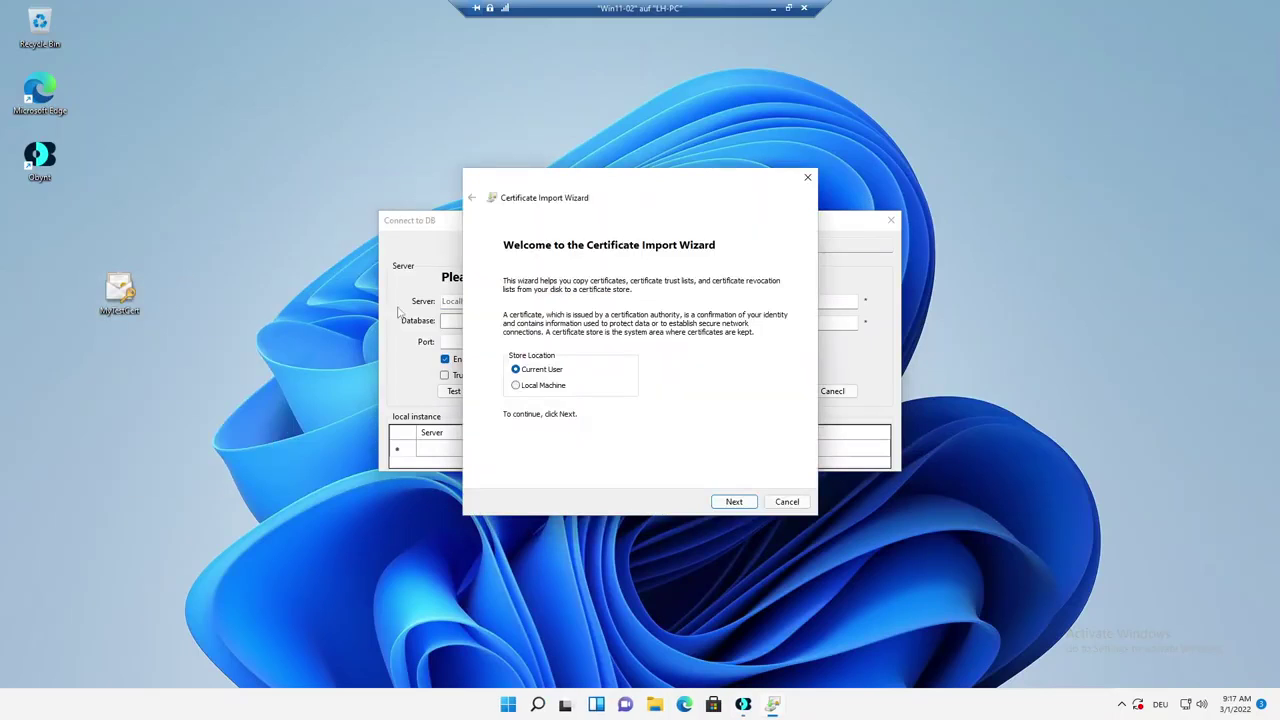
left_click(736, 503)
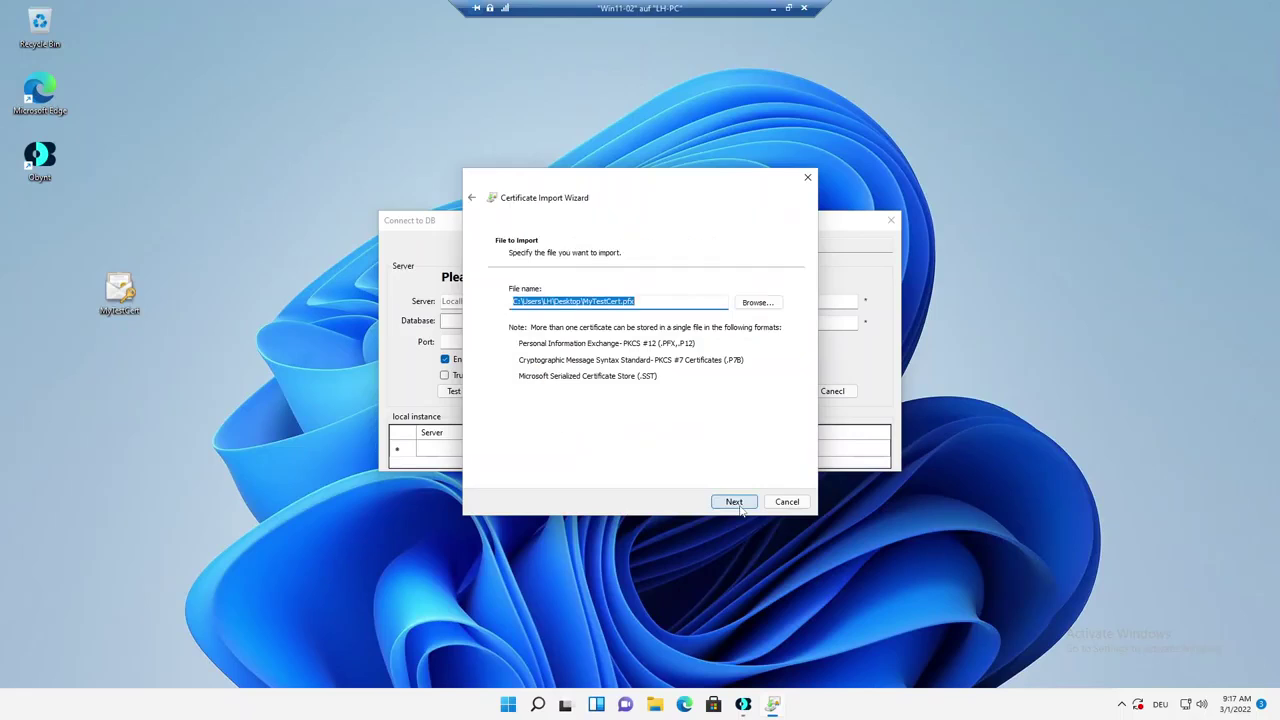
left_click(740, 506)
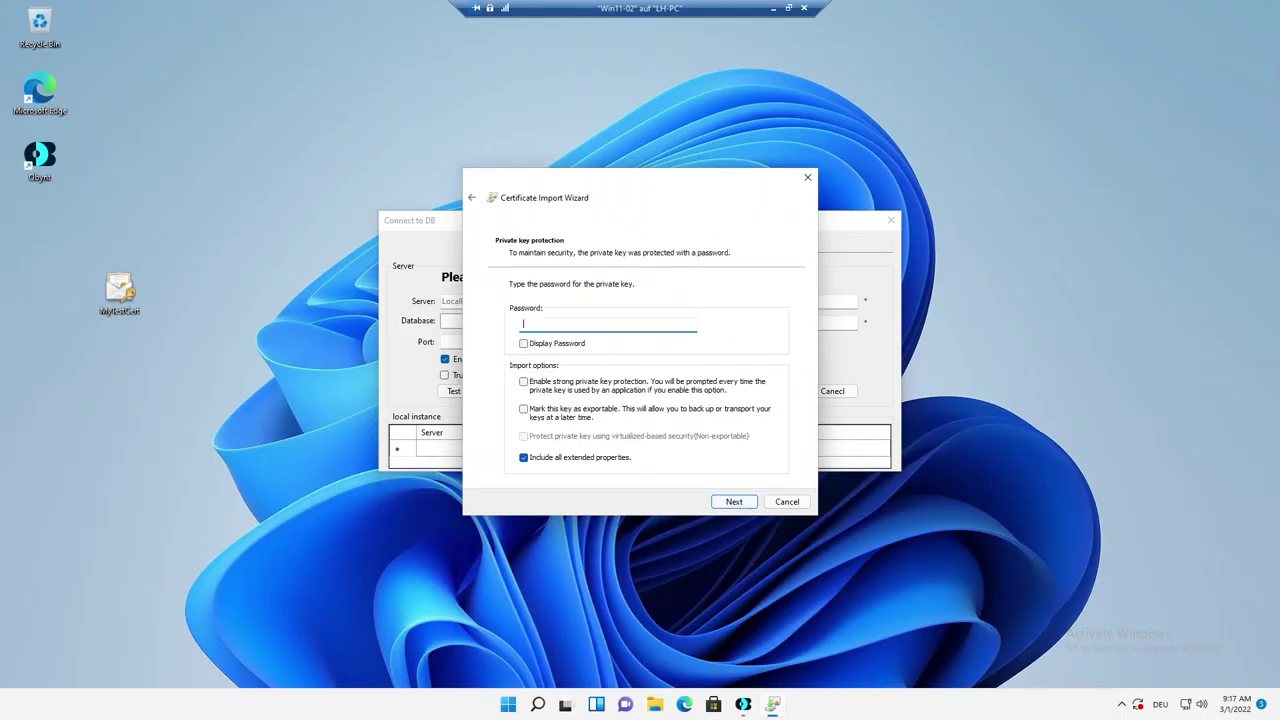
left_click(734, 501)
left_click(734, 501)
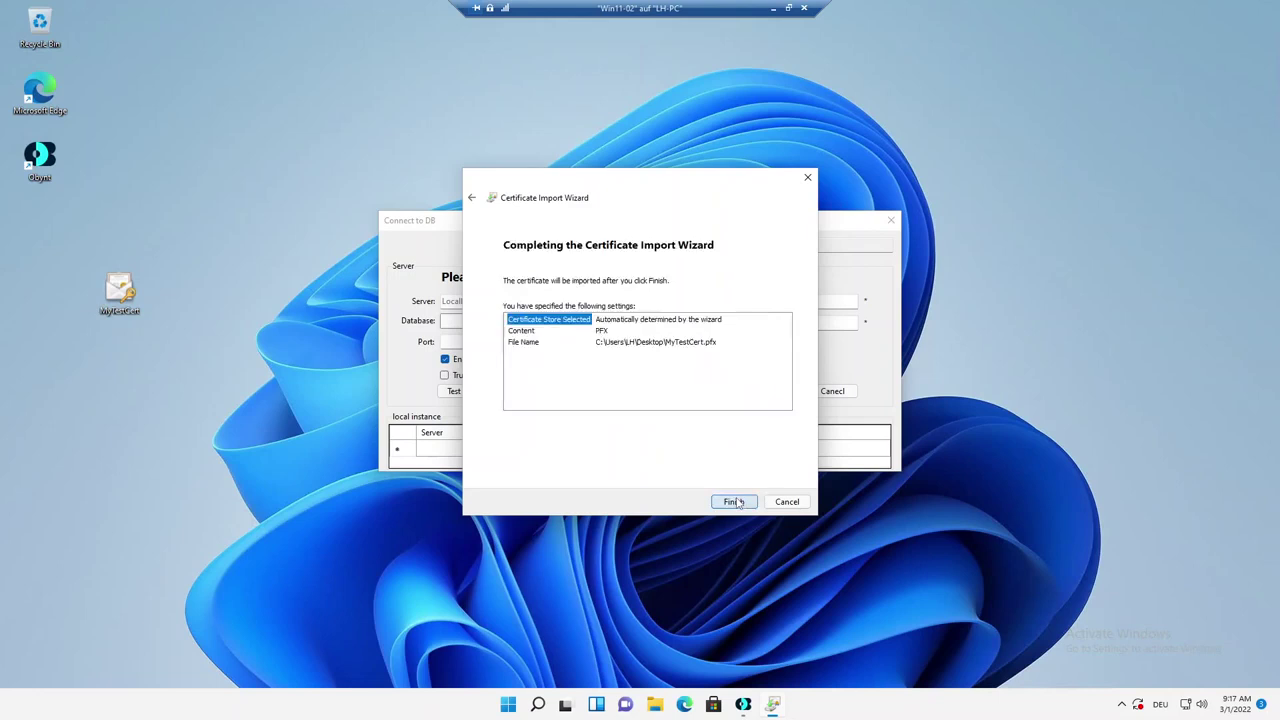
left_click(734, 501)
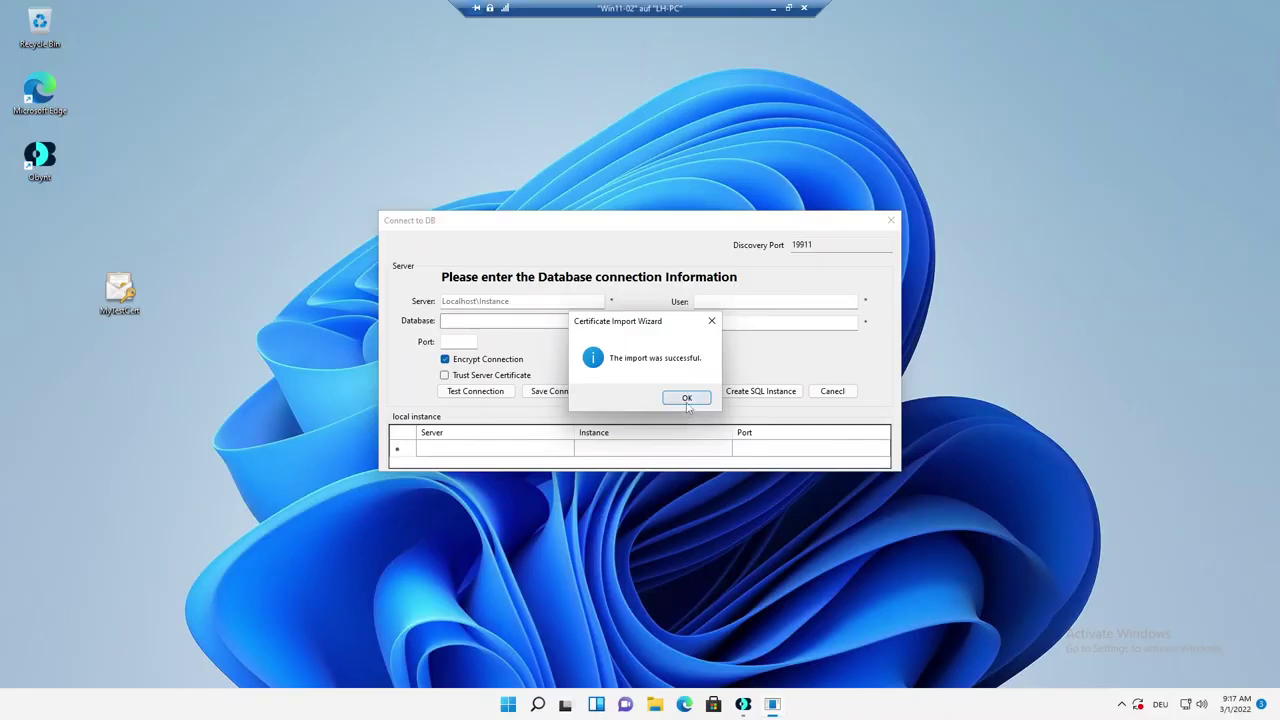
left_click(687, 402)
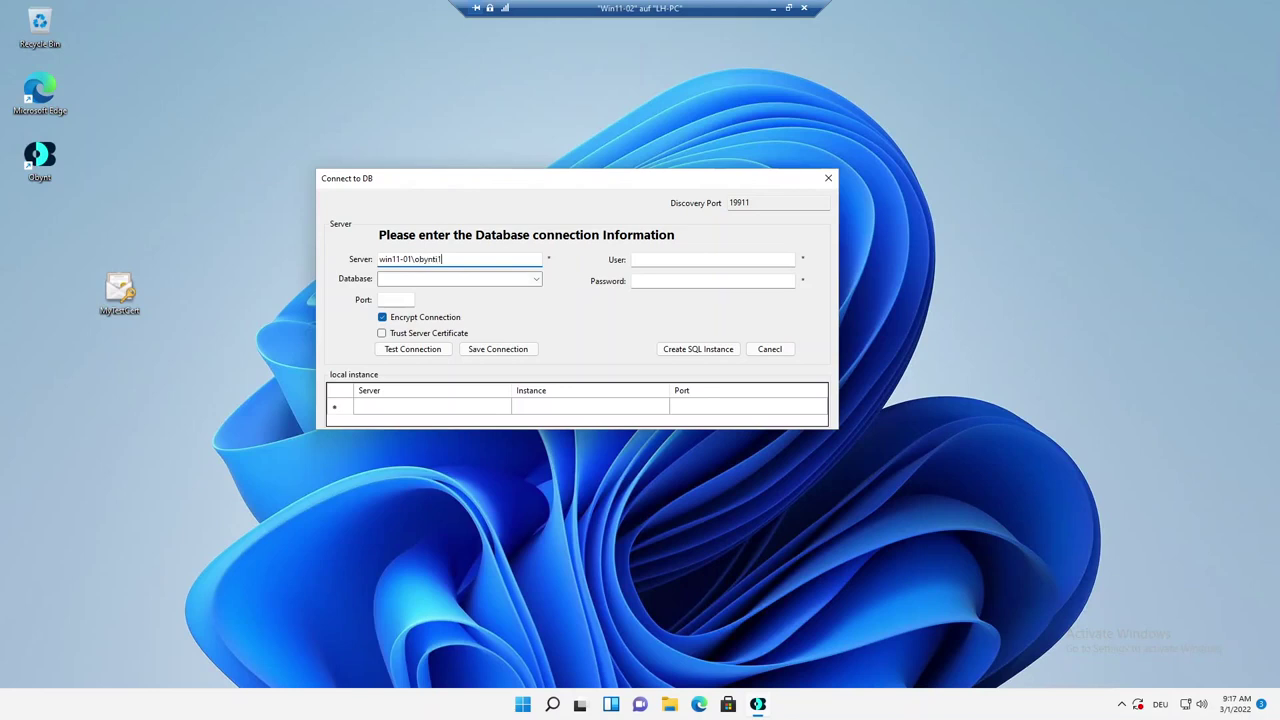
Fill in the win11-01\obynti1 ObyntDB1 connection on port 1433, trust the certificate, test and save.
key("Tab")
key("Tab")
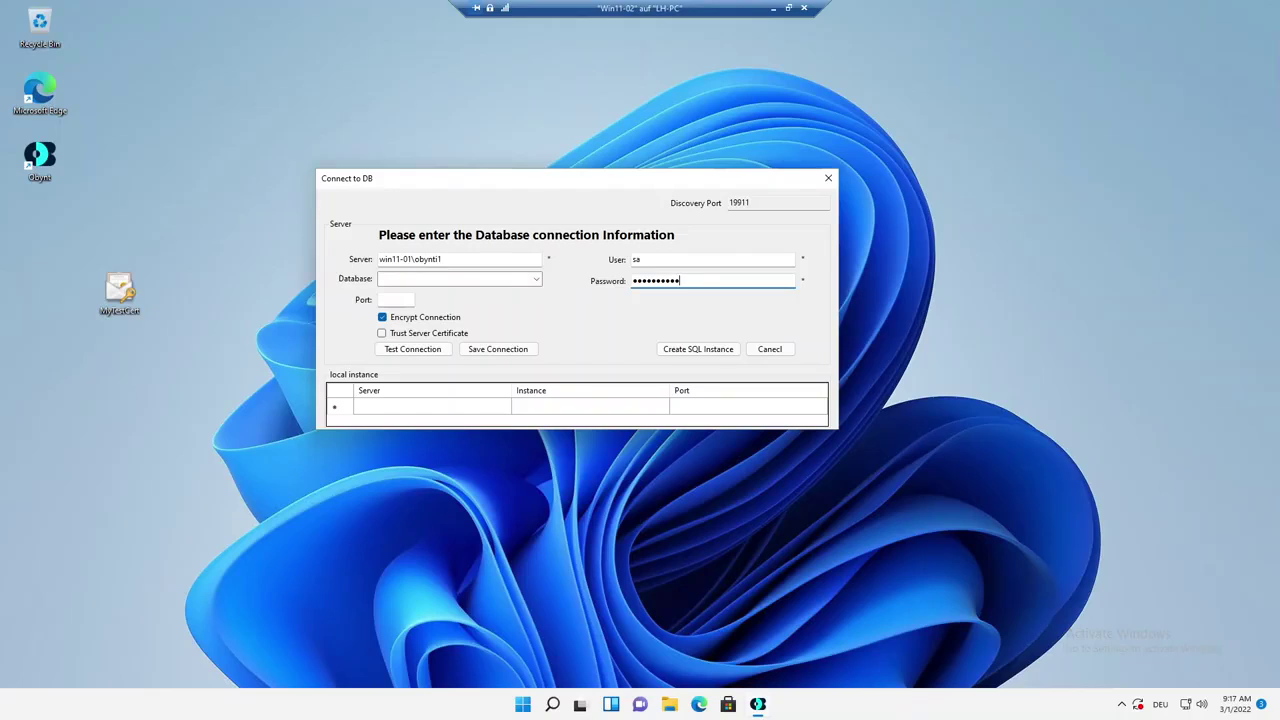
key("Tab")
left_click(410, 336)
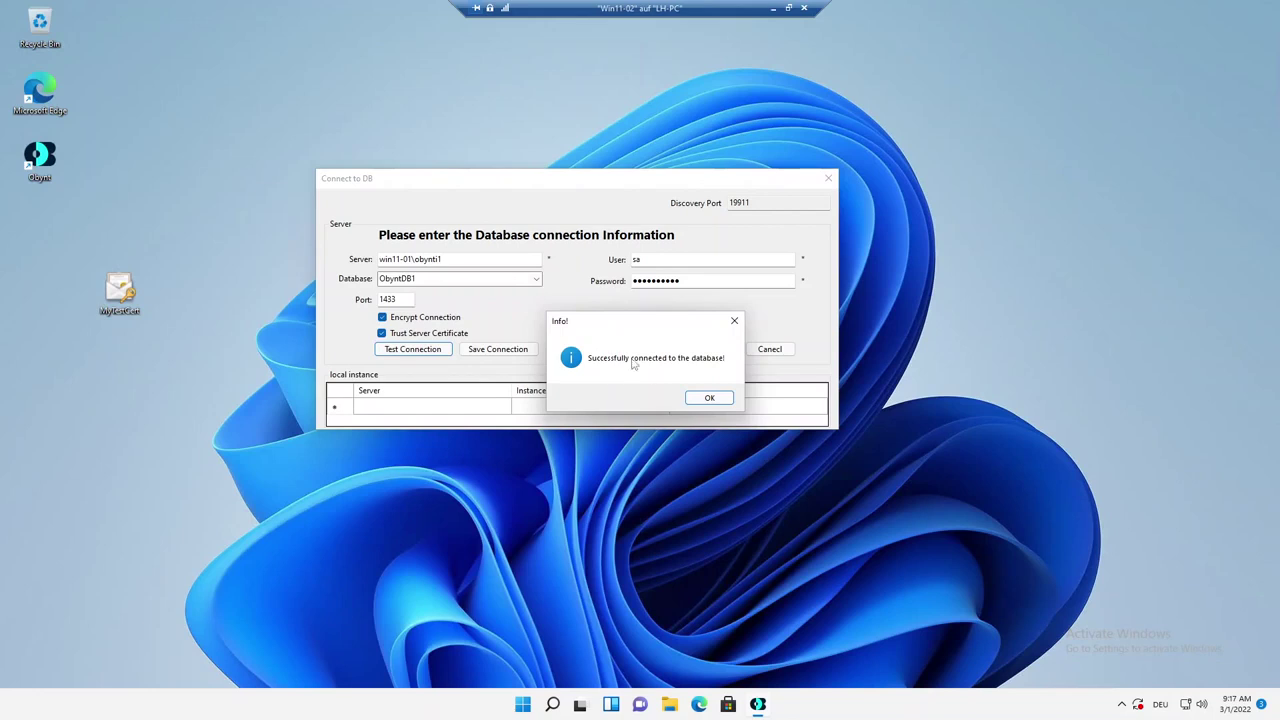
left_click(709, 397)
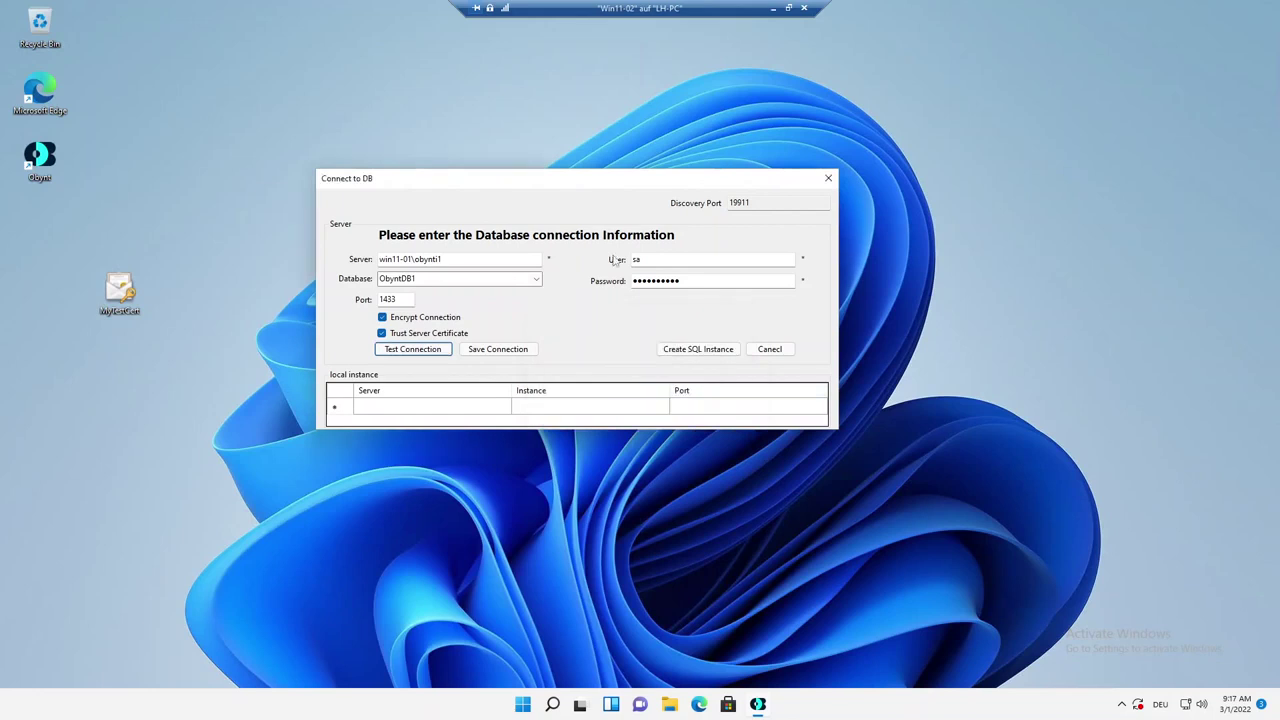
left_click(519, 352)
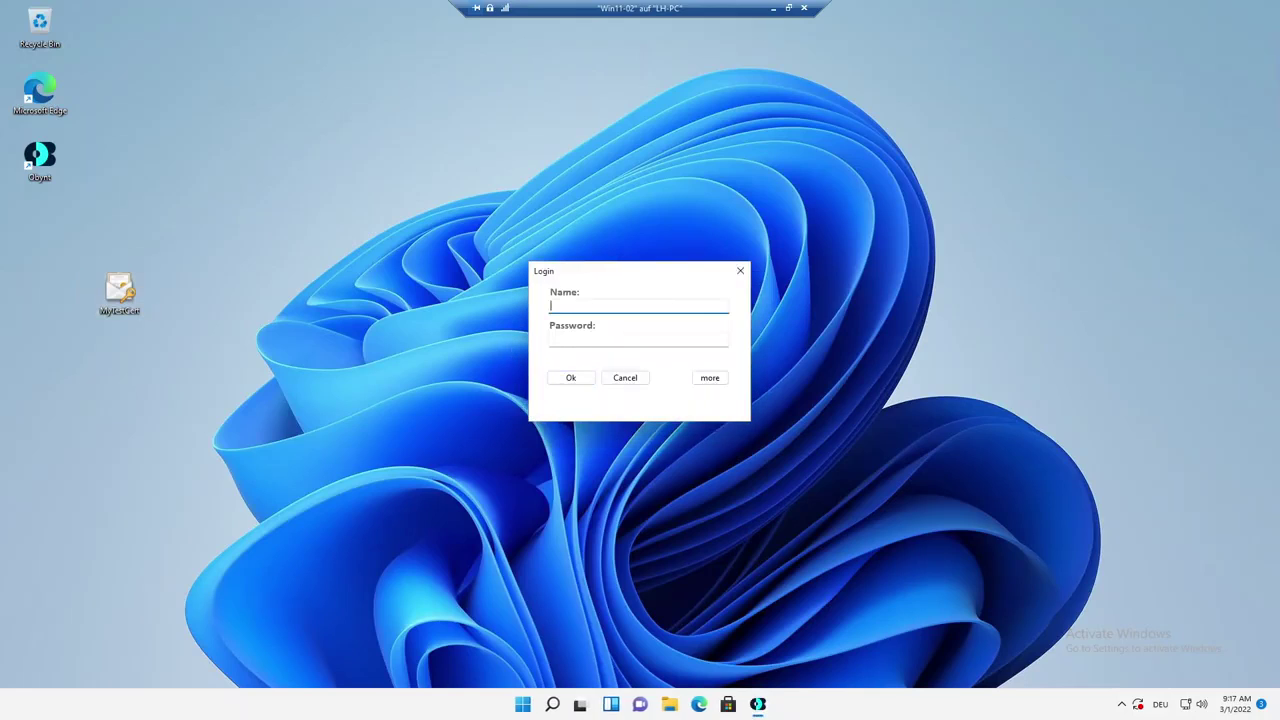
Log in to Obynt on Win11-02 and move its VM and Obynt windows to the upper left.
type("sa")
key("Tab")
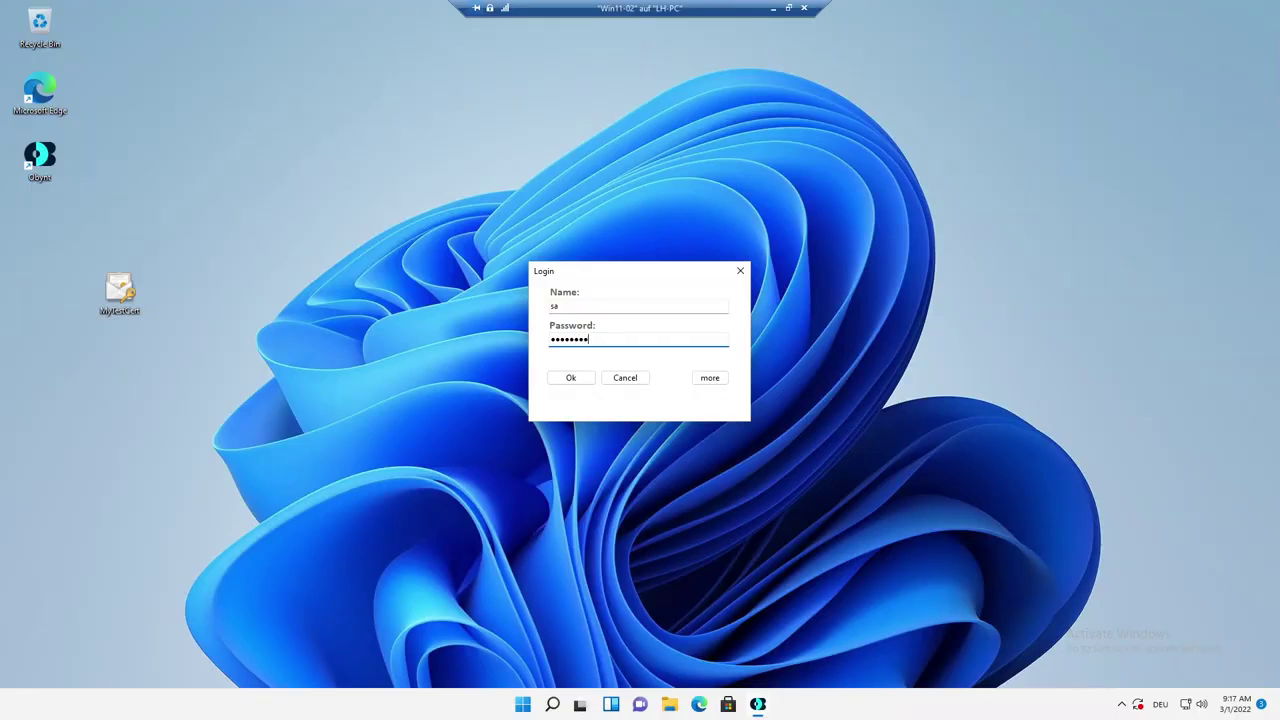
key("Return")
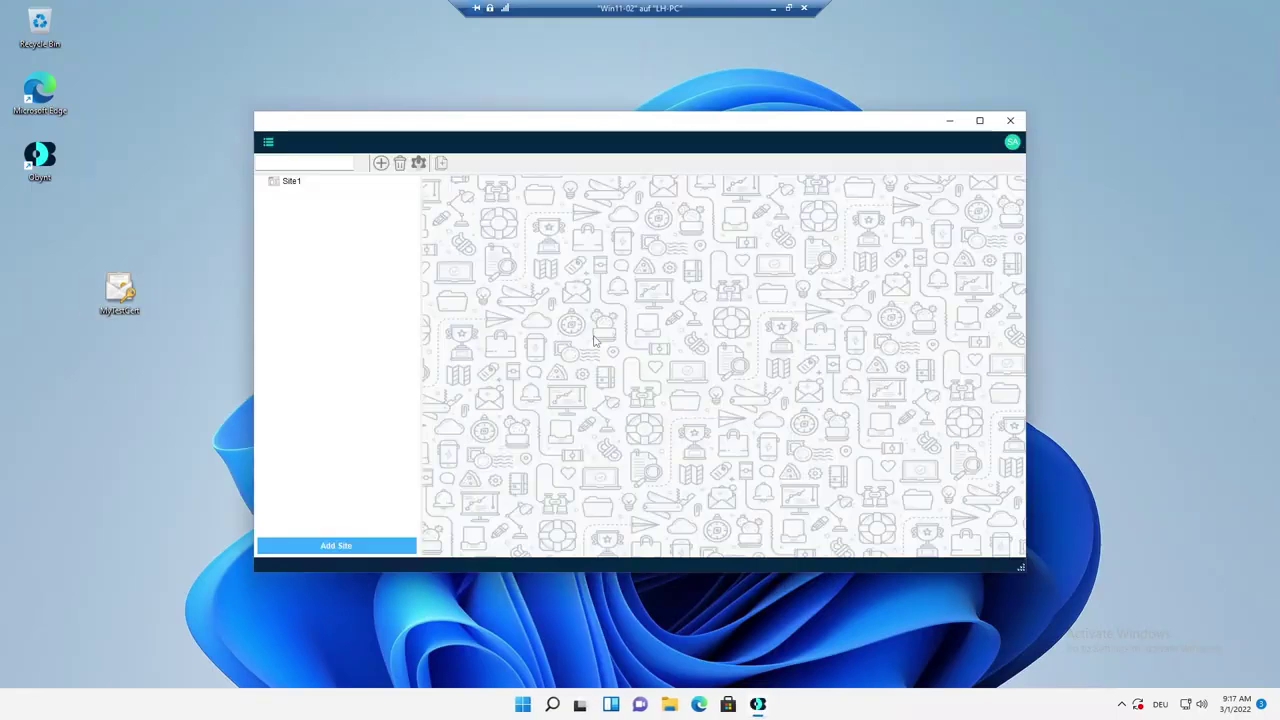
left_click(788, 8)
left_click_drag(788, 28, 688, 110)
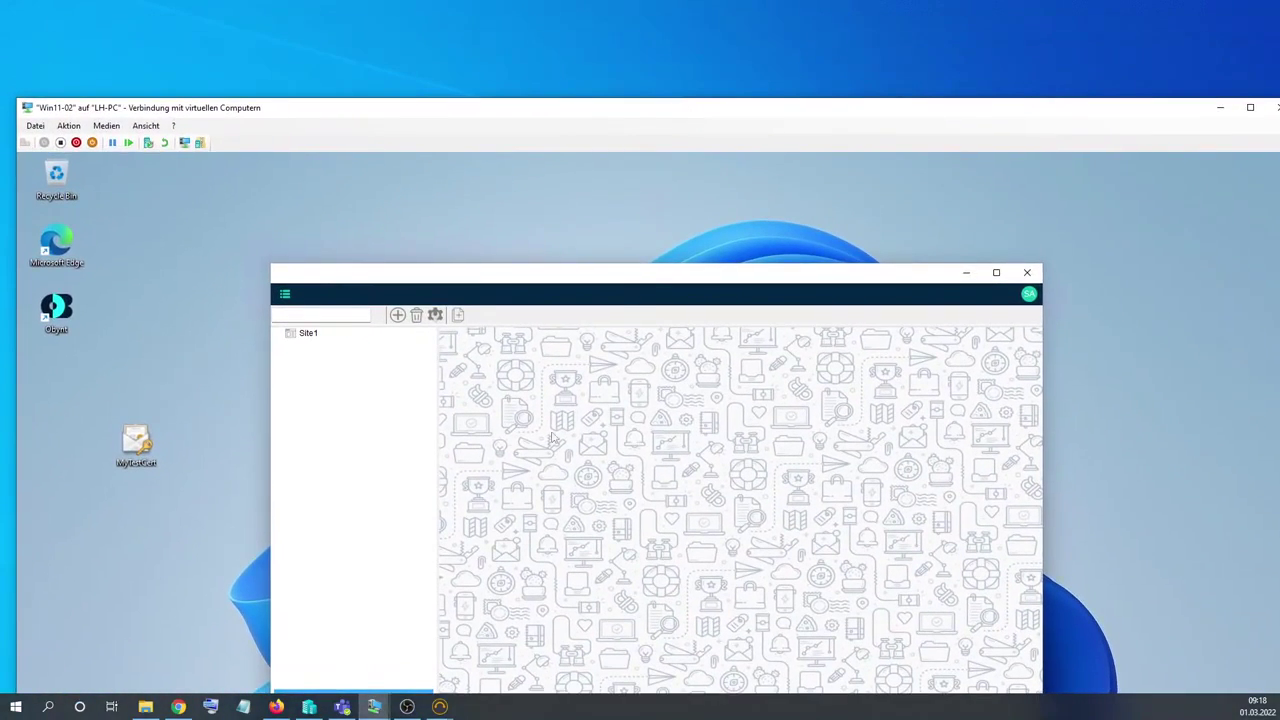
left_click_drag(650, 288, 418, 183)
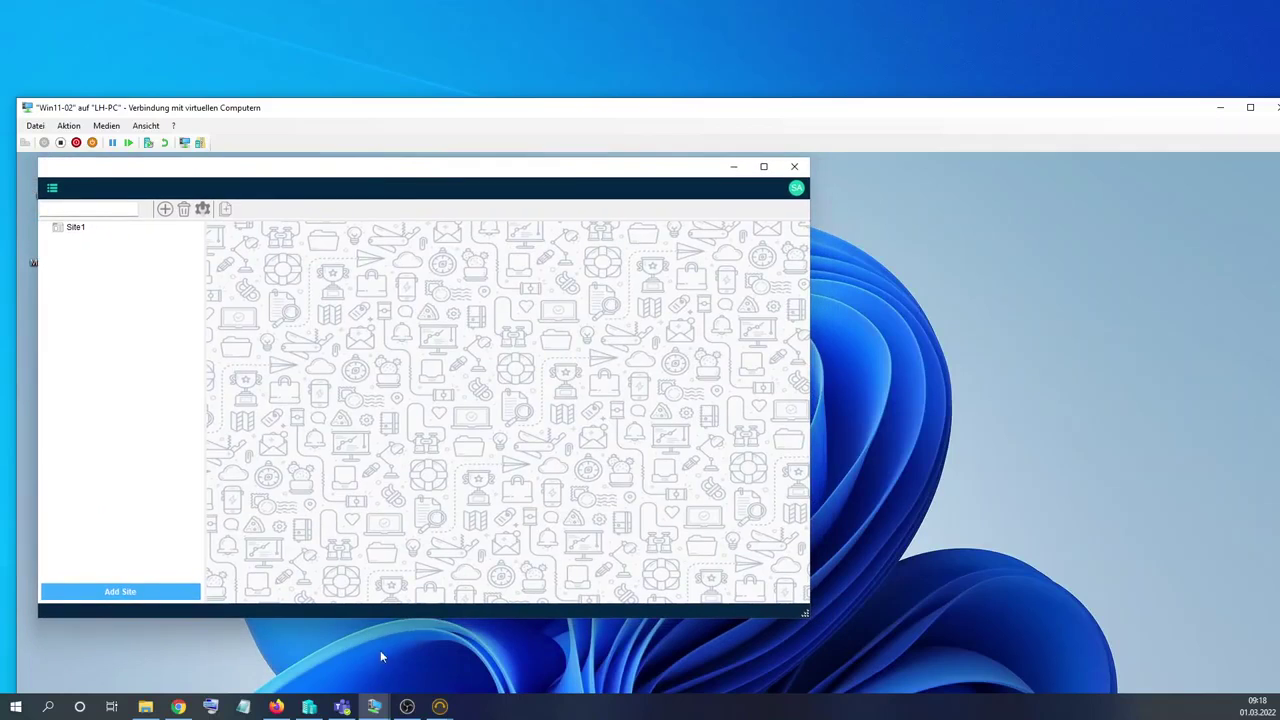
Place Win11-01 alongside, launch Obynt there and sign in with the login name and password.
mouse_move(385, 708)
left_click(329, 630)
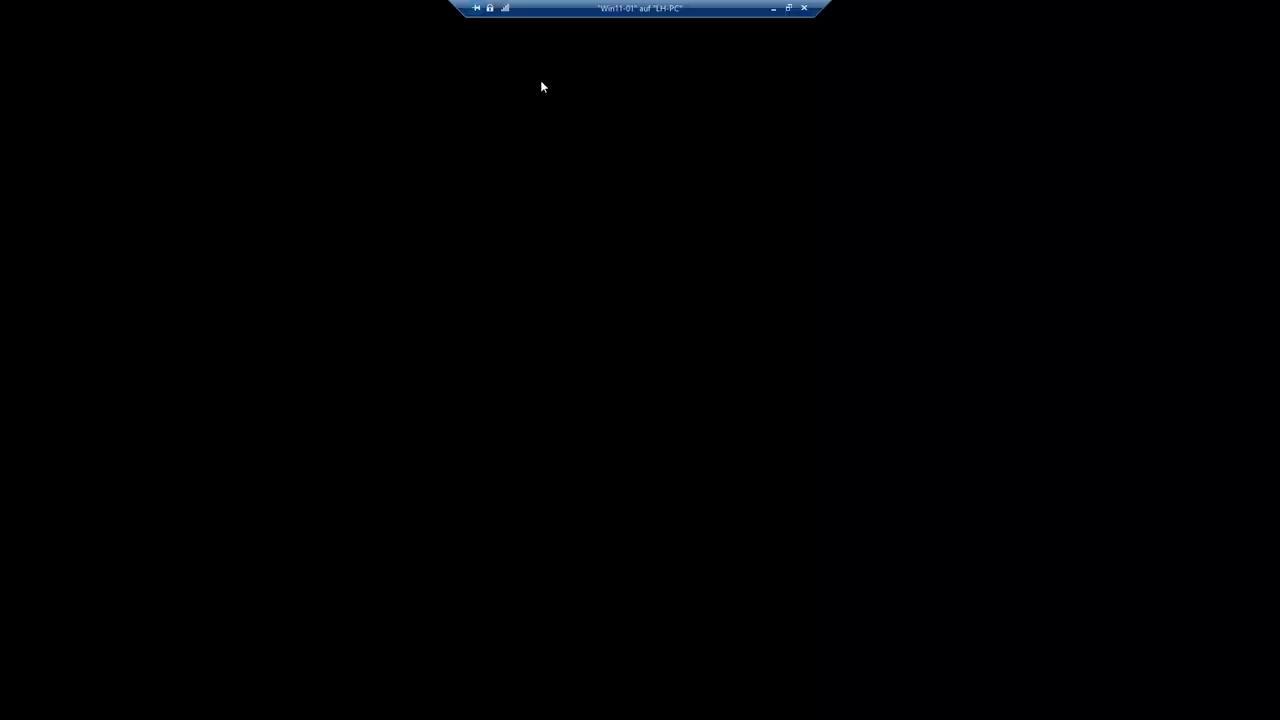
left_click(788, 8)
left_click_drag(590, 17, 716, 22)
double_click(580, 283)
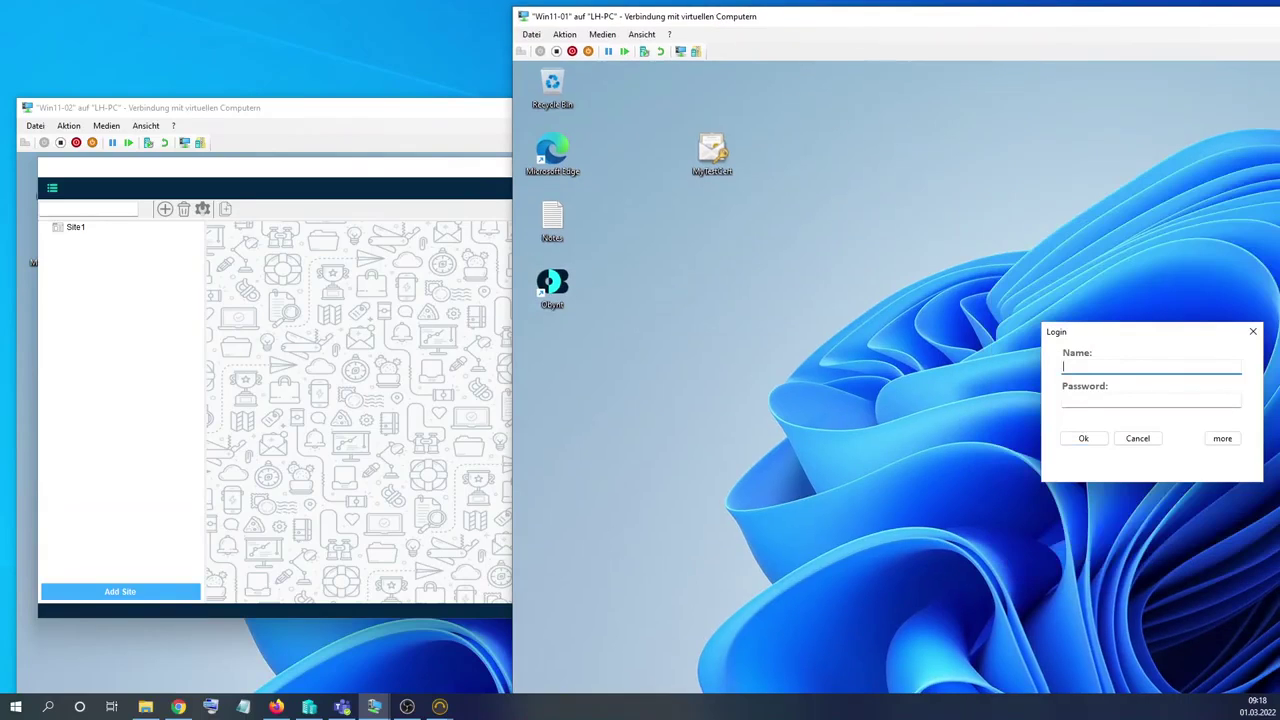
key("Tab")
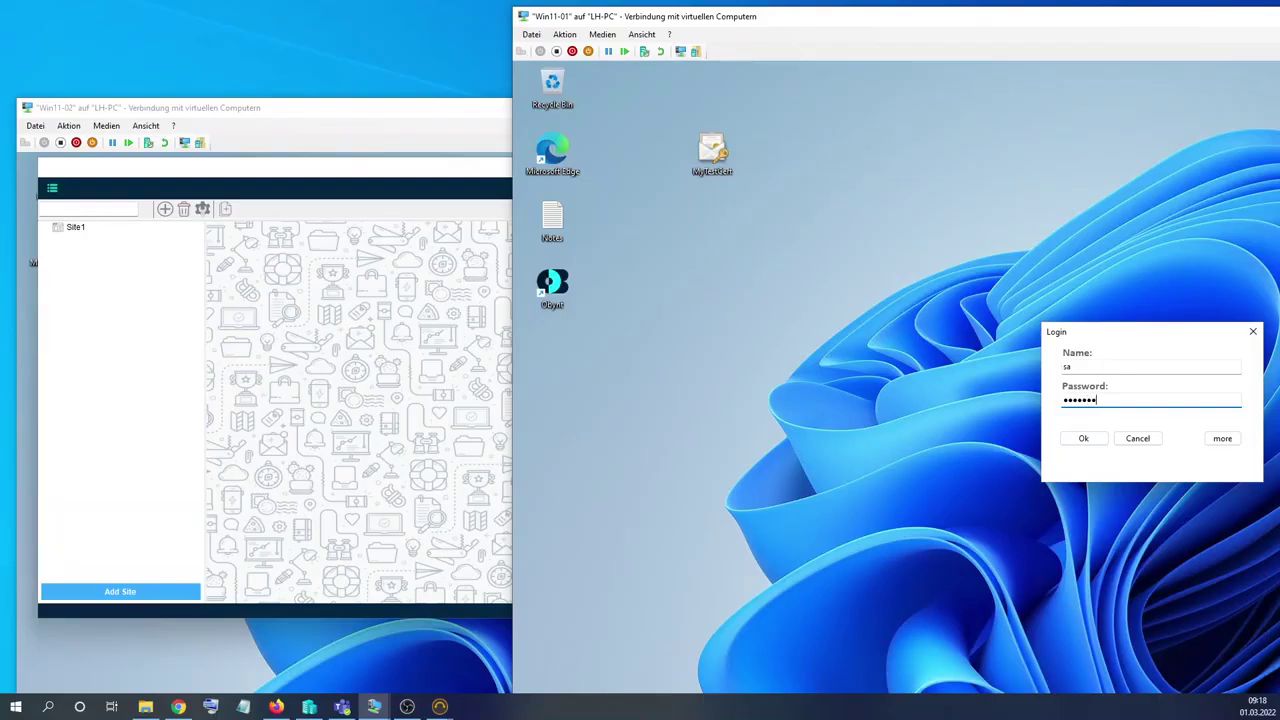
key("Return")
left_click_drag(1070, 190, 831, 90)
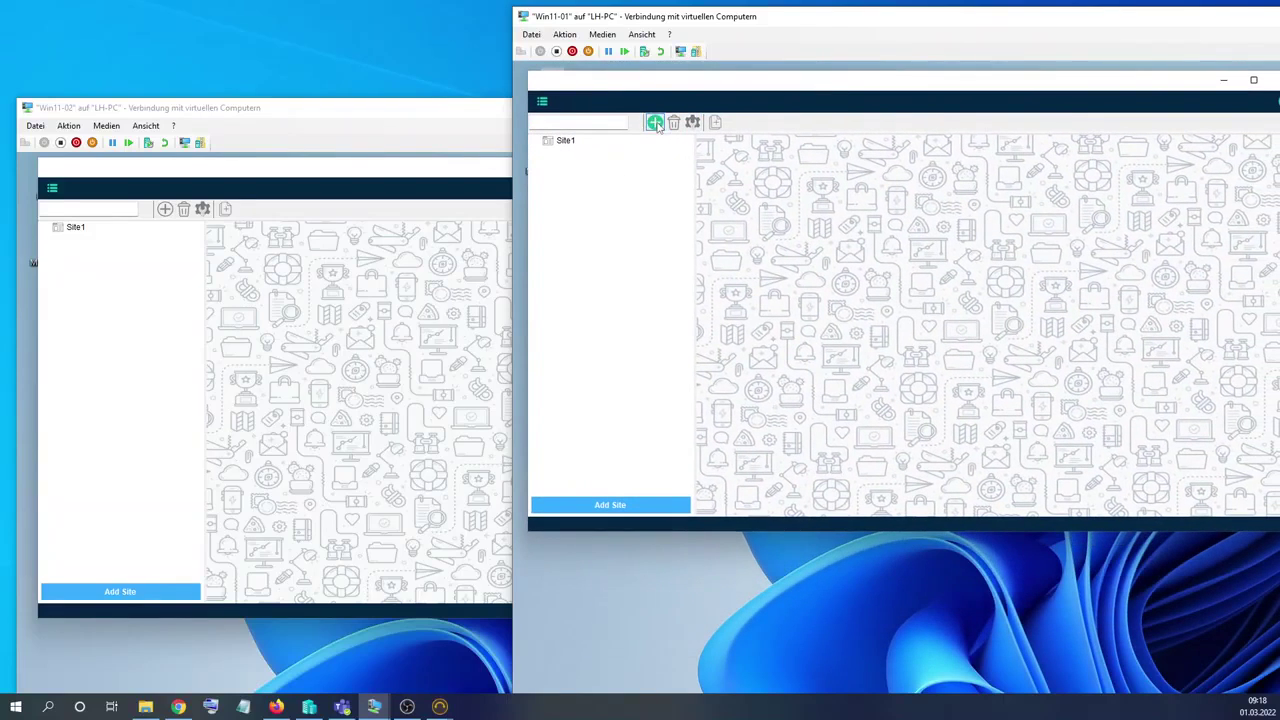
Create site NewSiteFeom 01 on Win11-01 and refresh Win11-02's site tree to show it.
left_click(654, 122)
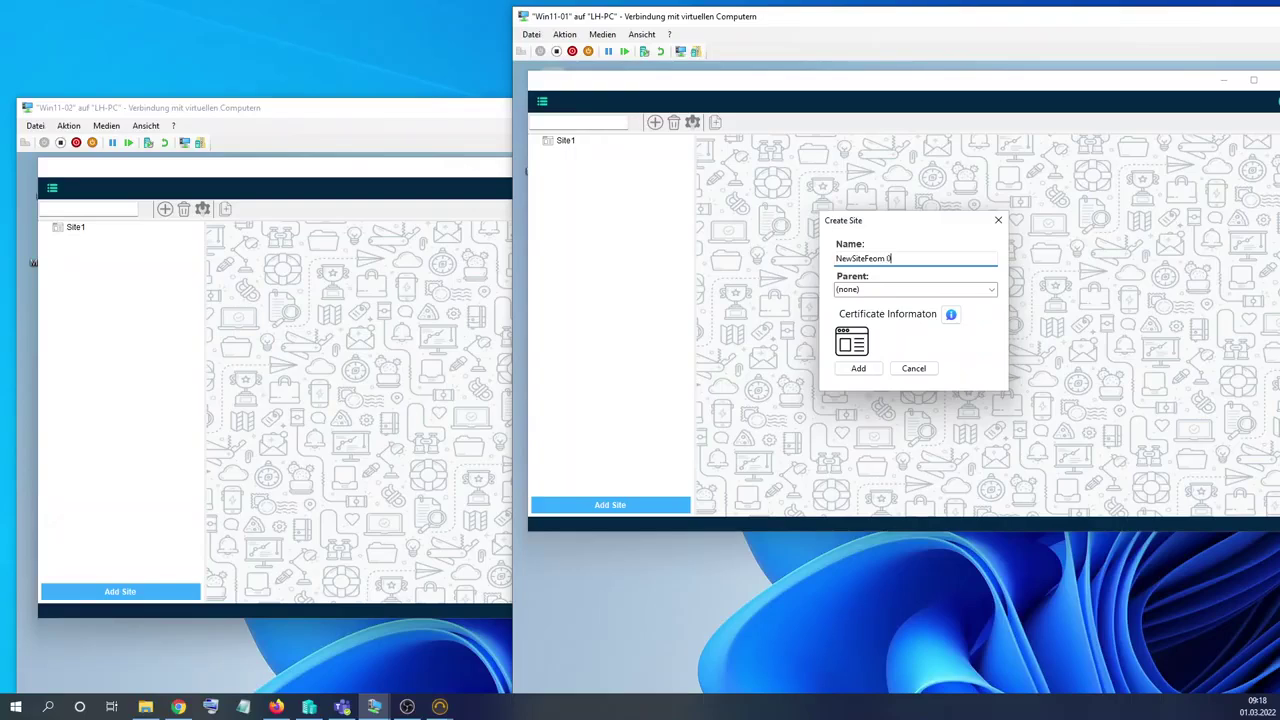
left_click(859, 368)
right_click(114, 311)
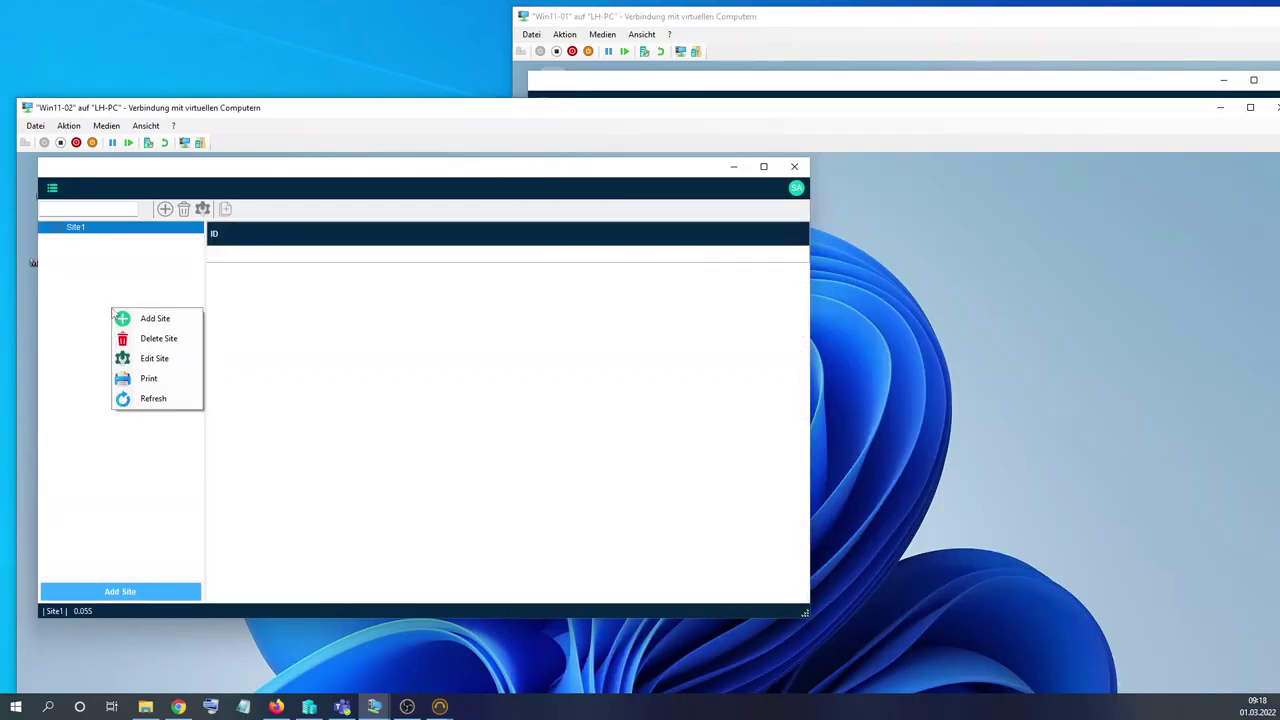
left_click(131, 400)
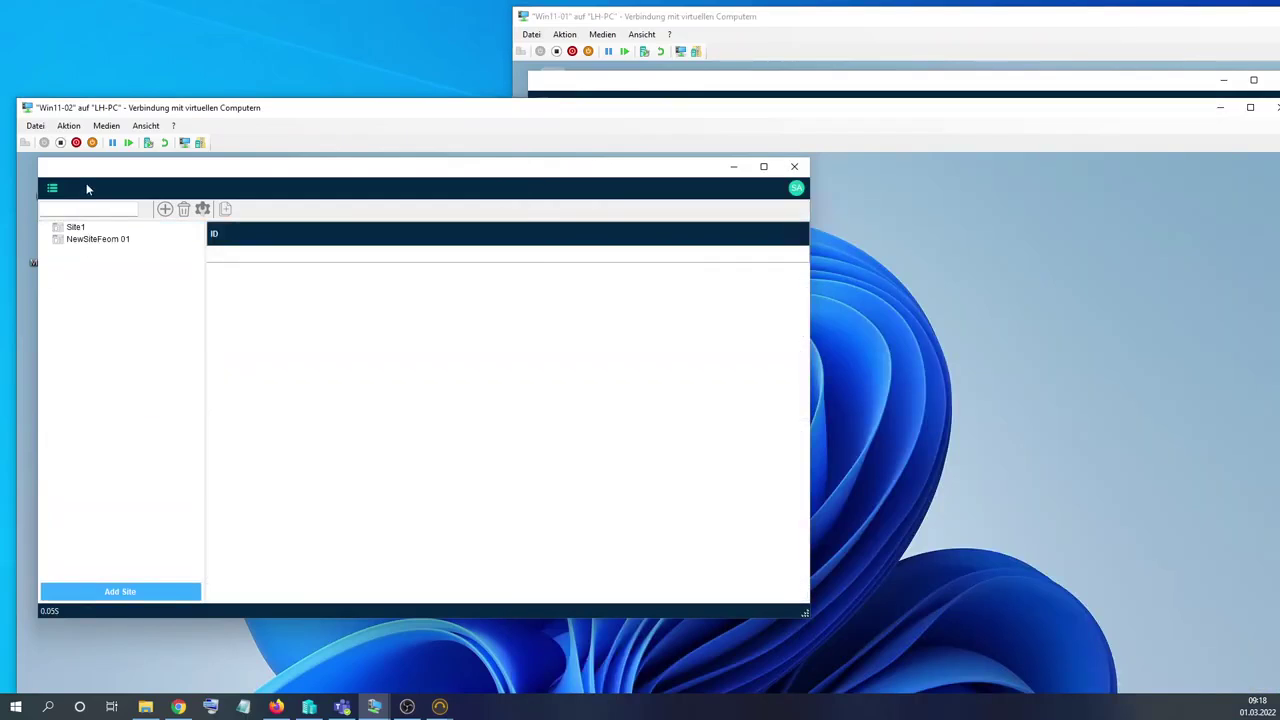
Add site NewSiteFrom02 from Win11-02 and select it in the tree.
left_click(165, 208)
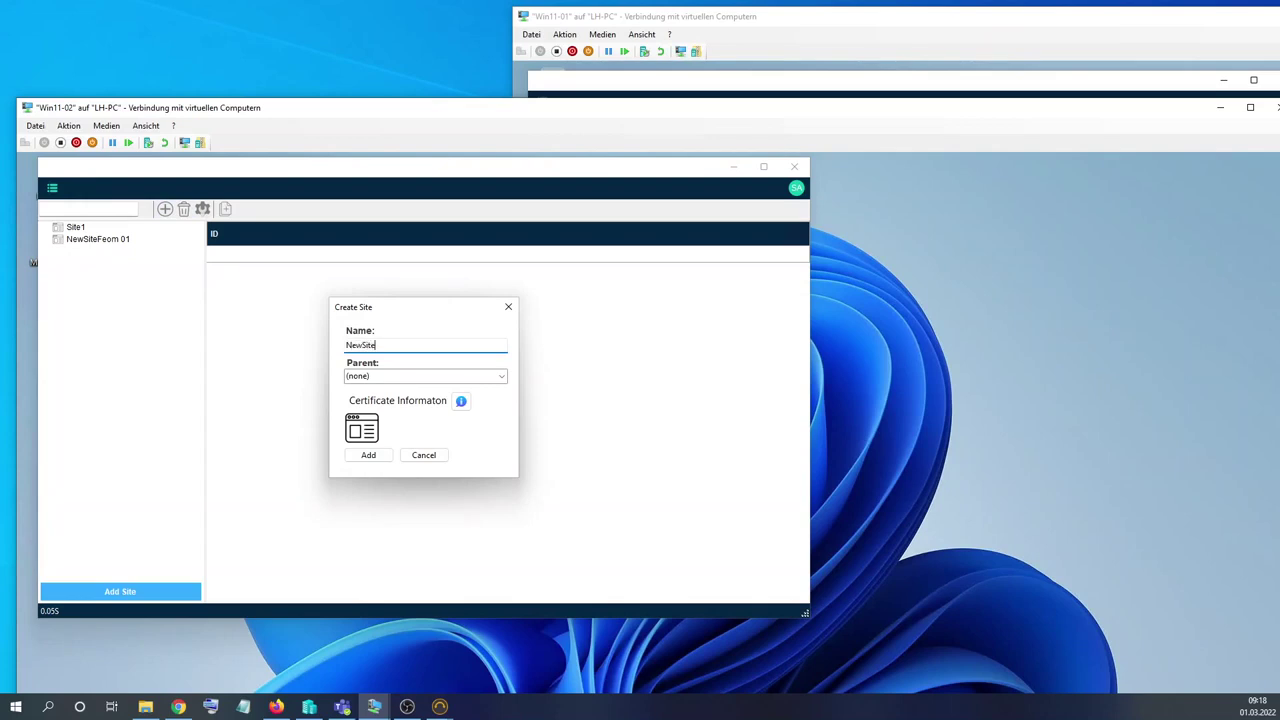
type("NewSiteFrom02")
left_click(368, 455)
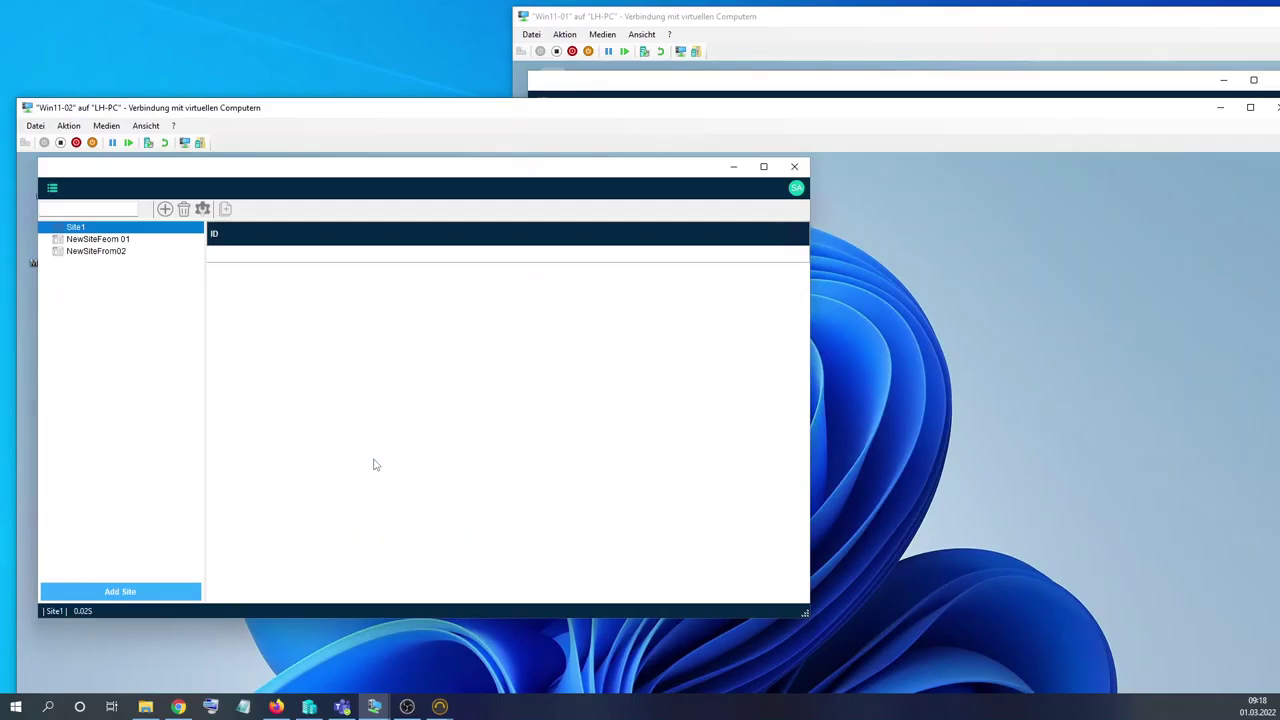
left_click(100, 251)
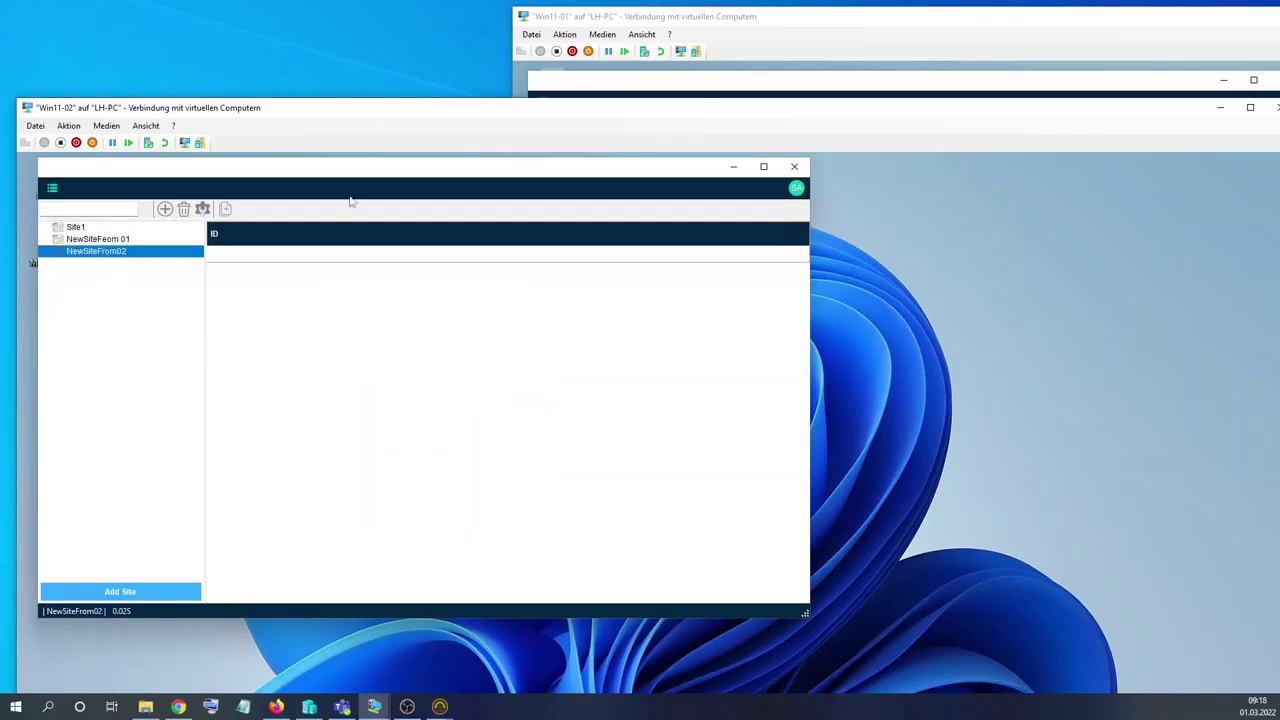
Refresh the Win11-01 site tree and select Site1.
left_click(806, 35)
right_click(618, 196)
left_click(654, 289)
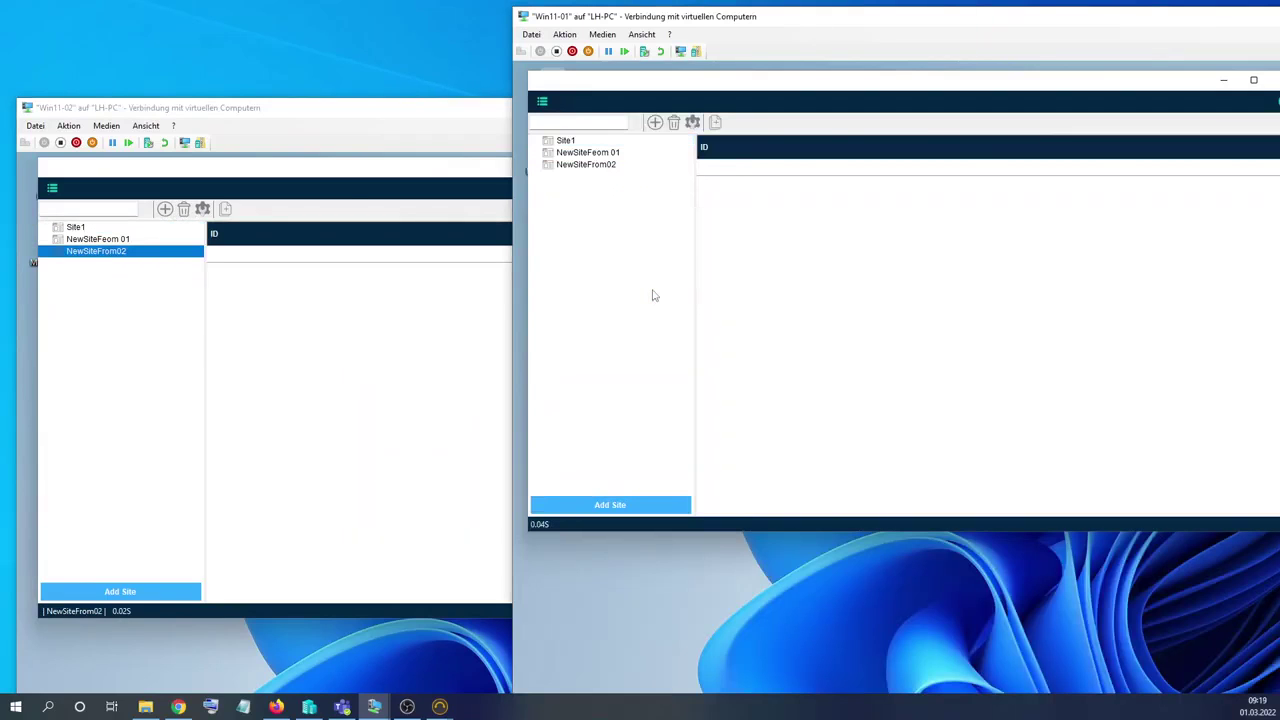
left_click(610, 164)
left_click(606, 152)
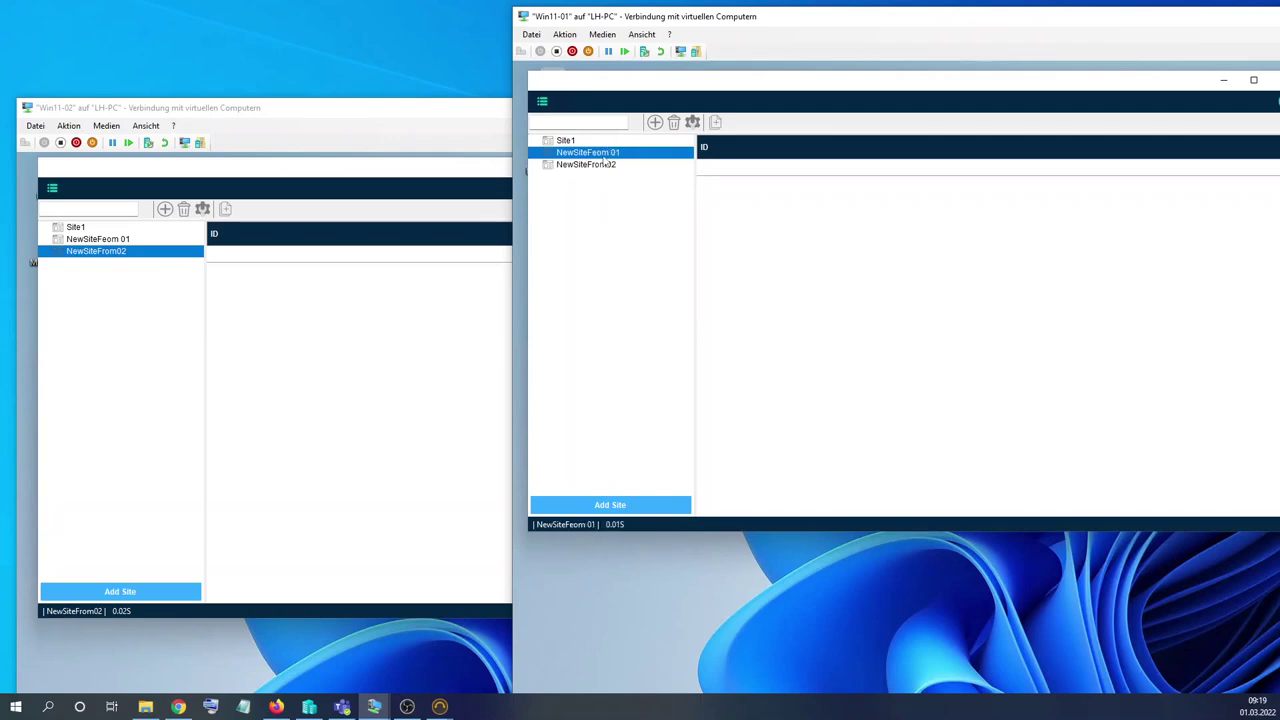
left_click(630, 142)
Add a DynamicControl1 text box column to Site1's table in the column designer.
right_click(760, 205)
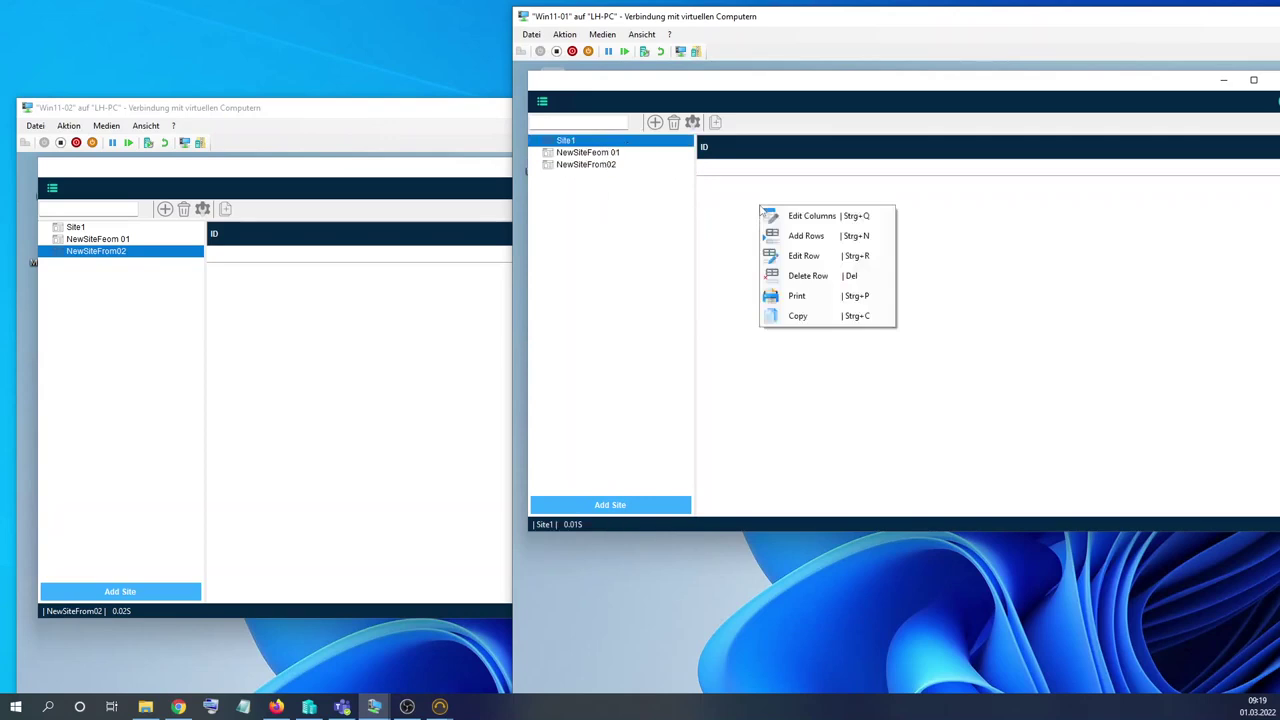
left_click(797, 220)
left_click(567, 171)
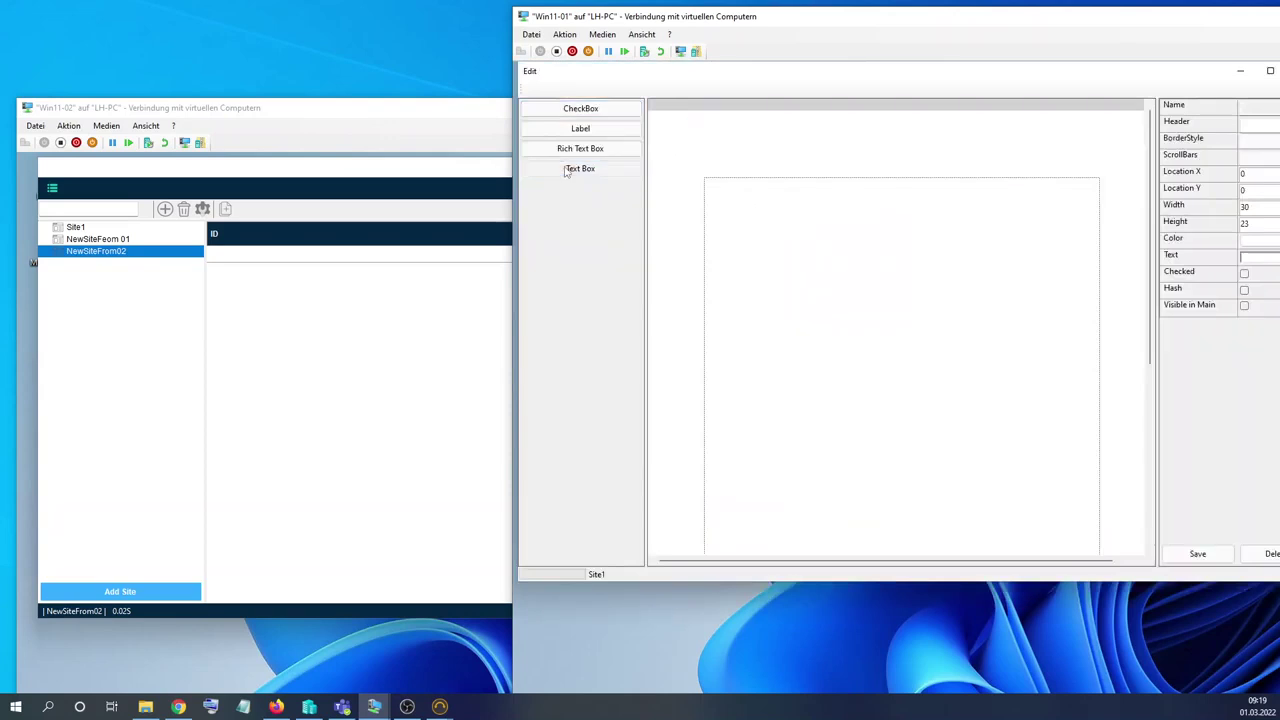
left_click_drag(956, 129, 783, 243)
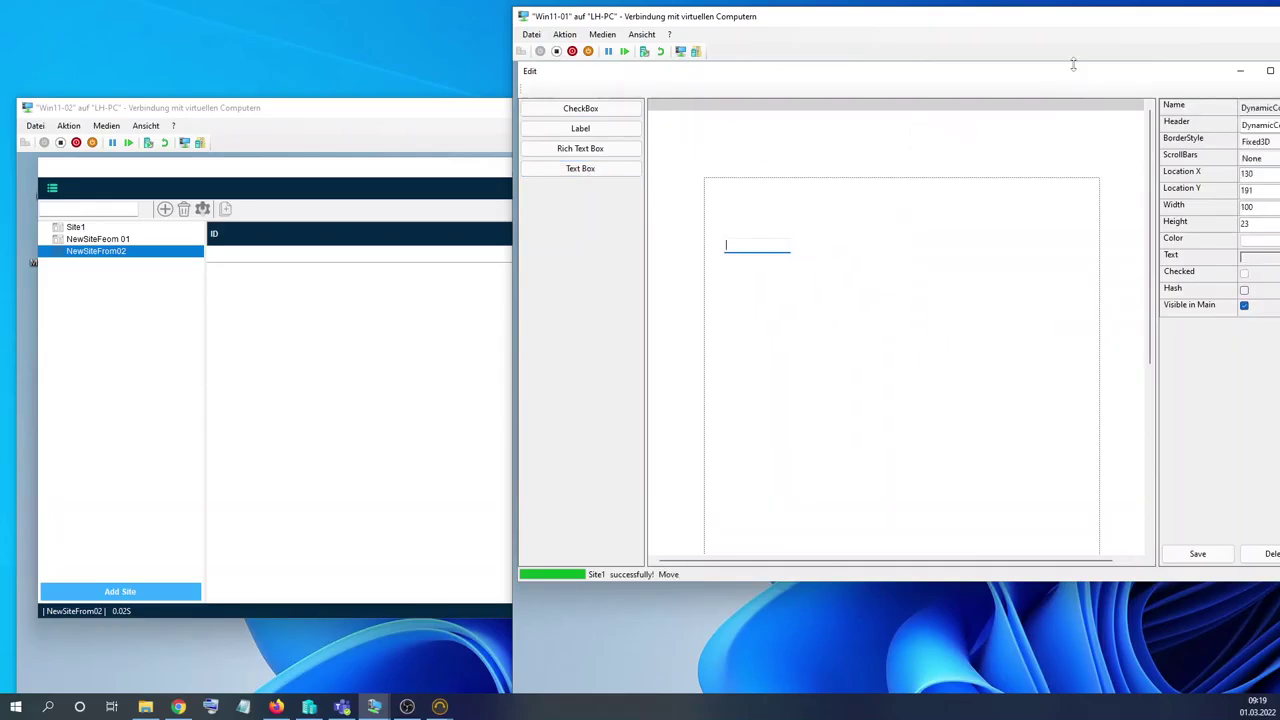
left_click_drag(1076, 79, 931, 125)
left_click(1163, 117)
Add rows Test1 and Test2 to Site1.
right_click(795, 200)
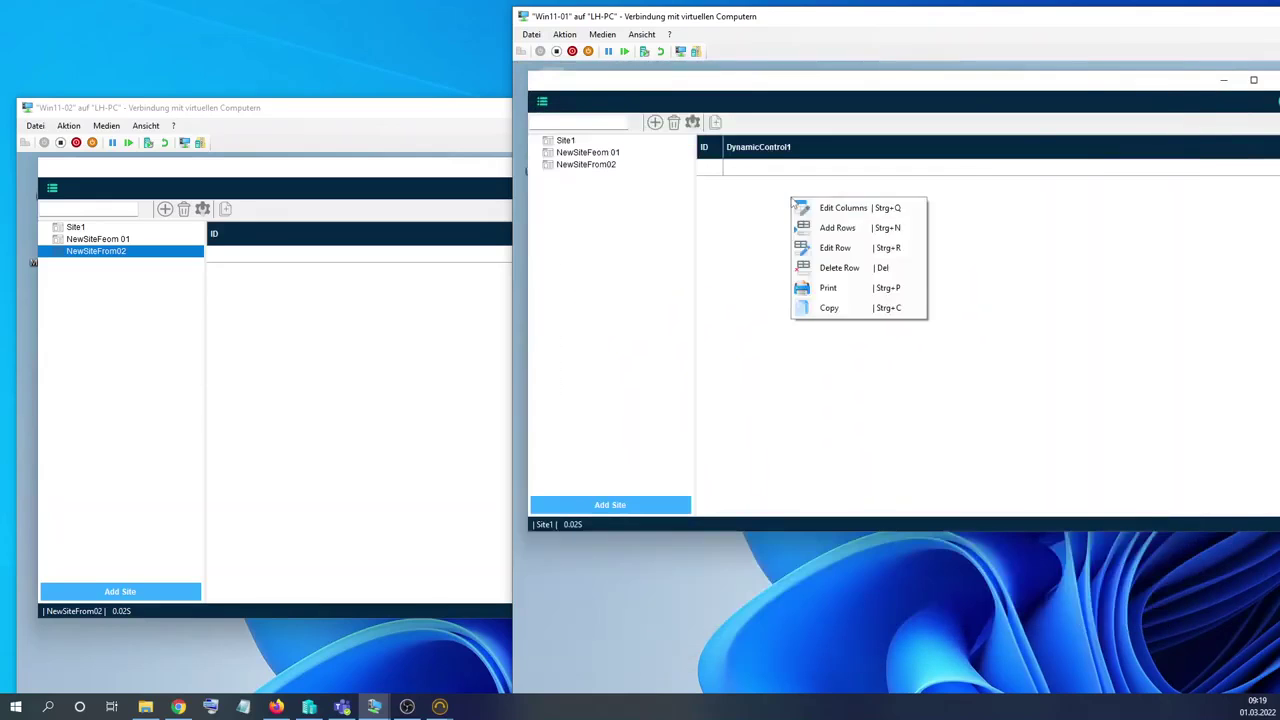
left_click(836, 248)
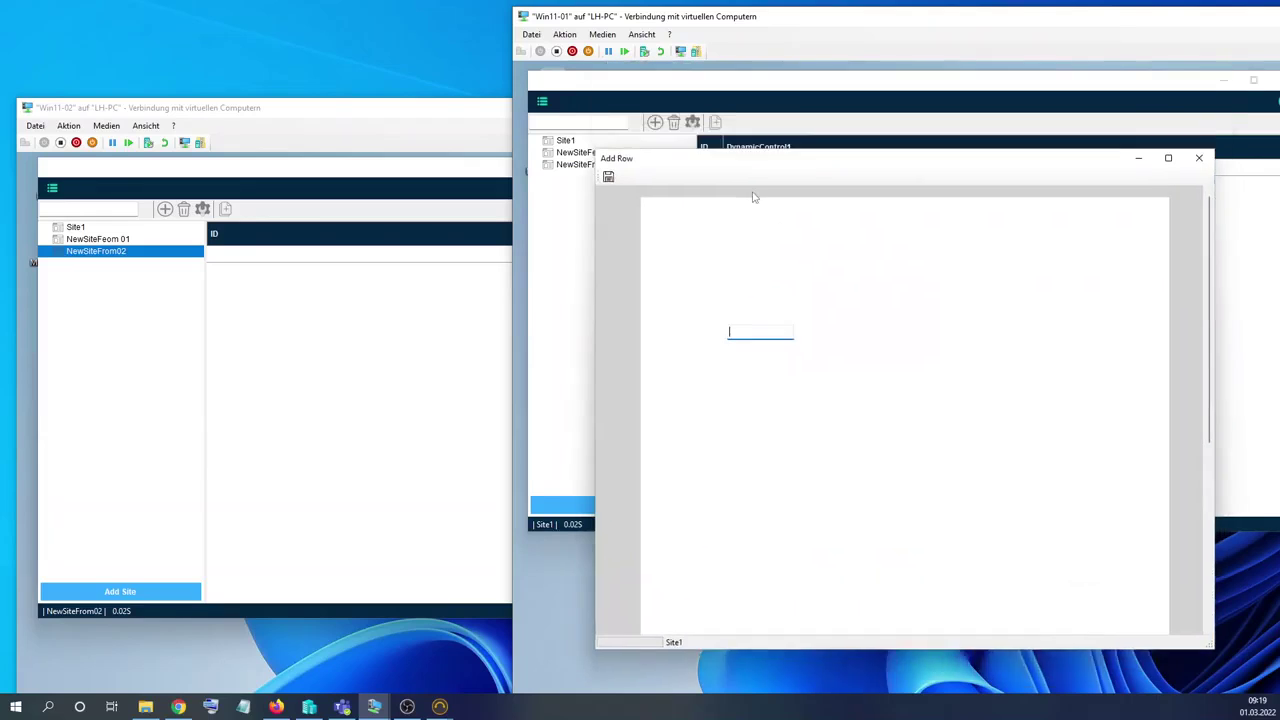
type("1")
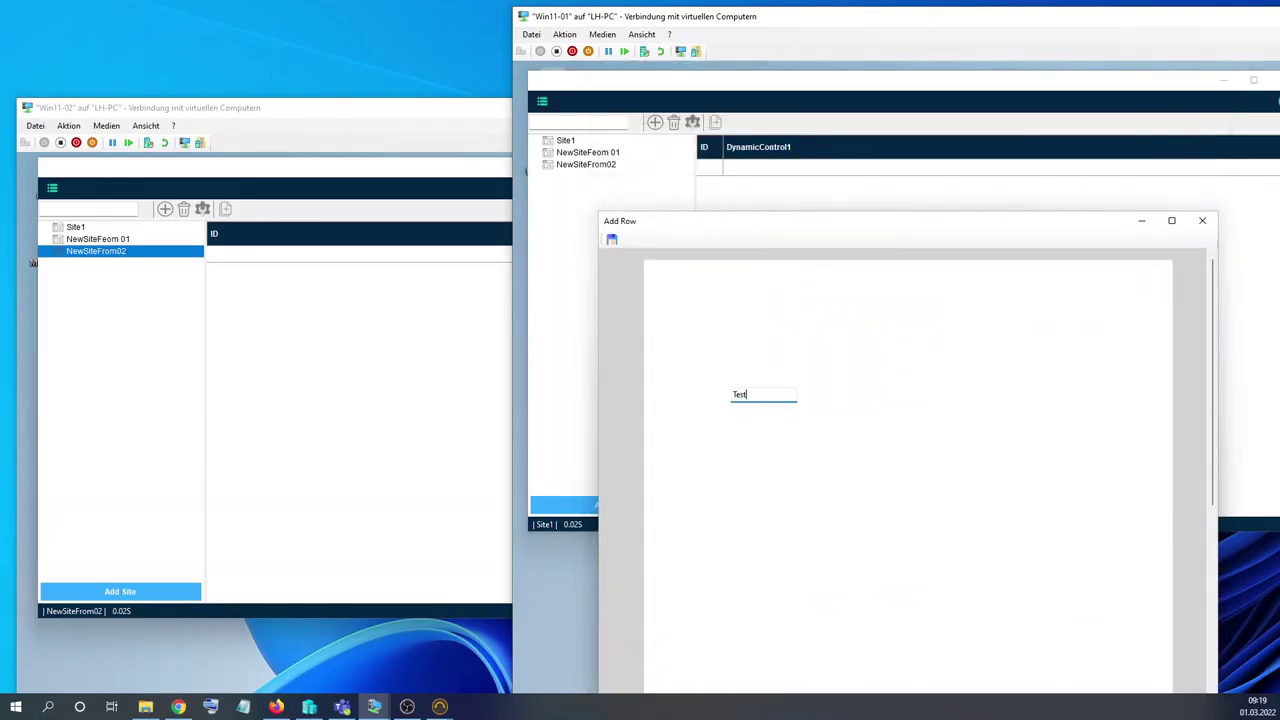
left_click(611, 239)
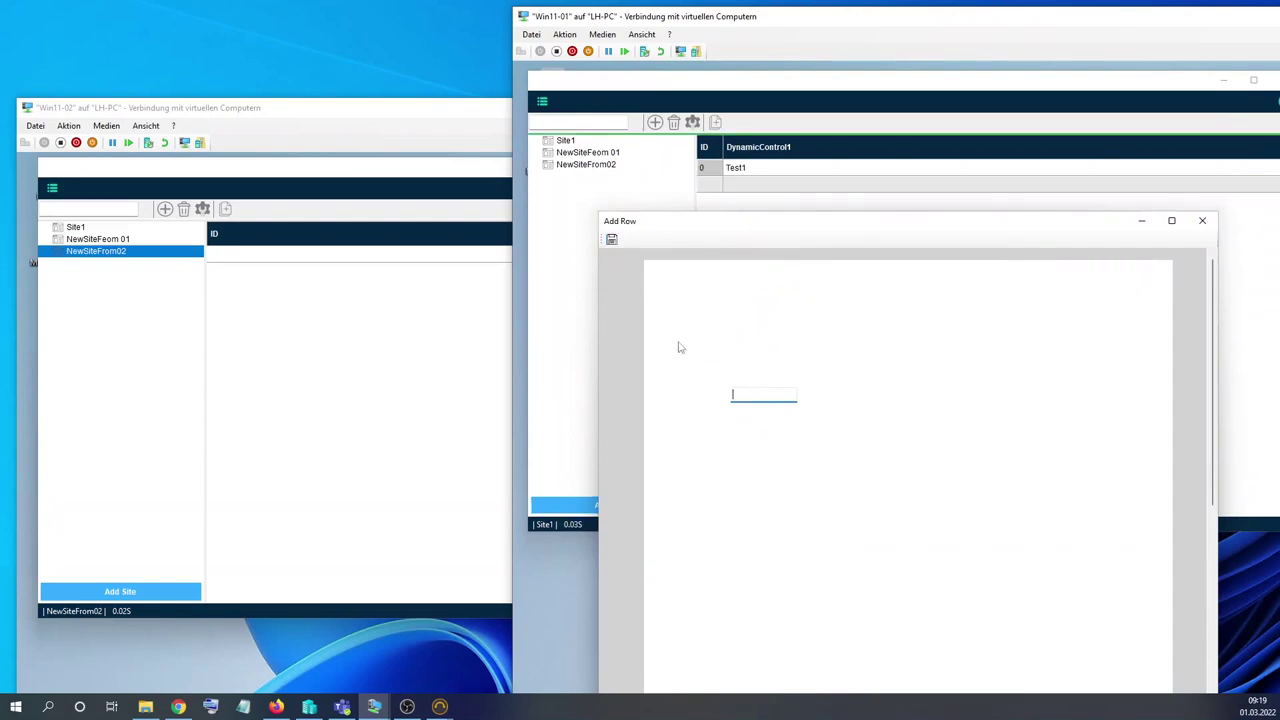
type("1")
left_click(611, 241)
left_click(1202, 220)
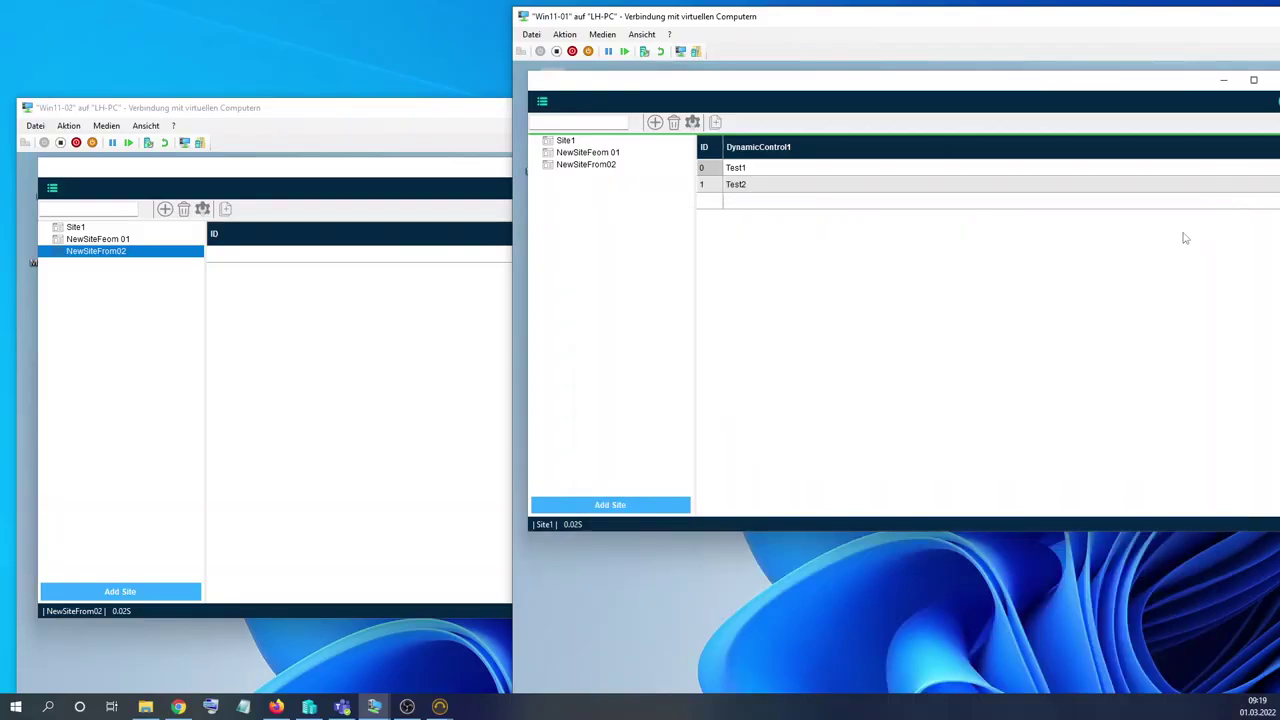
On Win11-02, reselect Site1 to confirm Test1 and Test2 appear.
left_click(15, 288)
left_click(98, 239)
left_click(76, 227)
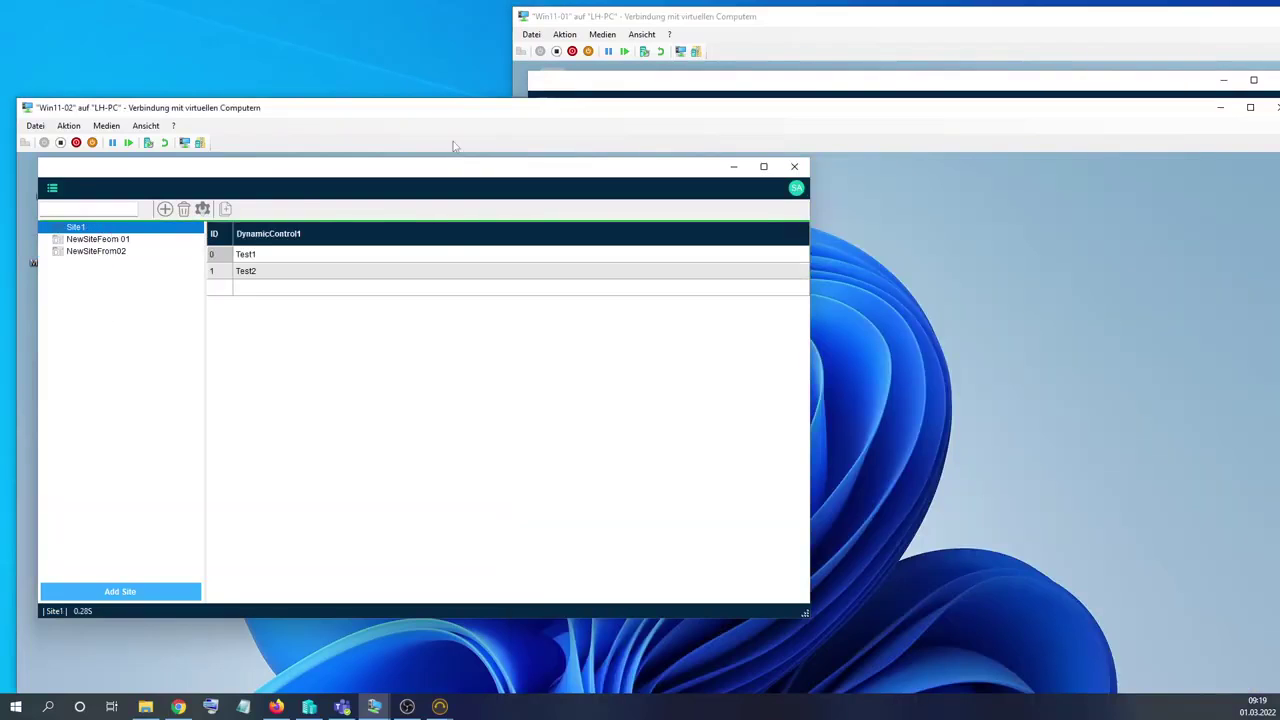
Add row Test3 to Site1 from Win11-02.
left_click_drag(654, 24, 695, 18)
right_click(274, 329)
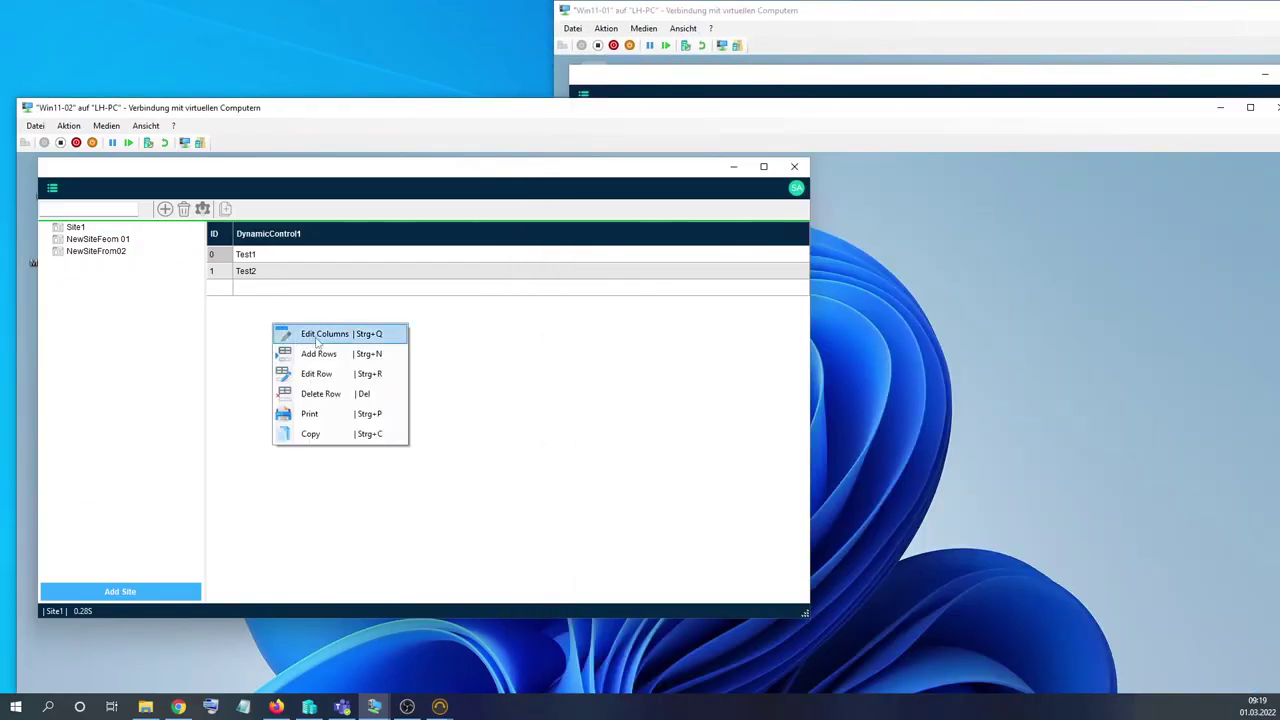
left_click(325, 354)
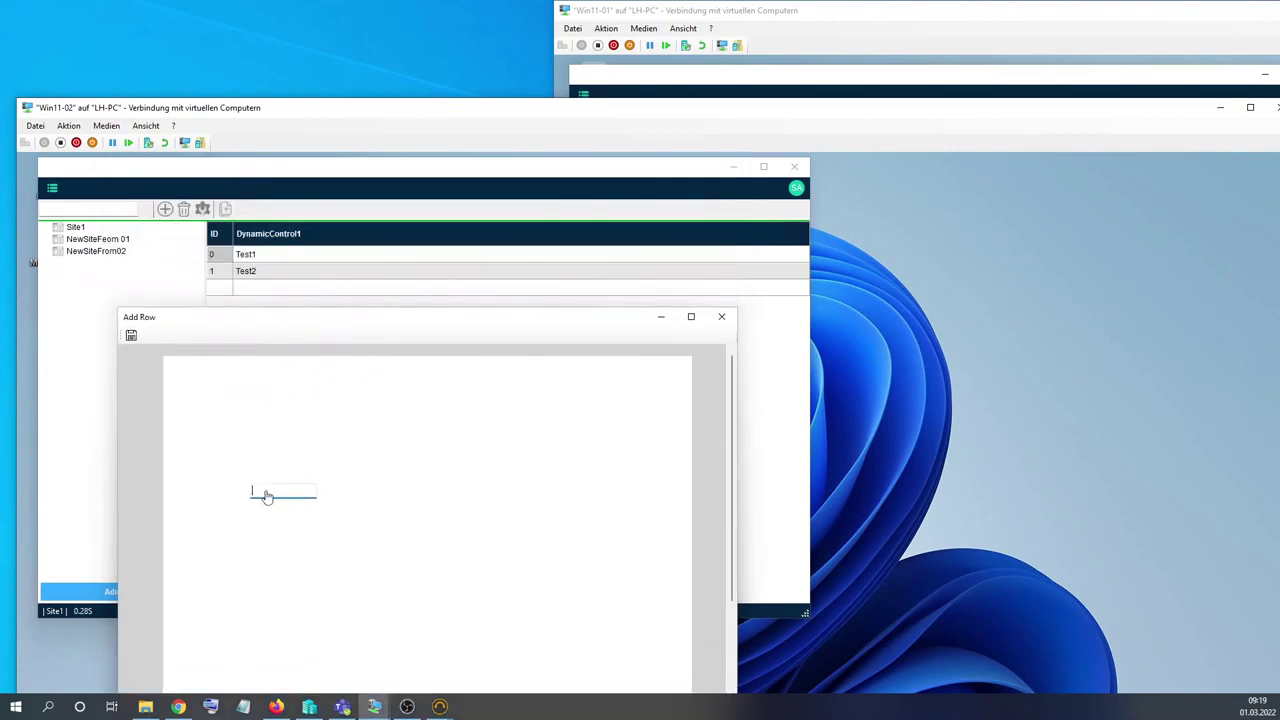
type("Test3")
left_click(131, 336)
left_click(711, 321)
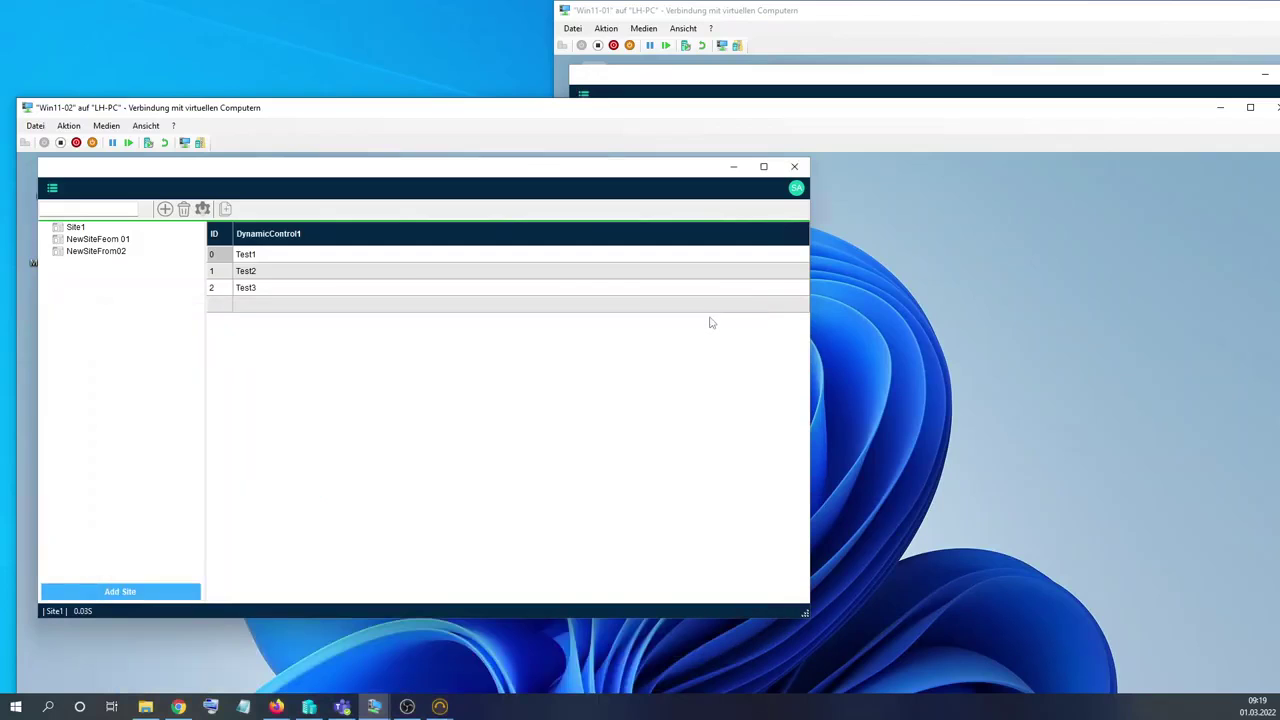
On Win11-01, reload Site1 to confirm Test3 appears.
left_click(839, 35)
left_click(626, 147)
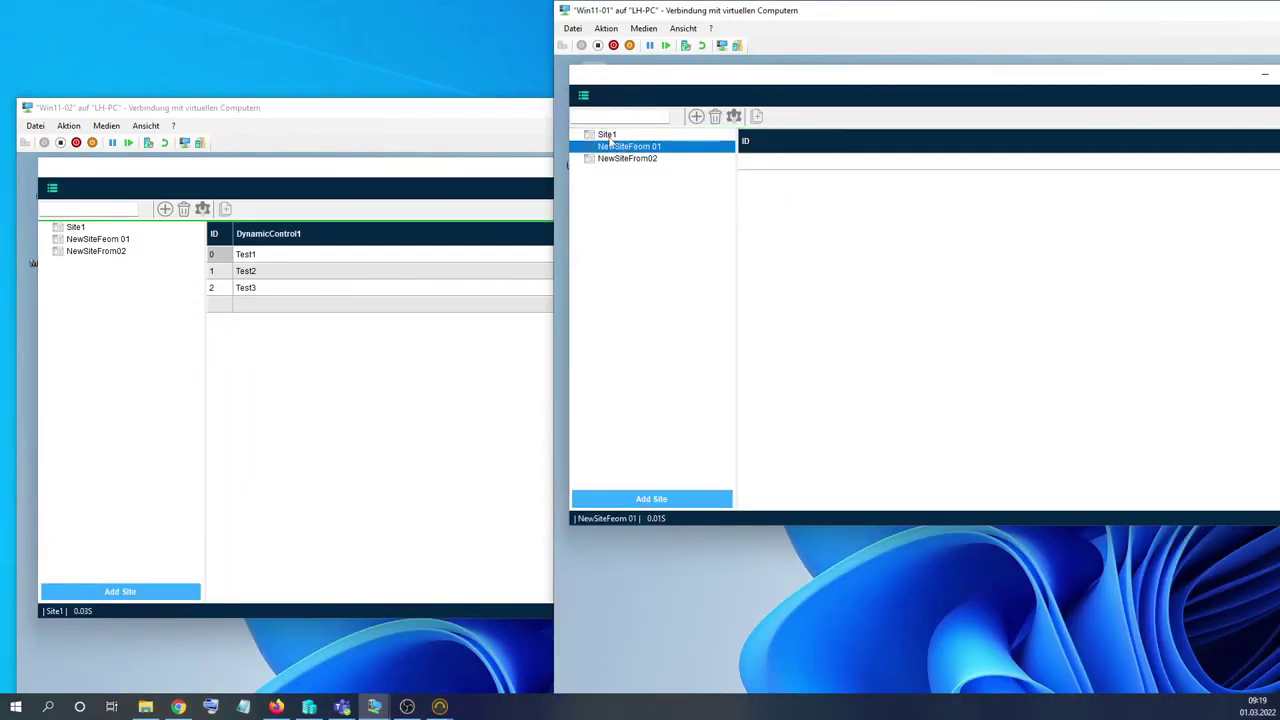
left_click(607, 134)
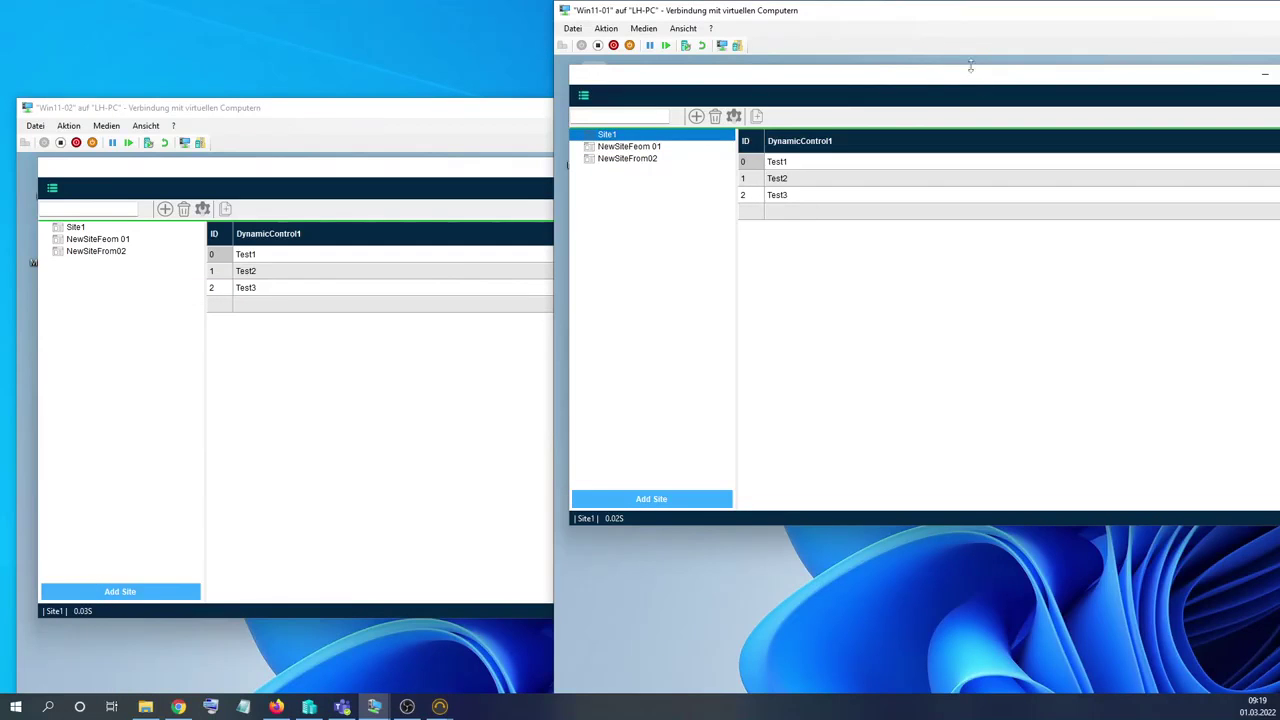
Return Win11-01 to full screen, close Obynt and bring back the Notepad setup notes.
double_click(947, 13)
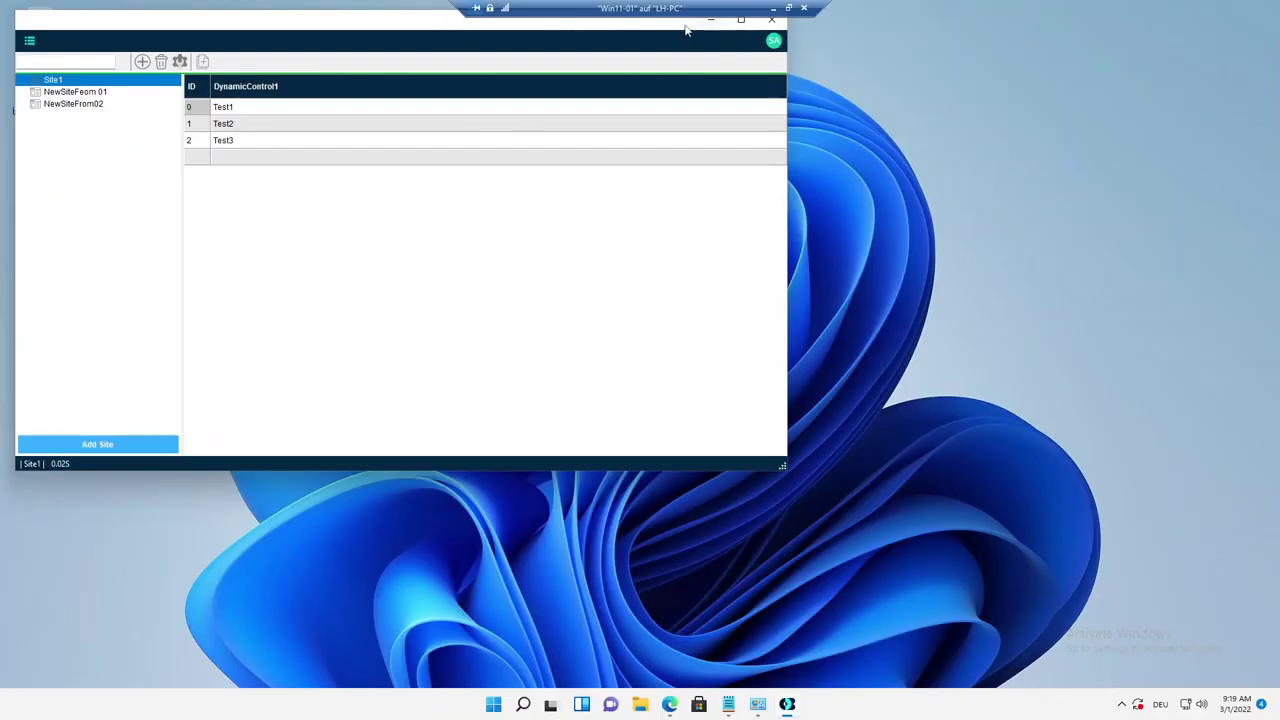
left_click_drag(686, 26, 796, 87)
left_click(852, 75)
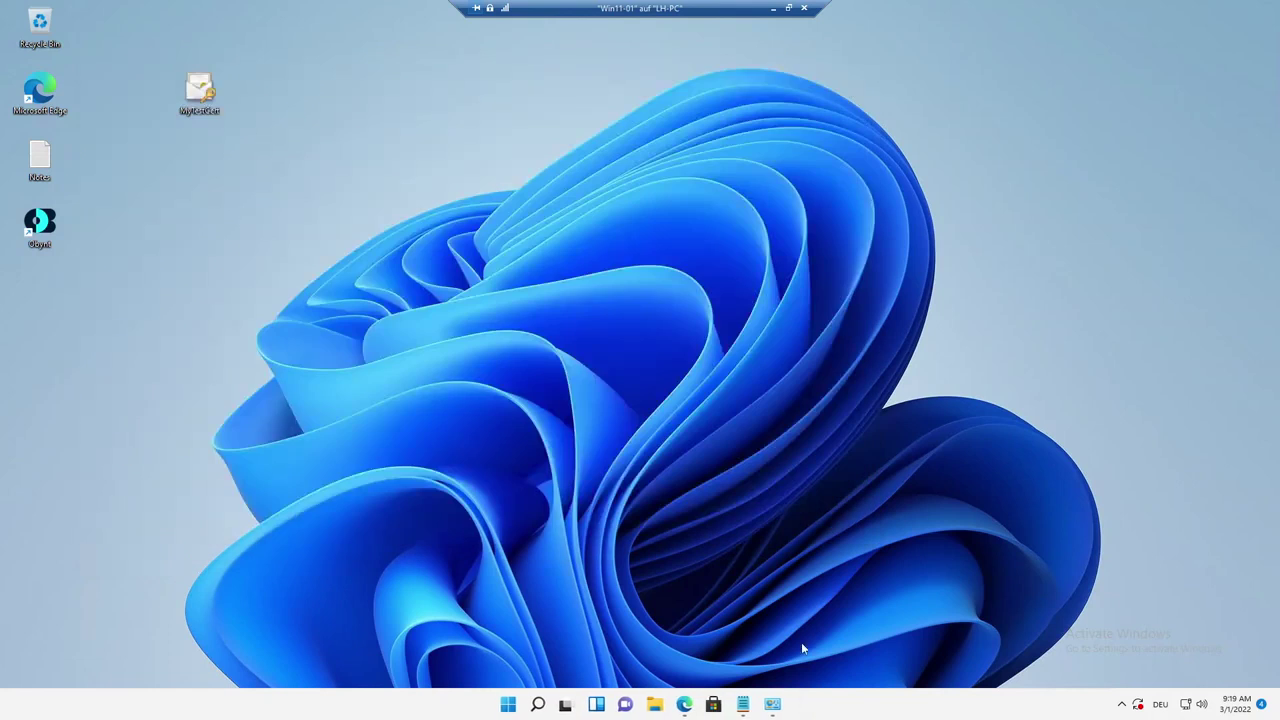
left_click(743, 704)
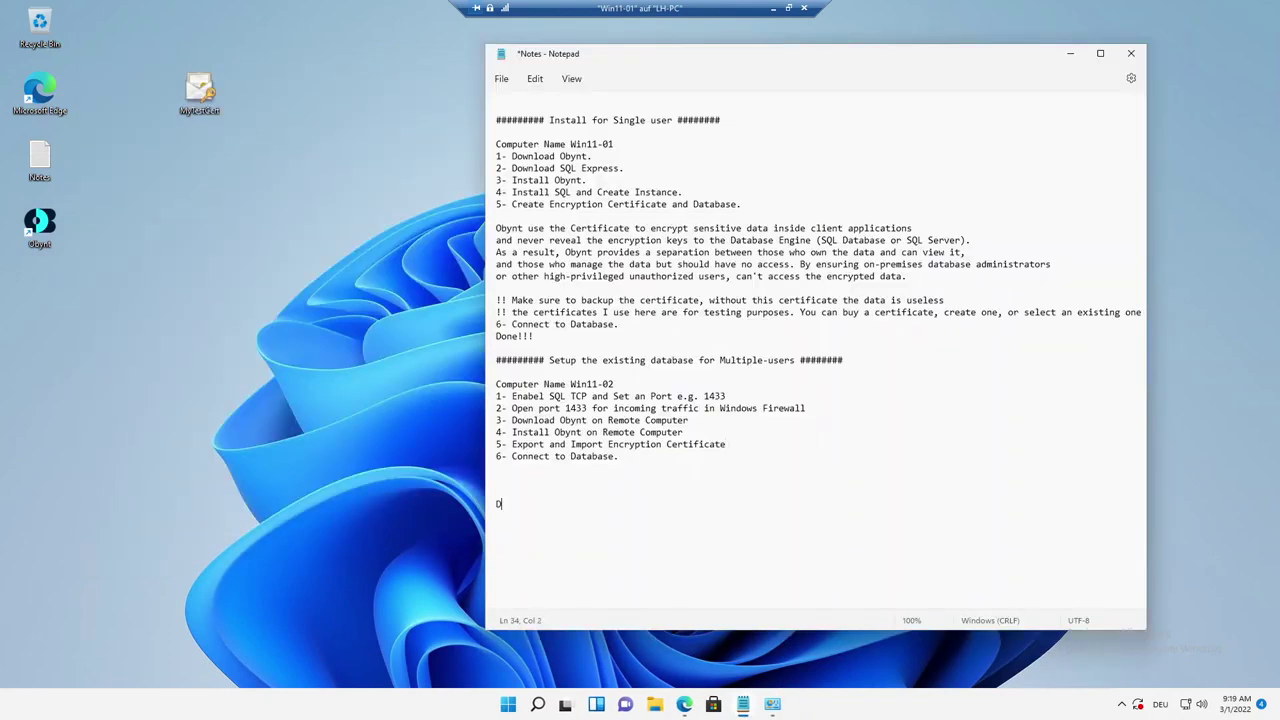